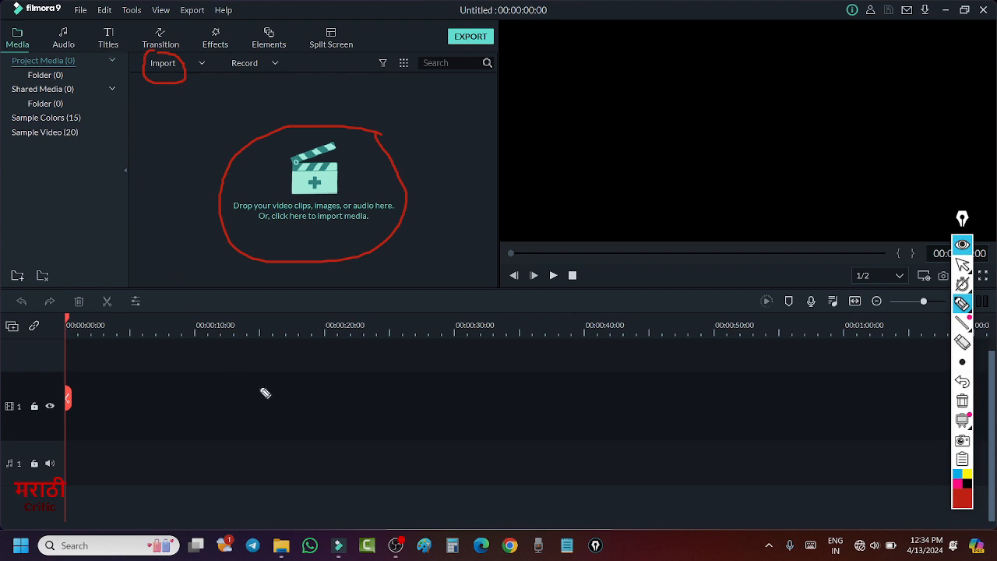
Circle the preview area with the red pen and clear all pen annotations from the screen
mouse_move(712, 52)
left_mouse_down()
mouse_move(762, 185)
mouse_move(790, 66)
mouse_move(725, 52)
left_mouse_up()
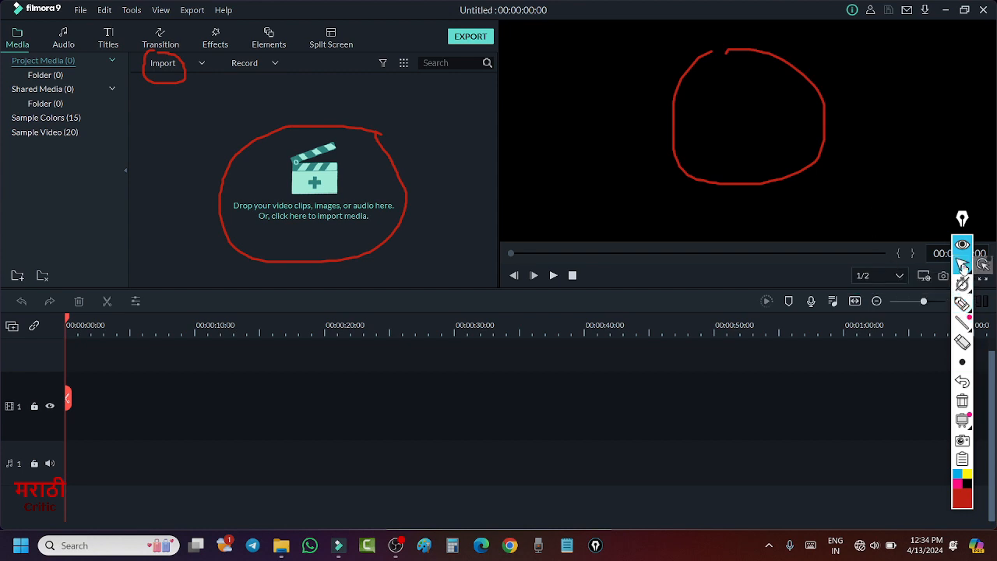
left_click(961, 400)
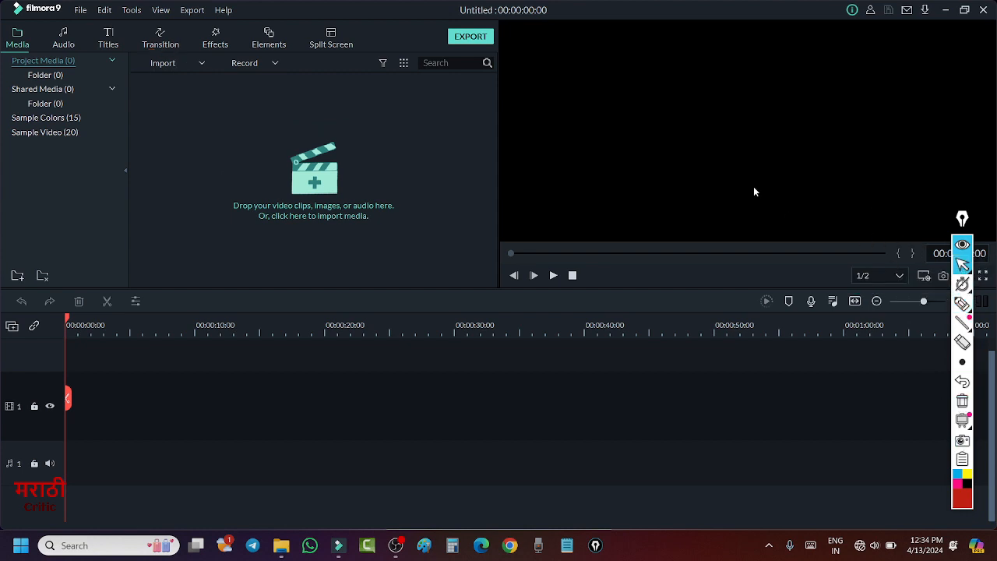
mouse_move(960, 265)
Import the video file "My Video for scidma" from the Work (E:) drive into the project media
left_click(181, 62)
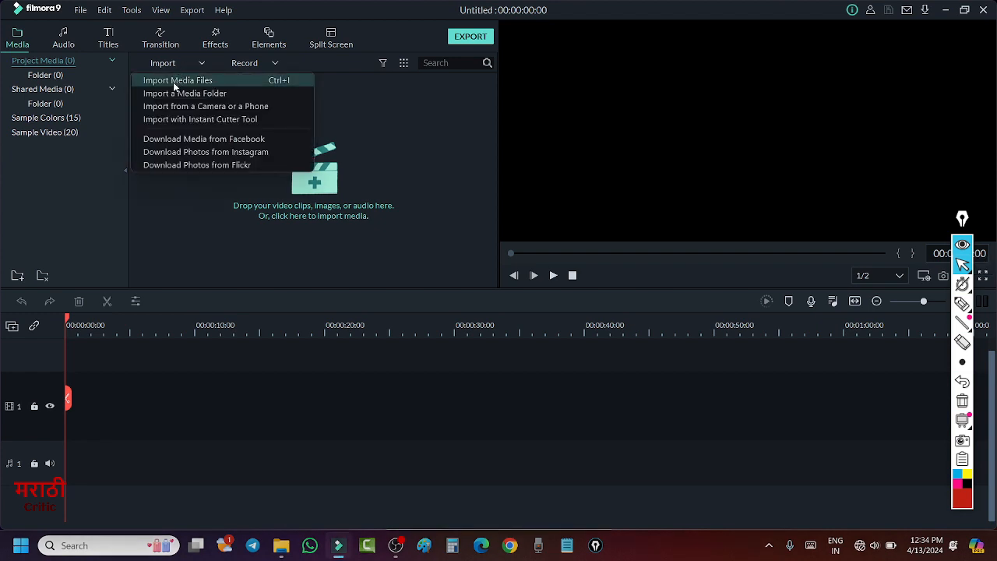
left_click(184, 81)
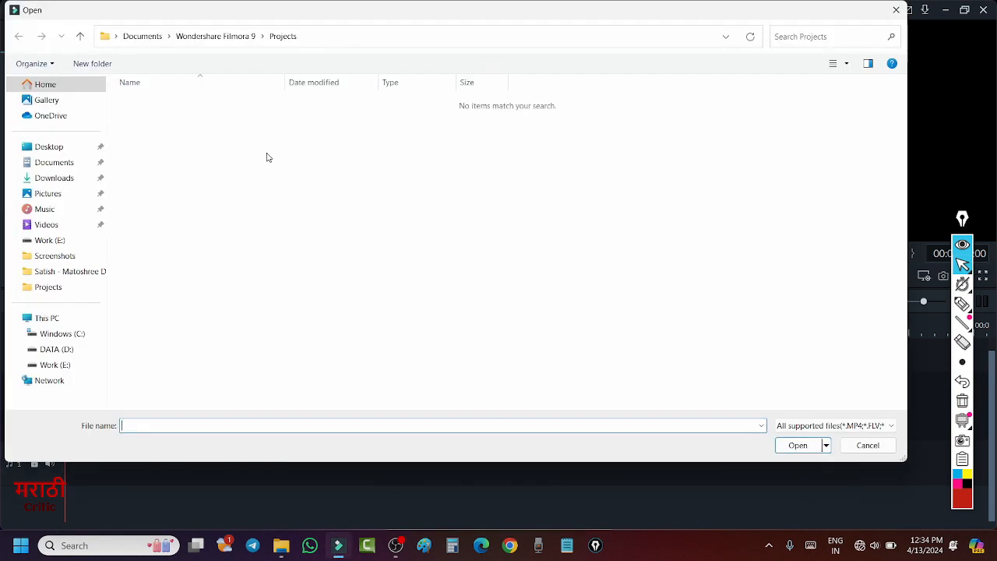
left_click(61, 366)
scroll(561, 236, "down", 3)
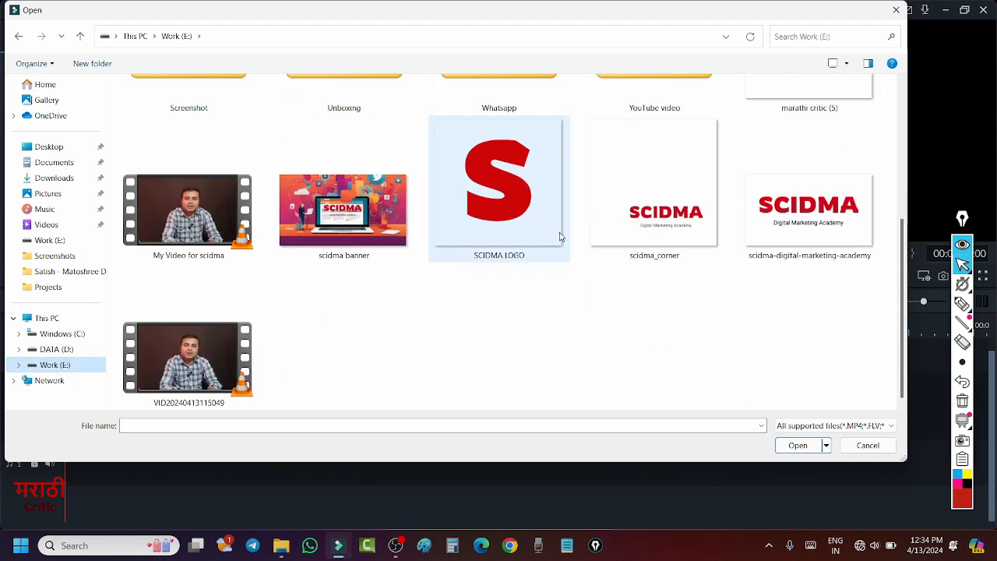
left_click(179, 217)
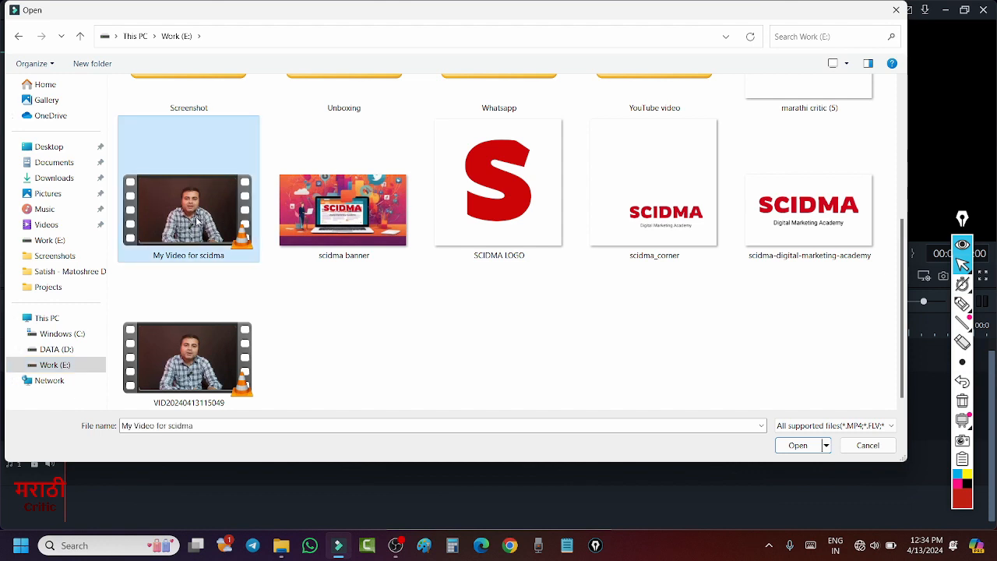
left_click(799, 450)
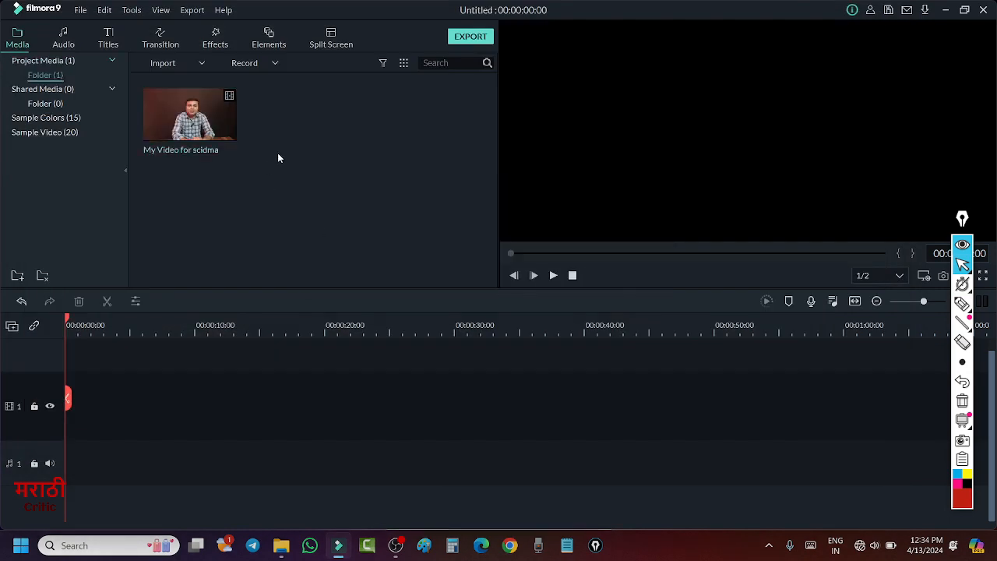
Add the imported video to the timeline and match the project settings to the media at 1920 x 1080 30fps
mouse_move(190, 119)
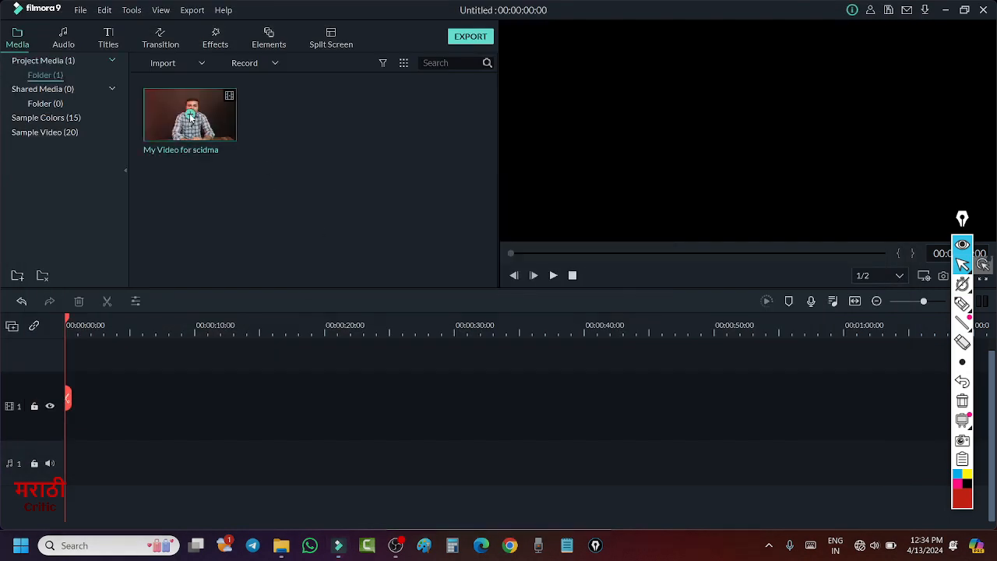
left_click(191, 117)
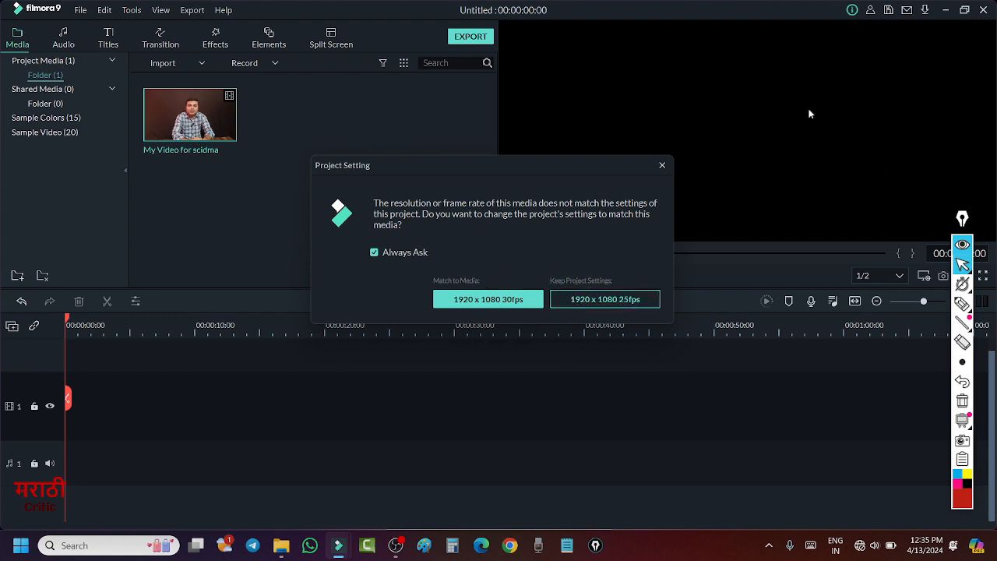
left_click(483, 301)
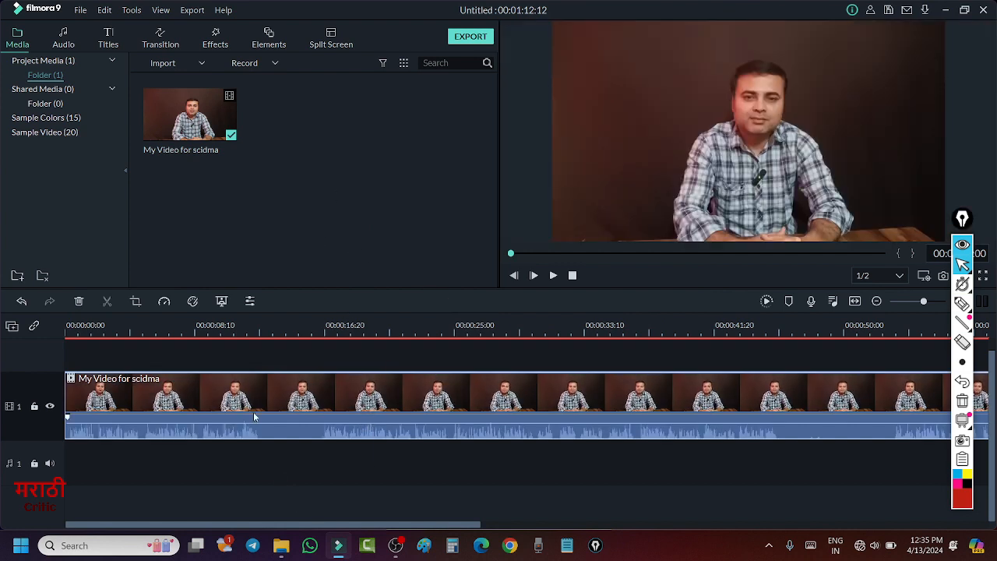
Play the clip from its start and scrub ahead to the silent gap at about 12 seconds
left_click_drag(273, 327, 54, 345)
left_click(554, 276)
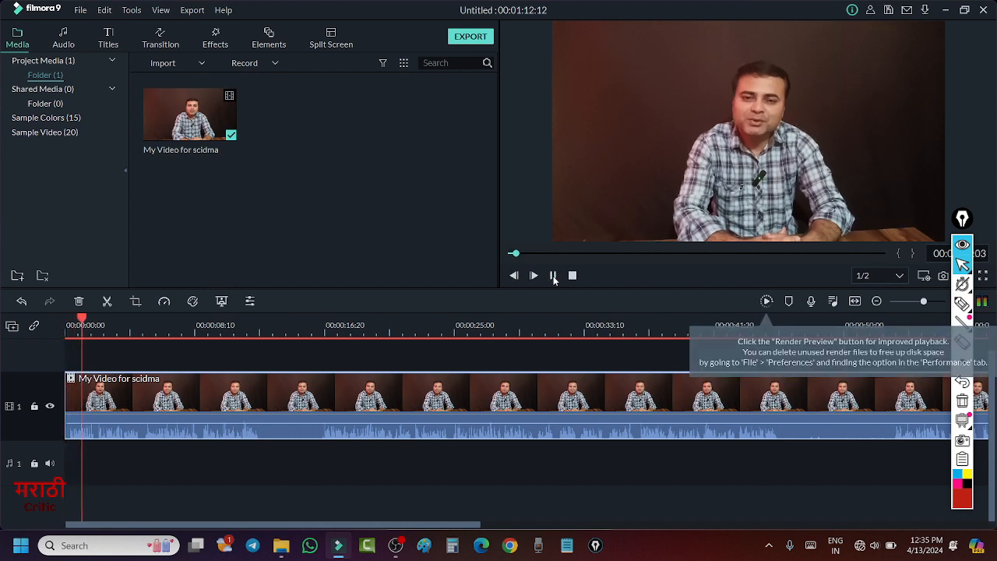
left_click_drag(86, 321, 262, 345)
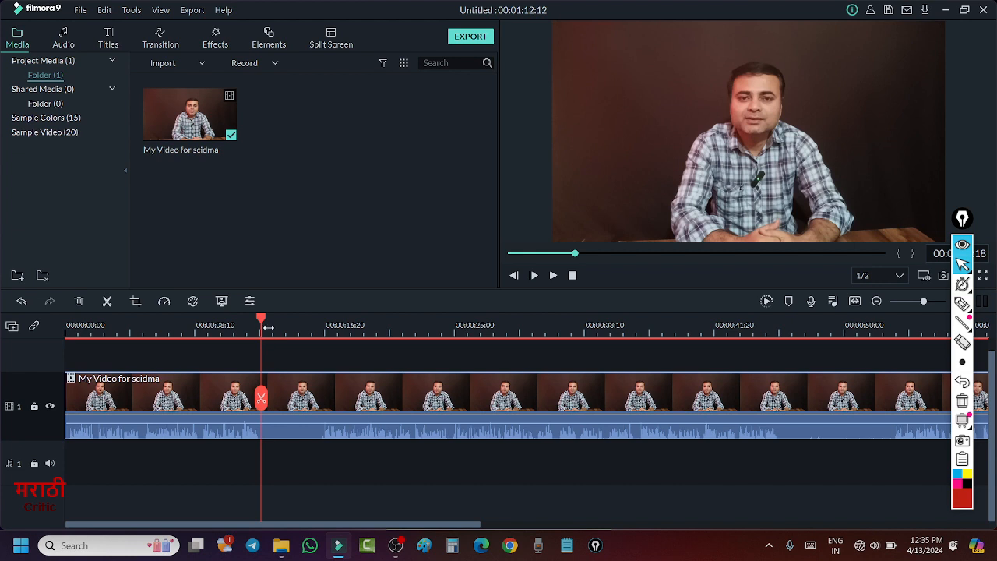
Split the clip at about 8 seconds 22 frames and again at about 16 seconds 10 frames
left_click_drag(262, 322, 200, 333)
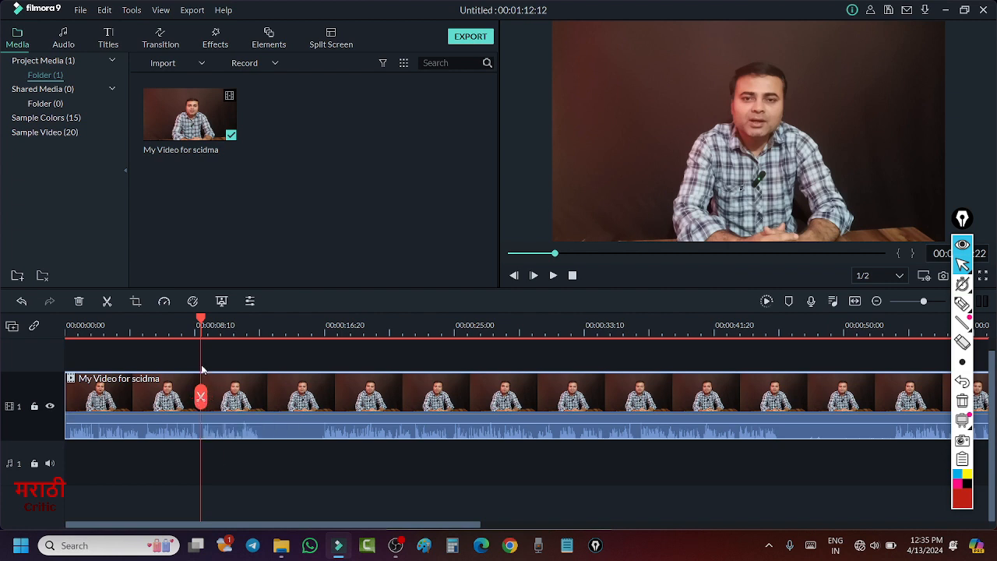
left_click(200, 397)
left_click_drag(201, 324, 320, 363)
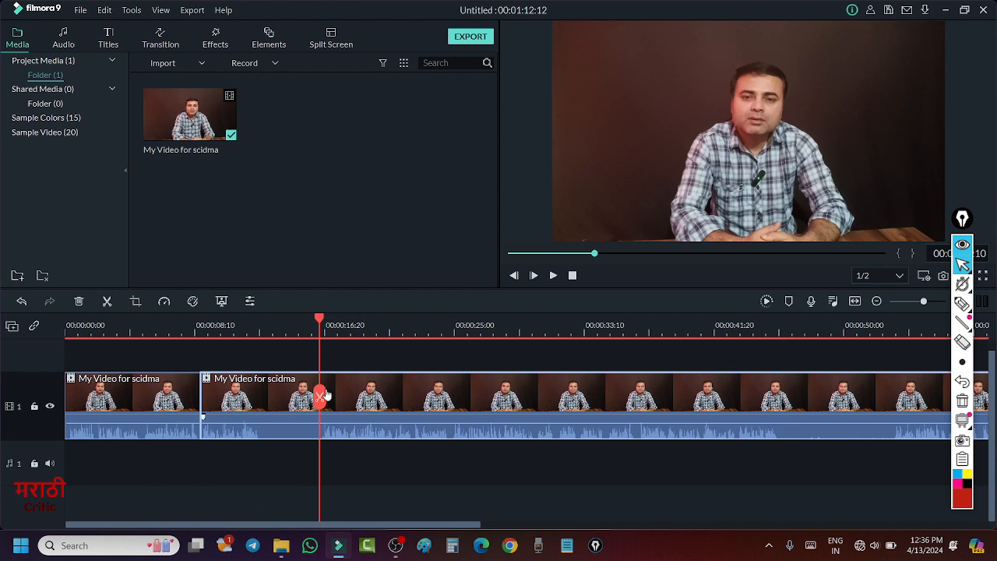
left_click(319, 397)
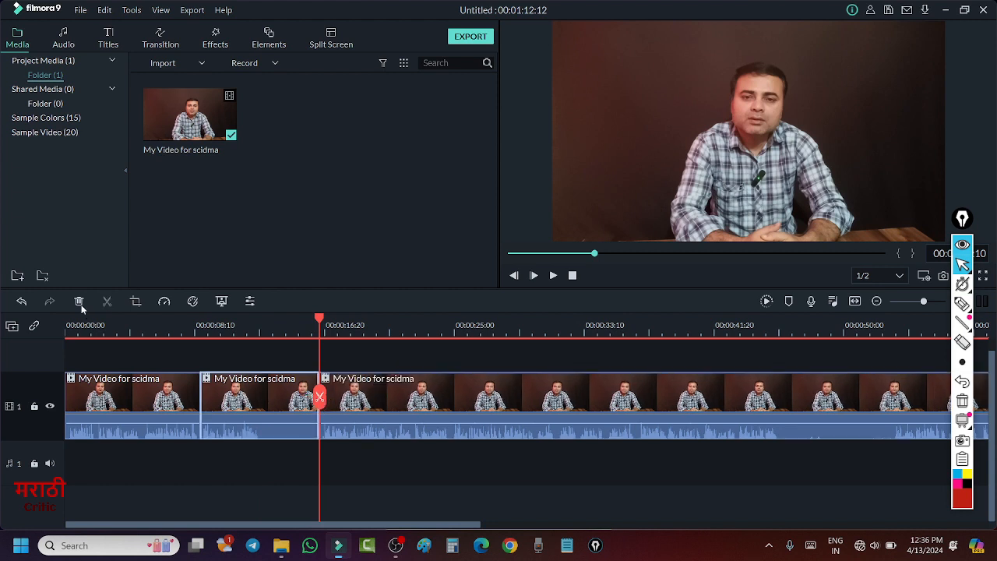
Mark the delete tool, the split marker on the playhead and the middle segment with the red pen
left_click(961, 304)
mouse_move(71, 284)
left_mouse_down()
mouse_move(88, 320)
mouse_move(96, 305)
mouse_move(68, 288)
left_mouse_up()
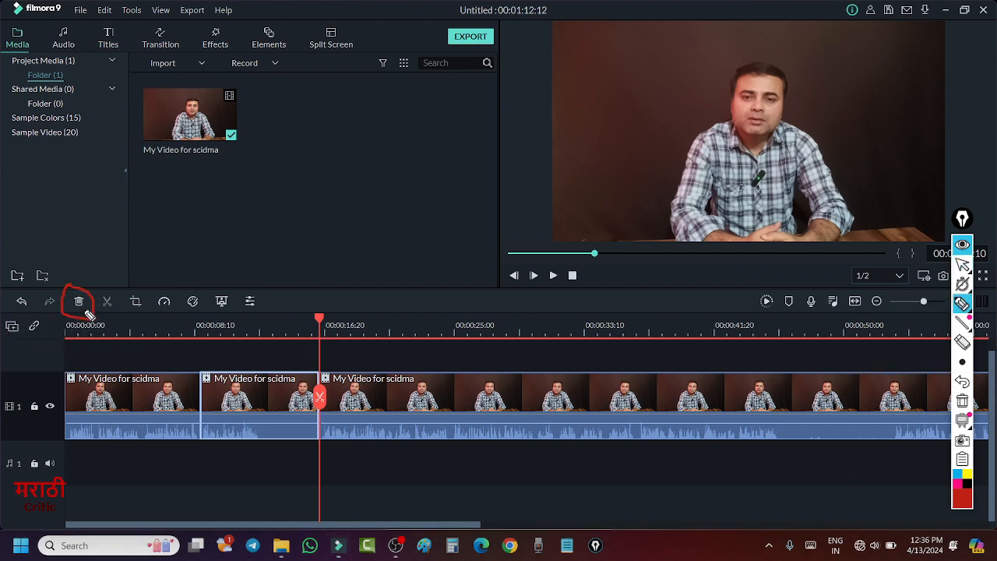
mouse_move(325, 374)
left_mouse_down()
mouse_move(311, 410)
mouse_move(347, 414)
mouse_move(315, 368)
left_mouse_up()
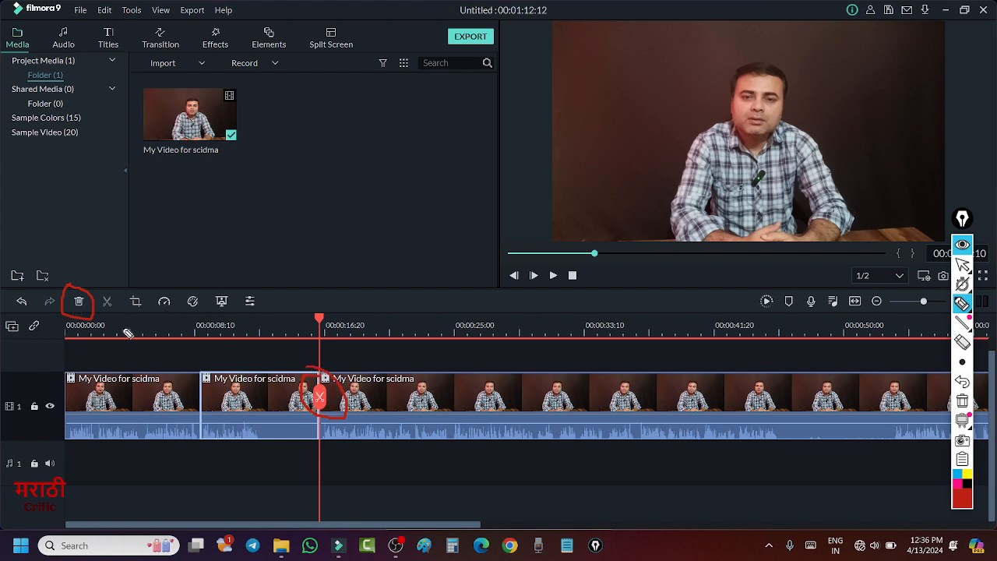
mouse_move(250, 361)
left_mouse_down()
mouse_move(251, 404)
mouse_move(269, 381)
left_mouse_up()
left_click(963, 265)
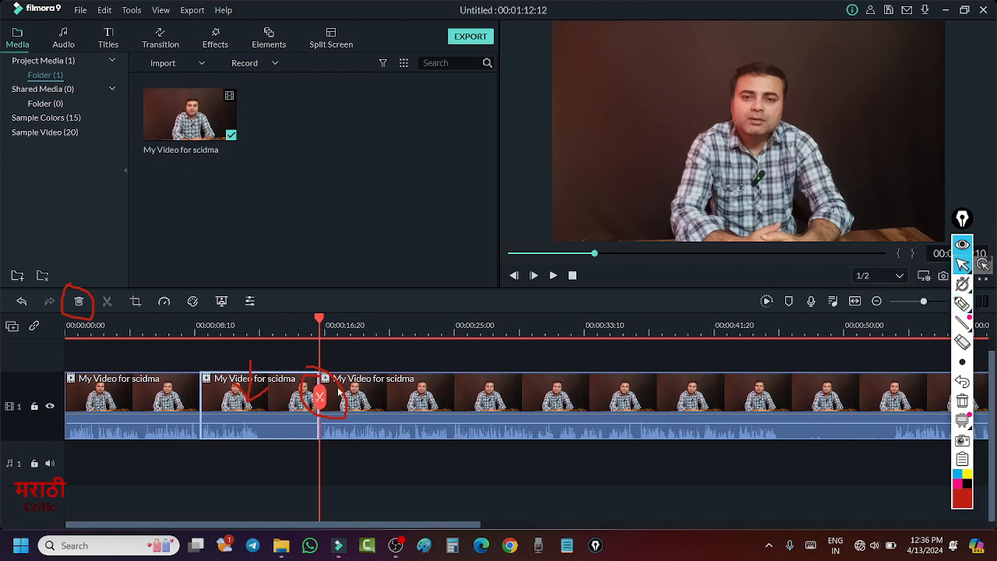
Delete the middle segment between the two splits and move the playhead to just before the join
left_click(252, 387)
left_click(79, 301)
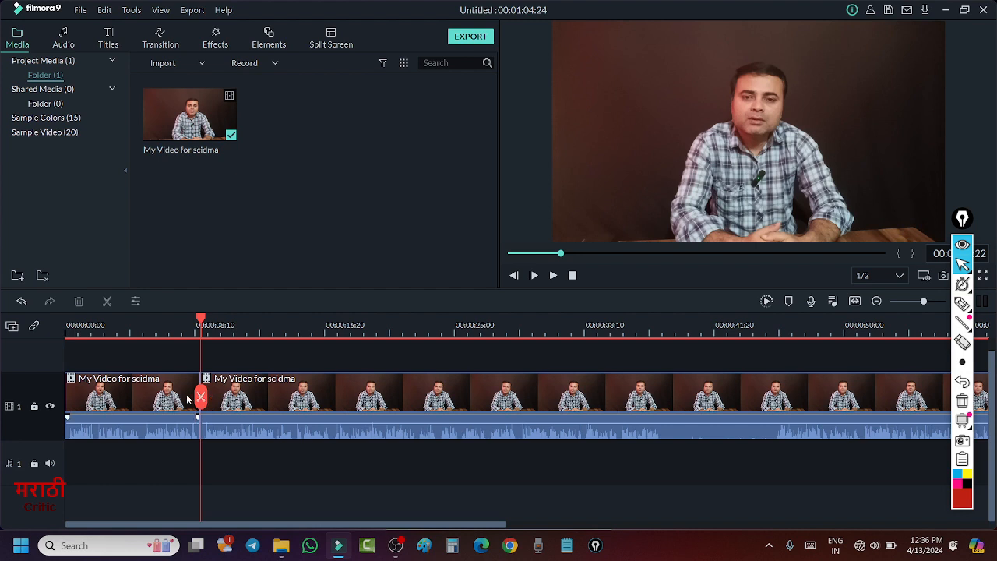
left_click(183, 333)
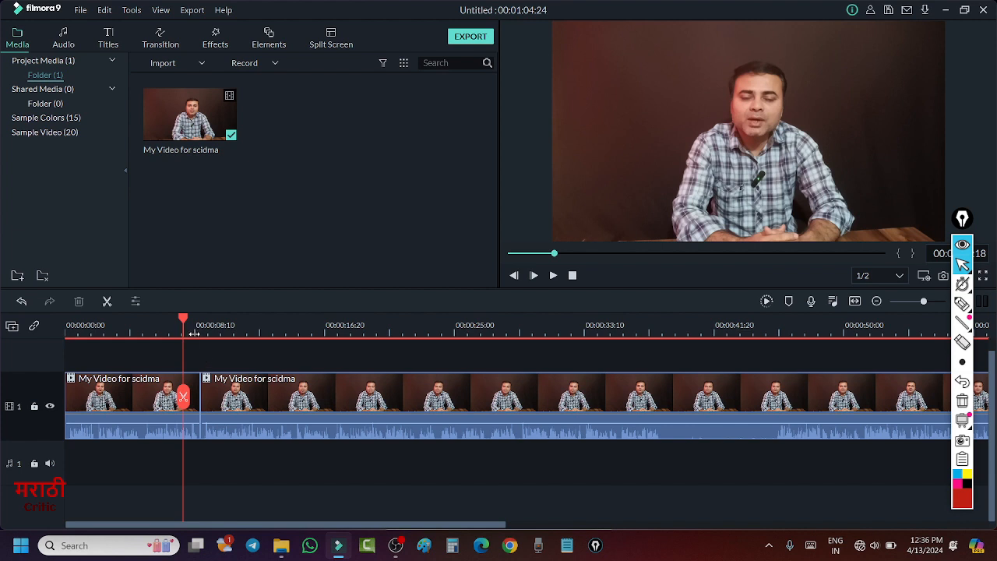
Undo the segment deletion and both splits so the timeline holds one uncut clip
left_click(21, 300)
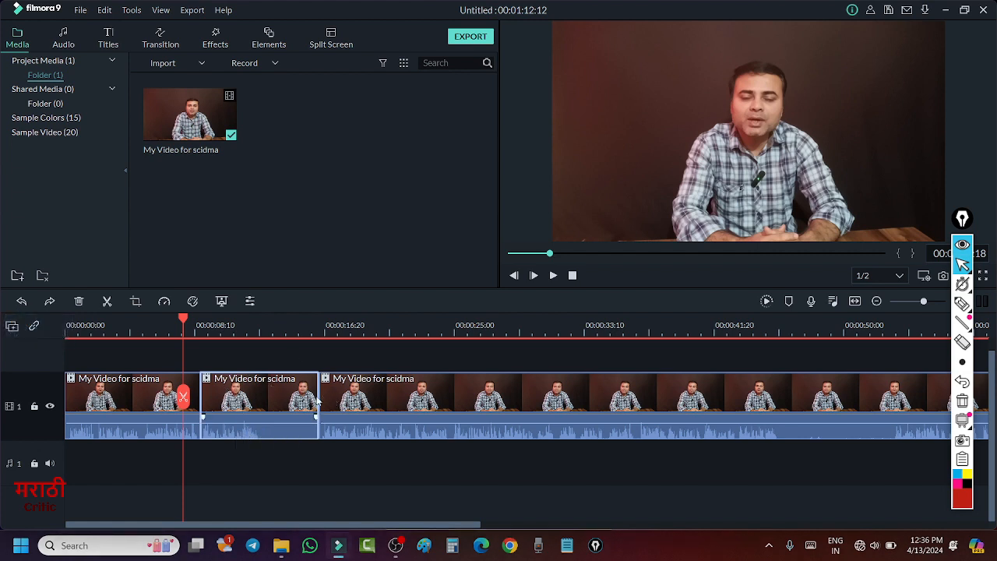
left_click(22, 301)
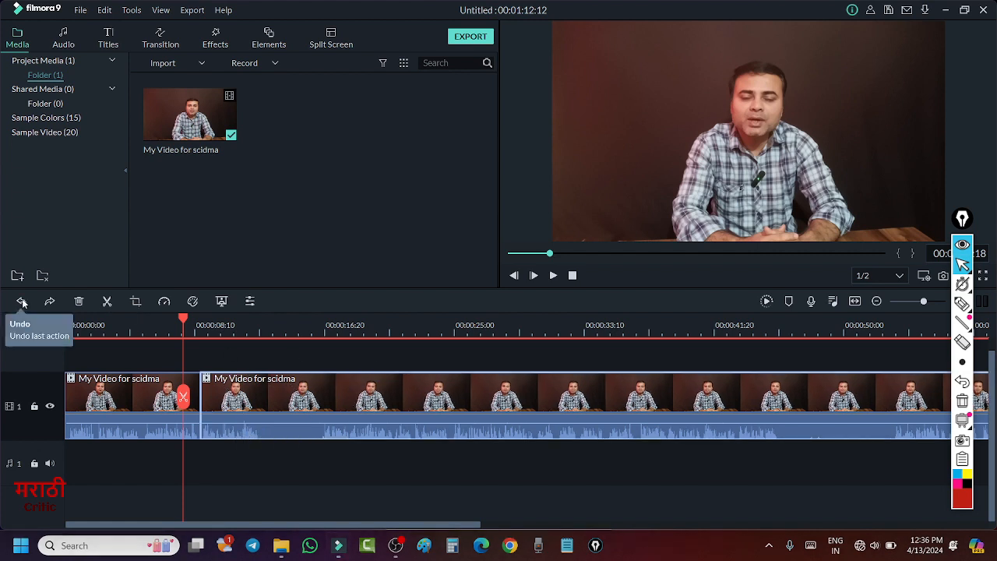
left_click(24, 304)
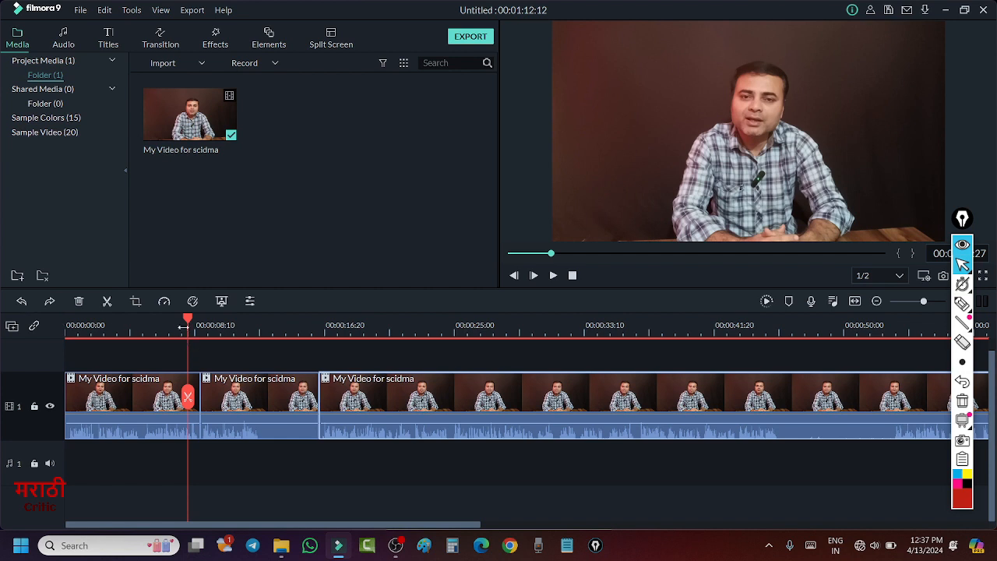
left_click_drag(189, 320, 266, 333)
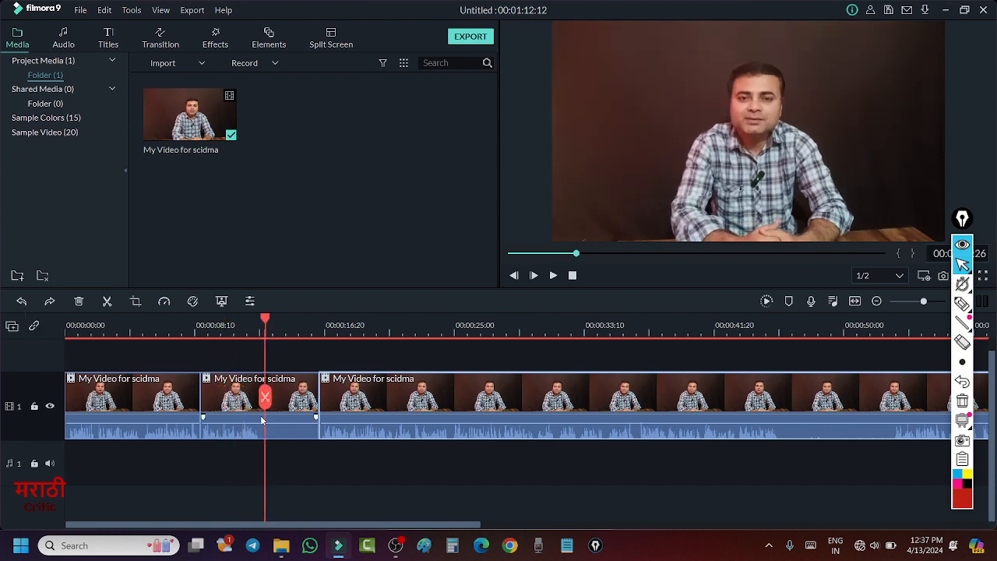
left_click(21, 302)
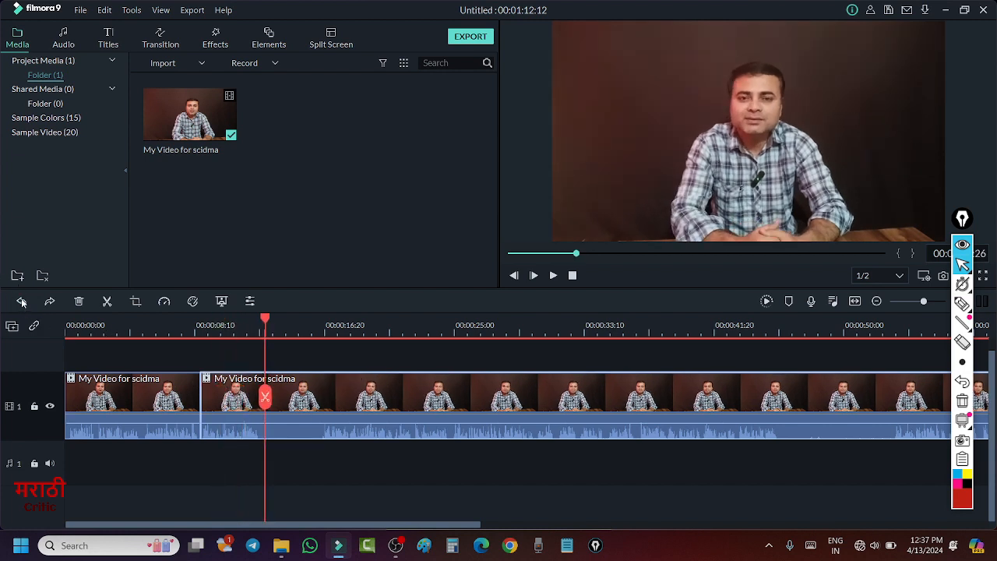
left_click(22, 302)
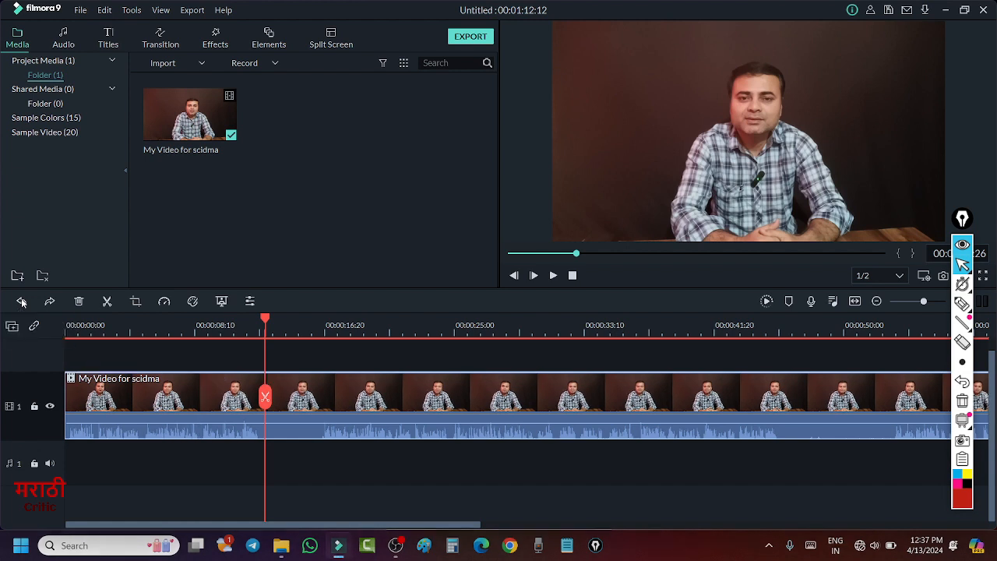
Split the clip at about 12.5 seconds and 16.4 seconds, and delete the silent segment between the cuts
left_click_drag(265, 321, 263, 346)
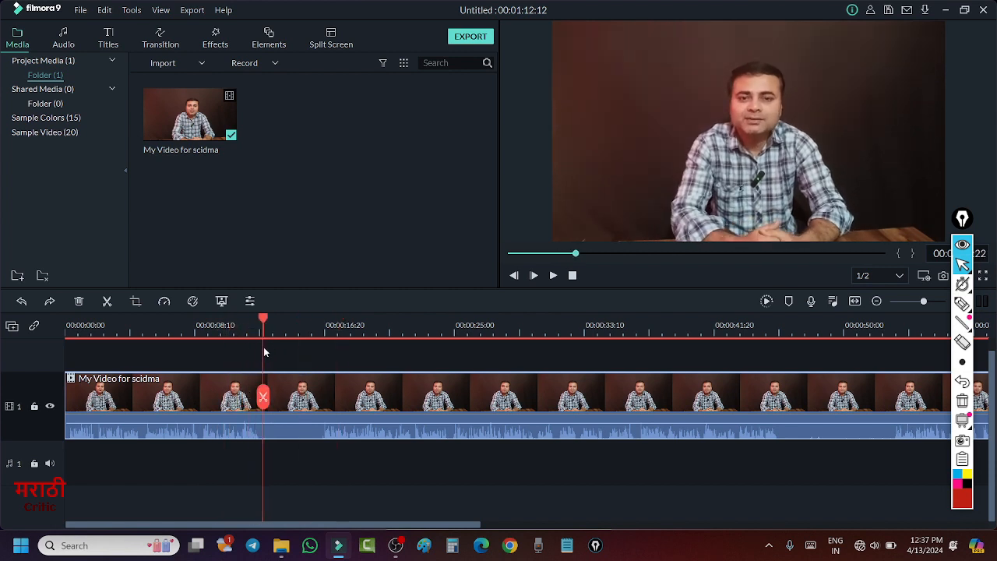
left_click(260, 398)
left_click_drag(261, 320, 321, 341)
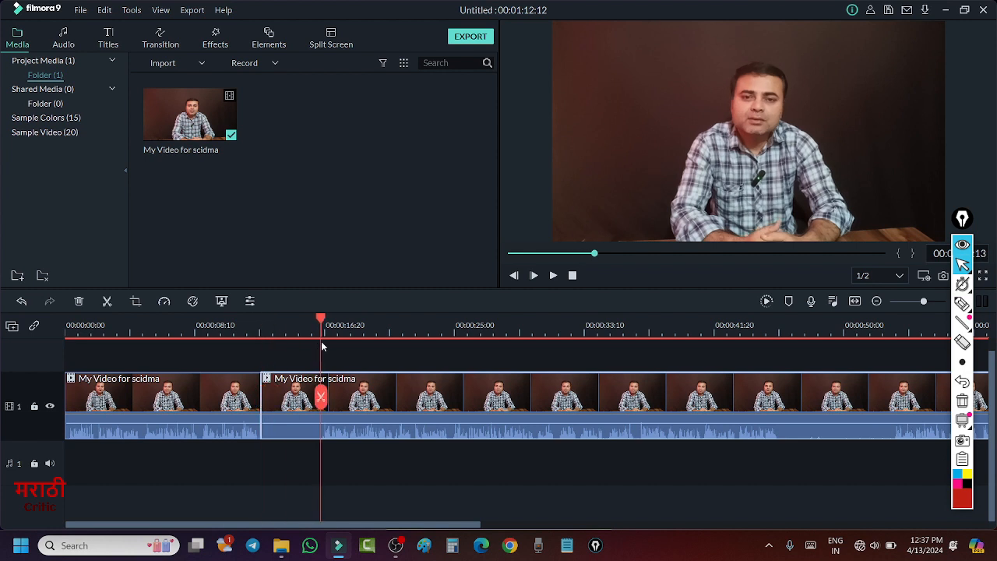
left_click(320, 398)
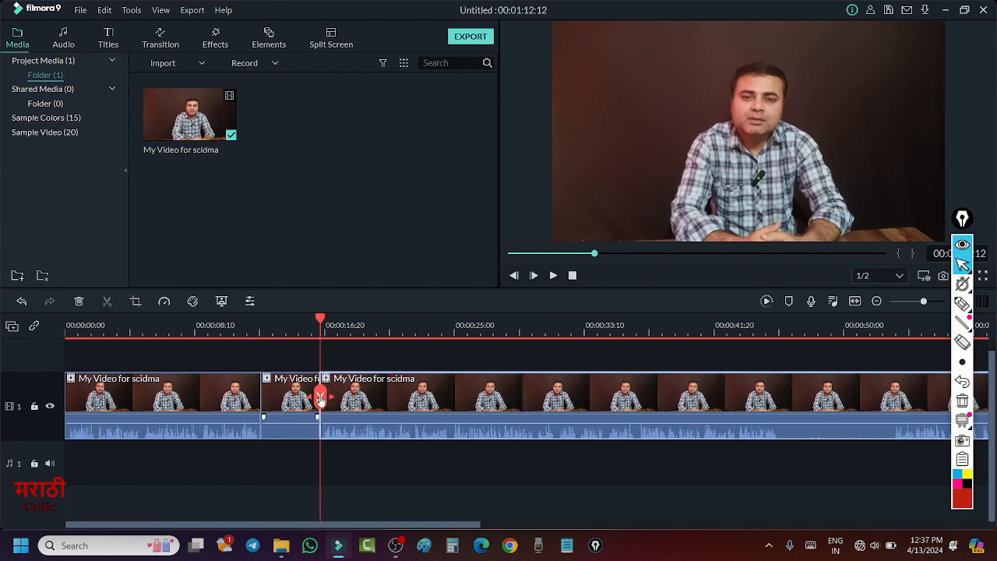
left_click(278, 393)
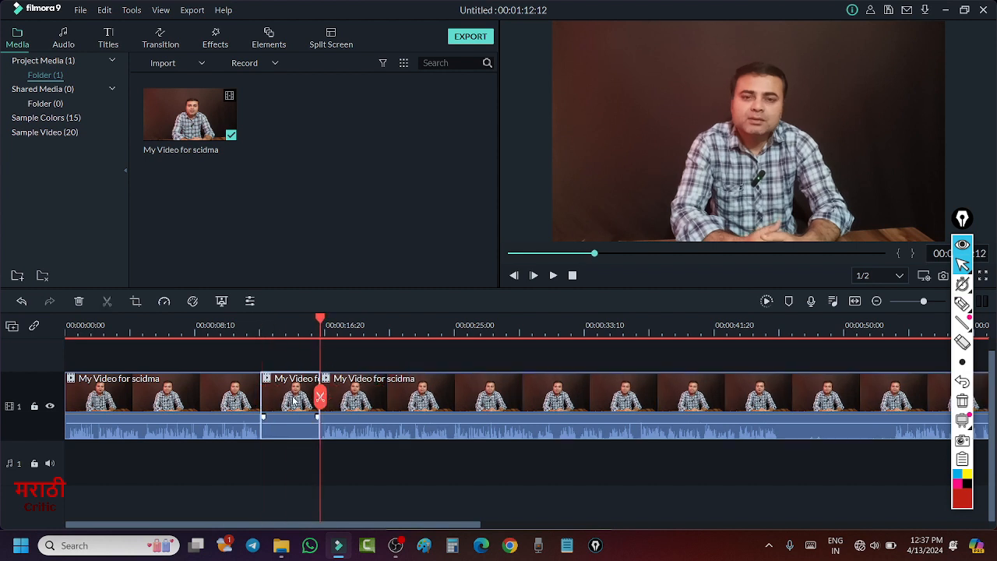
left_click(79, 302)
Play the timeline from about 10 seconds across the new join to check the cut
left_click(222, 331)
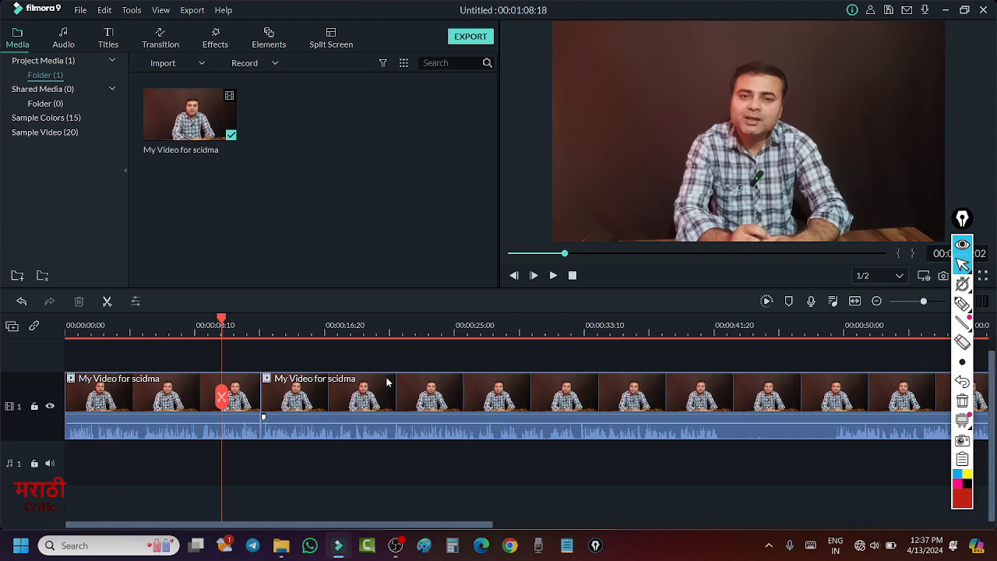
left_click(552, 276)
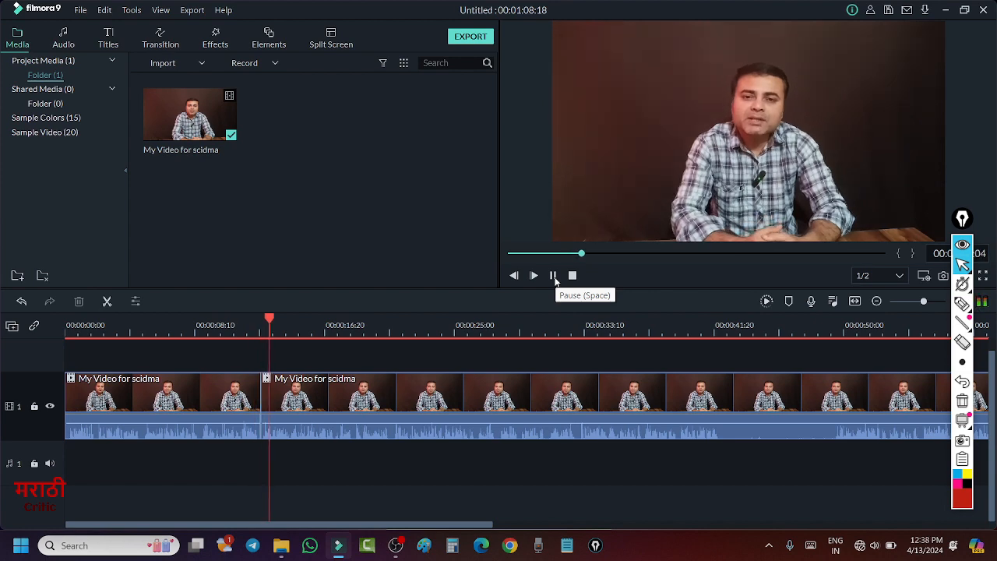
left_click(553, 276)
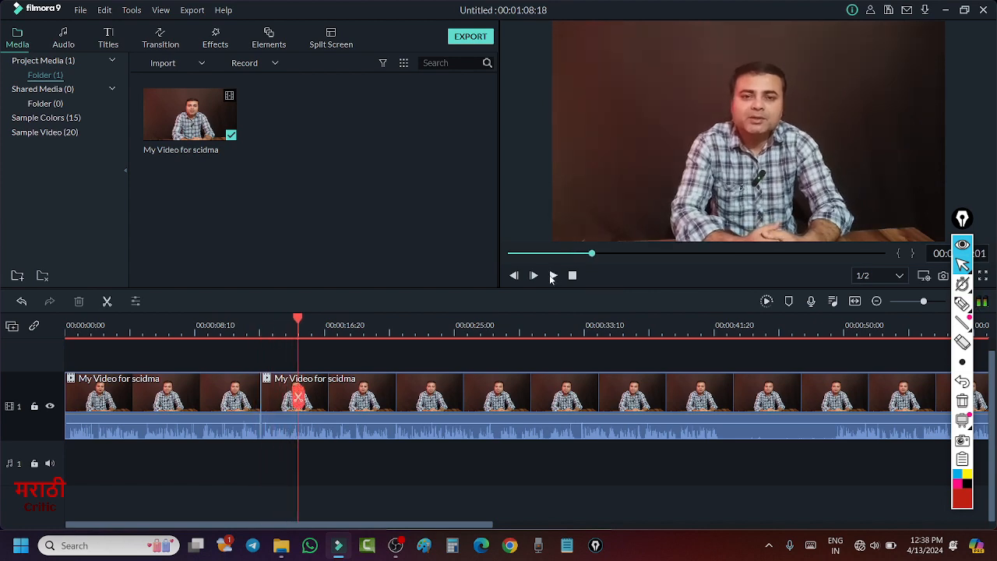
Split the second clip at about 42 seconds and 49.4 seconds, and delete the silent segment between the cuts
left_click_drag(404, 529, 517, 500)
left_click(464, 326)
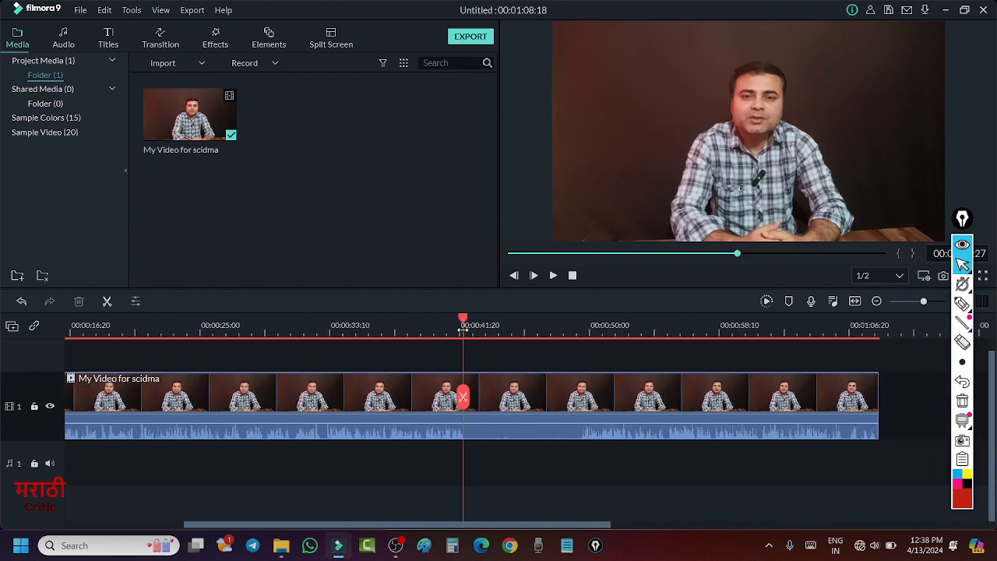
left_click_drag(462, 321, 465, 322)
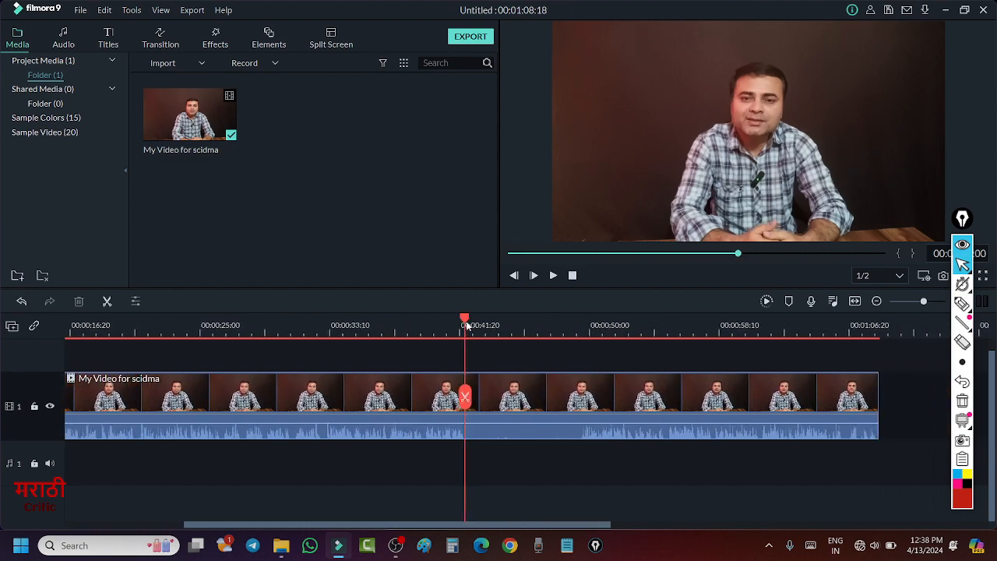
left_click(464, 397)
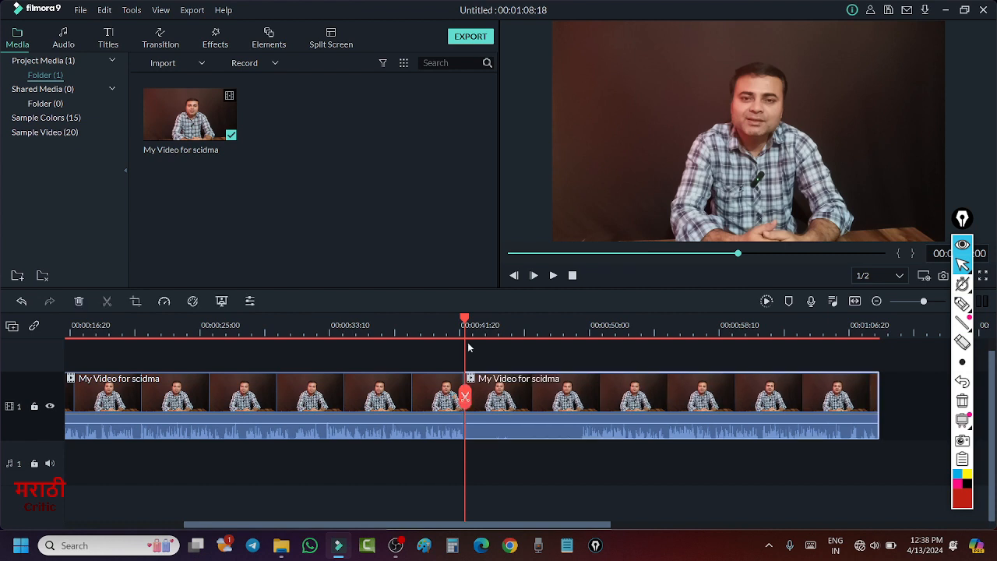
left_click_drag(465, 324, 578, 351)
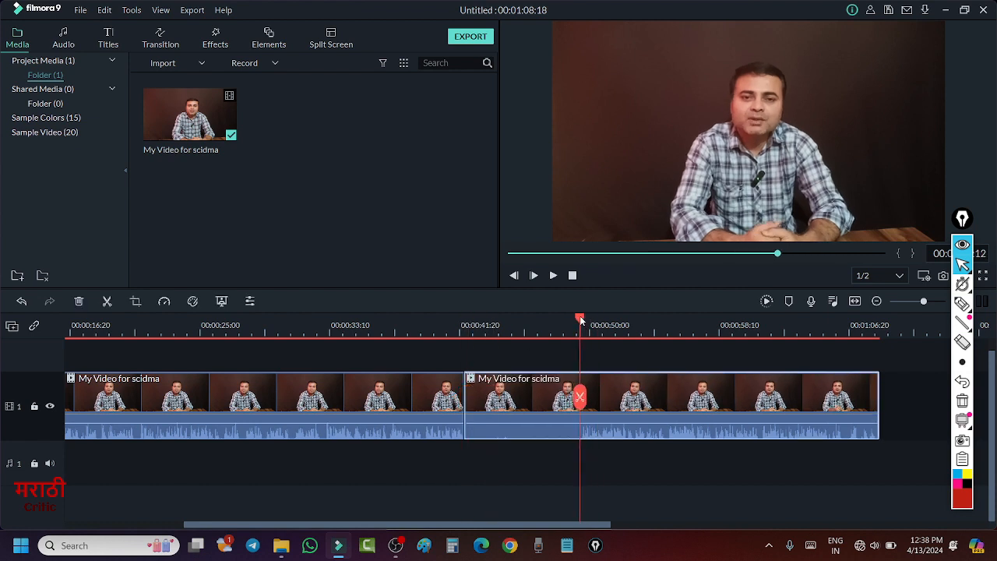
left_click(579, 320)
left_click(577, 398)
left_click(533, 404)
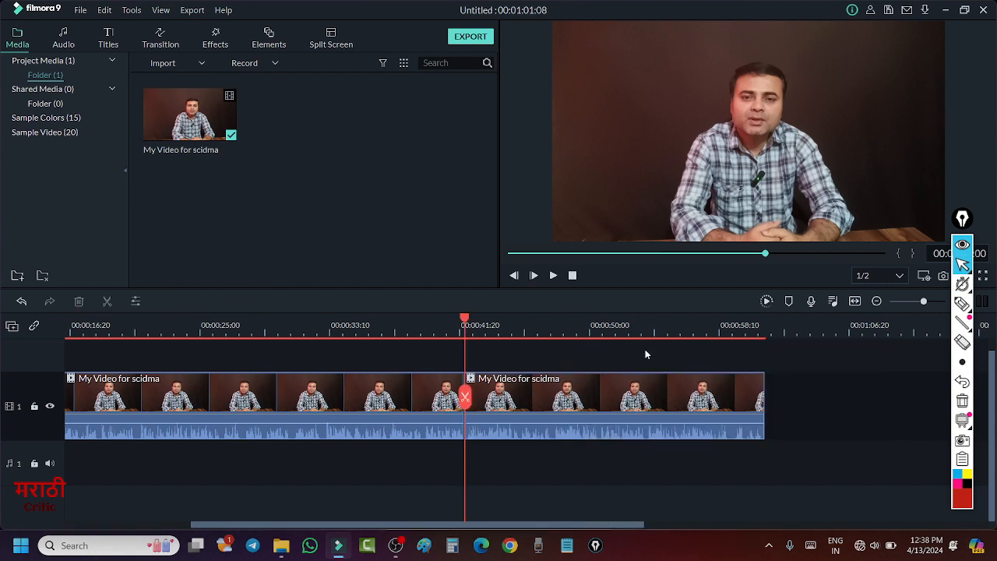
Apply the Move Rectangle 1 transition at the first join between clips and play across it
left_click_drag(465, 323, 9, 326)
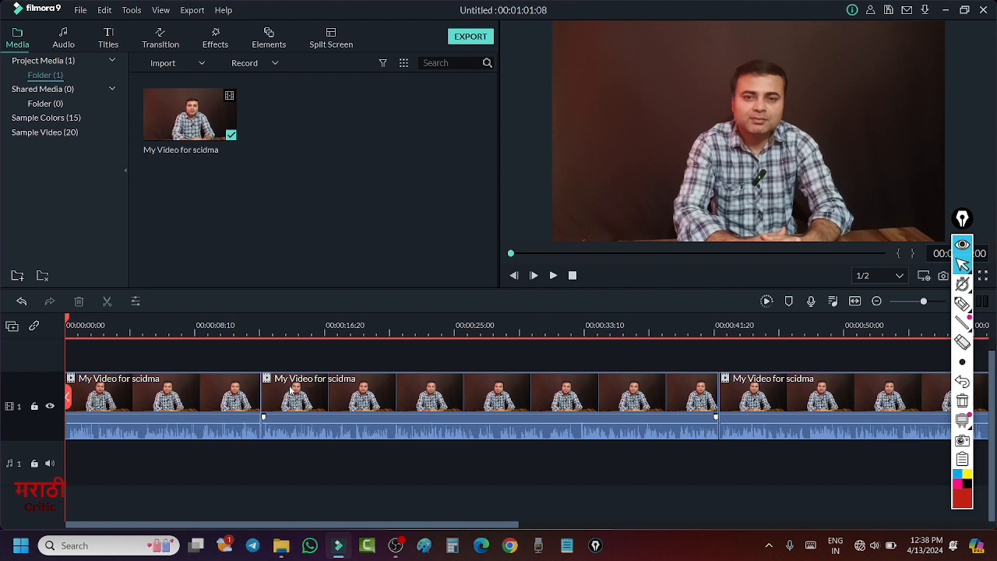
left_click(296, 393)
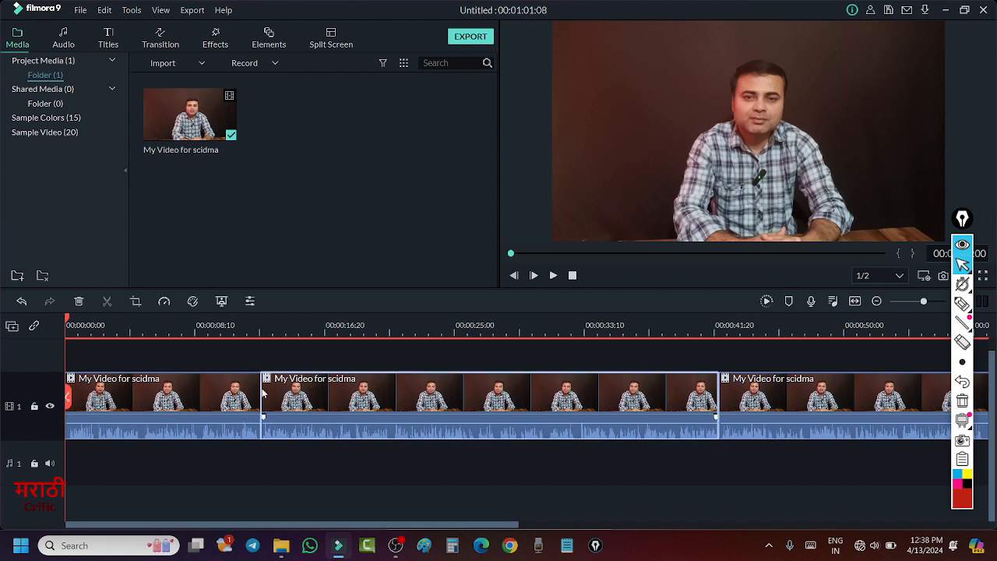
left_click(162, 44)
mouse_move(423, 223)
left_click_drag(428, 201, 259, 398)
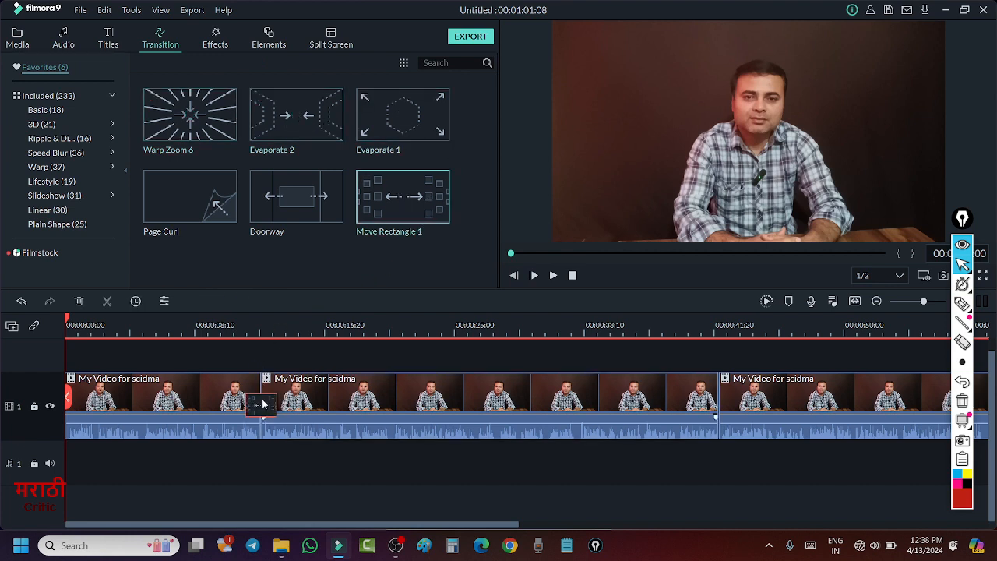
left_click(249, 324)
left_click(238, 321)
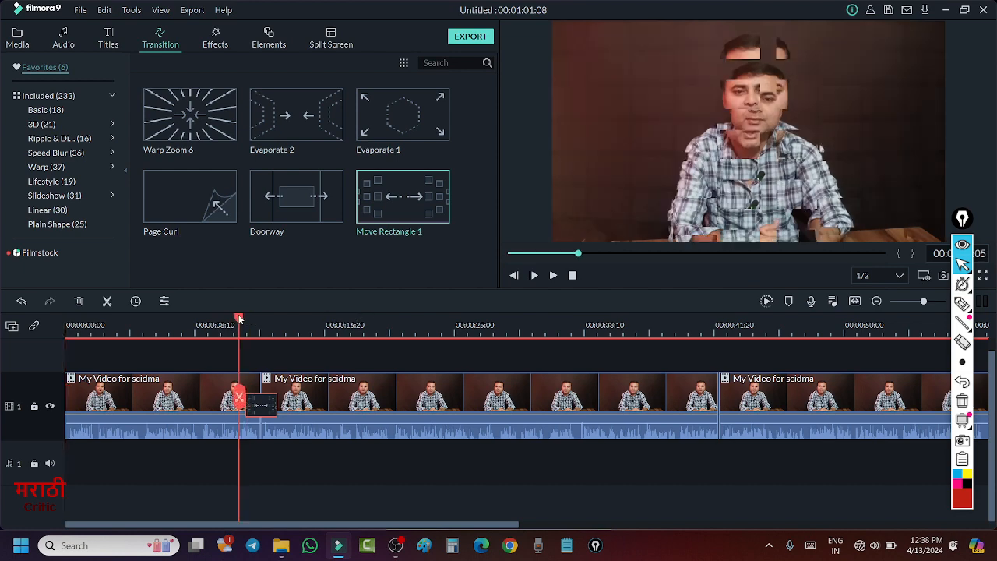
left_click(552, 275)
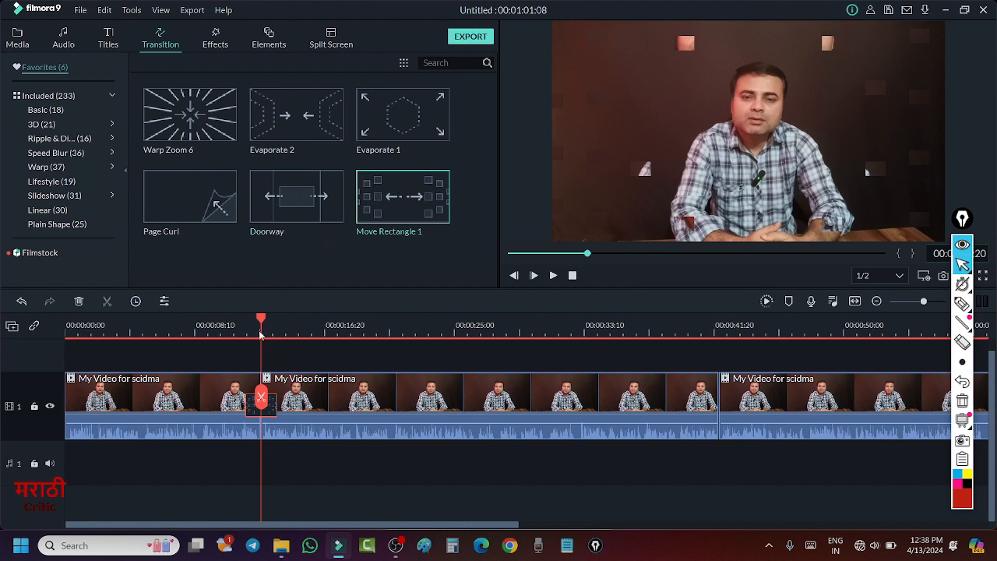
Replace the transition at the first join with Warp Zoom 6 and play across it
left_click_drag(261, 319, 242, 320)
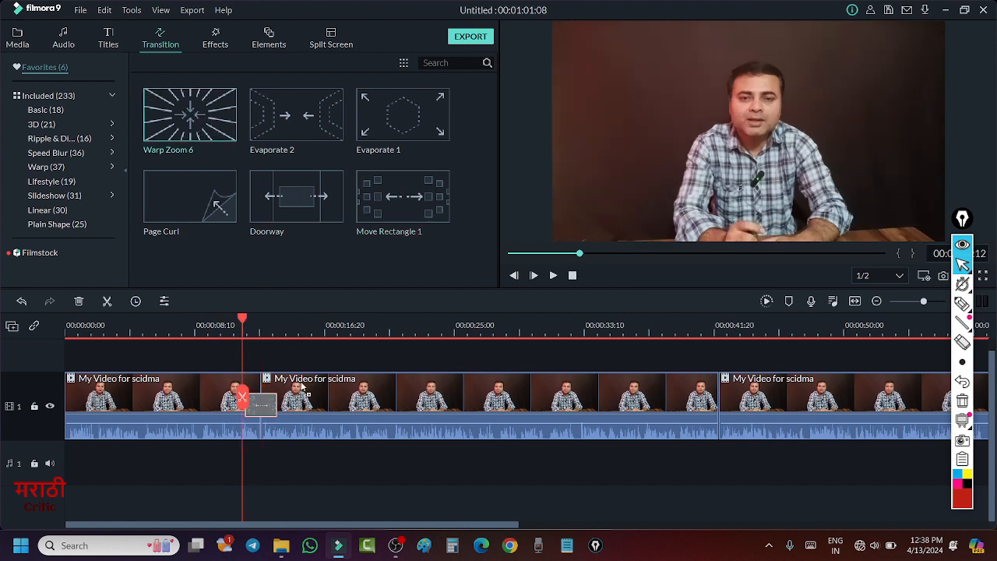
left_click_drag(249, 400, 251, 401)
left_click(553, 275)
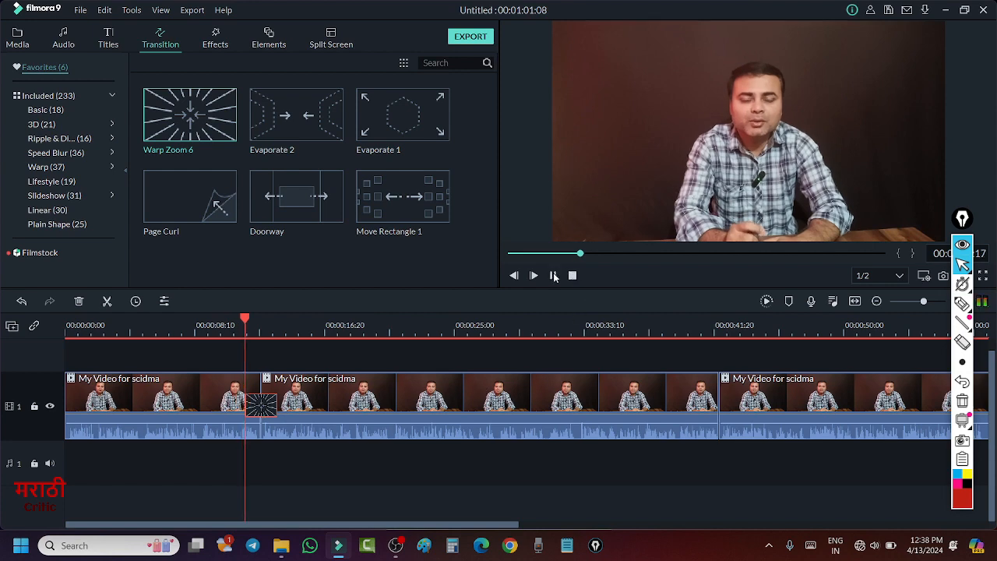
left_click(552, 275)
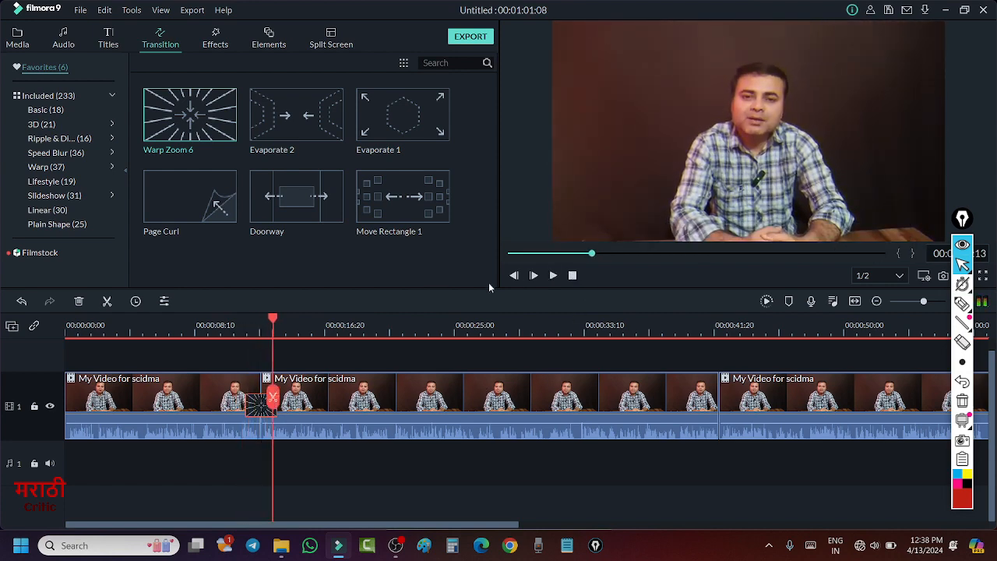
Replace the transition at the first join with Page Curl and play across it
left_click(256, 410)
left_click_drag(212, 197, 262, 411)
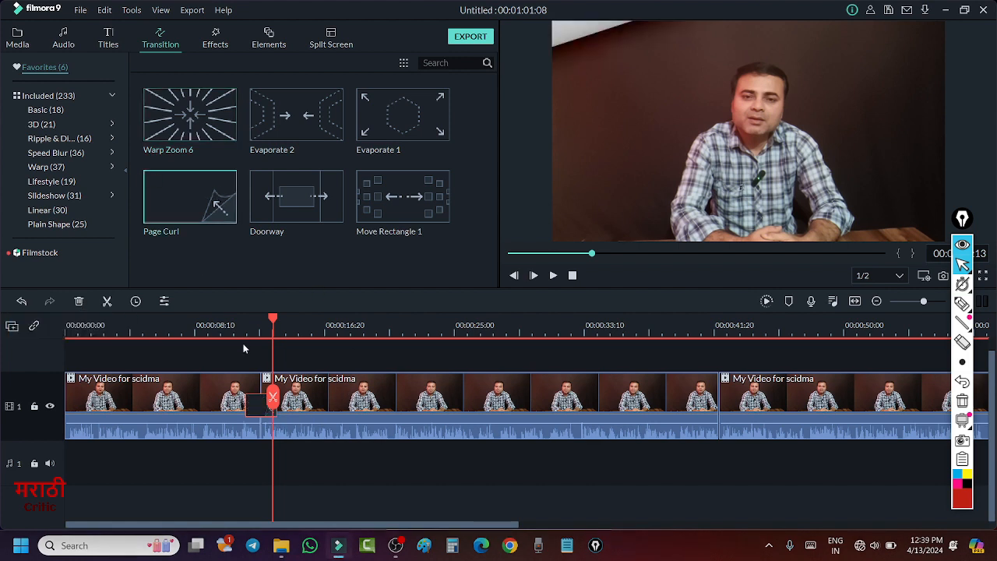
left_click(242, 331)
left_click(553, 275)
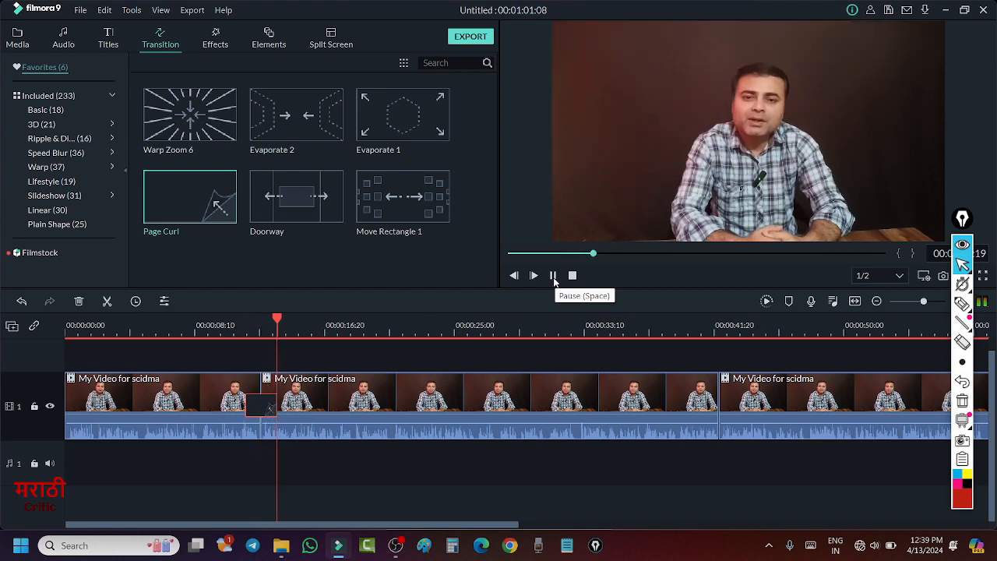
left_click(553, 277)
Add the Page Curl transition at the second join between clips and play across it
left_click_drag(426, 526, 547, 527)
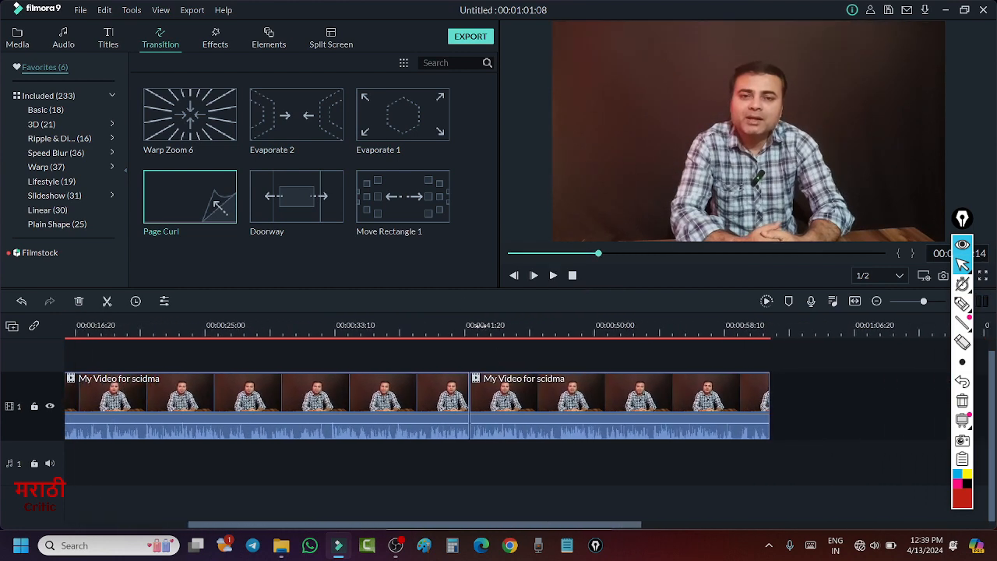
left_click(464, 324)
mouse_move(195, 199)
left_mouse_down()
mouse_move(566, 390)
mouse_move(483, 411)
left_mouse_up()
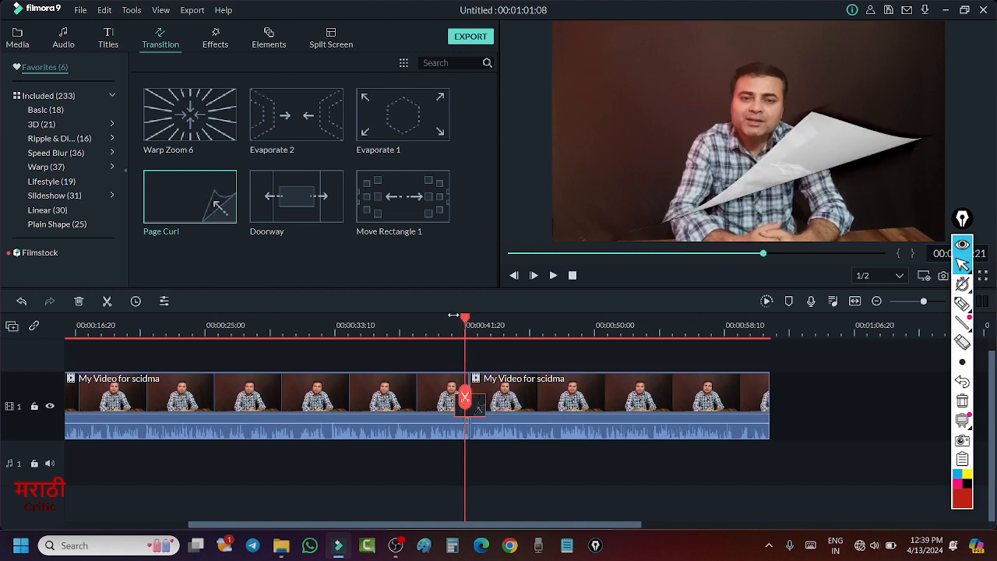
left_click(448, 326)
left_click(553, 275)
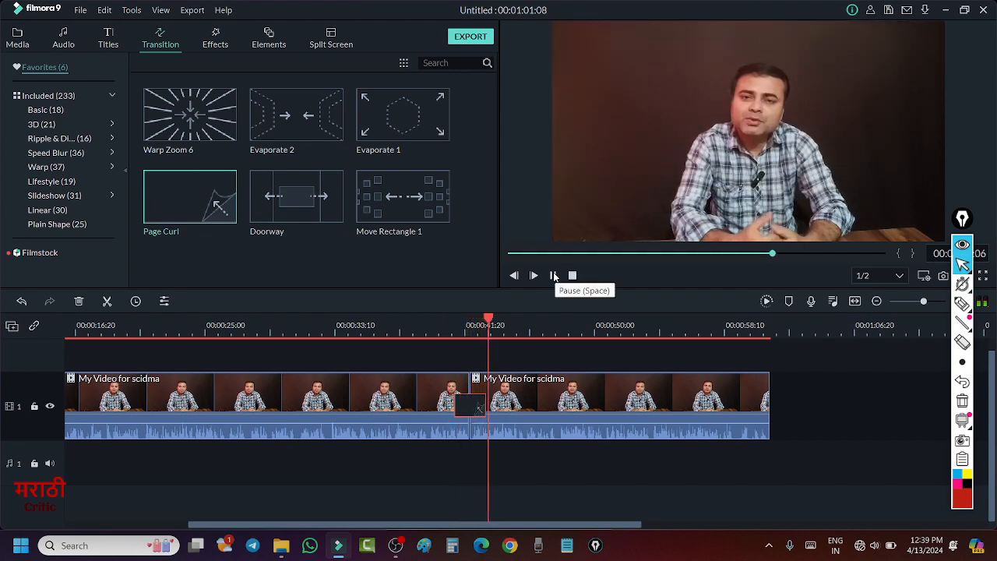
left_click(553, 275)
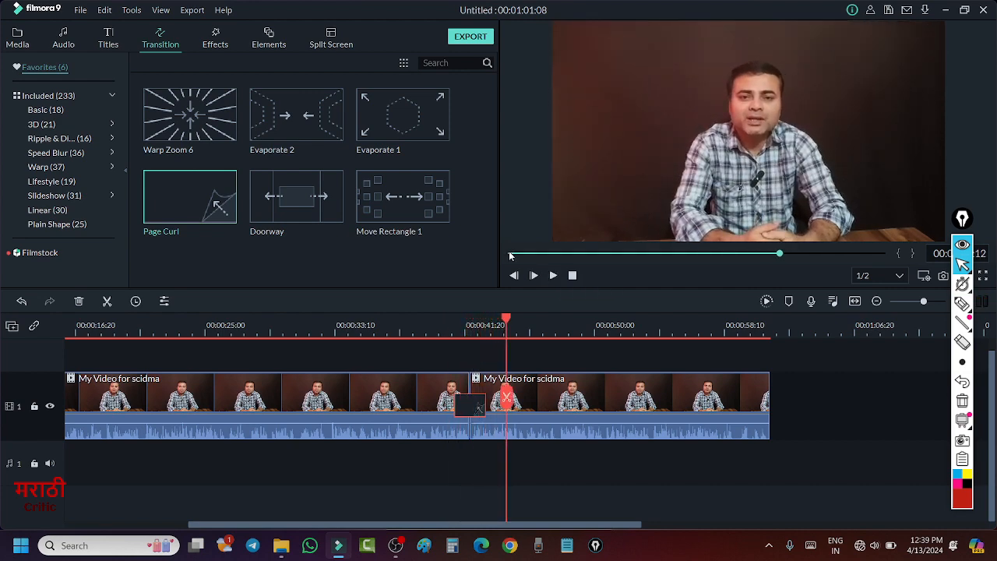
Return the playhead to the start of the timeline and browse the included effects library
left_click(510, 255)
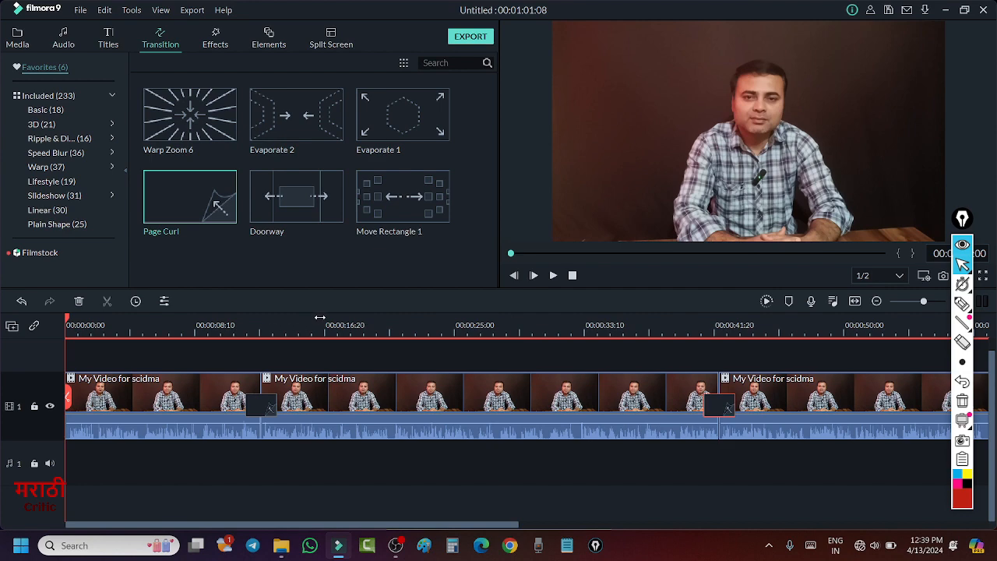
left_click_drag(276, 334, 242, 333)
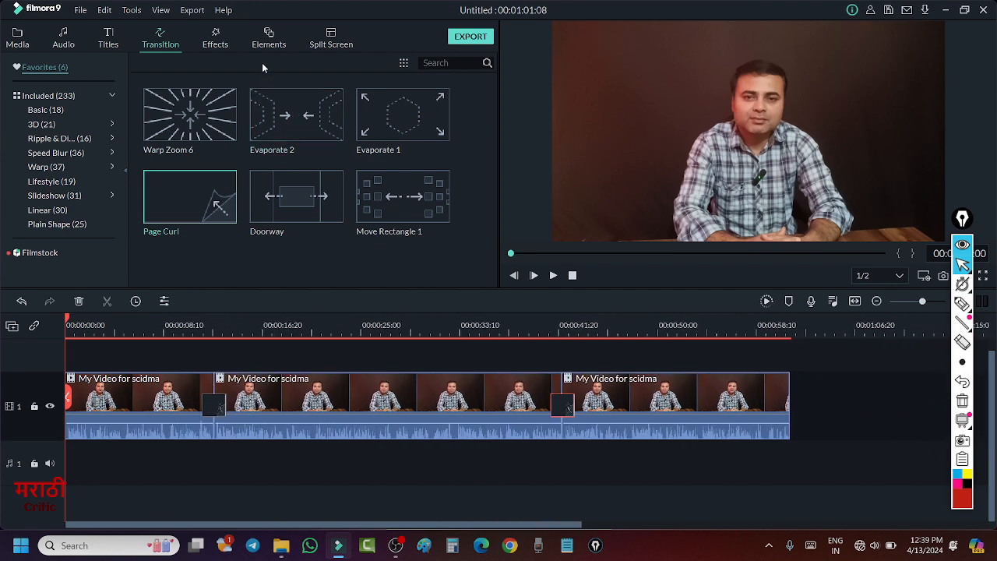
left_click(216, 38)
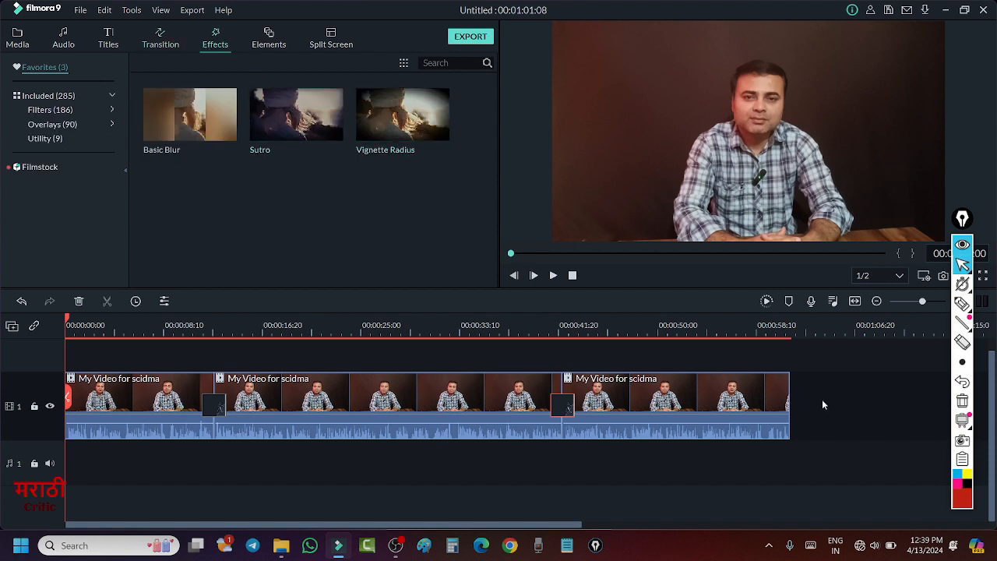
scroll(860, 390, "up", 1)
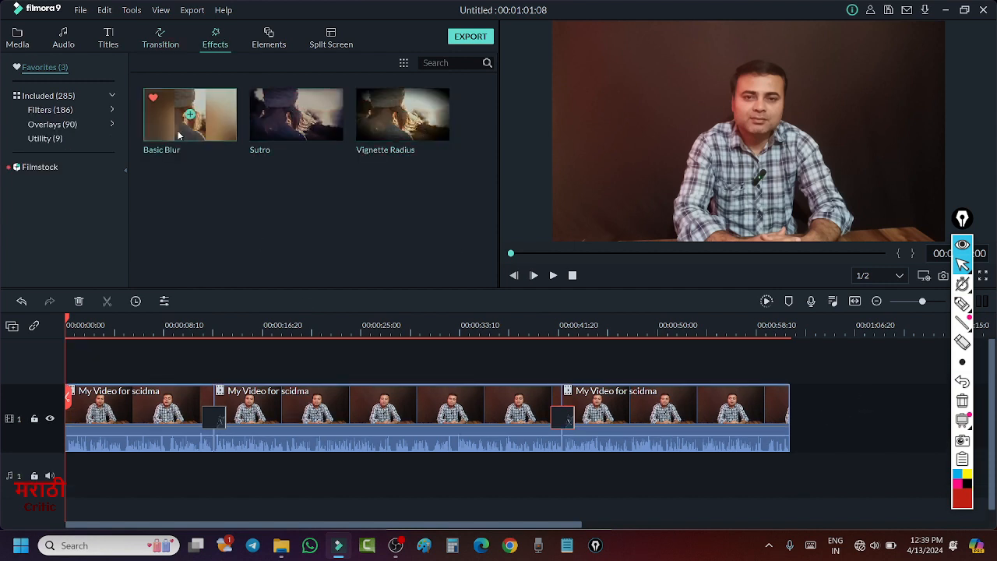
left_click(99, 94)
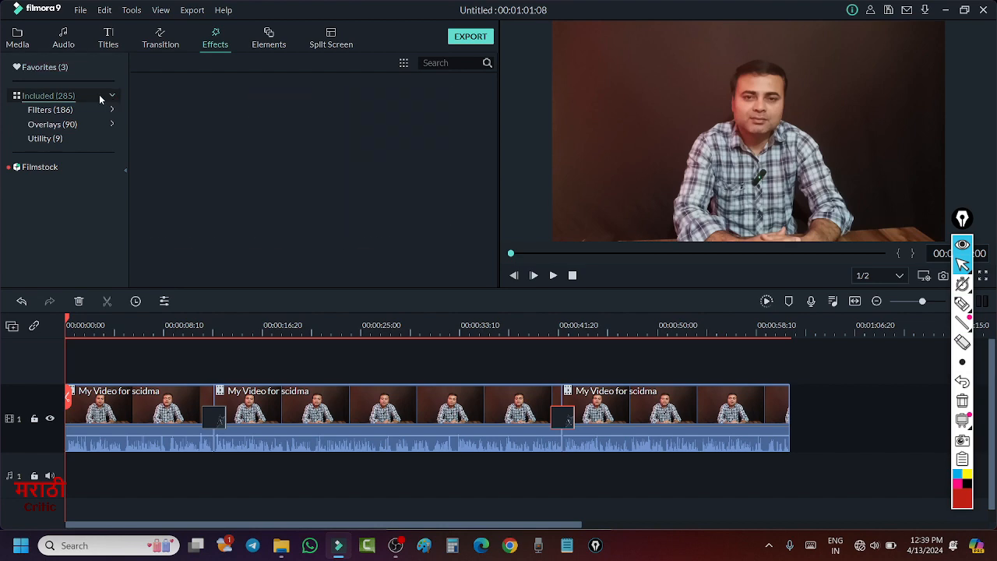
scroll(389, 178, "down", 3)
scroll(389, 175, "down", 2)
scroll(391, 167, "up", 10)
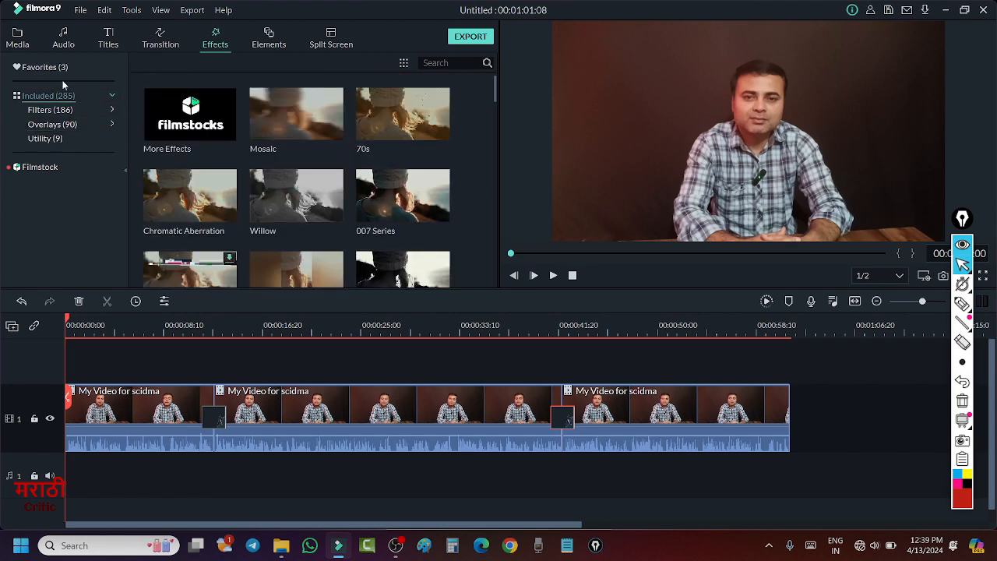
left_click(160, 39)
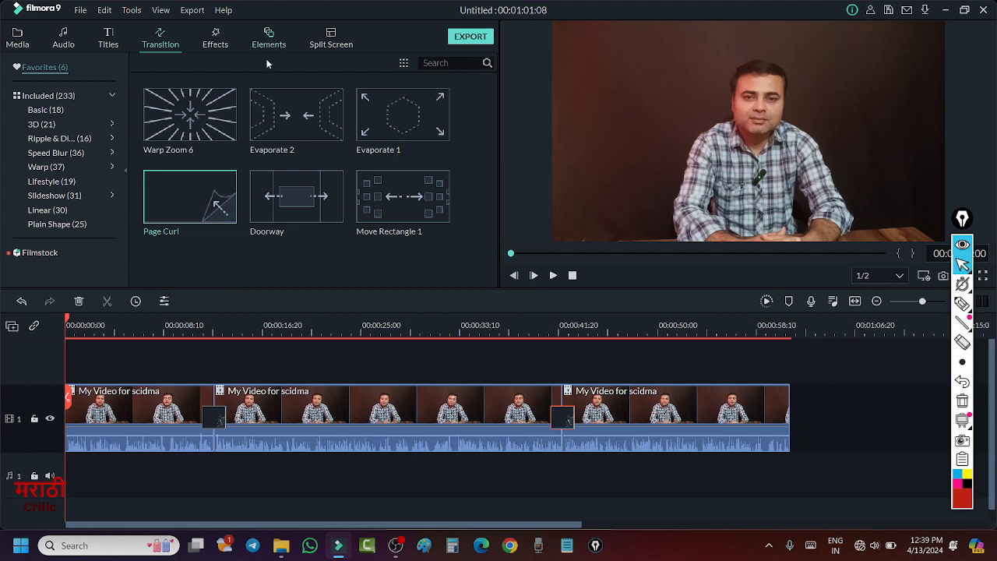
left_click(268, 39)
Import the scidma-digital-marketing-academy logo image from the Work (E:) drive into the project media
left_click(25, 39)
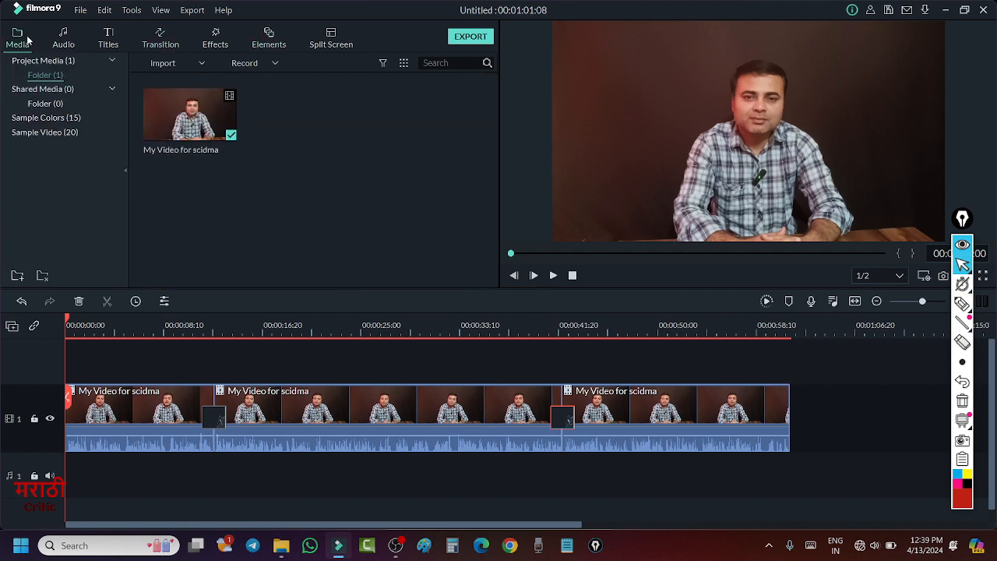
left_click(130, 357)
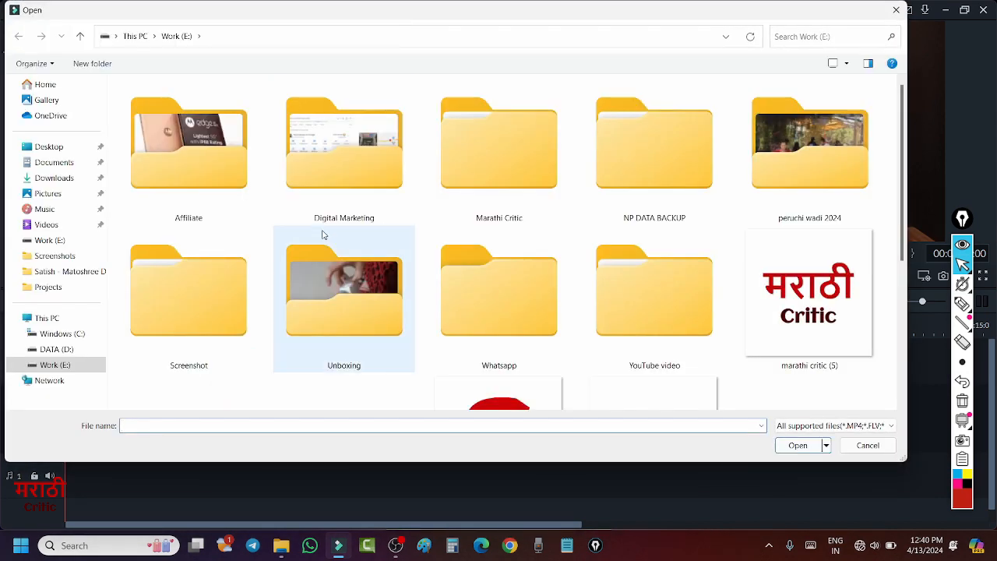
scroll(319, 237, "down", 3)
left_click(658, 202)
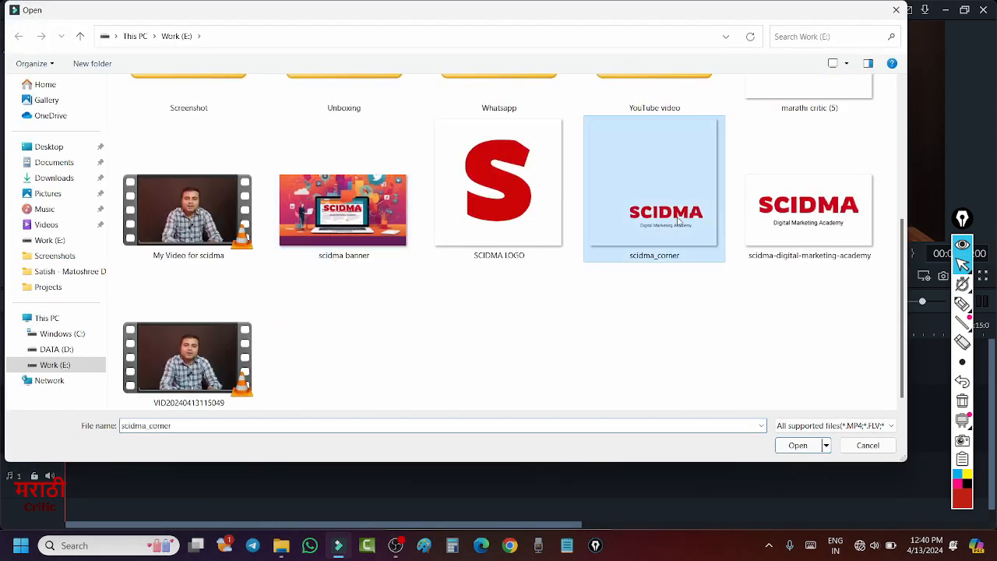
left_click(847, 257)
left_click(797, 445)
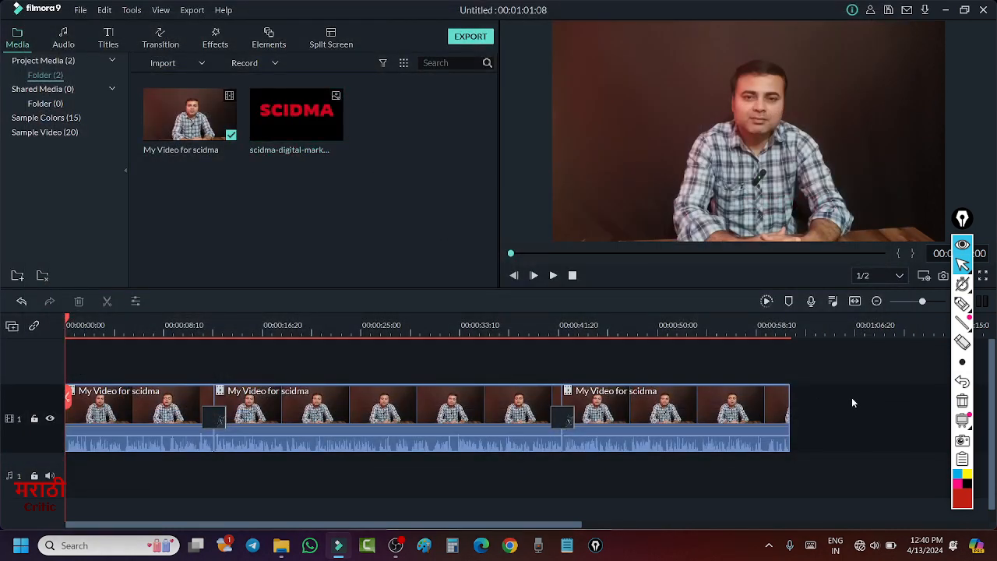
Place the scidma-digital-marketing-academy logo on a second video track above the clips, at the start of the timeline
left_click_drag(323, 123, 69, 364)
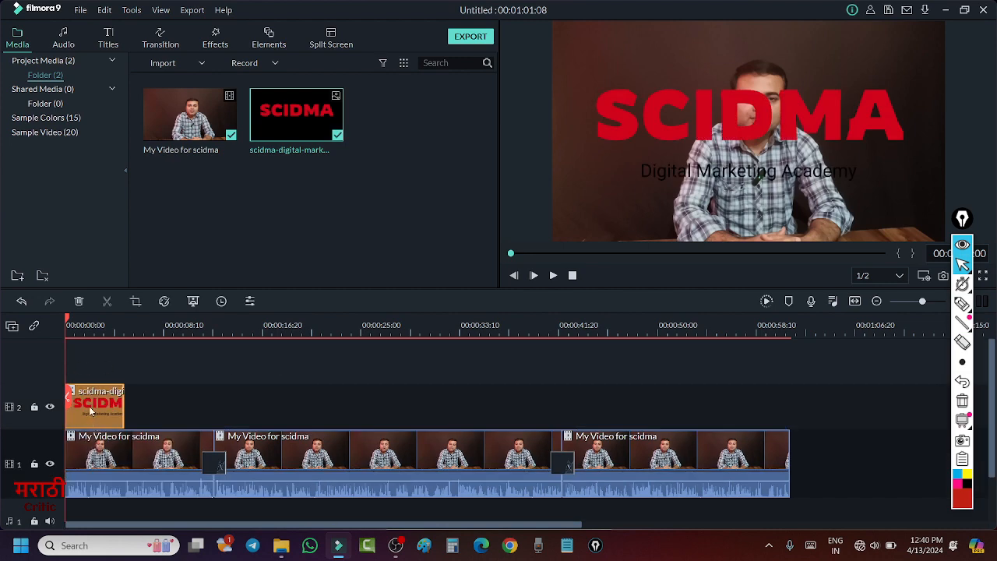
scroll(186, 384, "down", 1)
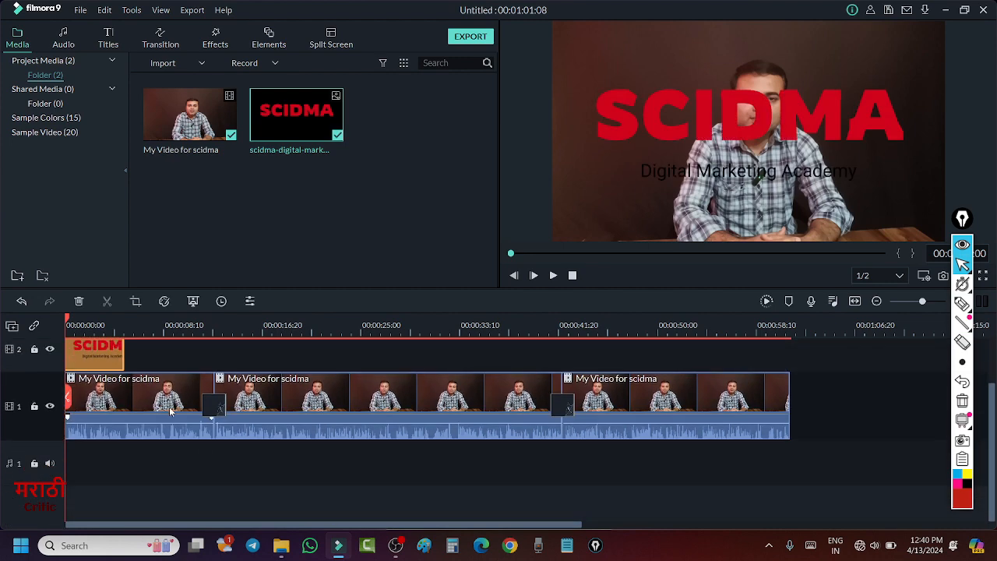
left_click(79, 463)
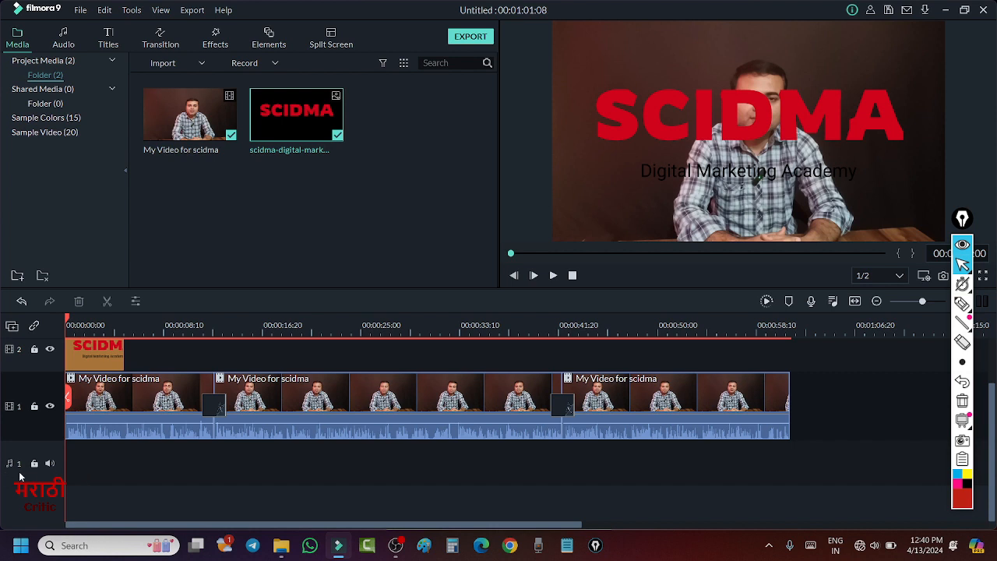
scroll(122, 397, "up", 2)
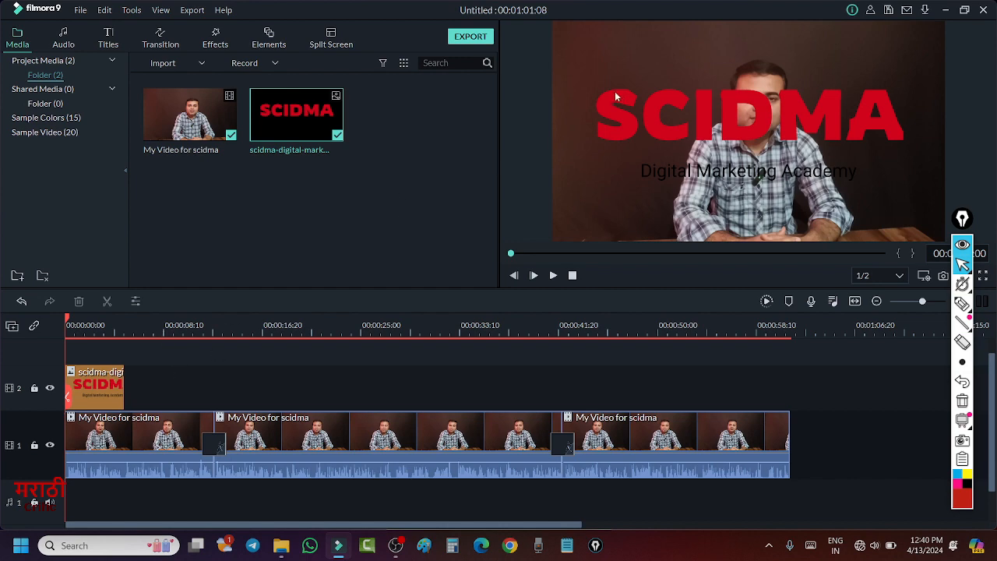
Shrink the logo overlay in the preview and fit it into the lower-left corner of the video frame
left_click_drag(615, 109, 628, 111)
left_click_drag(560, 31, 566, 197)
left_click_drag(671, 176, 611, 215)
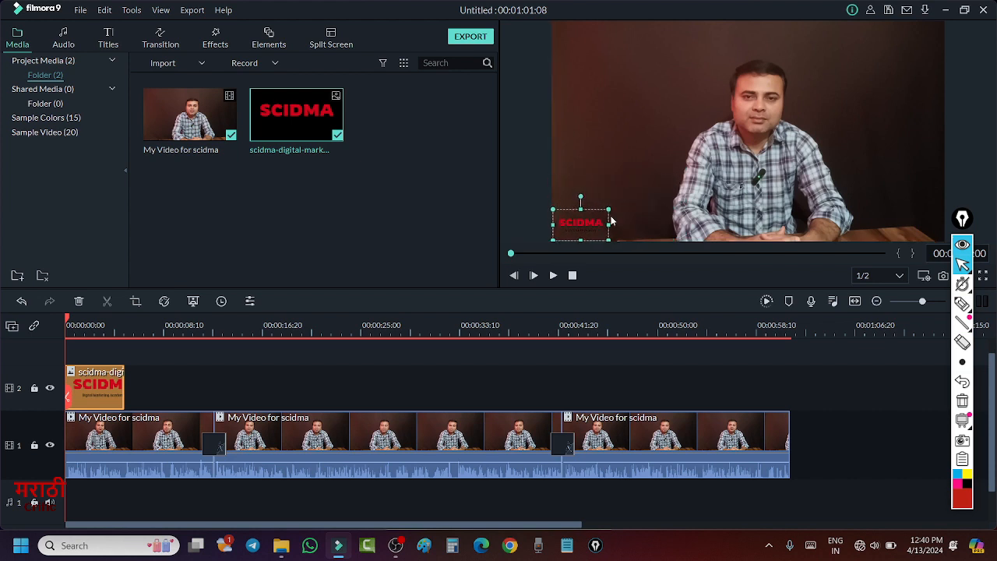
Extend the logo clip on the second video track to the end of the video and scrub through the timeline to check it
left_click(701, 371)
left_click(99, 390)
left_click_drag(125, 384, 793, 383)
left_click(819, 391)
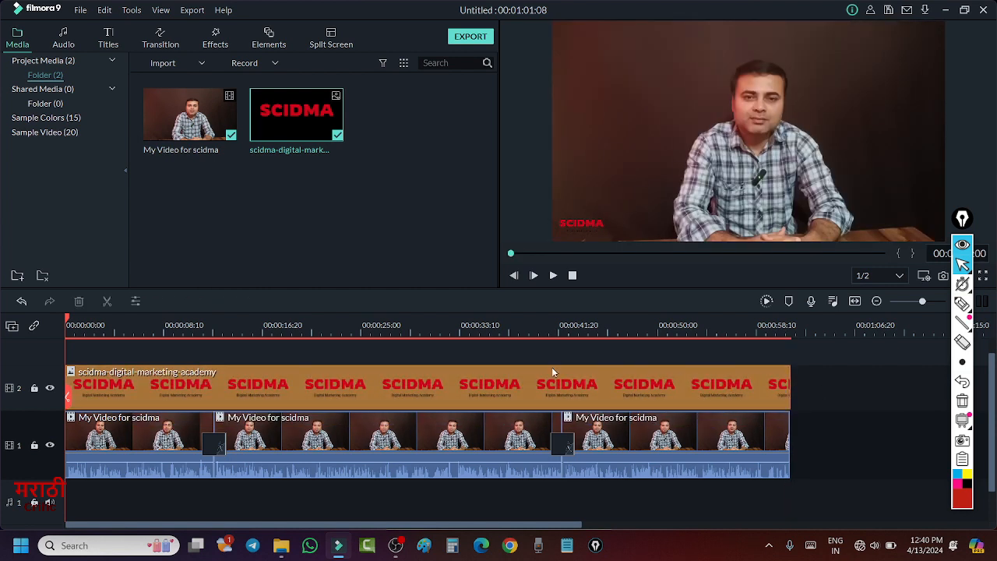
left_click(787, 384)
left_click_drag(794, 388, 823, 395)
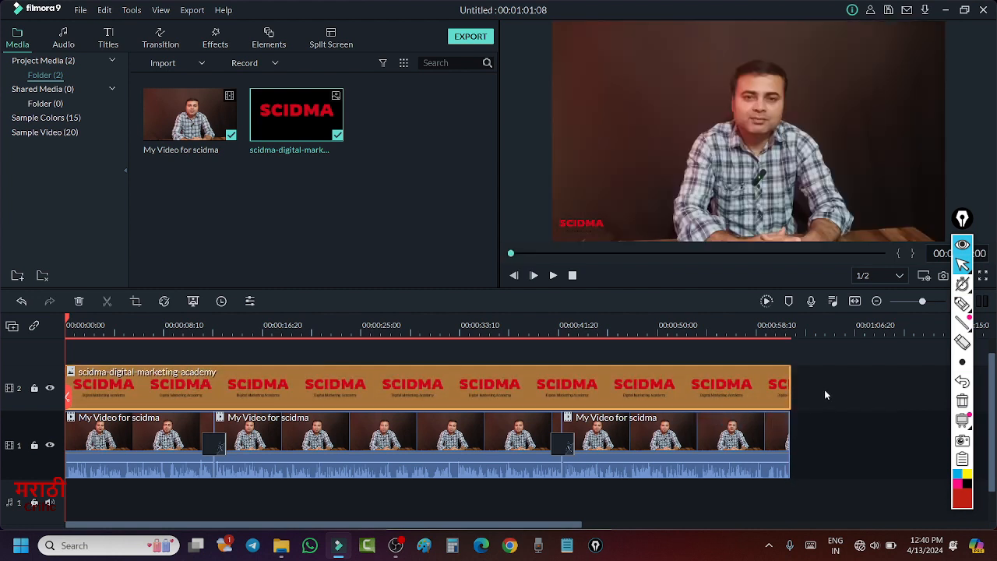
left_click(838, 394)
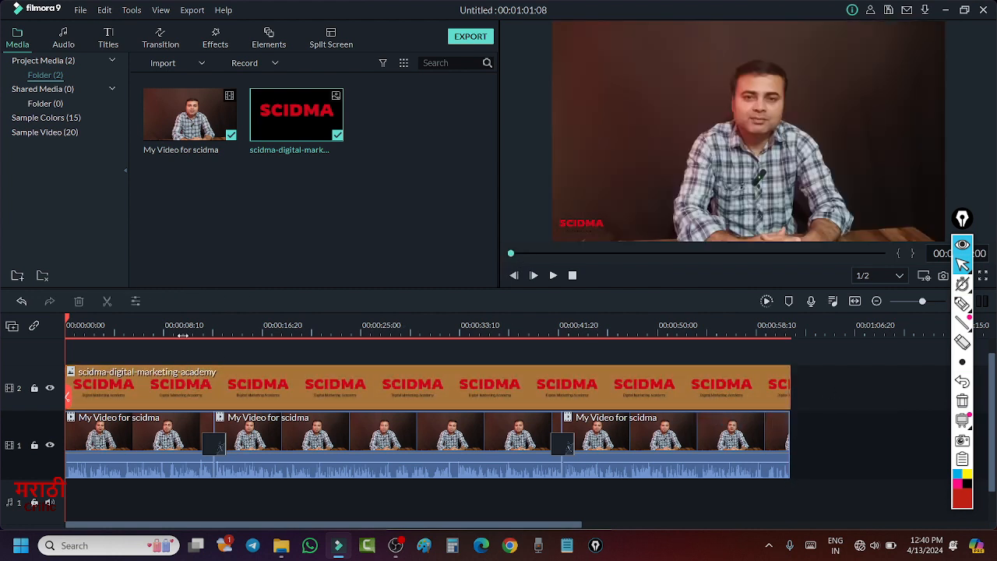
left_click(127, 330)
left_click_drag(127, 321, 785, 335)
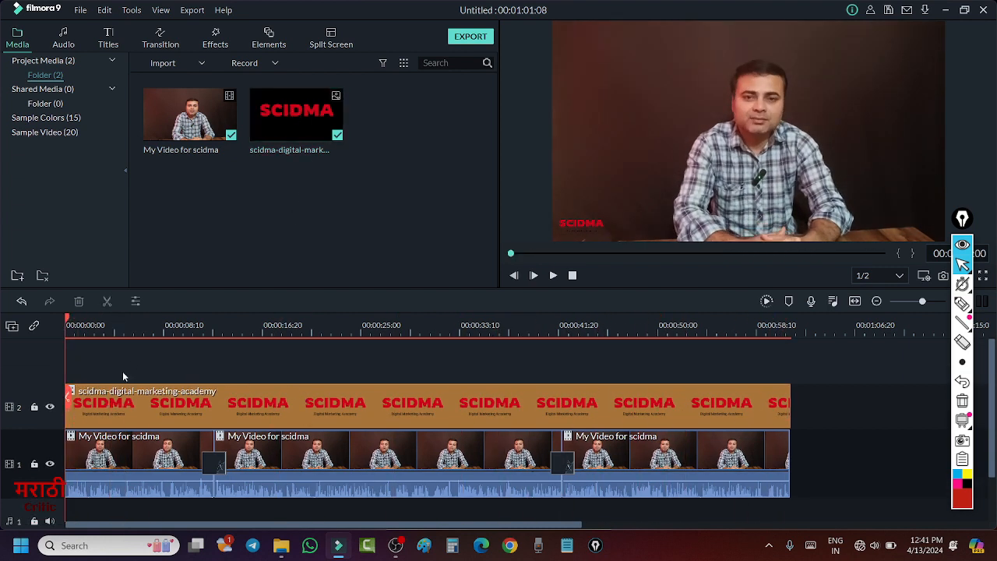
Place a second copy of the logo on a third video track and shrink it into the upper-left corner of the video frame
left_click_drag(303, 125, 126, 360)
left_click_drag(692, 118, 669, 106)
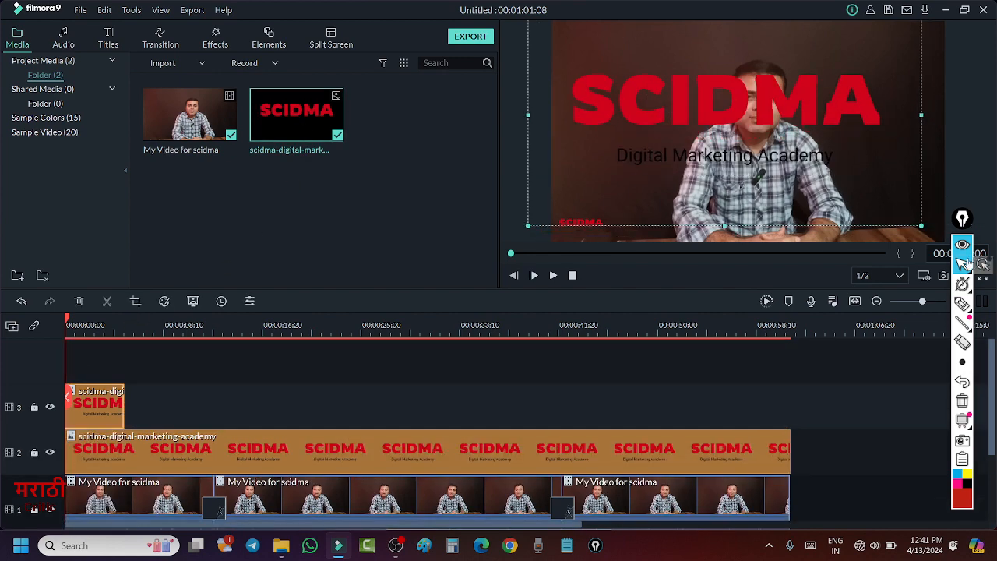
left_click_drag(896, 214, 641, 75)
Extend the third-track logo copy to the end of the video and scrub through to check both logos
left_click_drag(123, 399, 791, 400)
left_click(194, 355)
left_click(99, 326)
left_click_drag(98, 326, 347, 350)
scroll(436, 387, "down", 1)
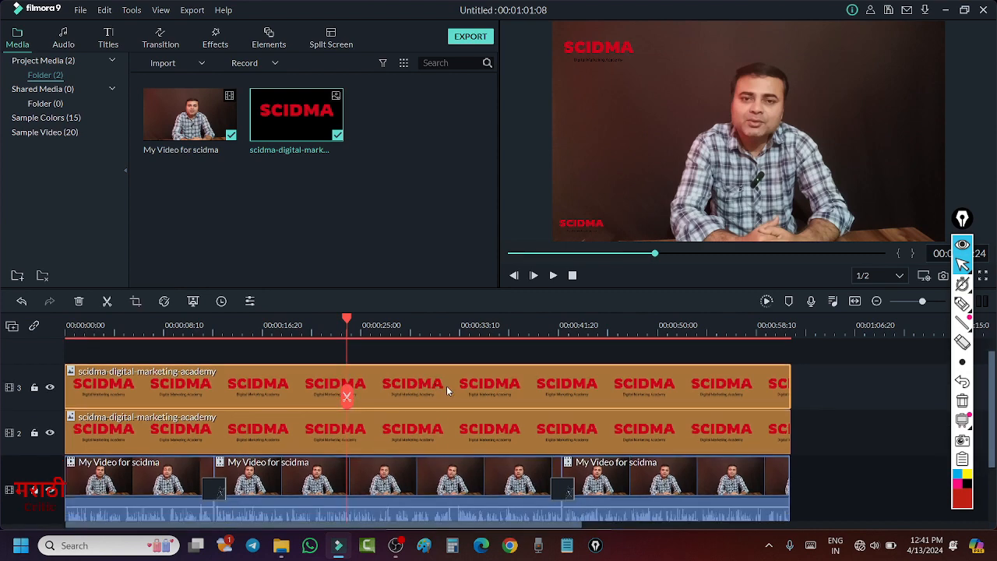
Delete the logo copy from the third video track
scroll(446, 385, "up", 1)
left_click_drag(346, 321, 97, 326)
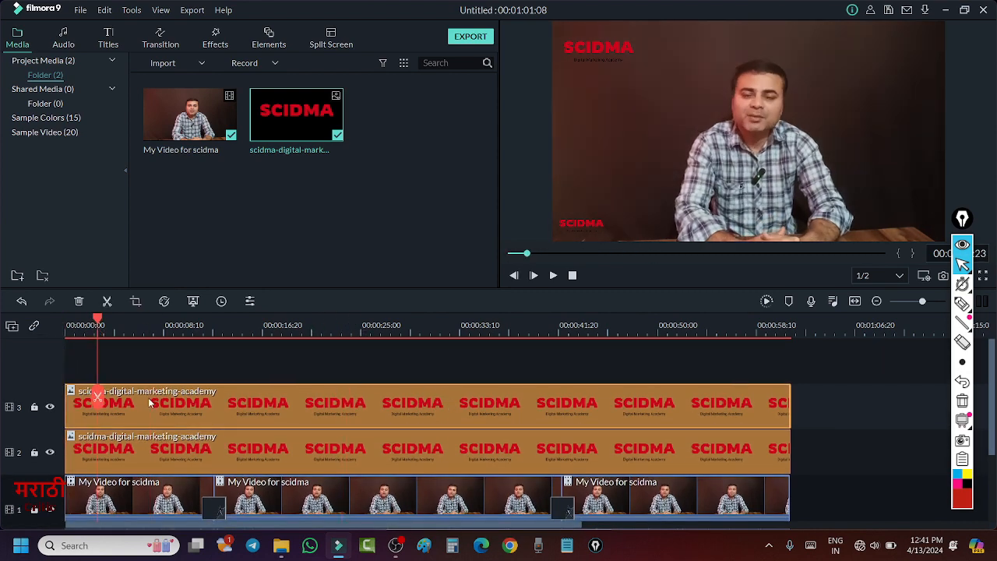
left_click(79, 301)
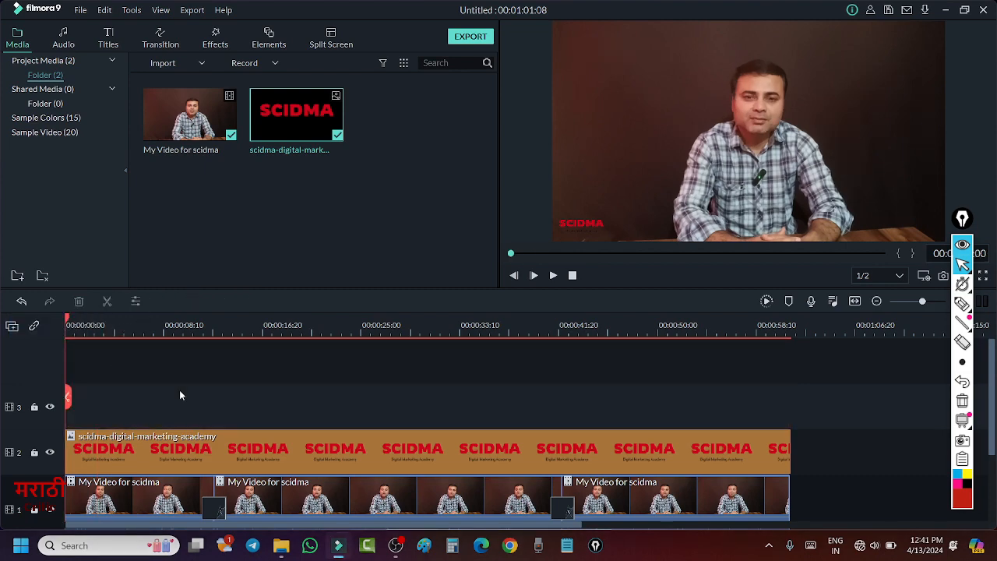
Import the scidma banner image from the Work (E:) drive into the project media
scroll(330, 392, "down", 1)
left_click(198, 327)
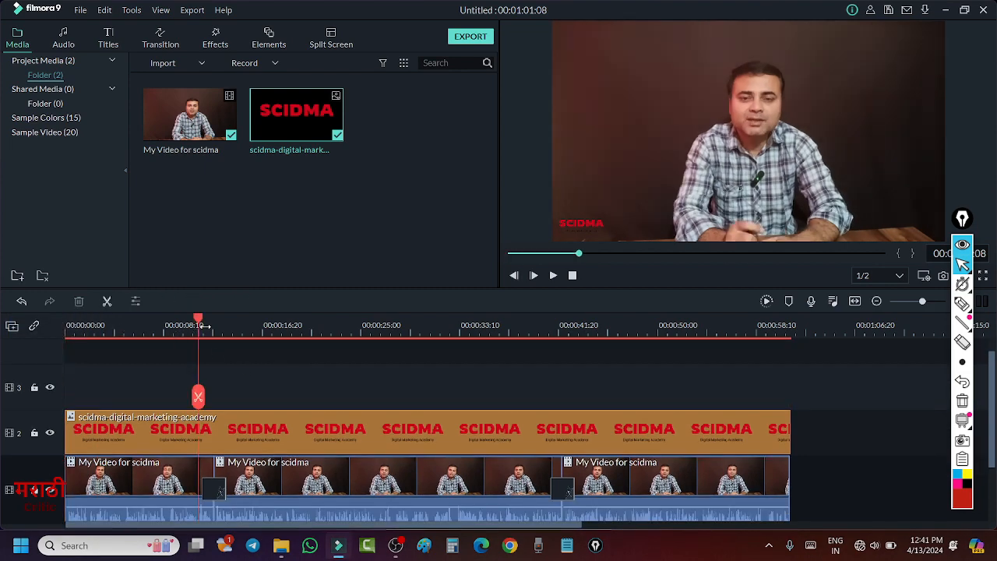
left_click(163, 62)
left_click(179, 80)
scroll(632, 263, "down", 1)
scroll(632, 264, "down", 1)
left_click(343, 206)
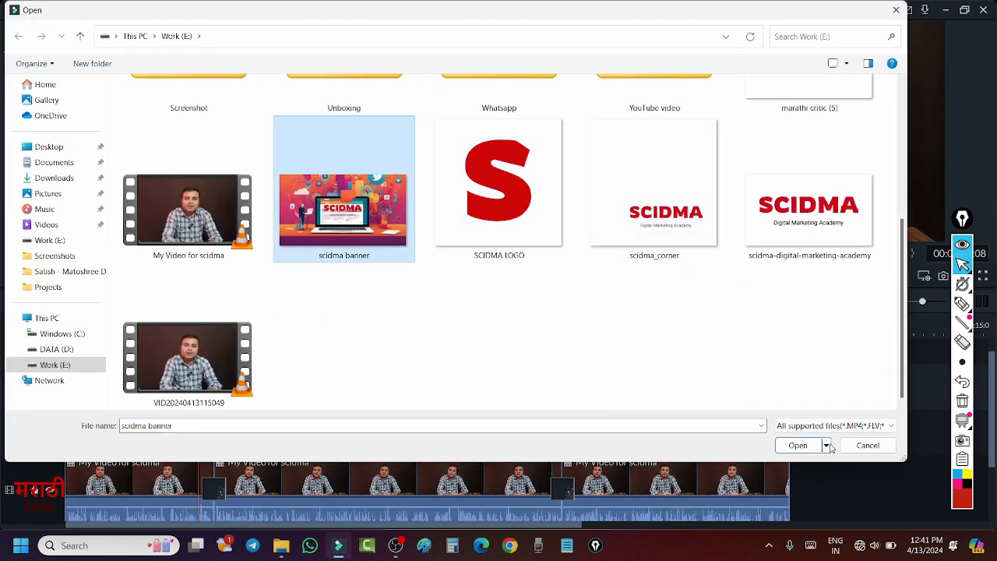
left_click(793, 446)
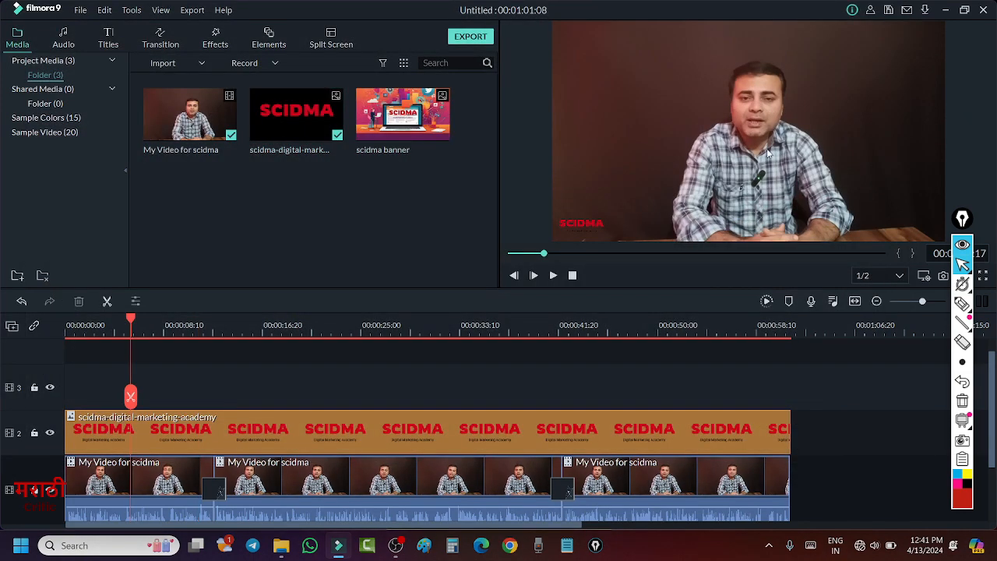
Place the scidma banner on the third video track about 5.5 seconds into the video
left_click_drag(432, 123, 129, 372)
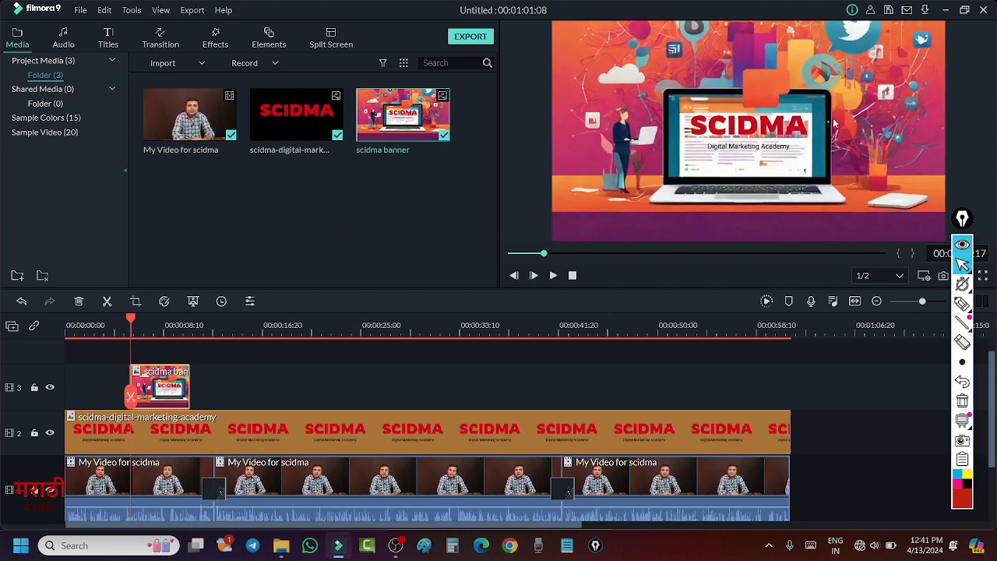
mouse_move(707, 117)
left_mouse_down()
mouse_move(712, 185)
mouse_move(709, 81)
mouse_move(708, 211)
mouse_move(718, 137)
mouse_move(708, 117)
left_mouse_up()
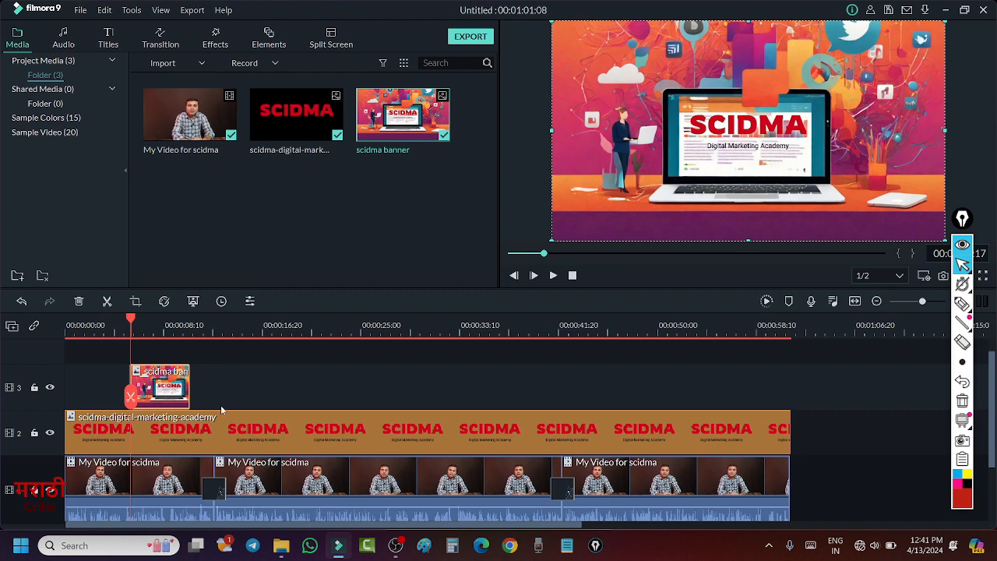
left_click(237, 387)
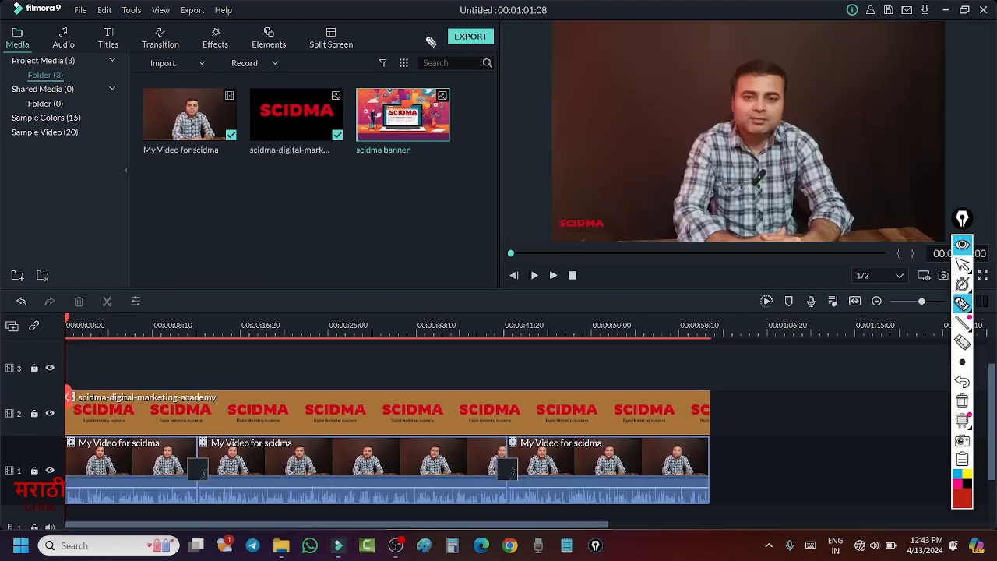
Mark the export command with a red arrow and circle using the screen annotation pen, and start the export
mouse_move(405, 34)
left_mouse_down()
mouse_move(440, 36)
mouse_move(432, 29)
left_mouse_up()
mouse_move(499, 21)
left_mouse_down()
mouse_move(453, 29)
mouse_move(437, 40)
mouse_move(477, 68)
mouse_move(500, 54)
mouse_move(494, 20)
left_mouse_up()
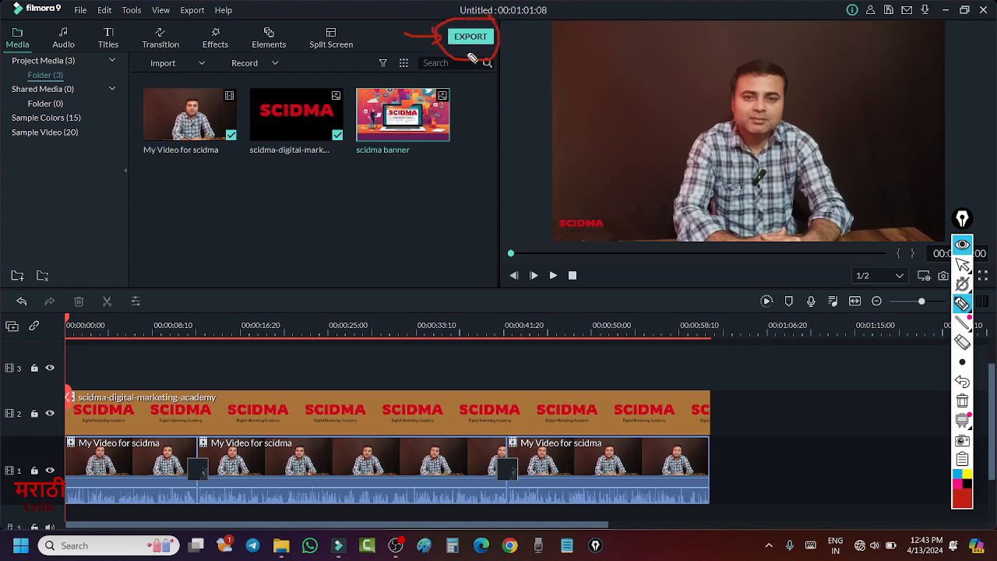
left_click(965, 265)
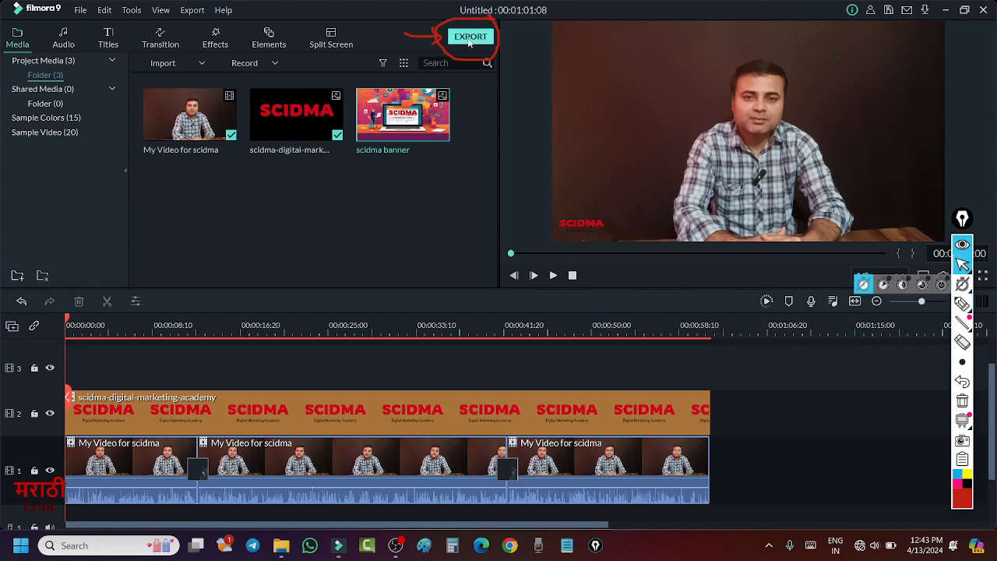
left_click(469, 41)
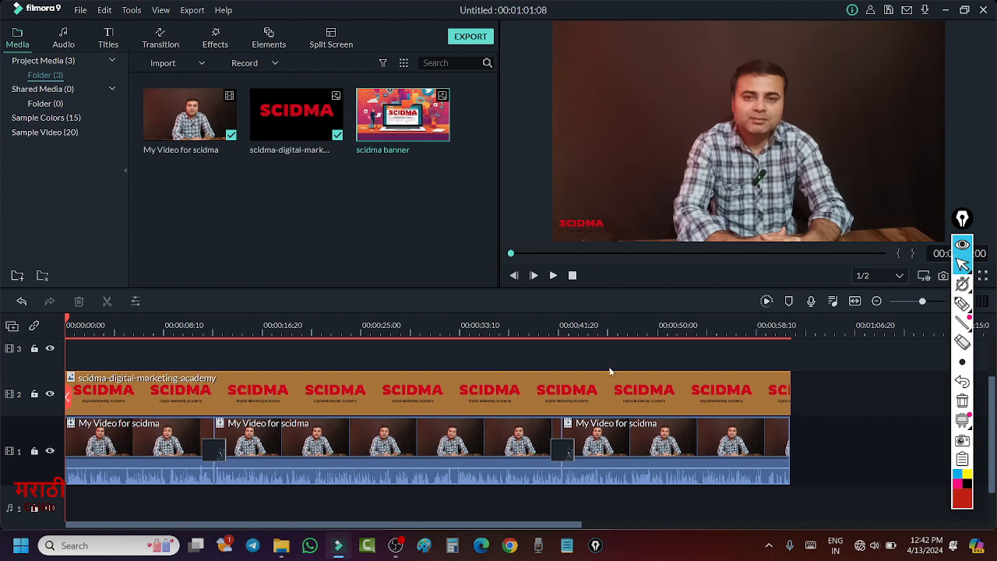
Open the video properties of the middle clip, try turning on Chroma Key, and switch it back off
scroll(849, 368, "up", 1)
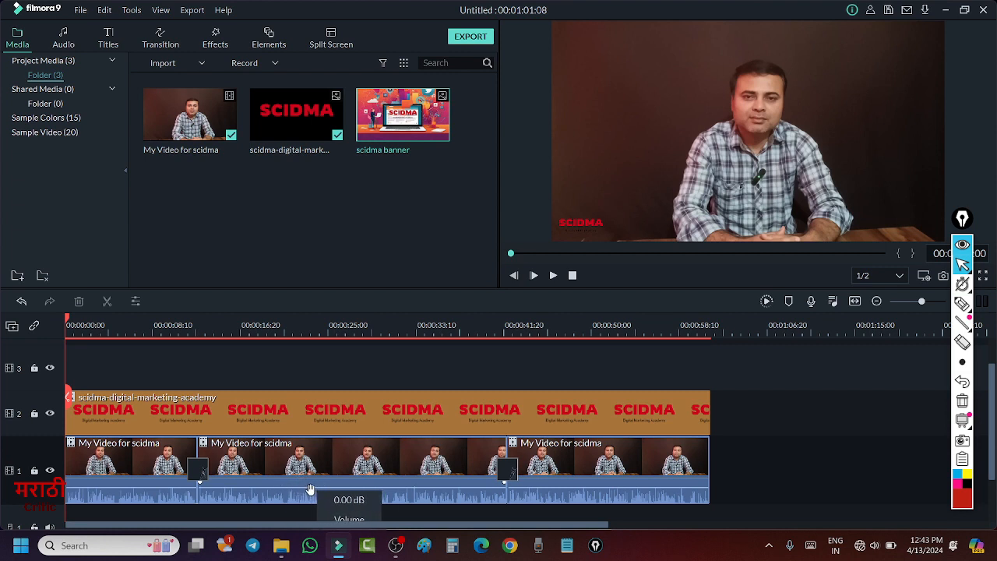
left_click_drag(310, 491, 310, 489)
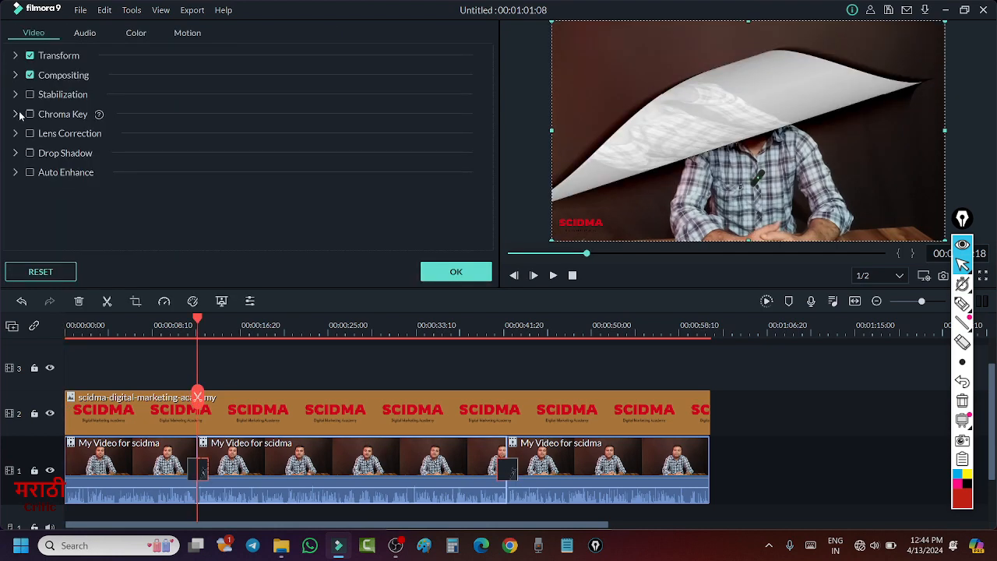
left_click(15, 115)
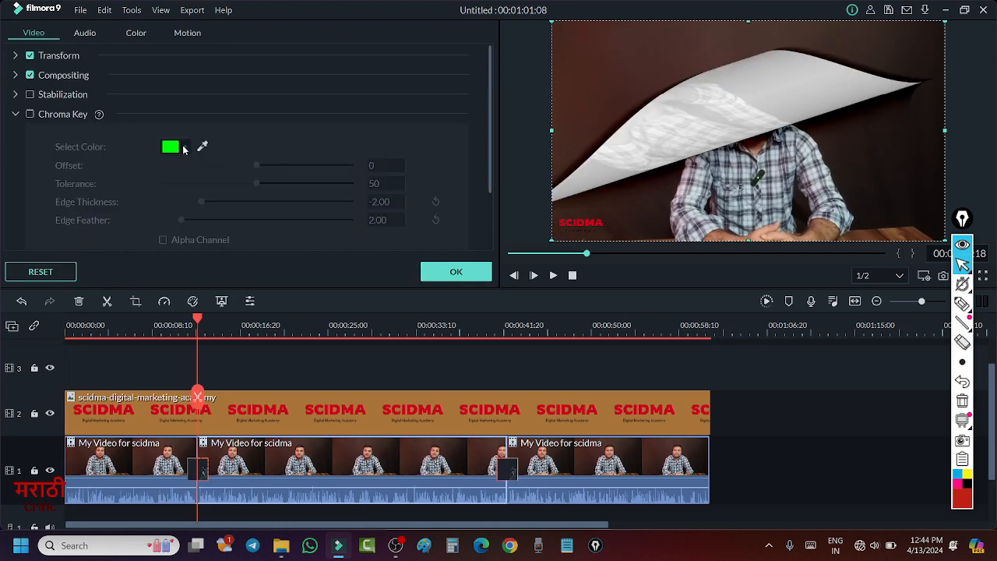
left_click(31, 115)
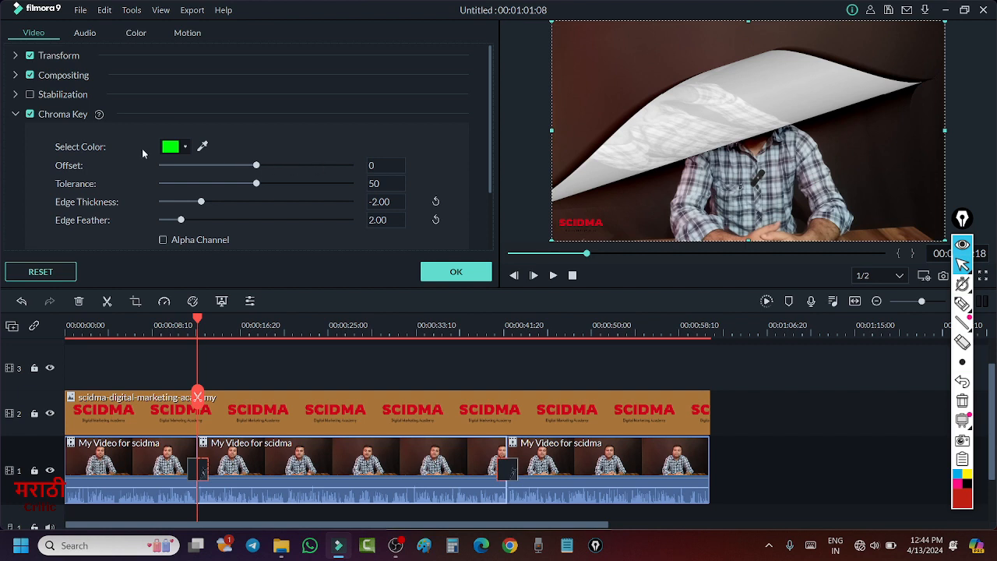
left_click(31, 114)
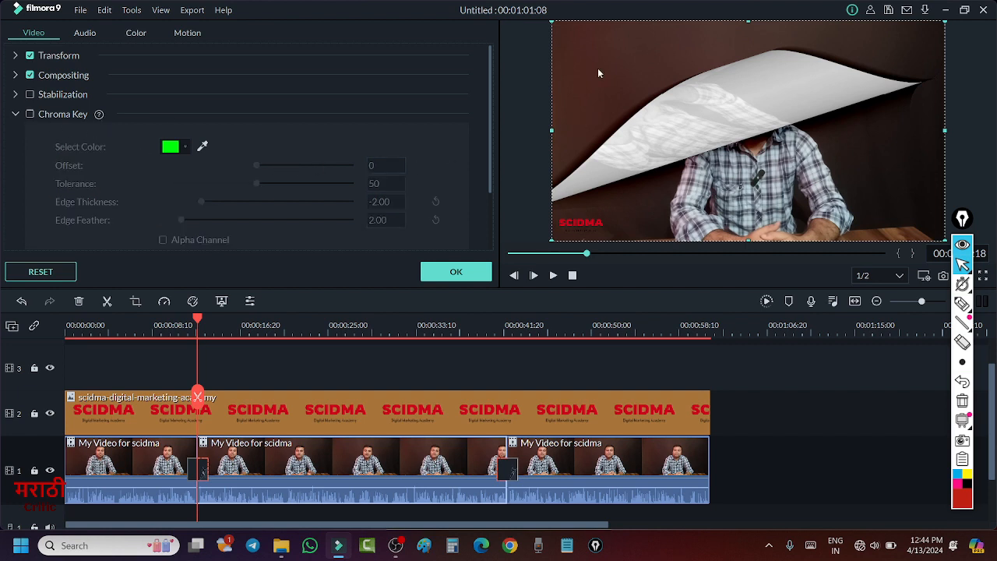
left_click(455, 272)
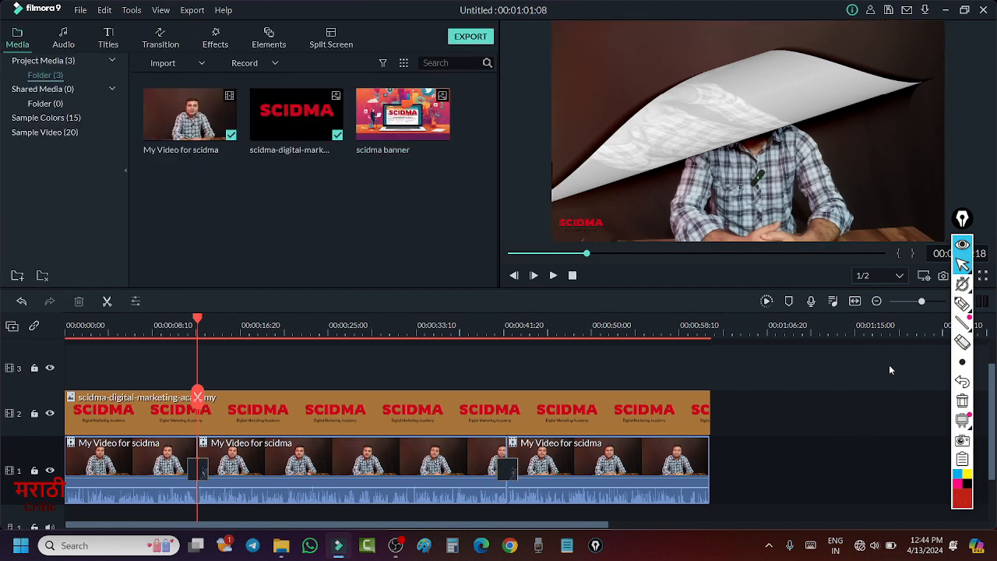
Scrub through the middle My Video for scidma clip and view its Speed and Duration settings without changing them
left_click(285, 323)
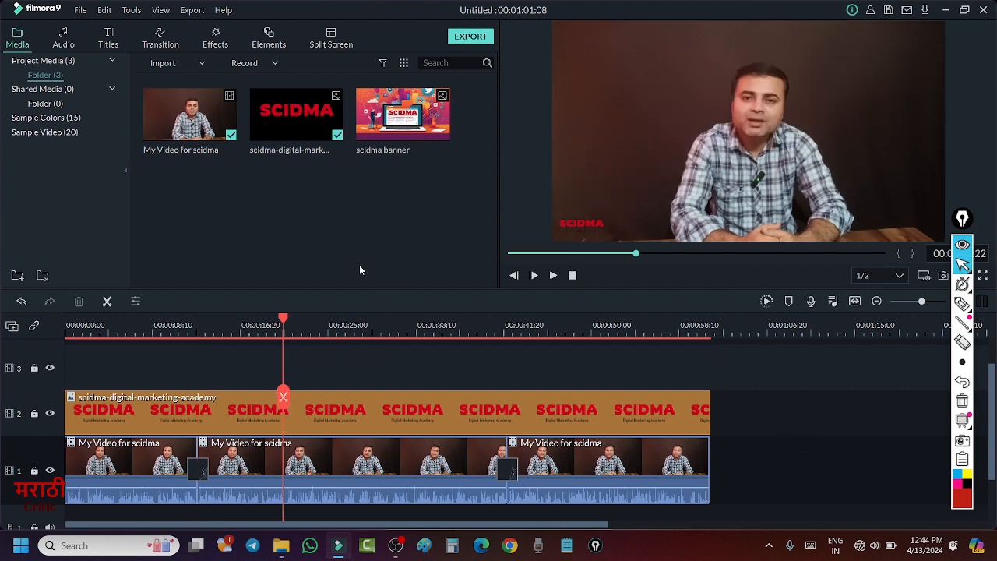
left_click(389, 490)
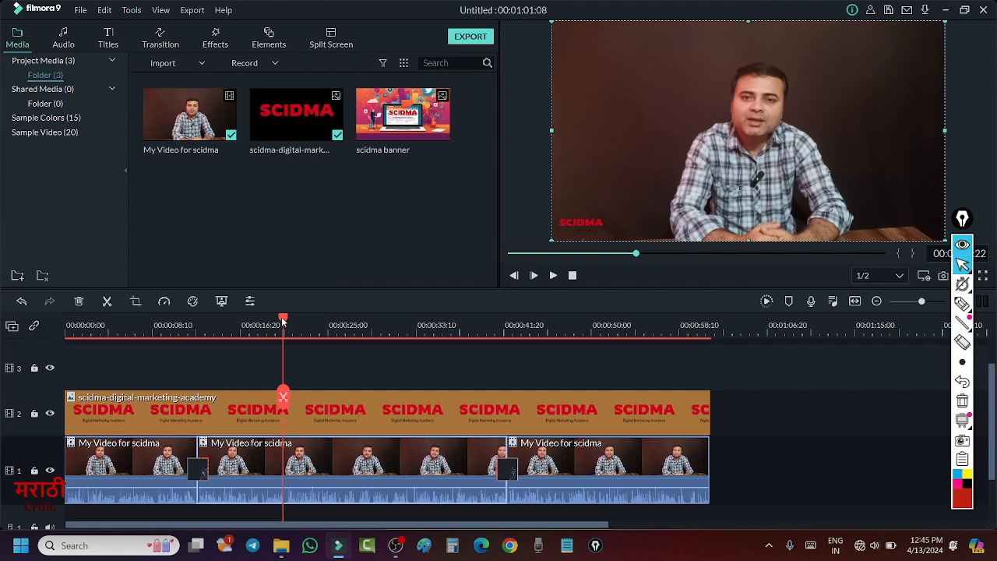
left_click(222, 322)
left_click_drag(221, 326, 312, 319)
left_click(306, 332)
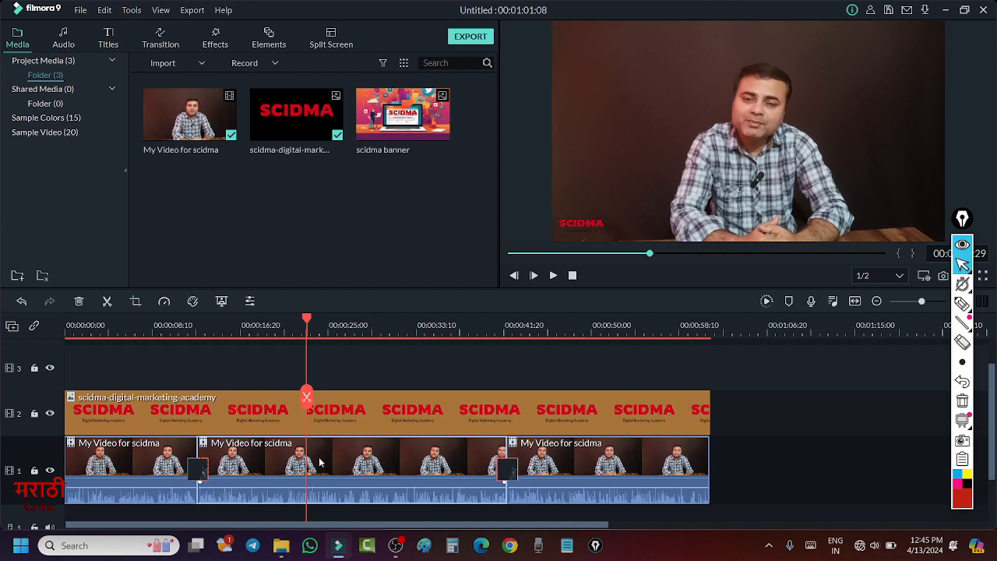
right_click(319, 463)
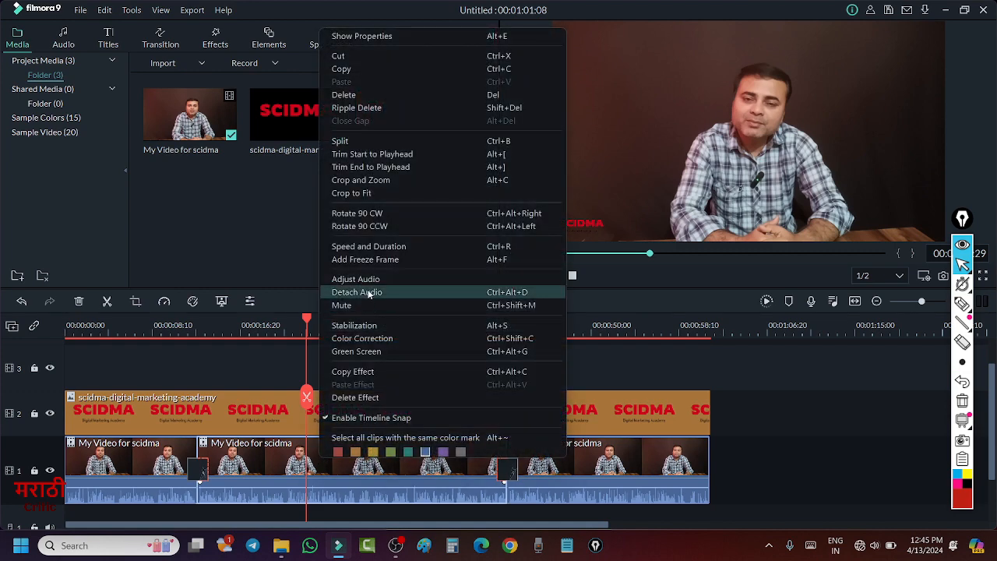
left_click(386, 247)
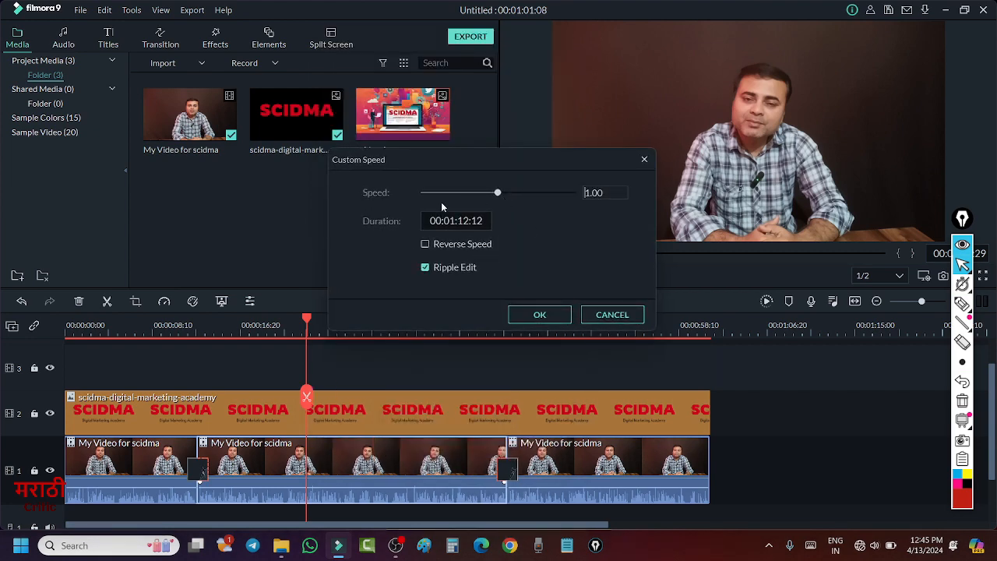
left_click(602, 314)
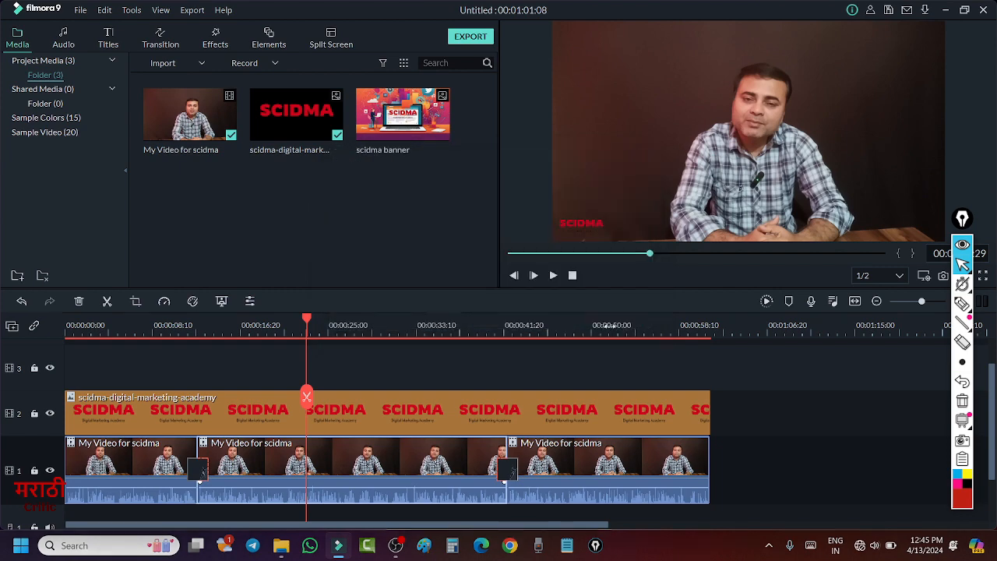
right_click(336, 461)
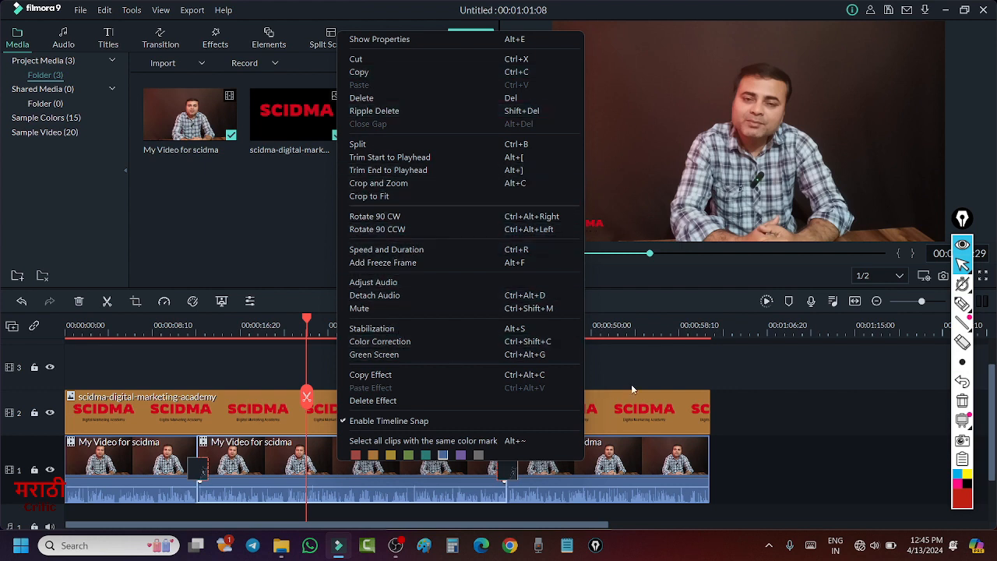
left_click(651, 362)
left_click(395, 380)
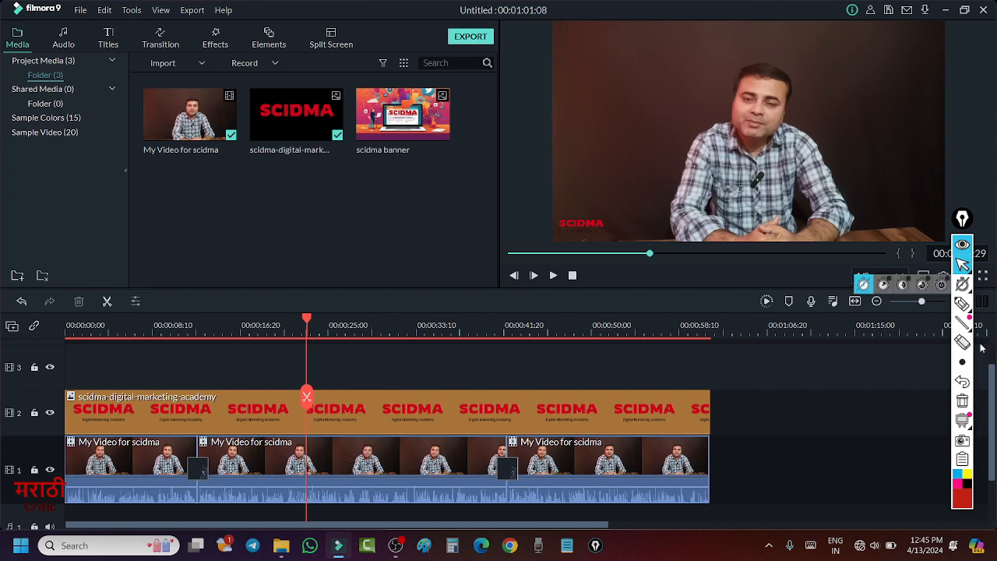
Circle the export command in red with the annotation pen and clear the drawing from the screen
mouse_move(964, 306)
left_click(903, 305)
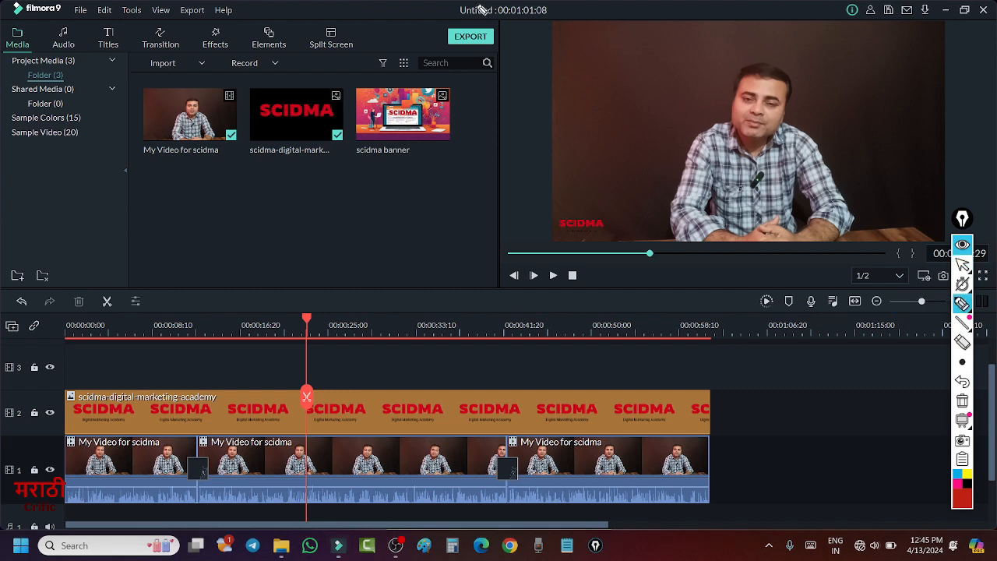
mouse_move(464, 17)
left_mouse_down()
mouse_move(427, 52)
mouse_move(497, 27)
left_mouse_up()
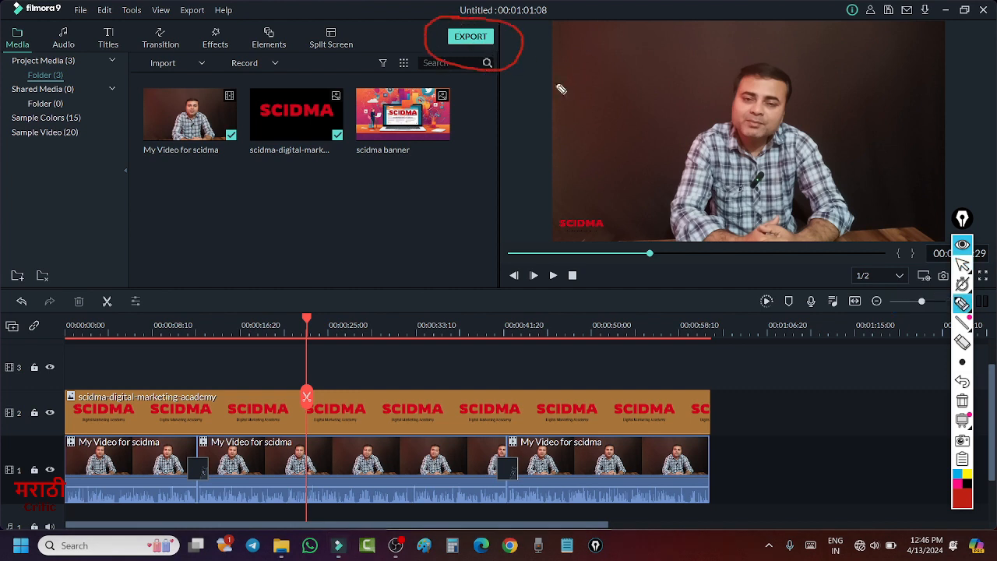
left_click(962, 265)
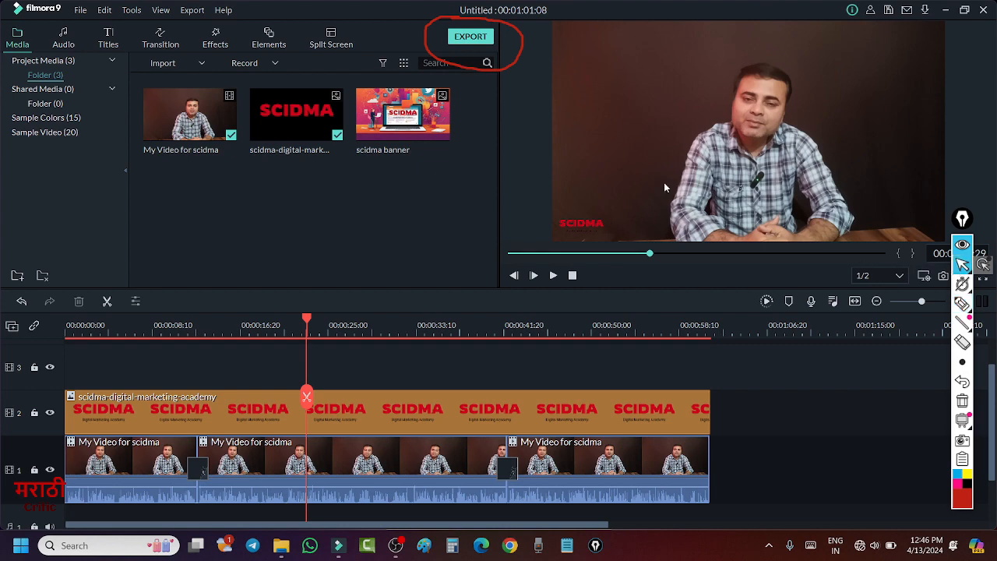
left_click(962, 401)
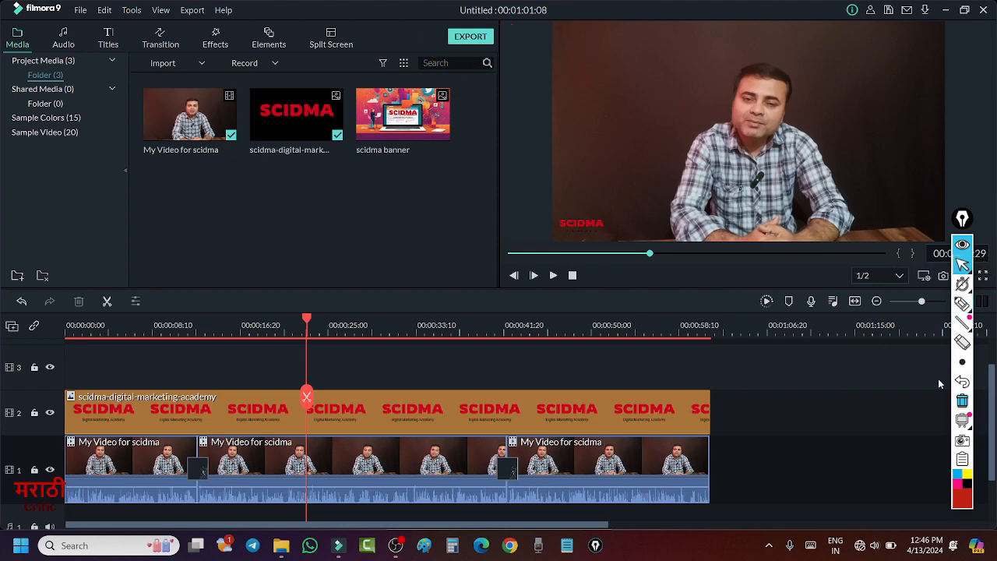
Open the local MP4 export for the finished timeline and name the output file my video 1
left_click(470, 37)
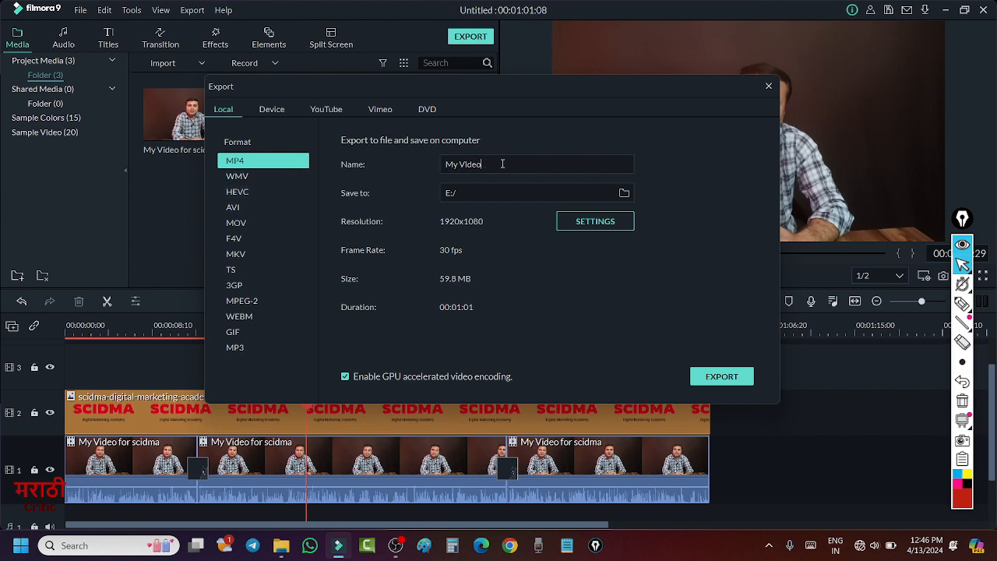
left_click_drag(493, 164, 428, 166)
type("my video")
Set the export's quality to Best and its resolution to 1280x720, and accept the settings
left_click(580, 225)
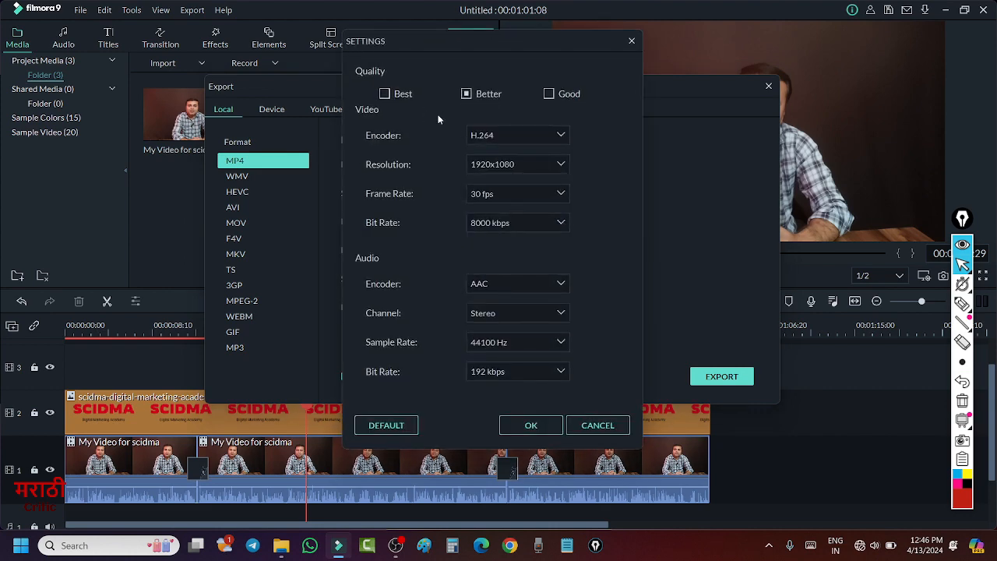
left_click(528, 163)
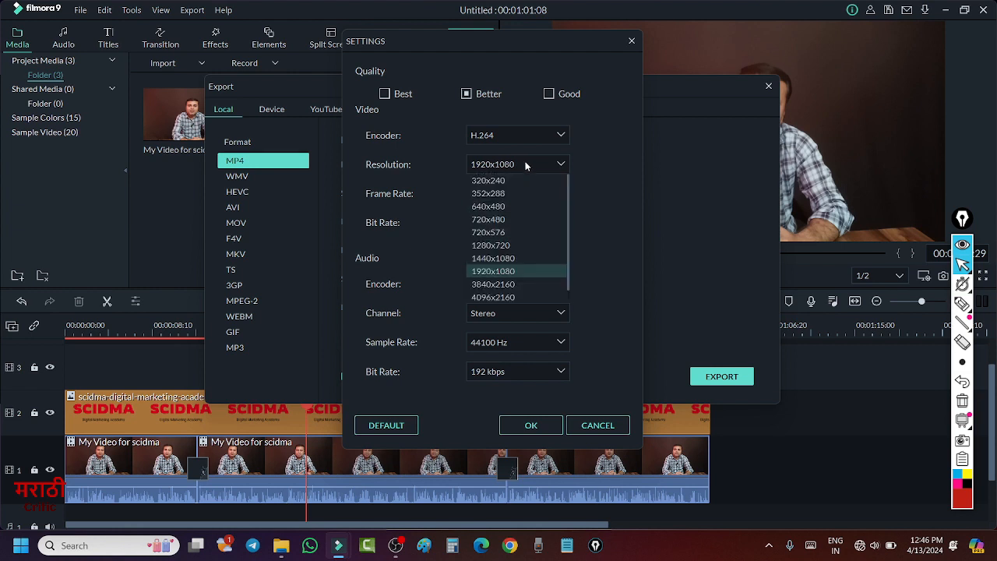
left_click(503, 246)
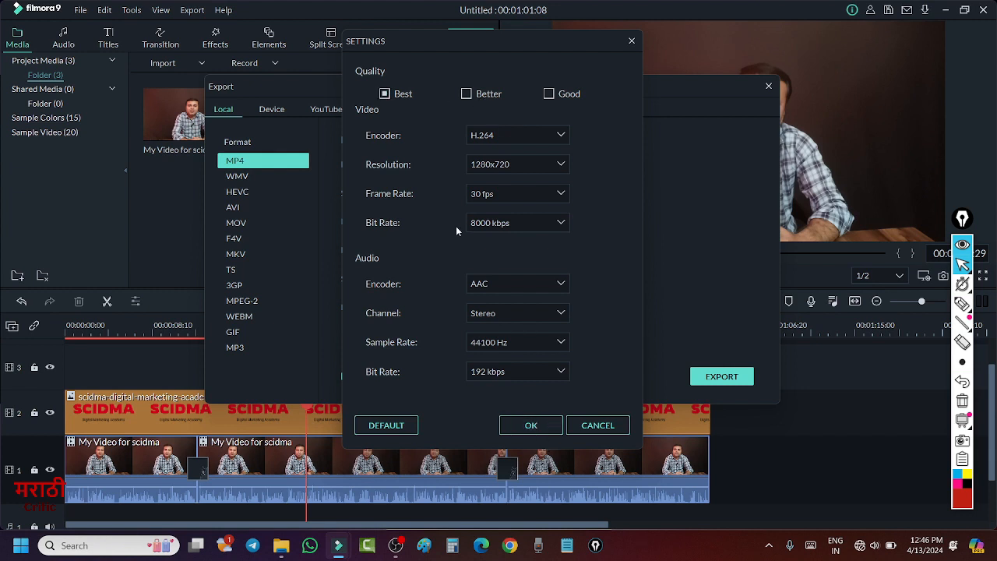
left_click(518, 164)
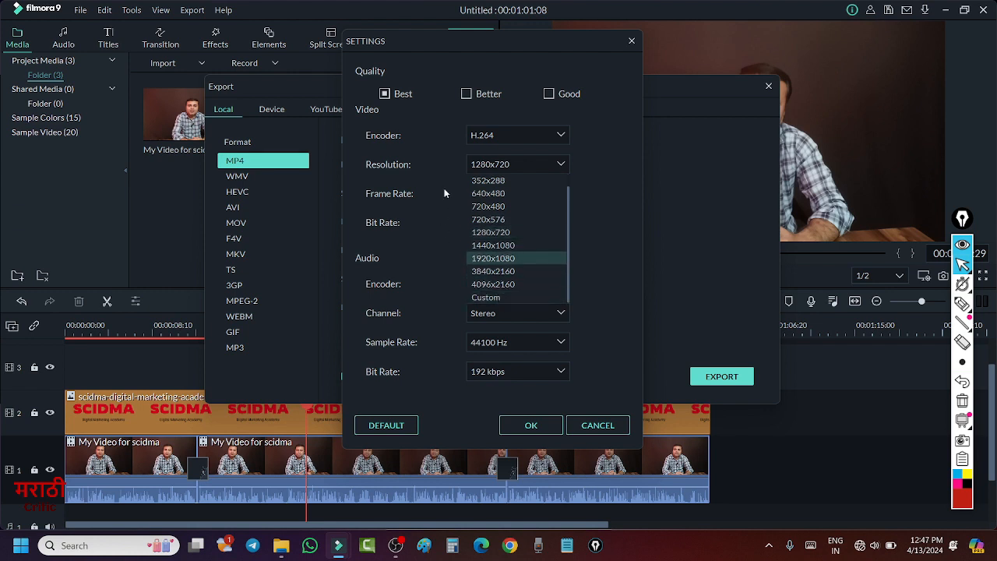
left_click(430, 164)
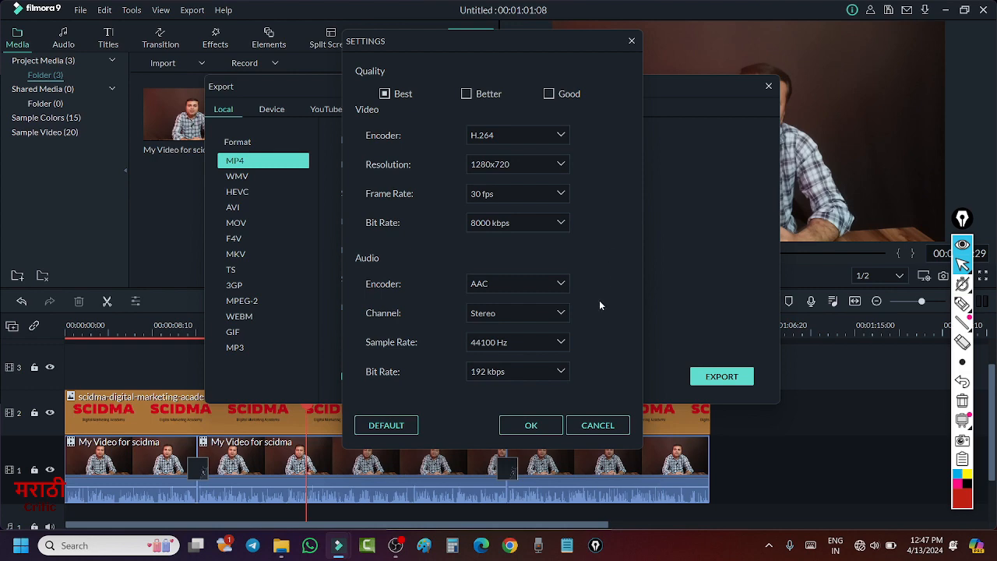
left_click(531, 425)
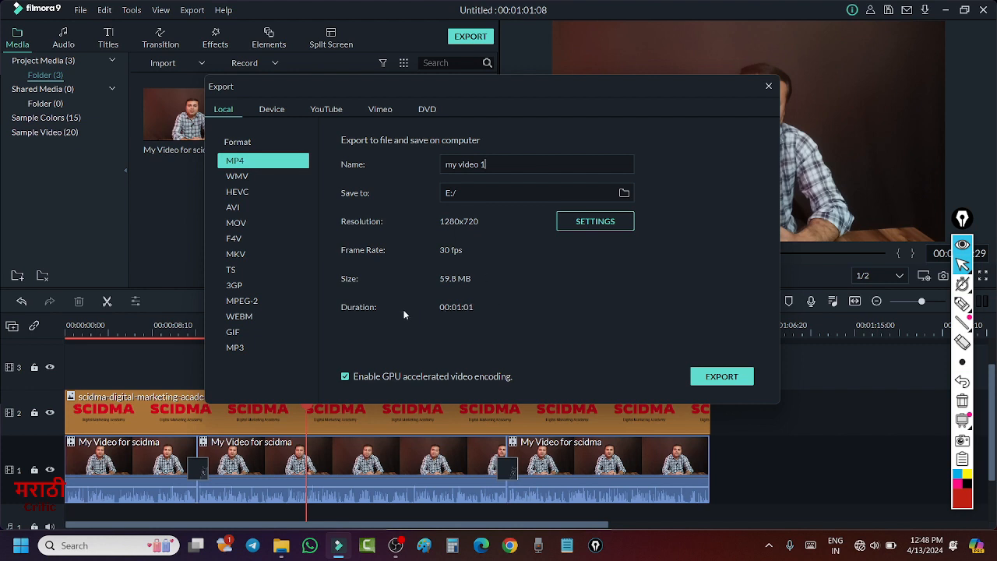
Export the video to E:/ and show the finished file in its folder, closing the export windows
left_click(721, 376)
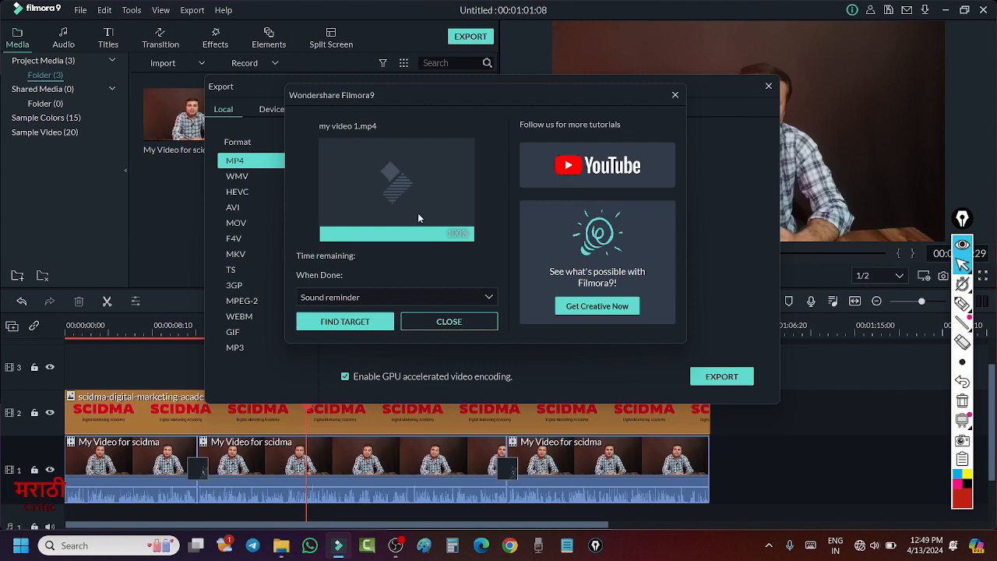
left_click(360, 321)
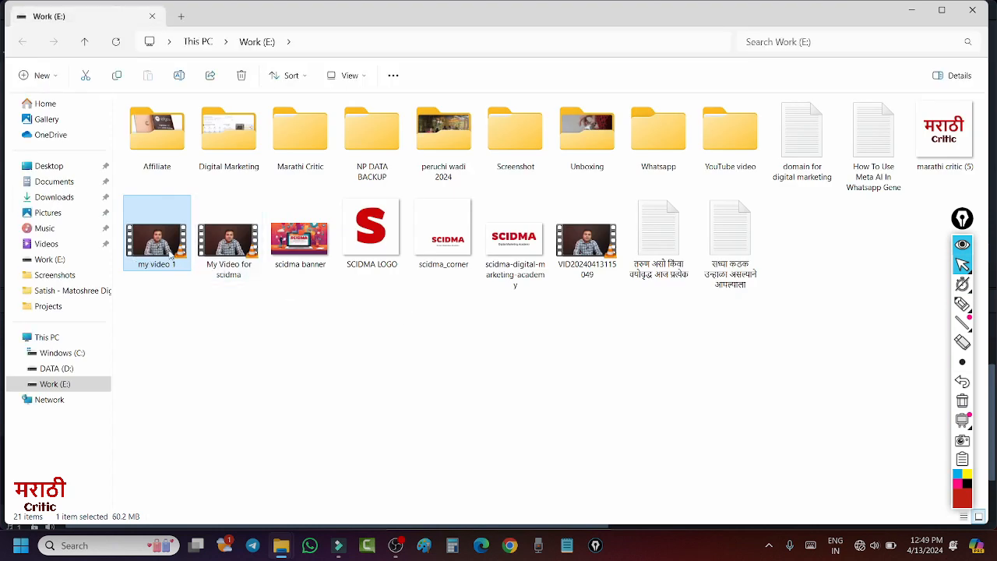
left_click(939, 11)
left_click(908, 56)
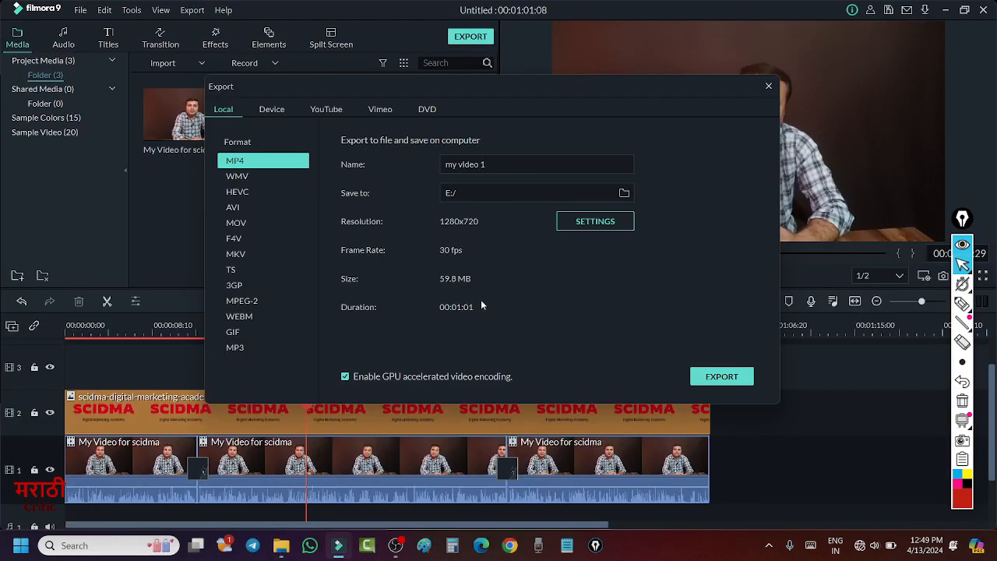
left_click(767, 87)
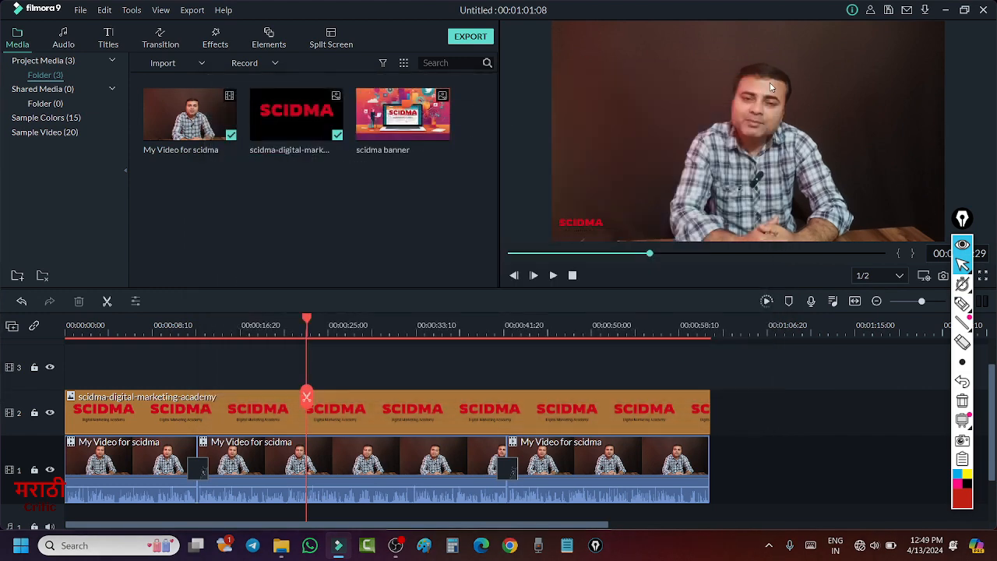
Close the editor, saving the project over the existing Video project file in the Projects folder
left_click(984, 10)
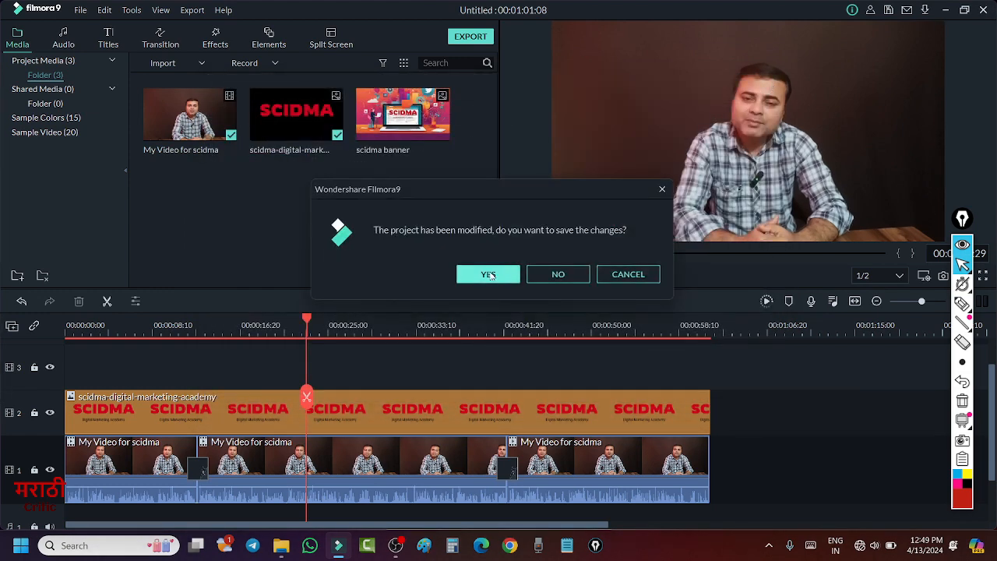
left_click(488, 275)
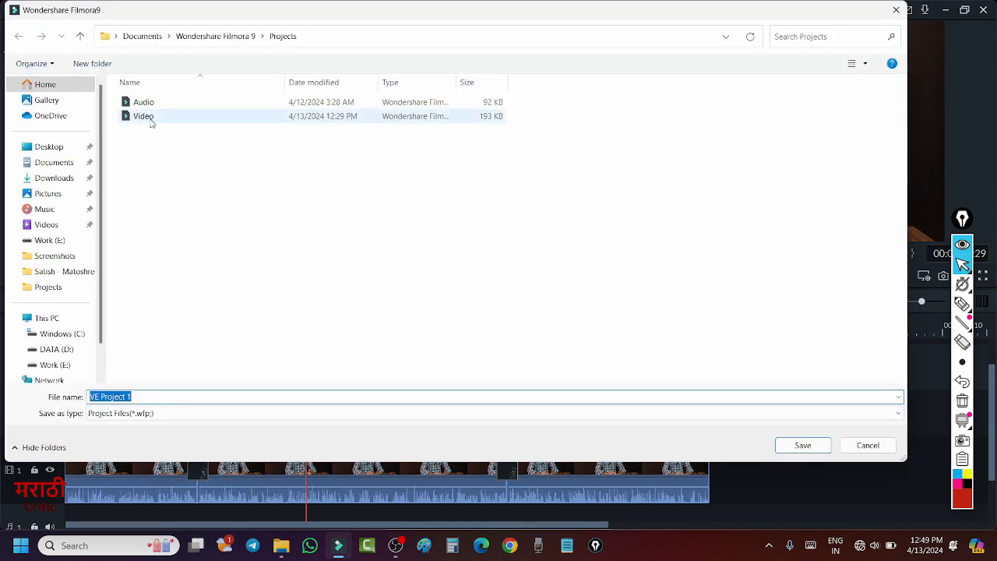
left_click(149, 117)
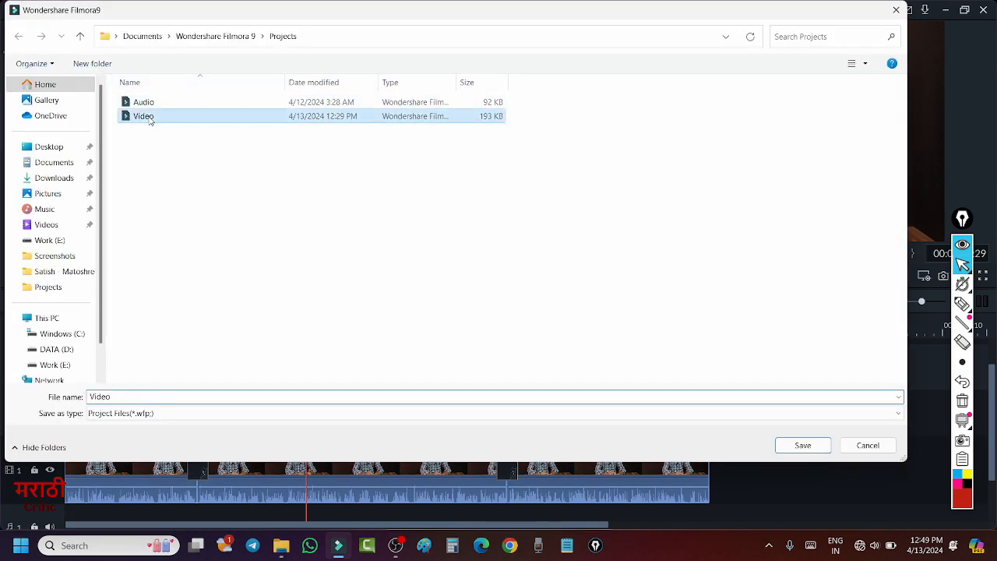
left_click(803, 445)
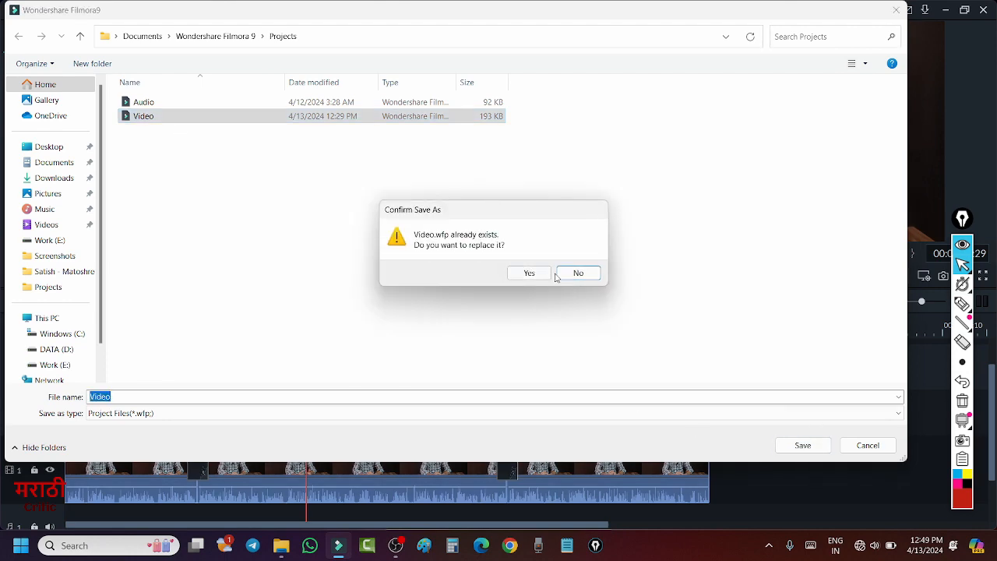
left_click(528, 274)
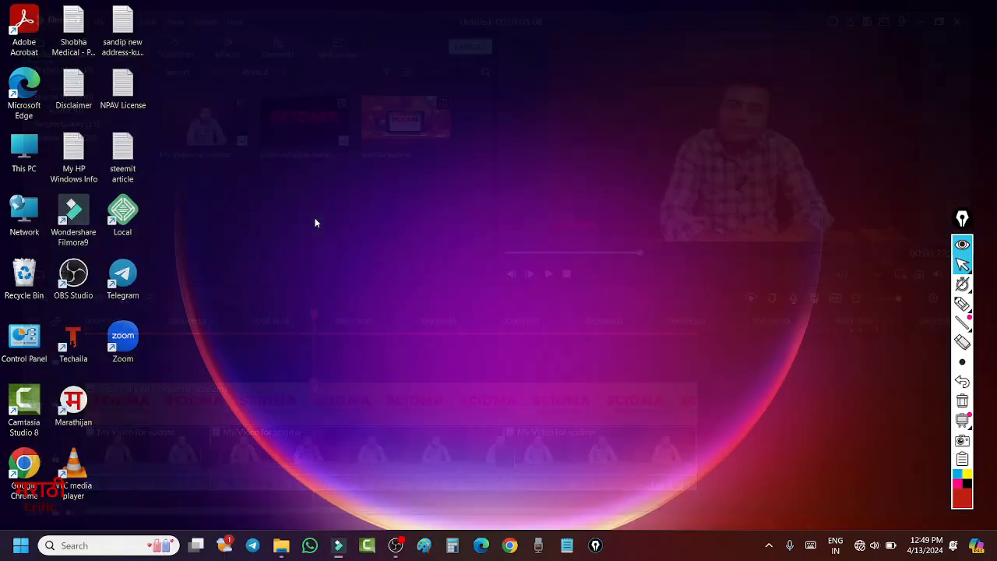
Open the Work (E:) folder and play my video 1 in VLC media player to check the export
right_click(368, 193)
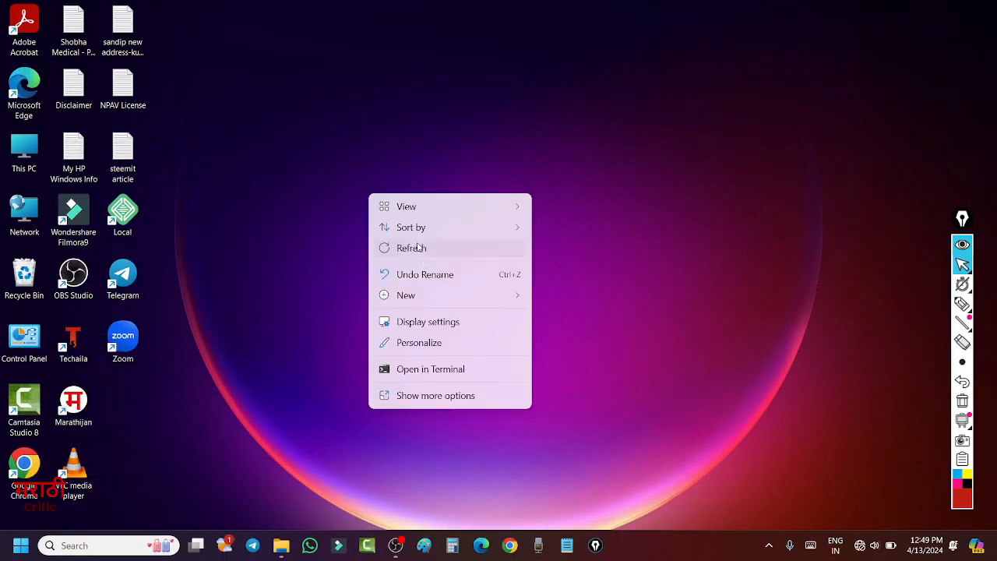
left_click(418, 248)
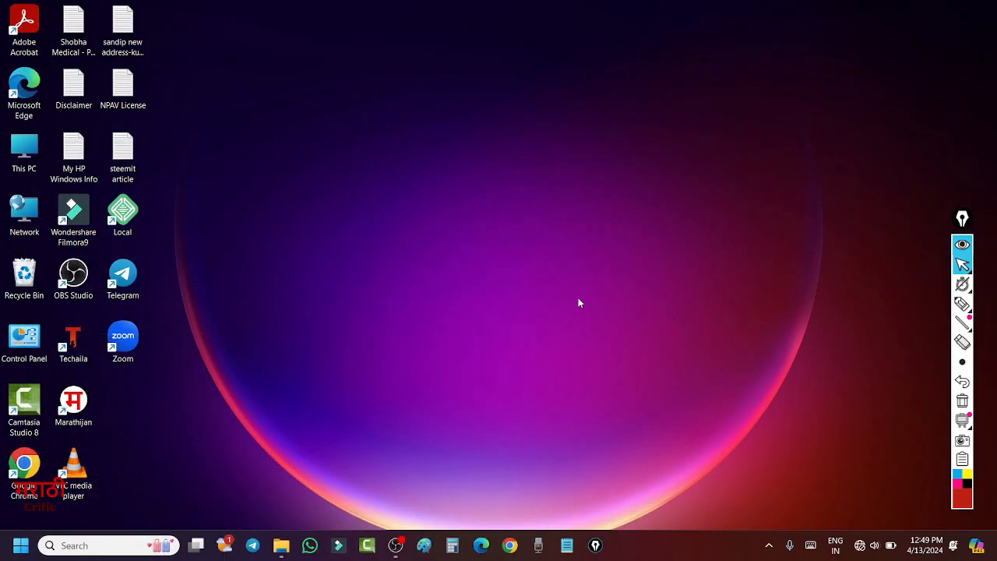
left_click(281, 545)
left_click(267, 434)
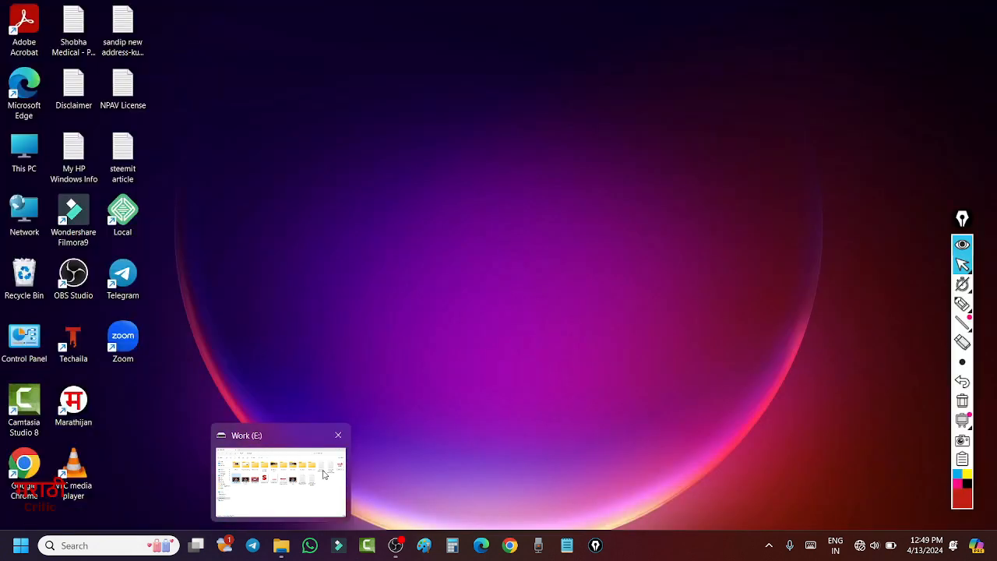
left_click(300, 469)
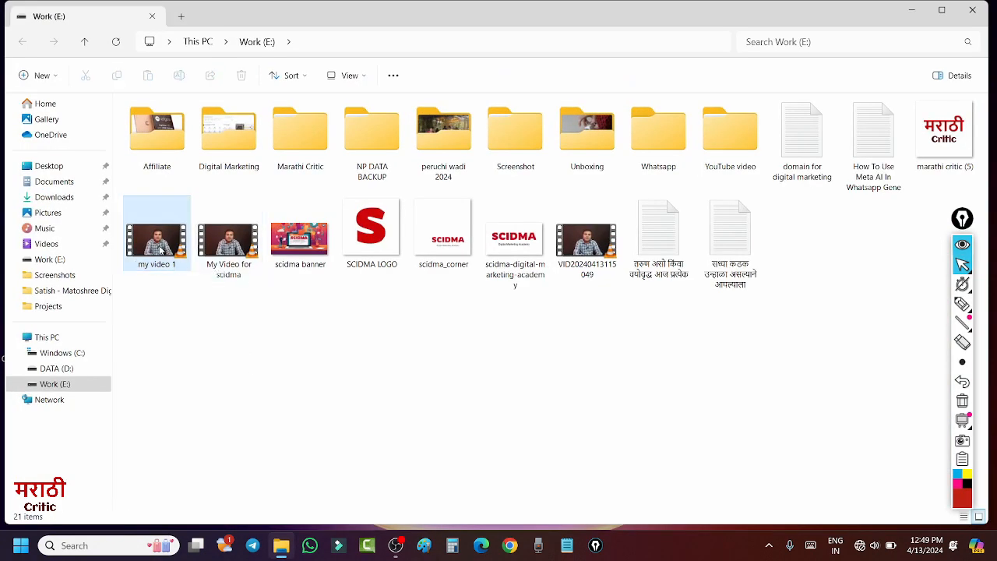
left_click(248, 308)
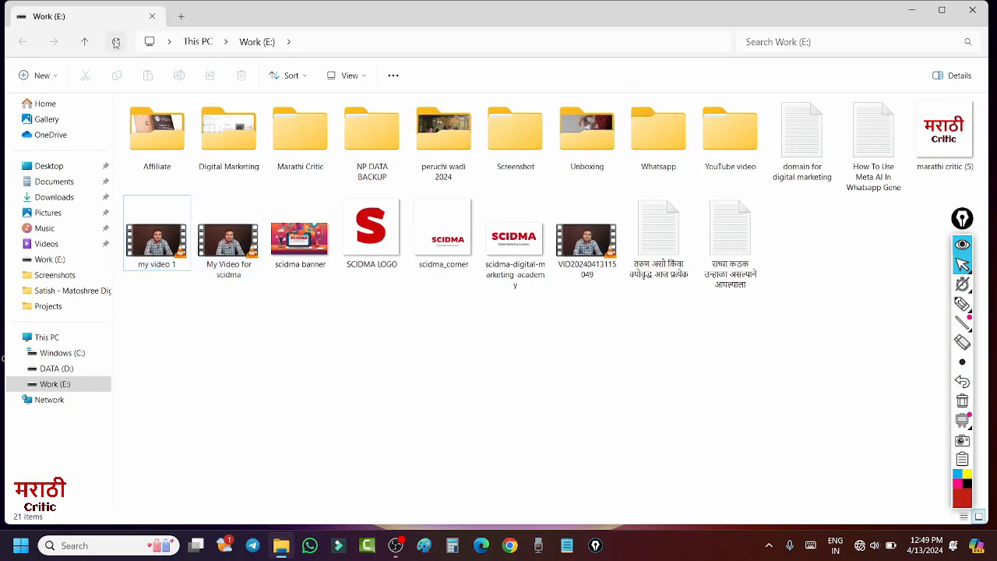
double_click(166, 266)
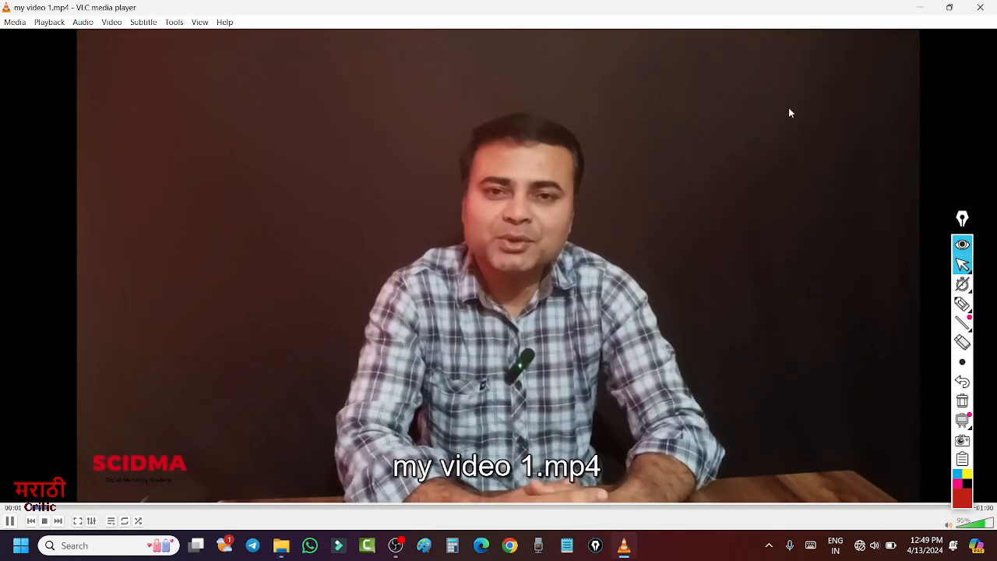
left_click(987, 7)
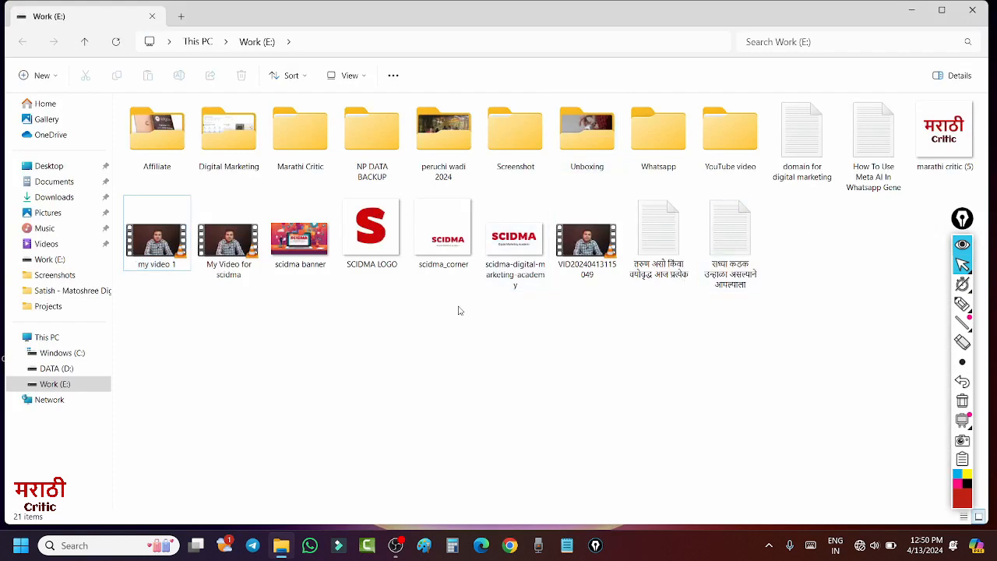
left_click(168, 257)
left_click(912, 12)
Switch to Chrome, load Canva in a new tab, and open the recent thumbnail design named YouTube
left_click(509, 545)
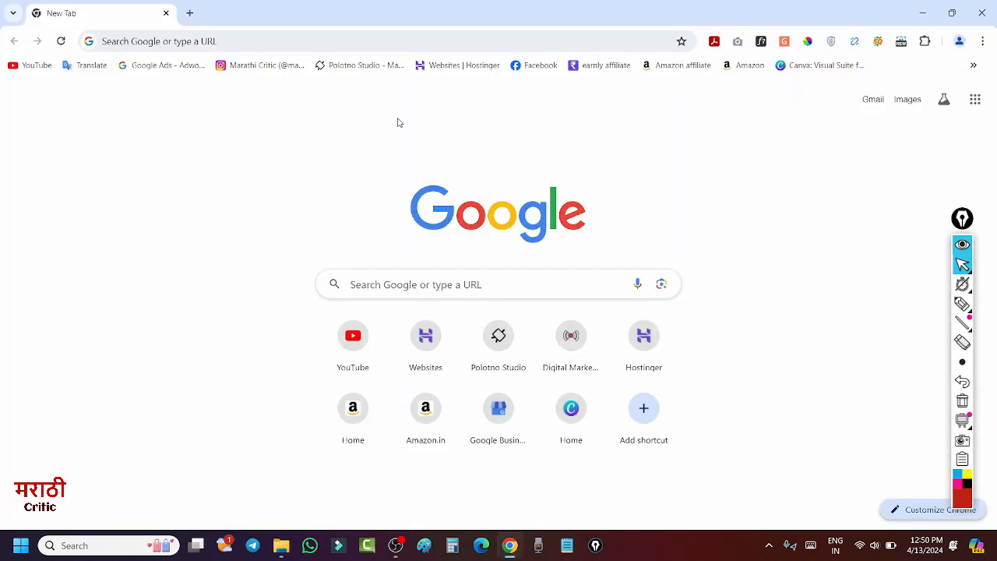
left_click(190, 13)
left_click(818, 65)
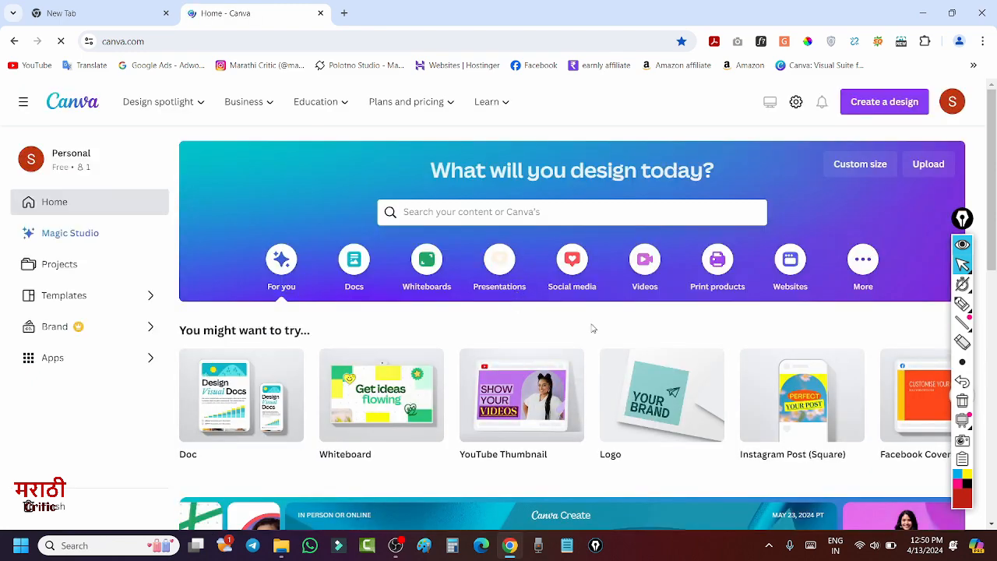
scroll(556, 333, "down", 3)
scroll(531, 302, "down", 3)
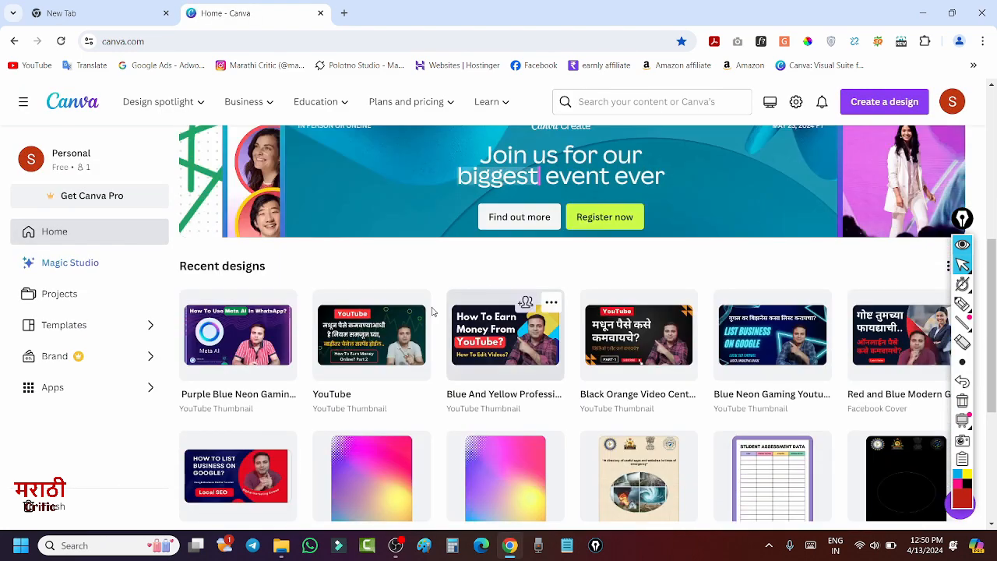
scroll(566, 253, "up", 3)
scroll(566, 254, "down", 3)
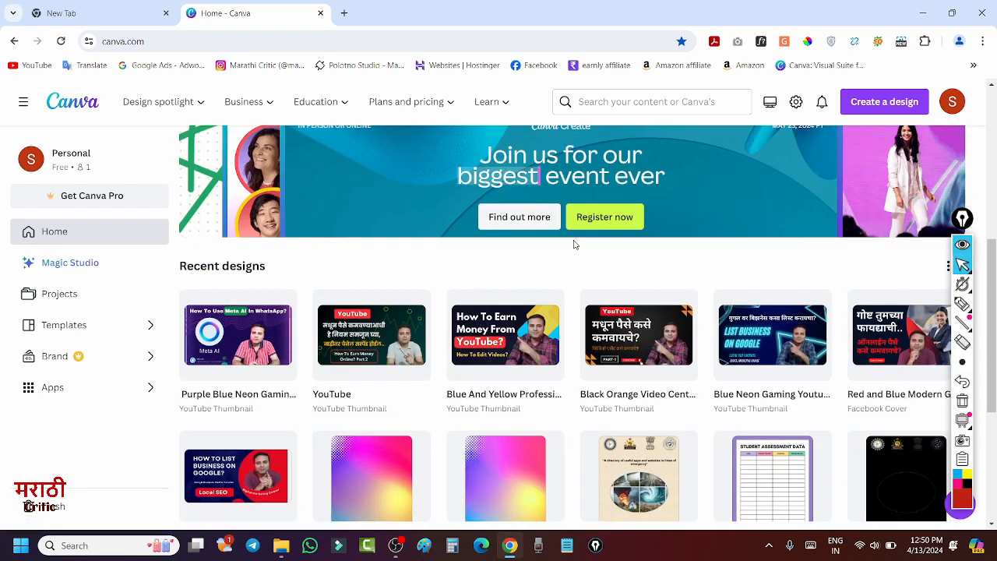
left_click(363, 337)
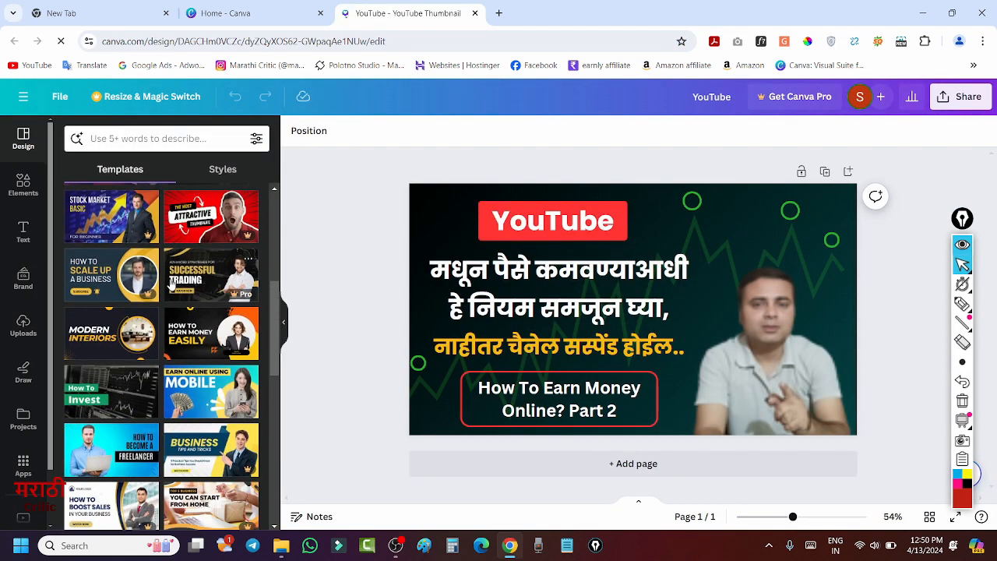
Browse Canva's thumbnail templates beside the open design, and close both Canva tabs
scroll(170, 284, "down", 3)
scroll(171, 284, "up", 2)
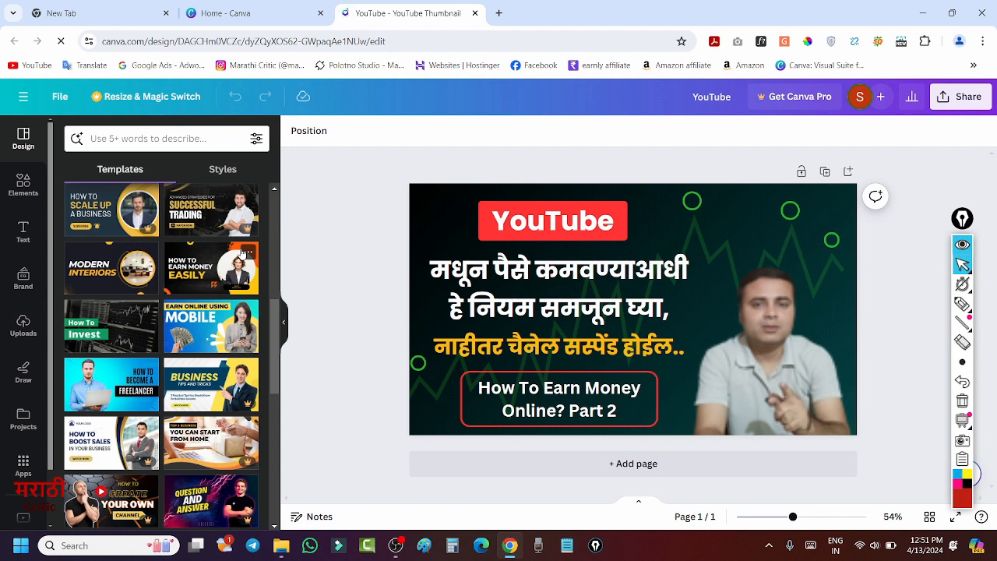
scroll(230, 272, "down", 3)
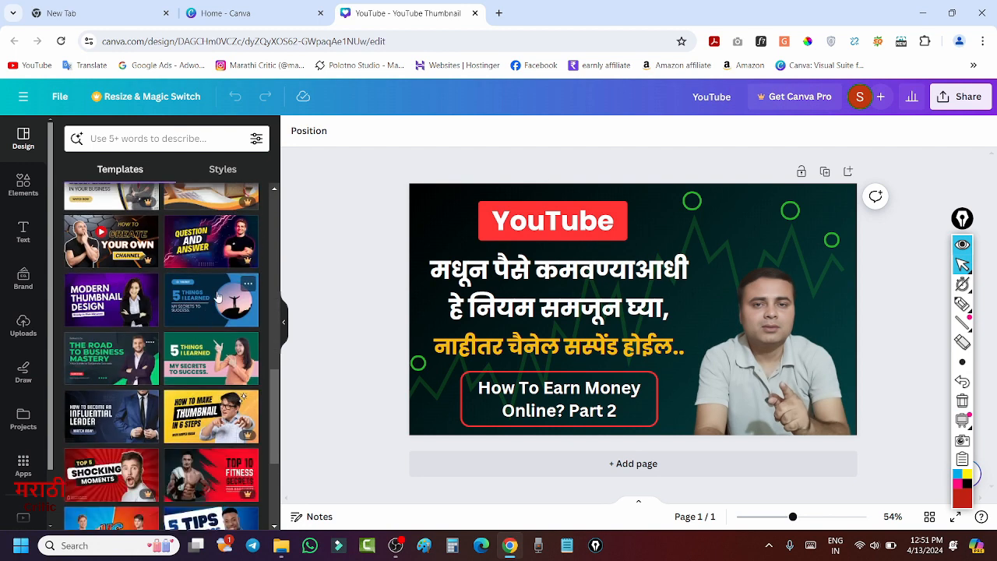
scroll(218, 296, "up", 3)
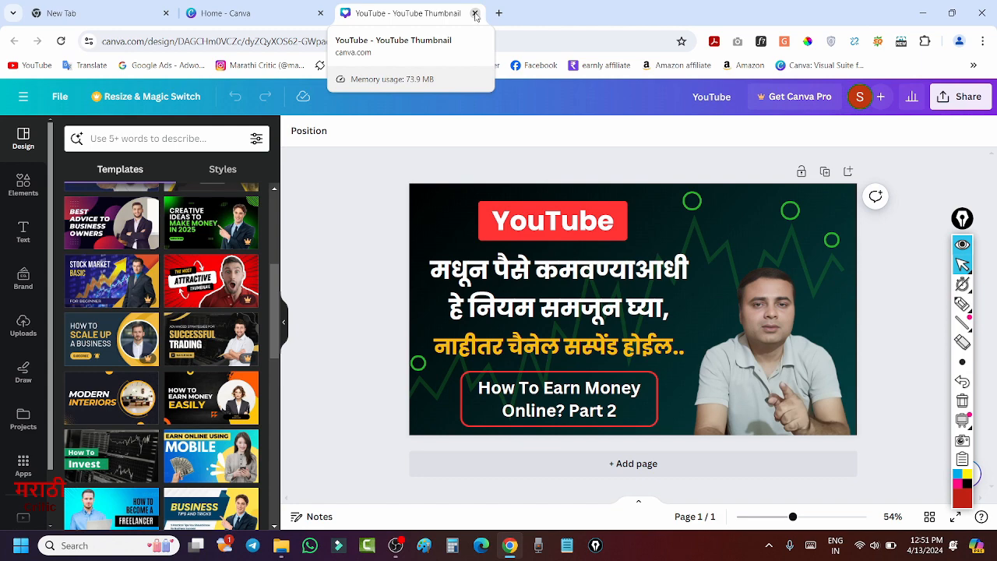
left_click(475, 14)
left_click(320, 13)
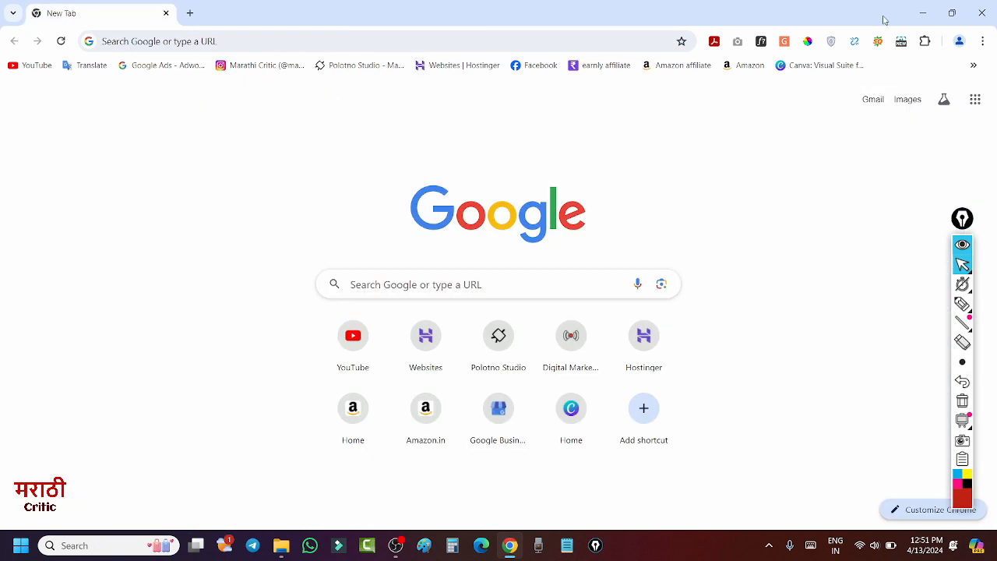
Minimize Chrome, switch to Microsoft Edge, and open the bookmarked Polotno Studio site
left_click(932, 11)
left_click(481, 545)
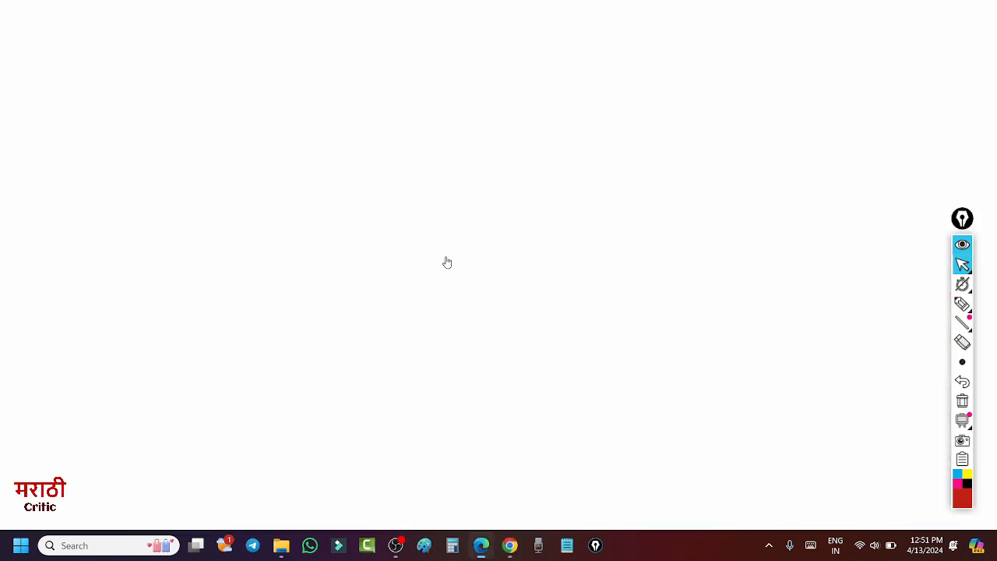
left_click(461, 56)
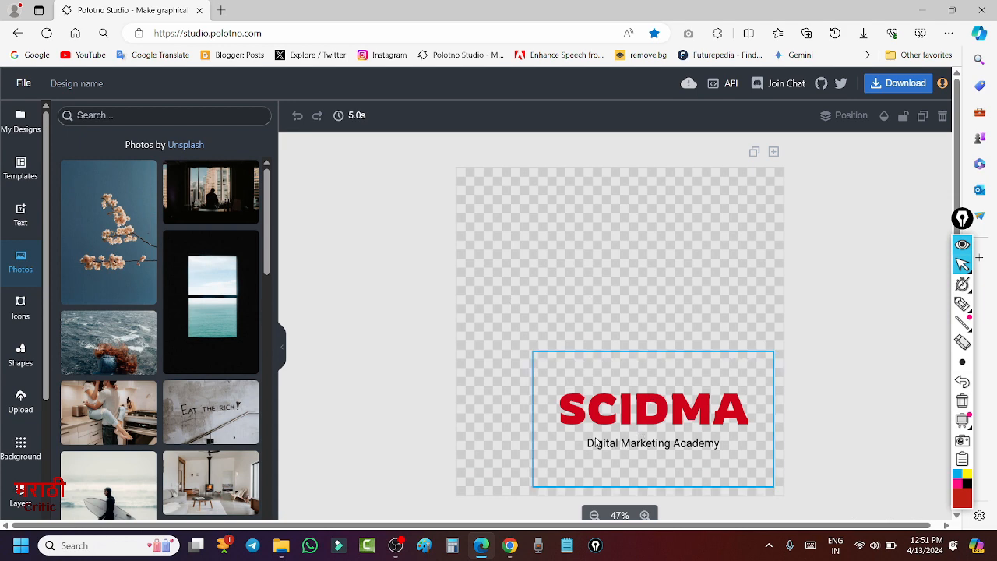
Open the Work (E:) folder in File Explorer, view the SCIDMA LOGO image, and close the image viewer
left_click(281, 545)
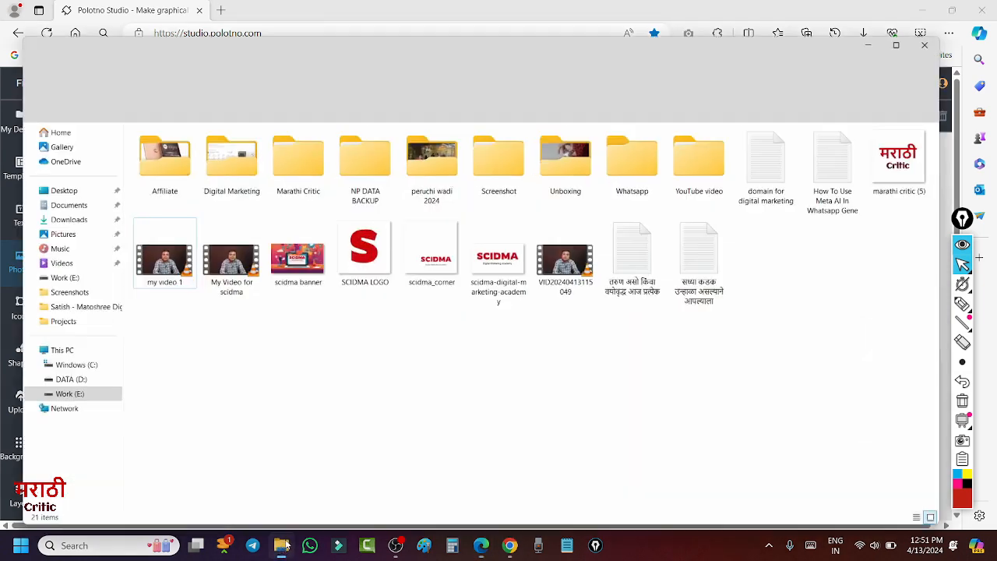
double_click(381, 237)
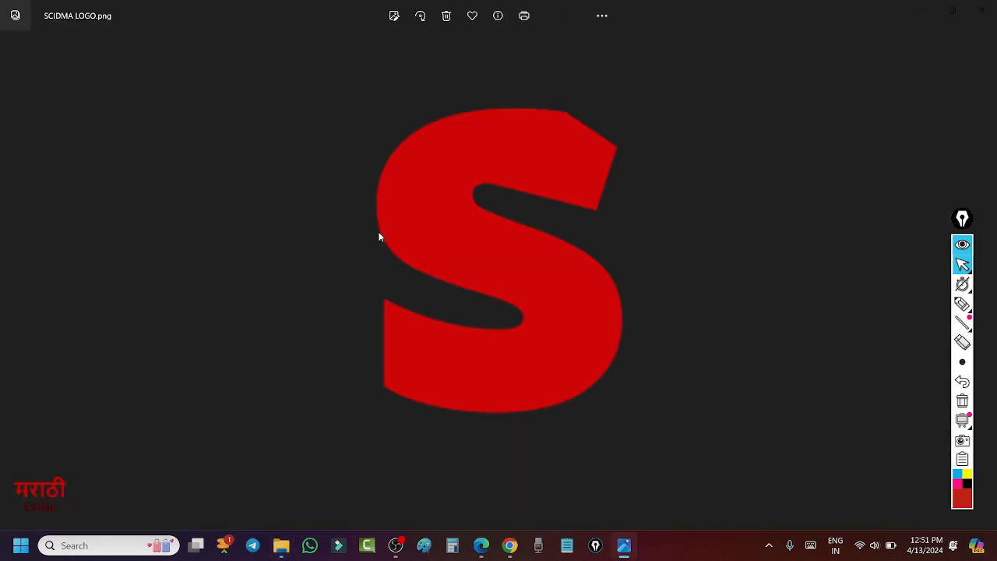
left_click(983, 9)
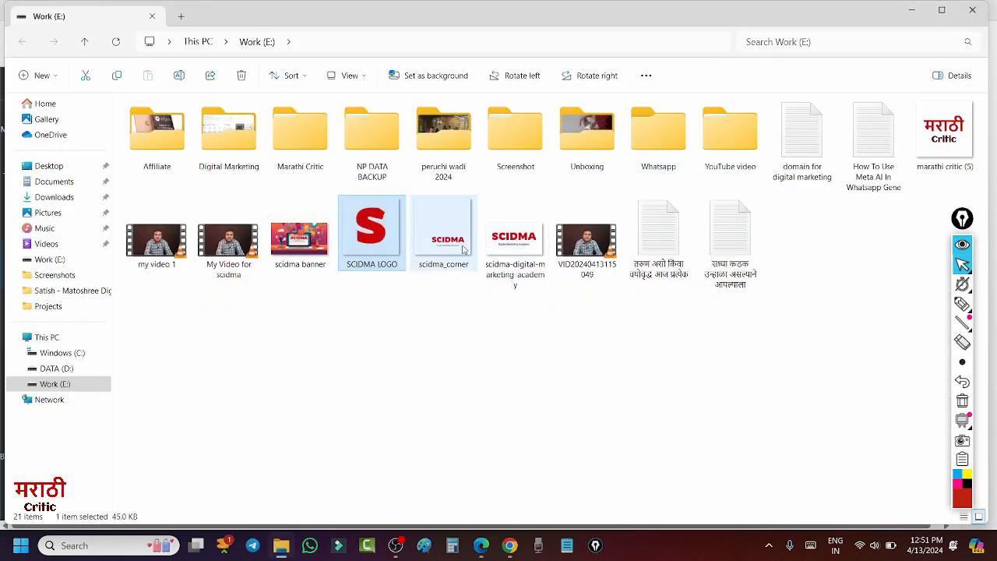
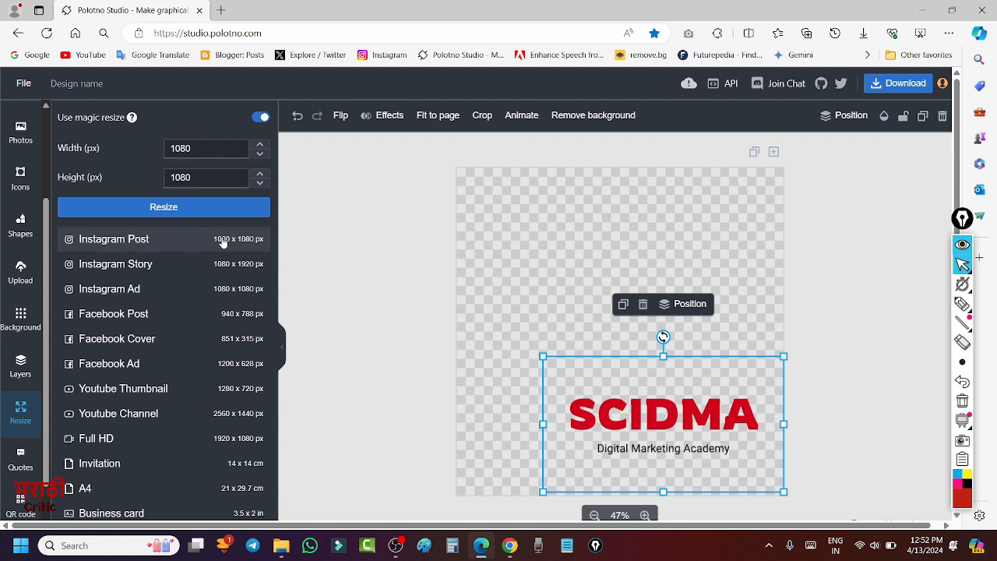
Apply the Instagram Post page size of 1080 x 1080 px and shift the SCIDMA logo slightly up and left
left_click(222, 242)
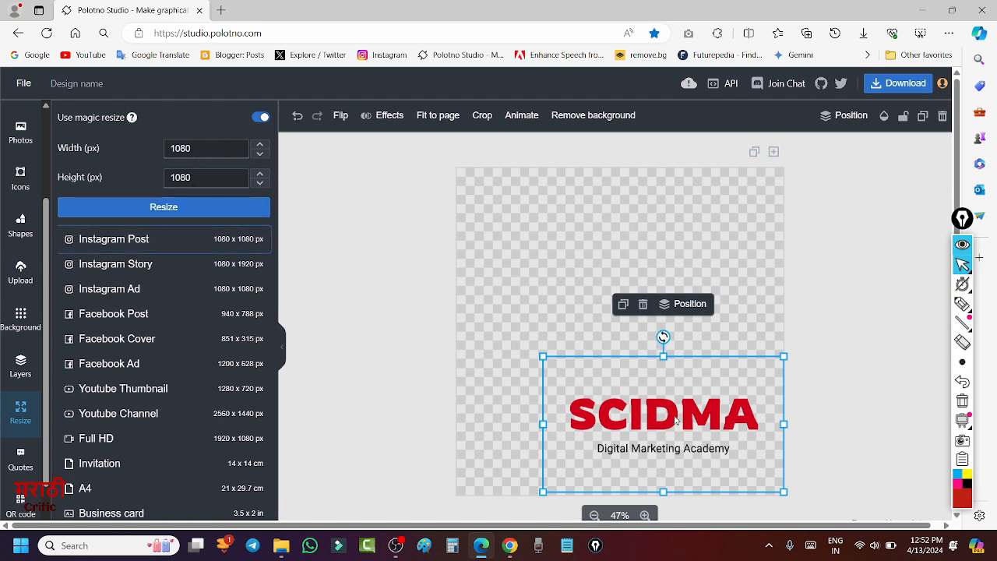
left_click_drag(666, 425, 657, 411)
left_click(556, 253)
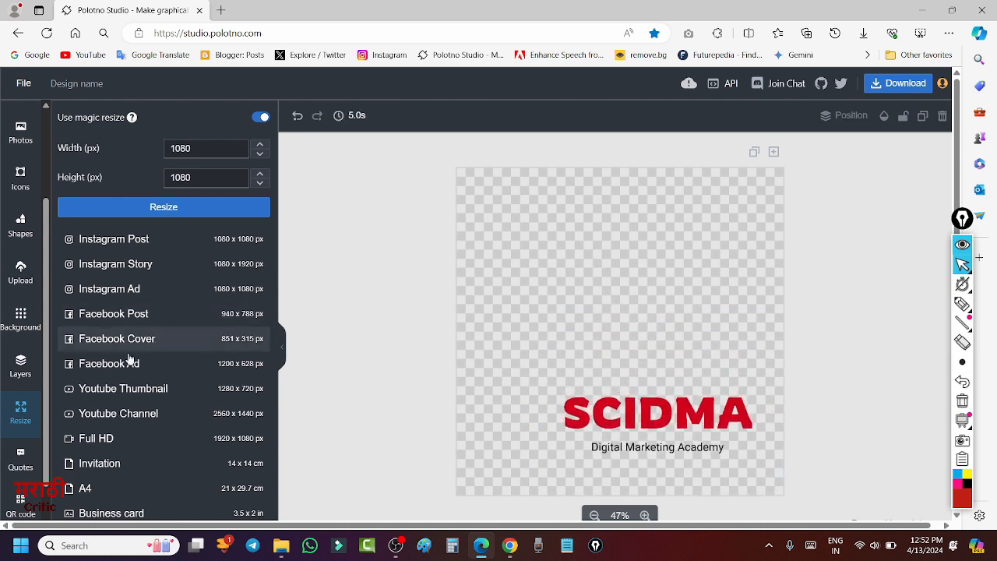
Resize the page to the Youtube Thumbnail preset, 1280 x 720 px, and switch it to Youtube Channel, 2560 x 1440 px
left_click(152, 392)
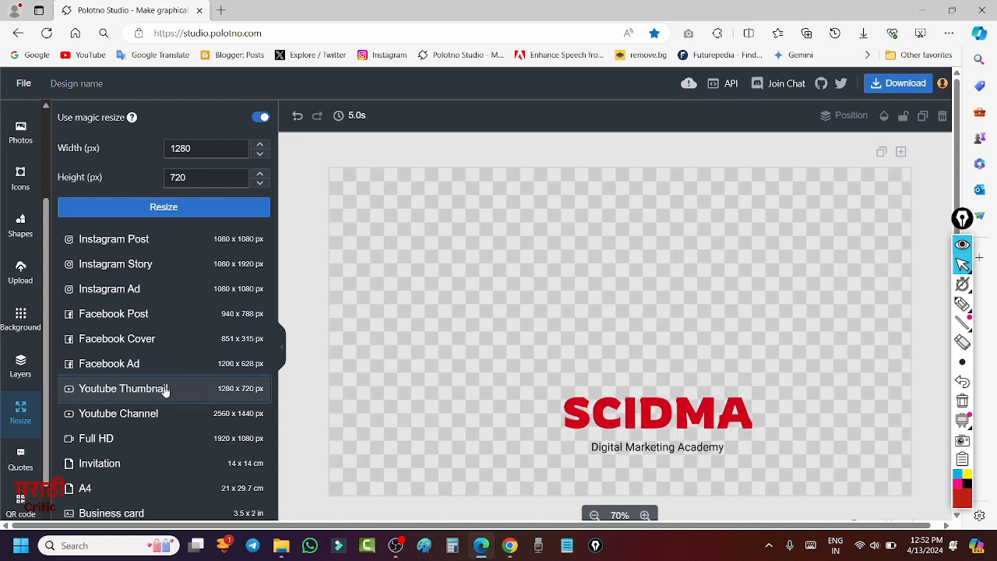
left_click(595, 516)
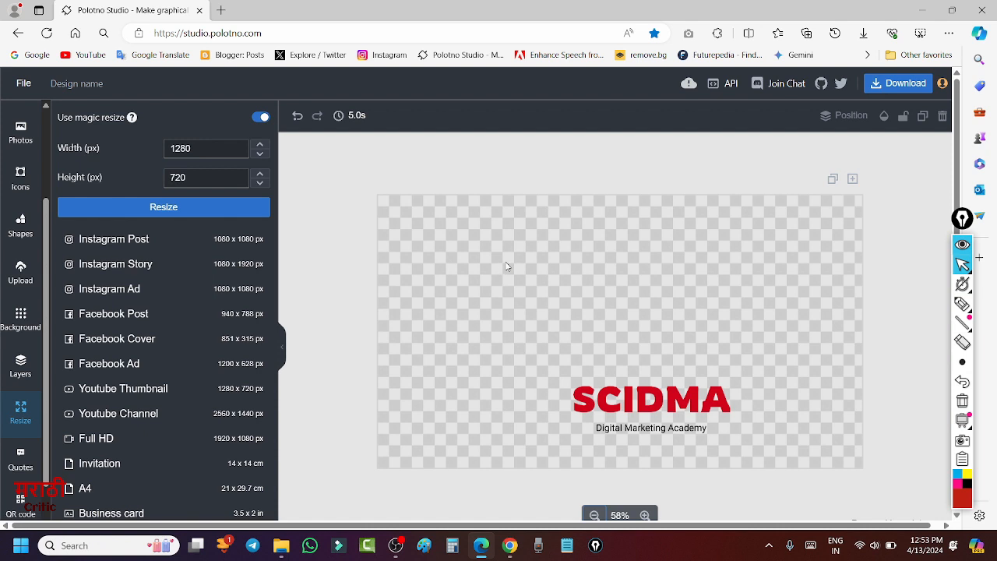
left_click(134, 417)
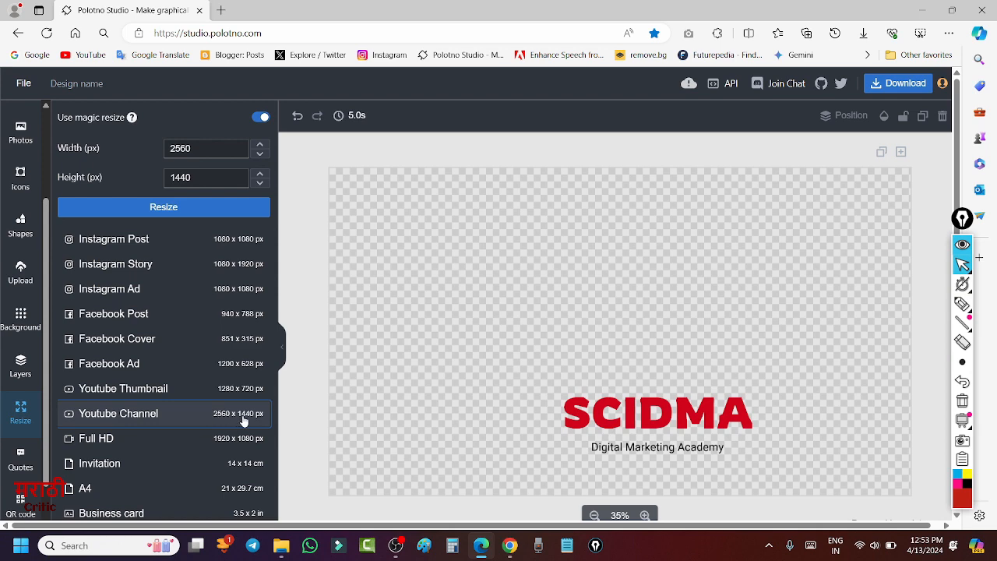
left_click(595, 515)
Scale the SCIDMA logo down to about 70% and place it in the lower-right corner of the page
left_click_drag(640, 420, 607, 325)
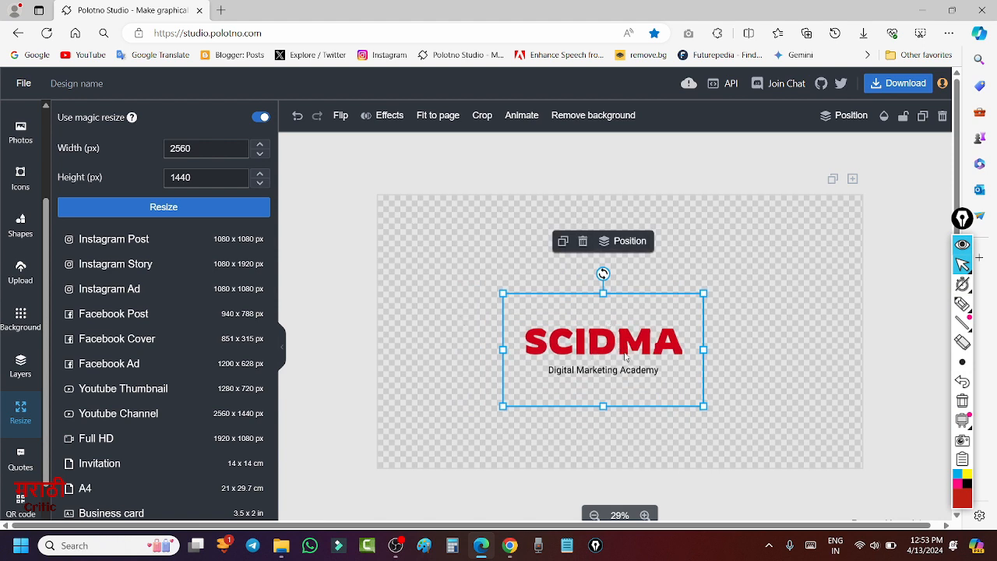
left_click_drag(703, 406, 643, 373)
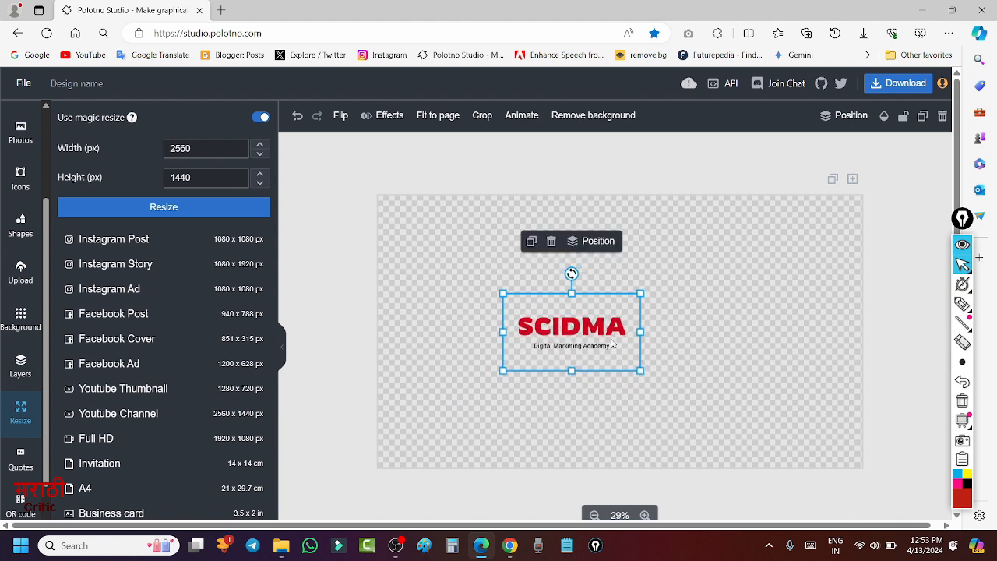
left_click_drag(594, 337, 619, 340)
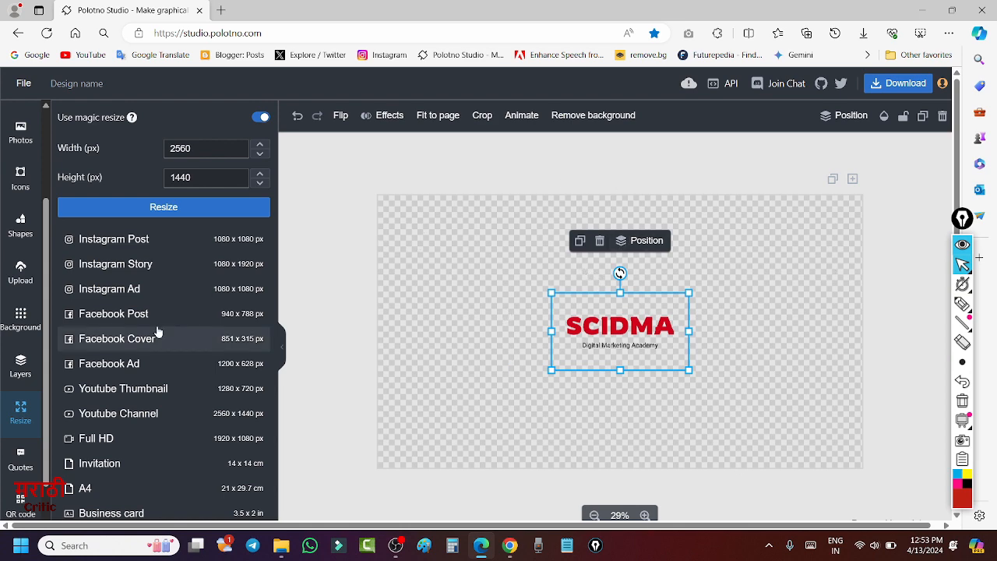
scroll(167, 330, "down", 1)
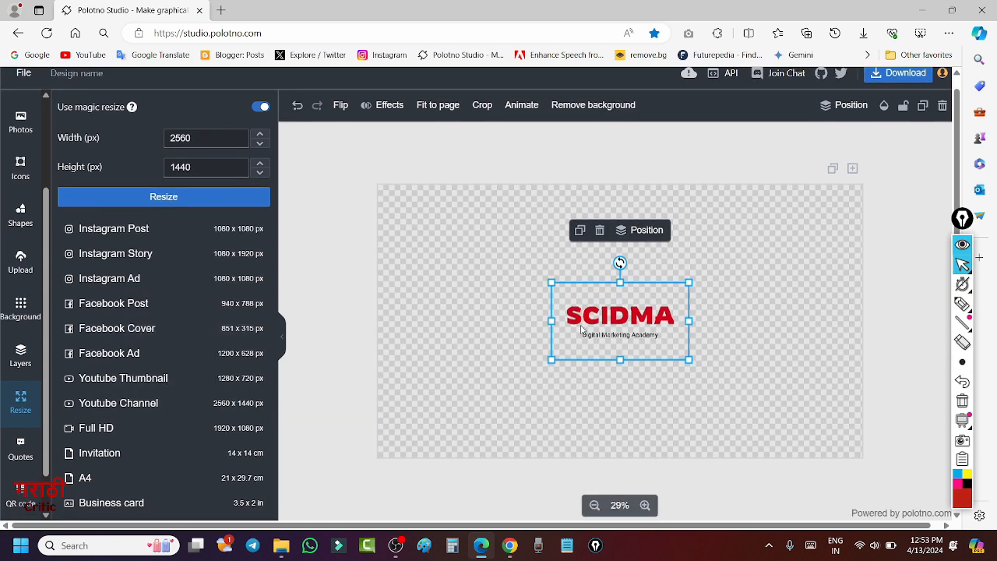
left_click_drag(620, 322, 728, 408)
left_click(455, 265)
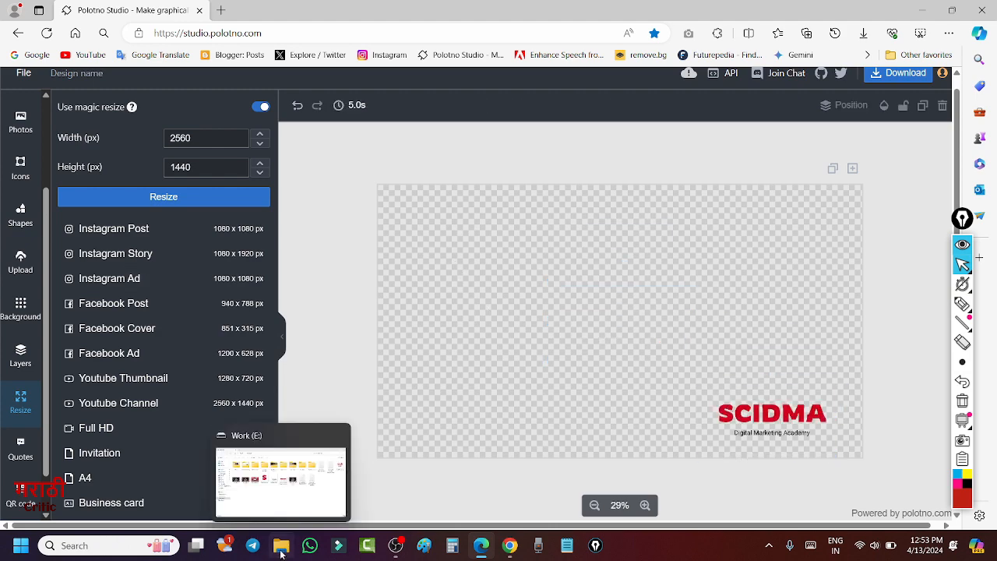
Play my video 1 from the Work (E:) folder to check its corner logo, close VLC, and minimize File Explorer
left_click(281, 549)
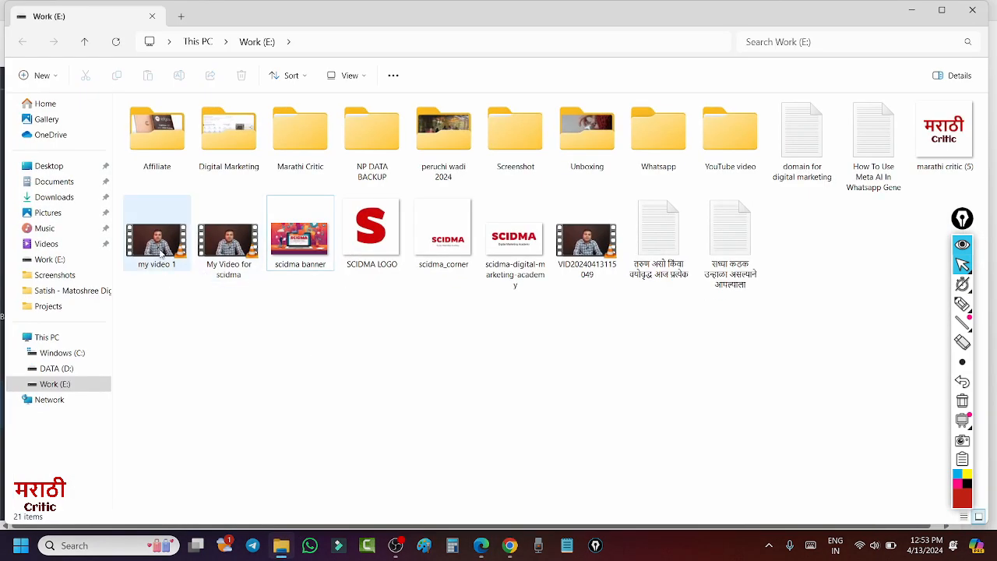
left_click(162, 251)
double_click(160, 252)
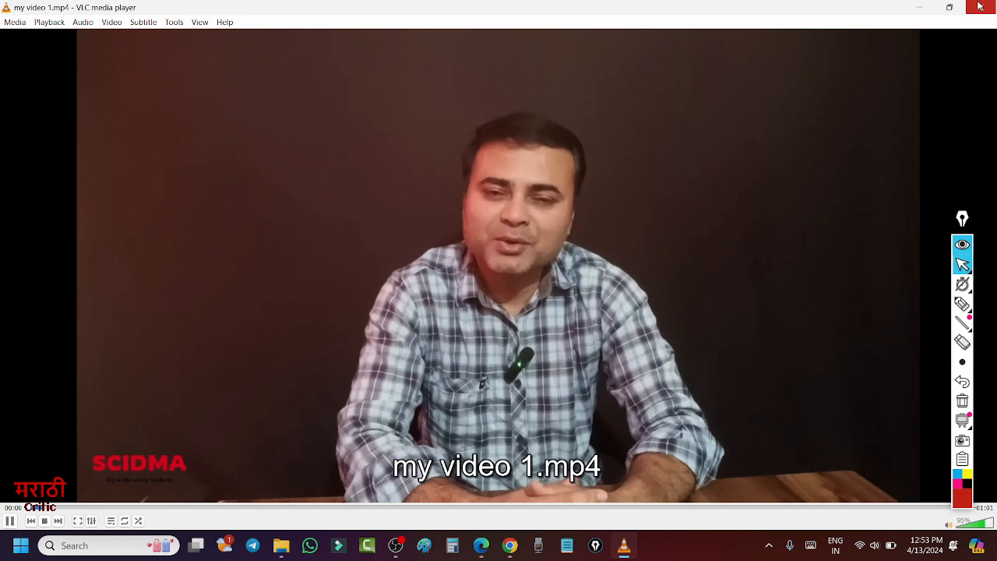
key("alt+F4")
left_click(307, 260)
left_click(352, 327)
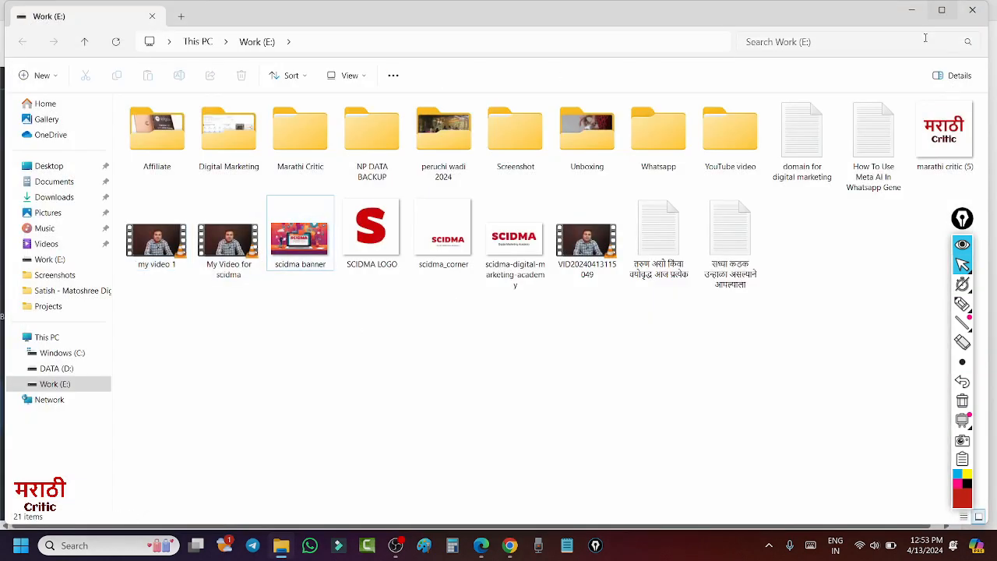
left_click(916, 11)
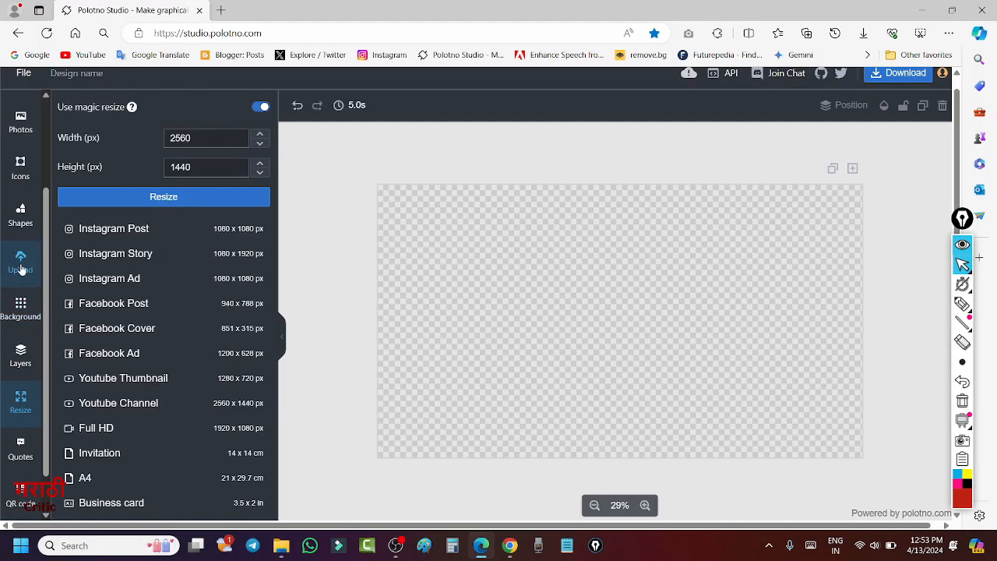
Upload the scidma banner image from the Work (E:) folder to Polotno Studio and place it on the page
left_click(21, 263)
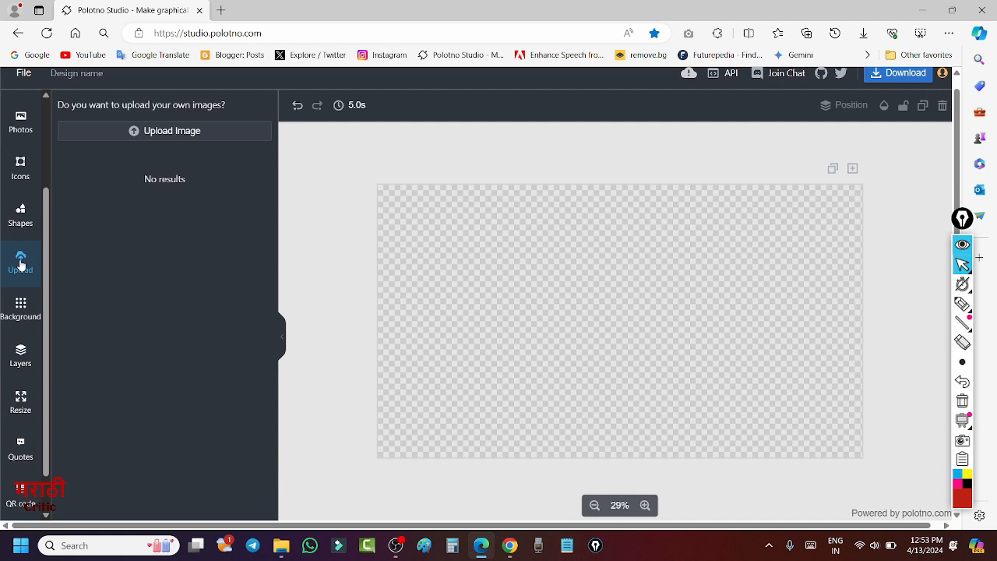
left_click(178, 137)
scroll(178, 249, "down", 3)
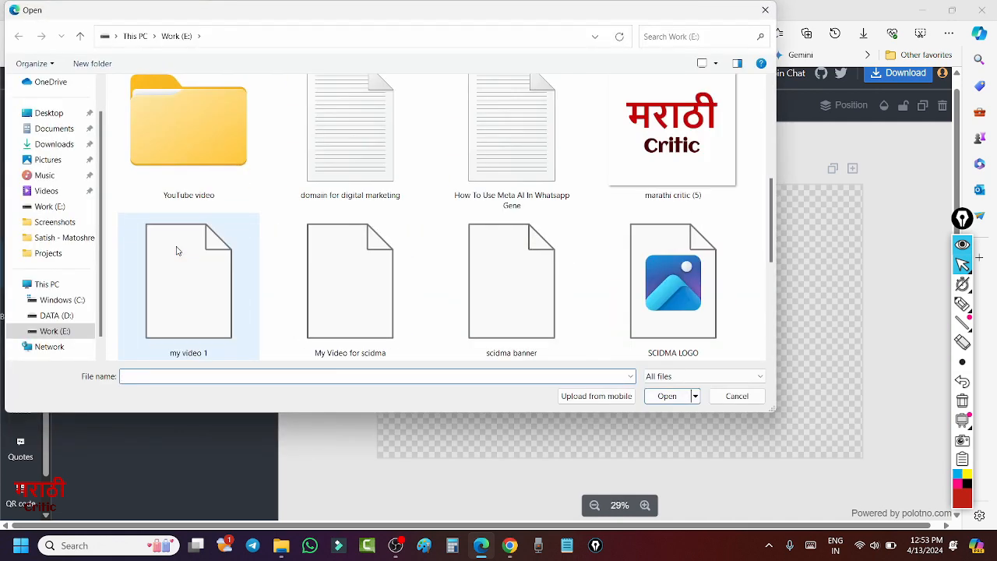
left_click(496, 305)
left_click(675, 400)
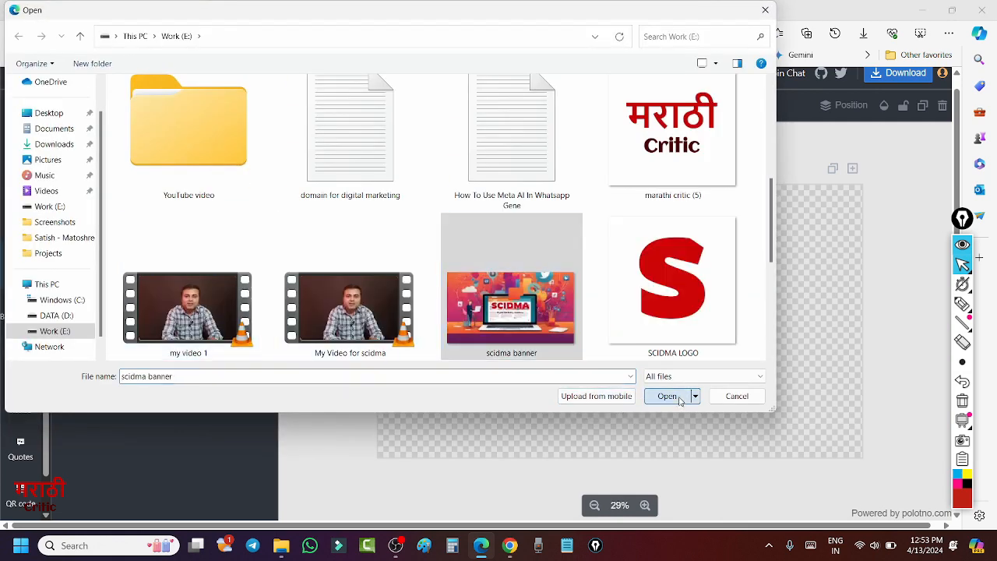
left_click(124, 189)
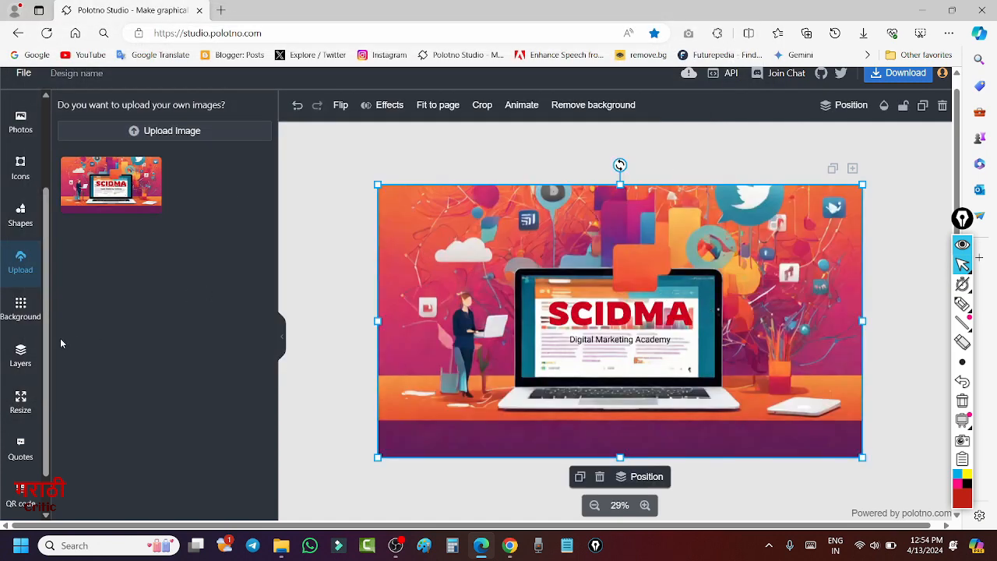
Resize the banner design to the Youtube Thumbnail preset, 1280 x 720 px
left_click(20, 403)
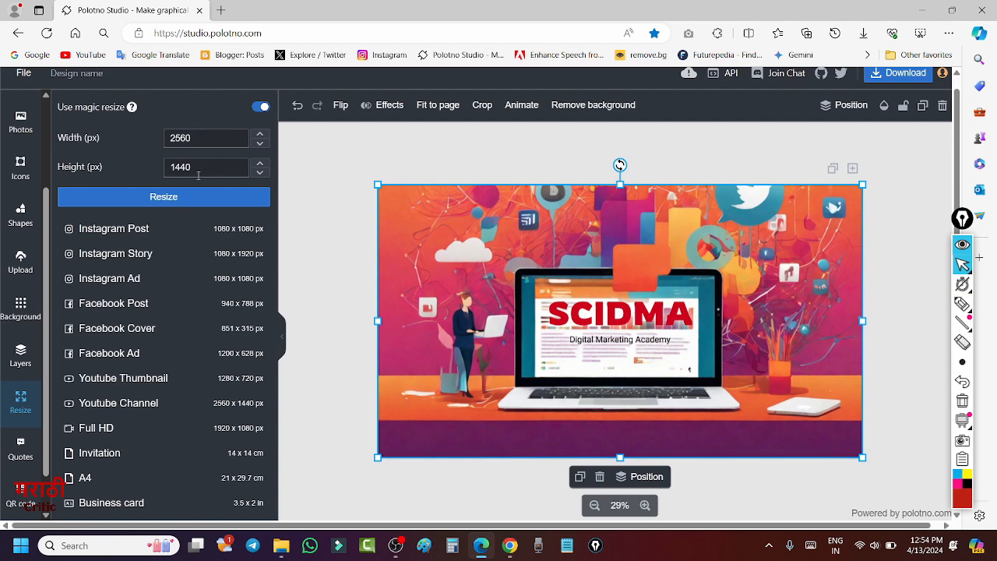
left_click(140, 379)
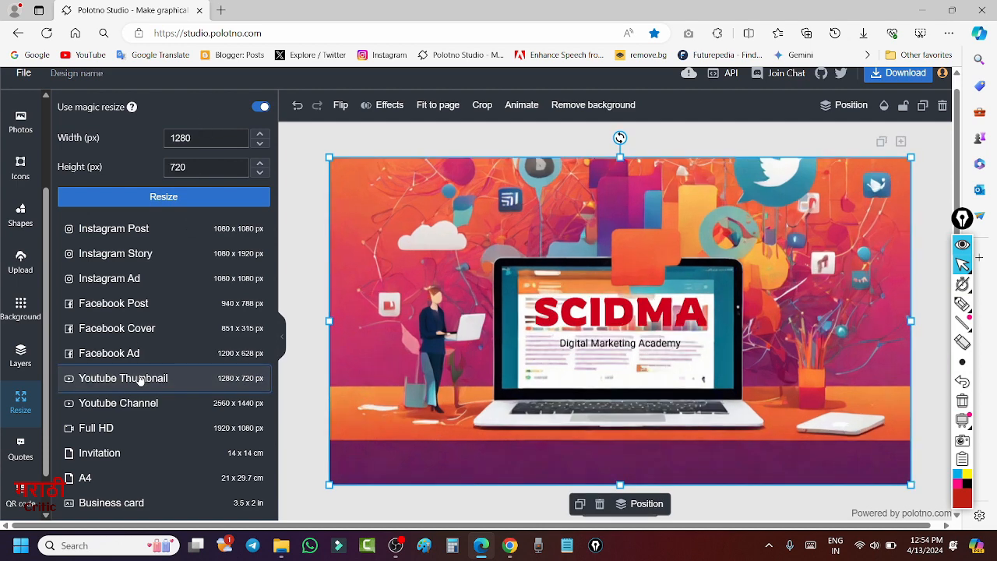
left_click(306, 325)
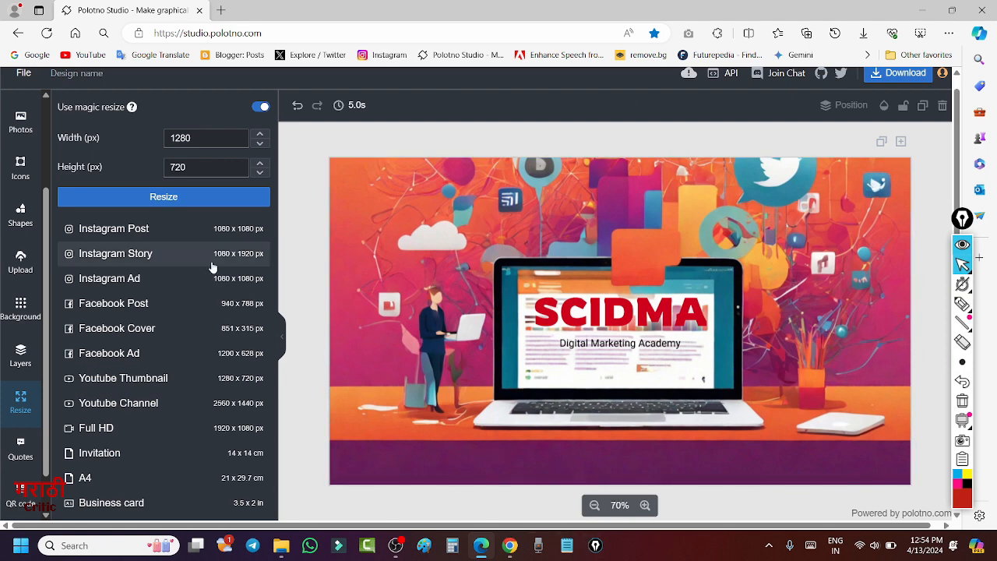
left_click(594, 506)
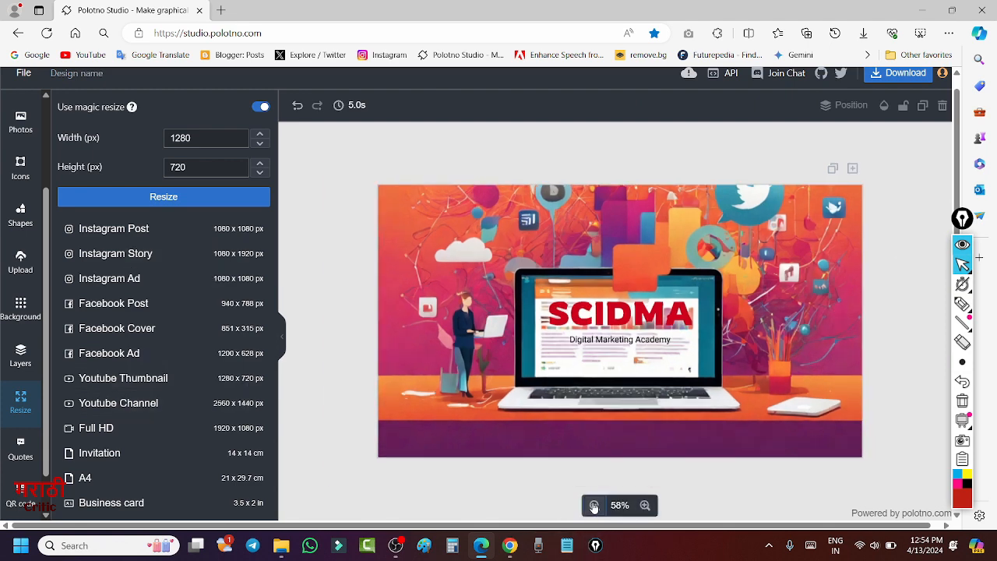
scroll(420, 243, "up", 1)
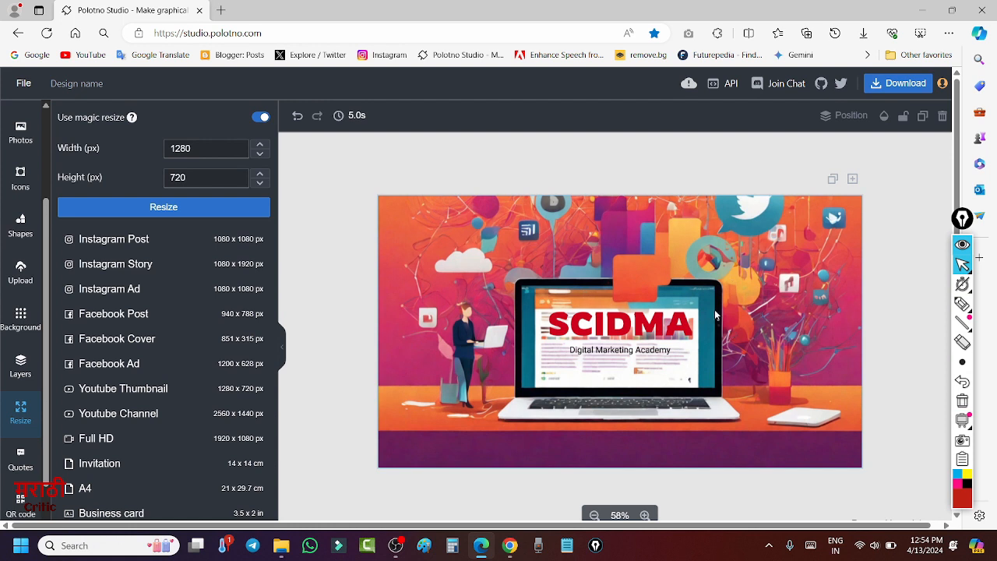
Download the thumbnail design as a JPEG at 1280 x 720 px
left_click(895, 87)
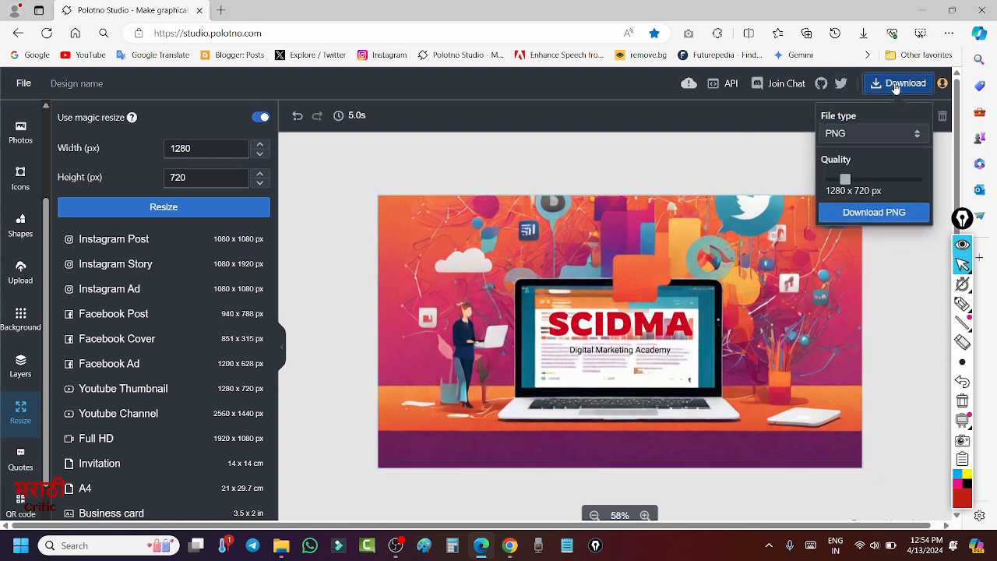
left_click(847, 134)
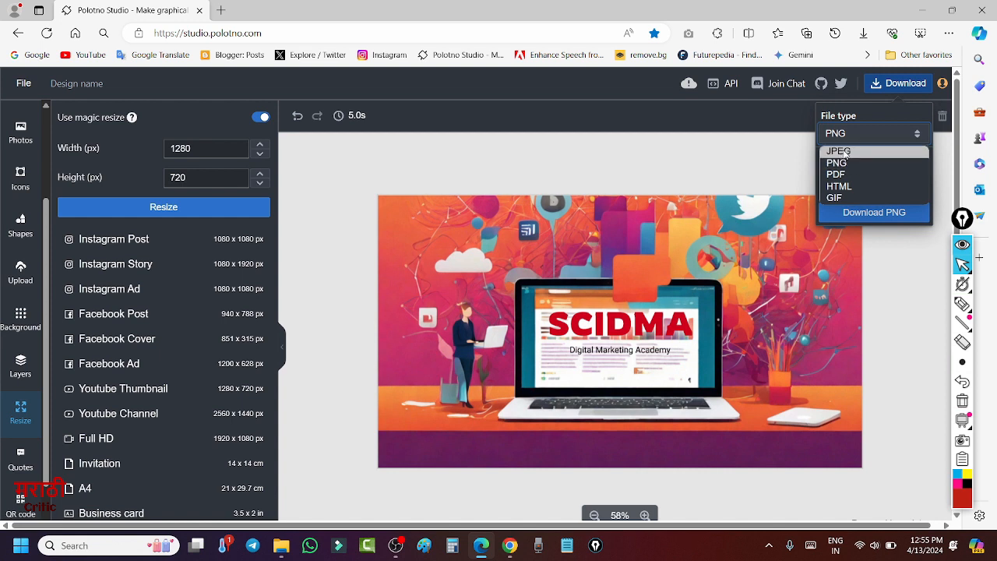
left_click(845, 152)
left_click(887, 218)
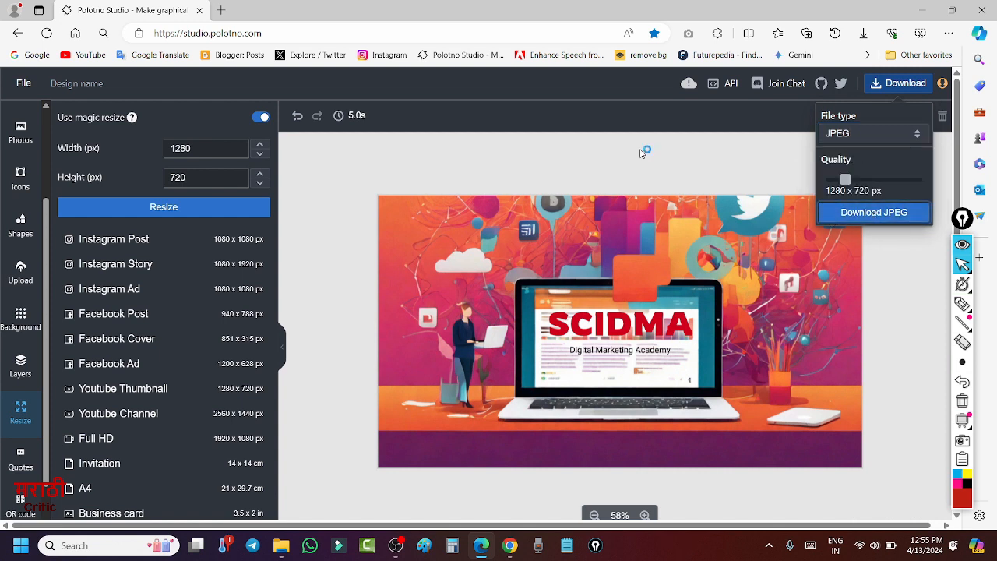
left_click(521, 156)
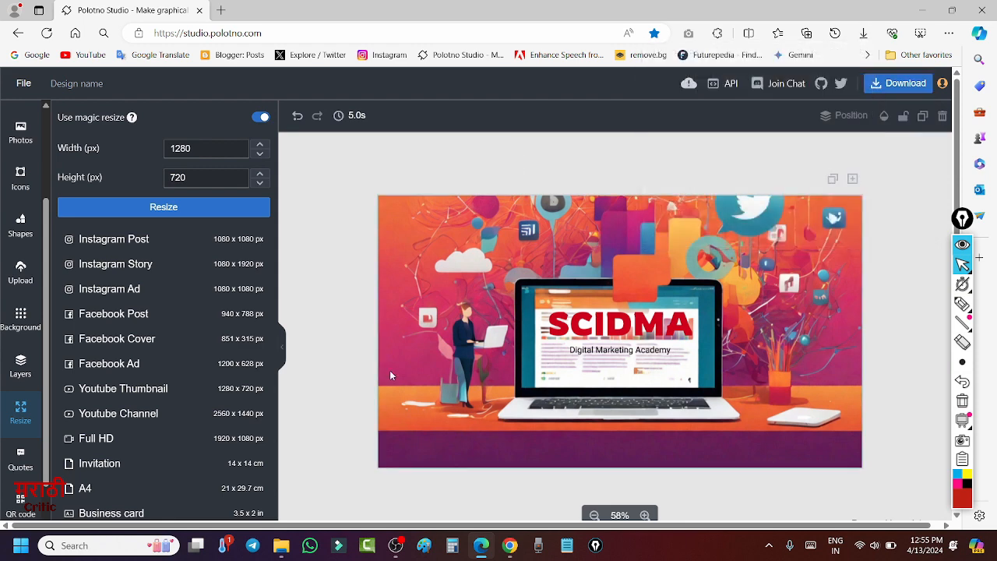
Open the Downloads folder in File Explorer and select the downloaded polotno image to check it
left_click(281, 546)
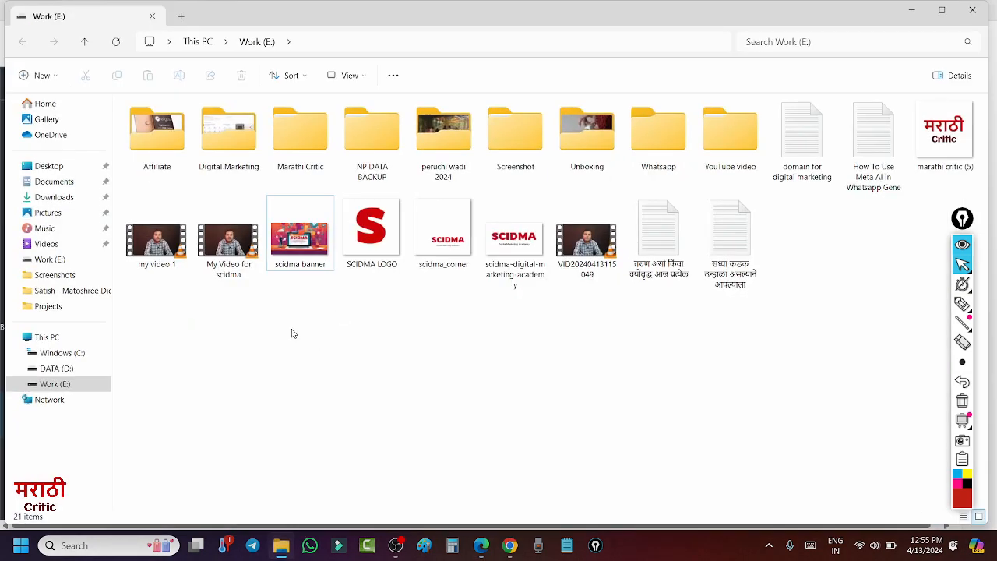
left_click(66, 197)
left_click(185, 211)
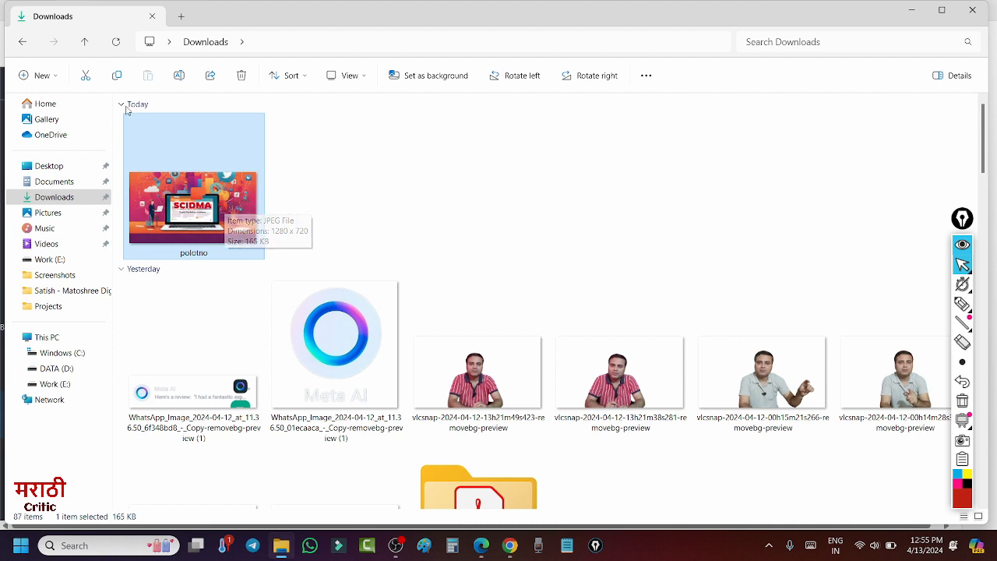
Move the polotno image from the Downloads folder to the Work (E:) drive
left_click(85, 75)
left_click(66, 385)
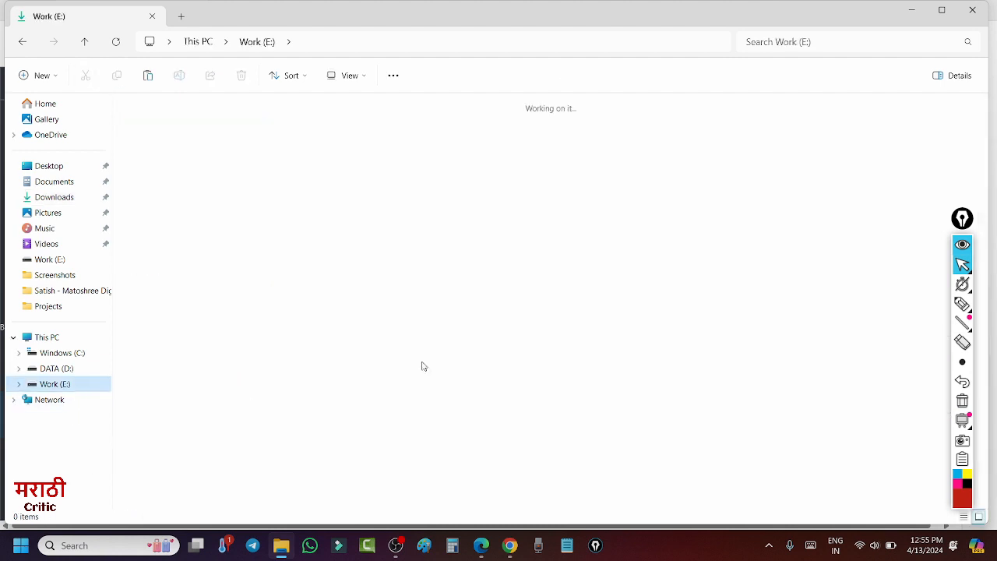
left_click(148, 80)
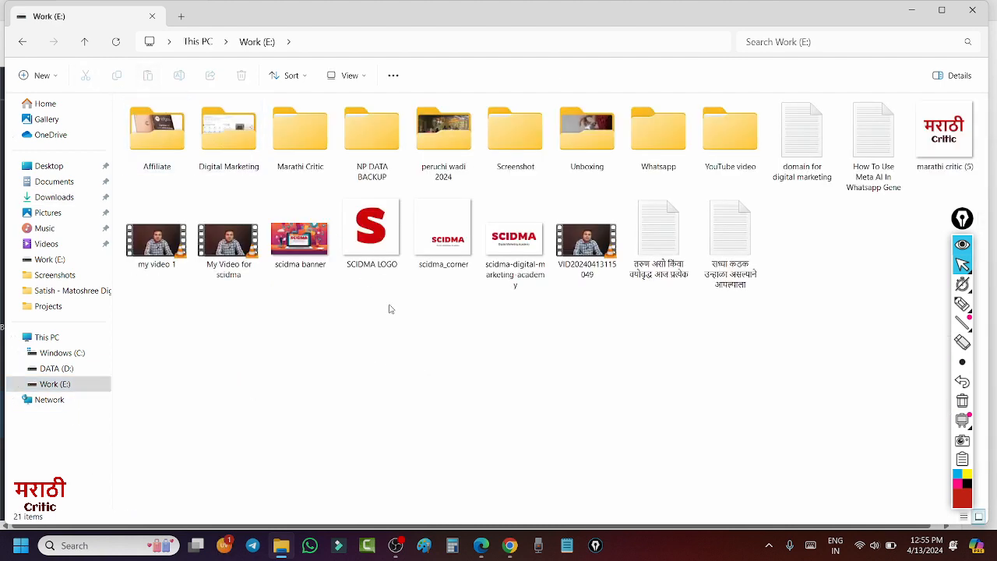
left_click(607, 347)
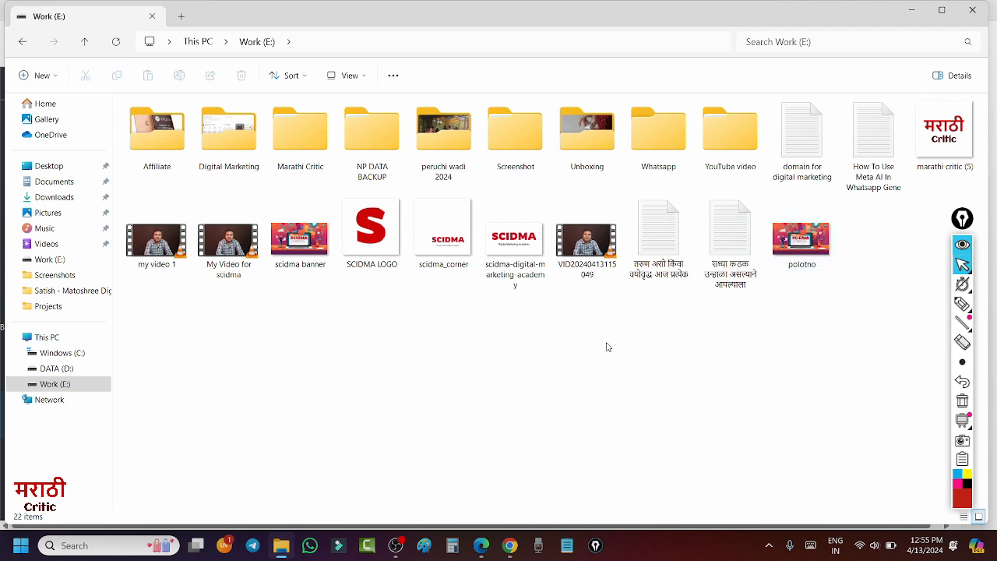
Rename the polotno image on the Work (E:) drive as thumbail
left_click(825, 242)
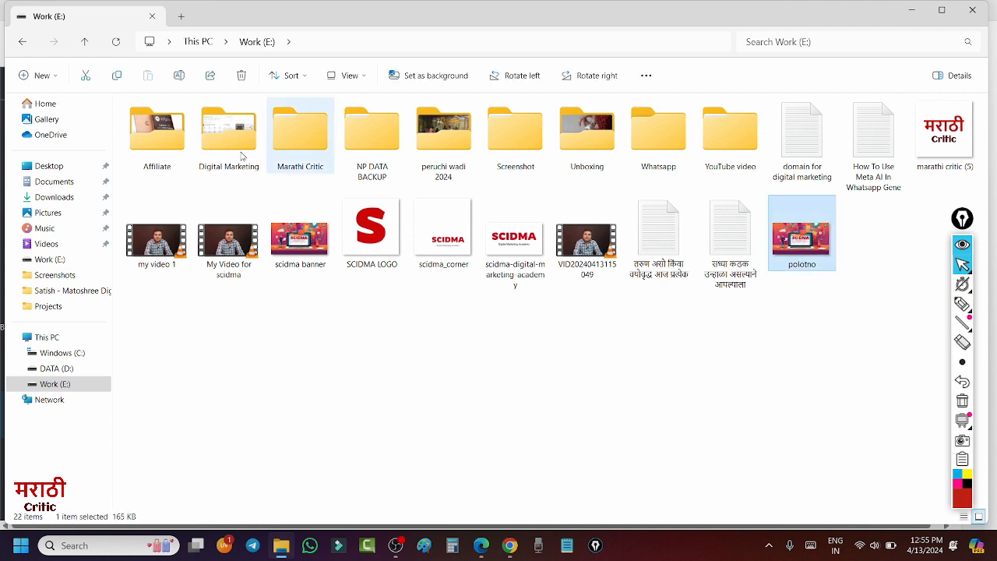
left_click(179, 75)
type("thu")
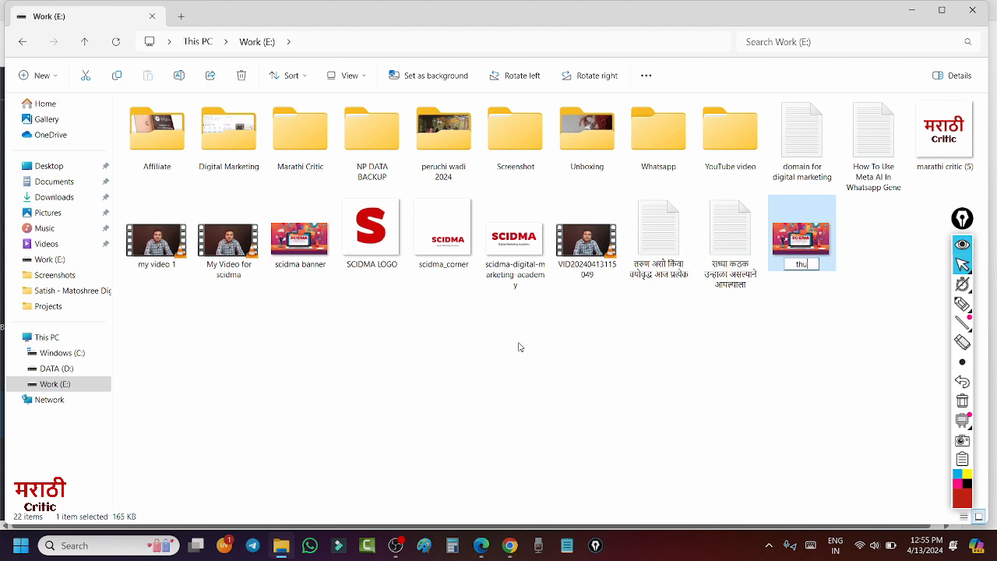
type("mbail")
key("Return")
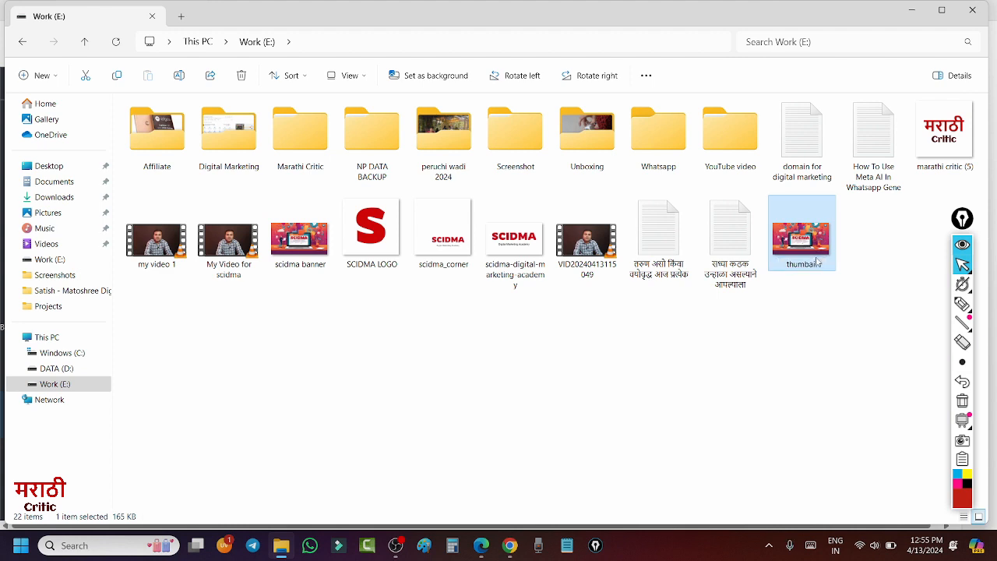
Compare the file details of the scidma banner and thumbail images
left_click(307, 253)
left_click(795, 247)
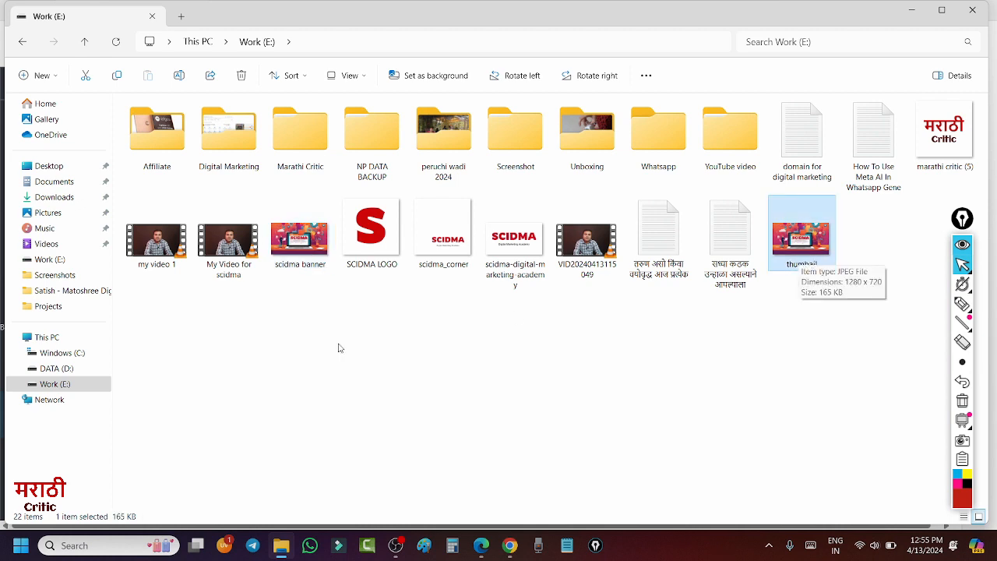
left_click(315, 250)
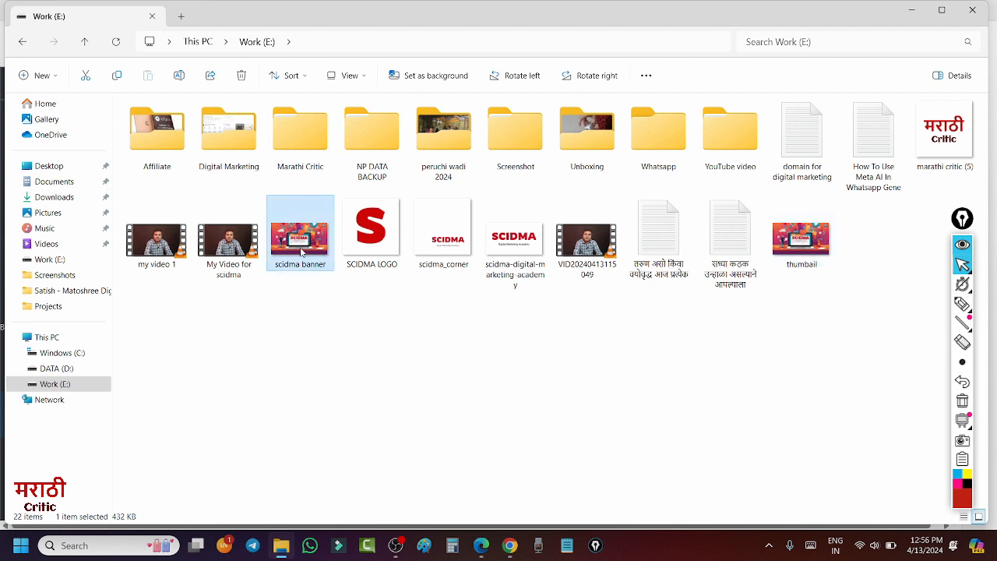
Rename the video file my video 1 as SCIDMA Digital Merketing
left_click(160, 247)
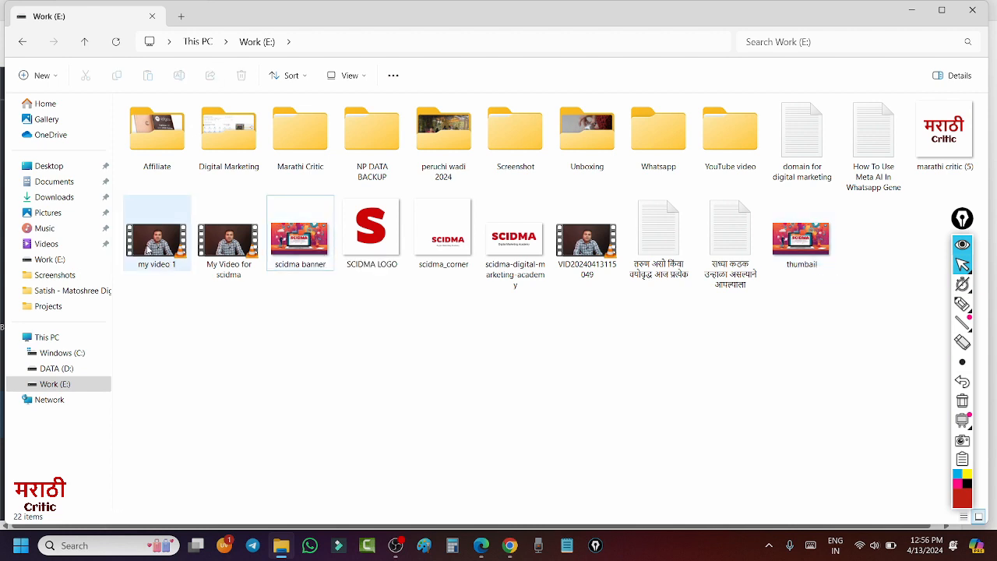
left_click(169, 262)
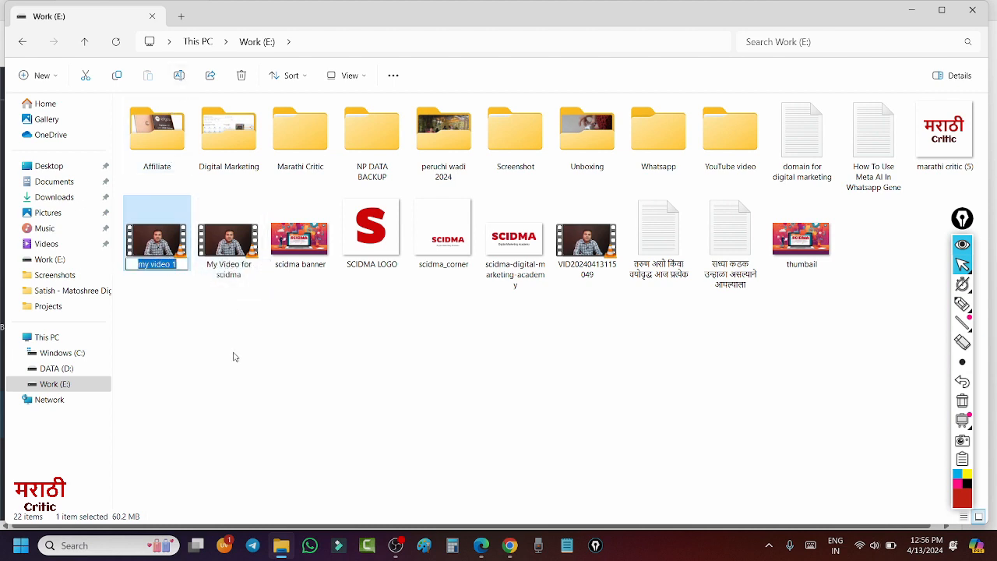
key("BackSpace")
type("SCIDMA")
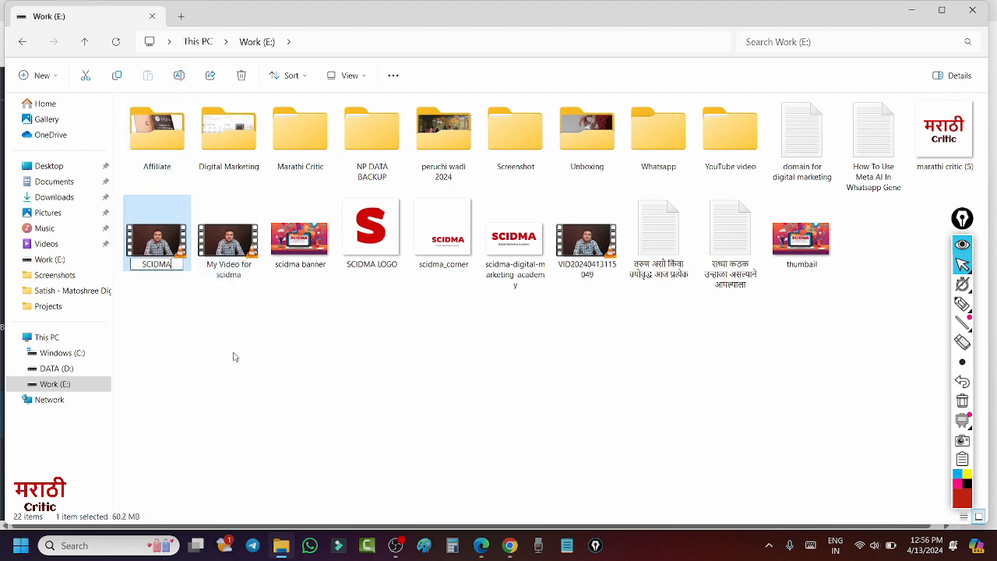
type(" Digital Marketi")
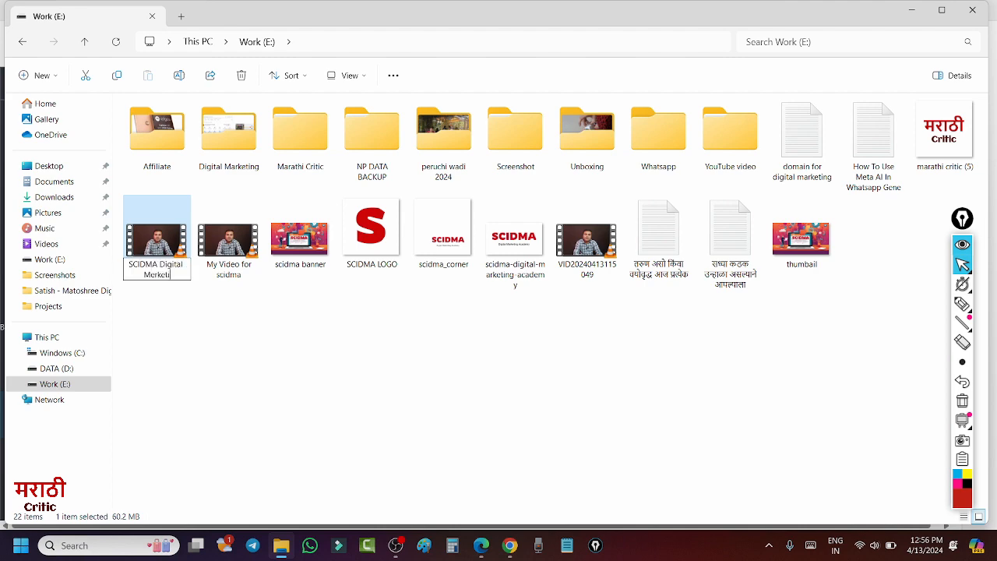
type("ng")
key("Return")
left_click(372, 343)
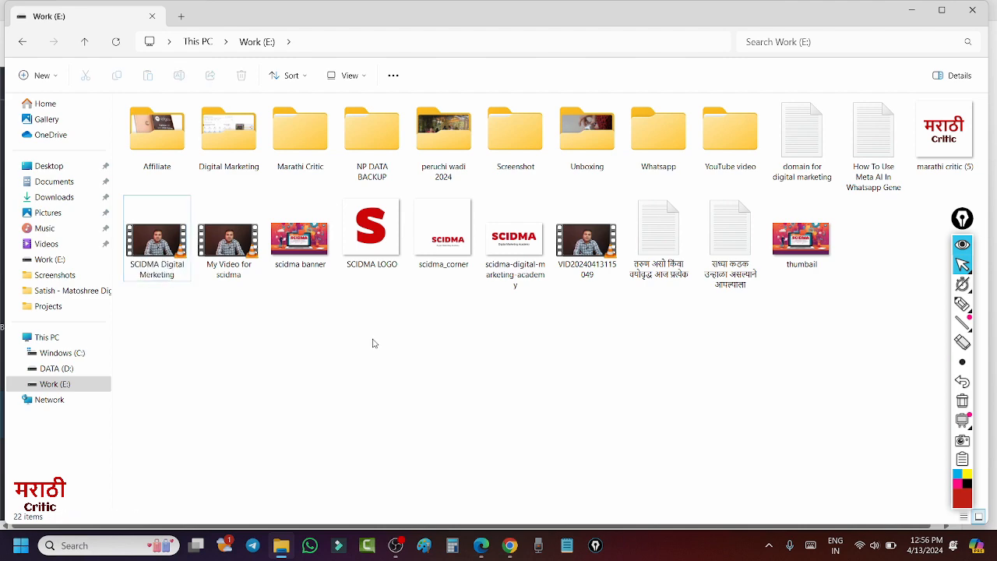
Switch from File Explorer to YouTube in Chrome and sign in with the channel's Google account, entering the account password
left_click(911, 10)
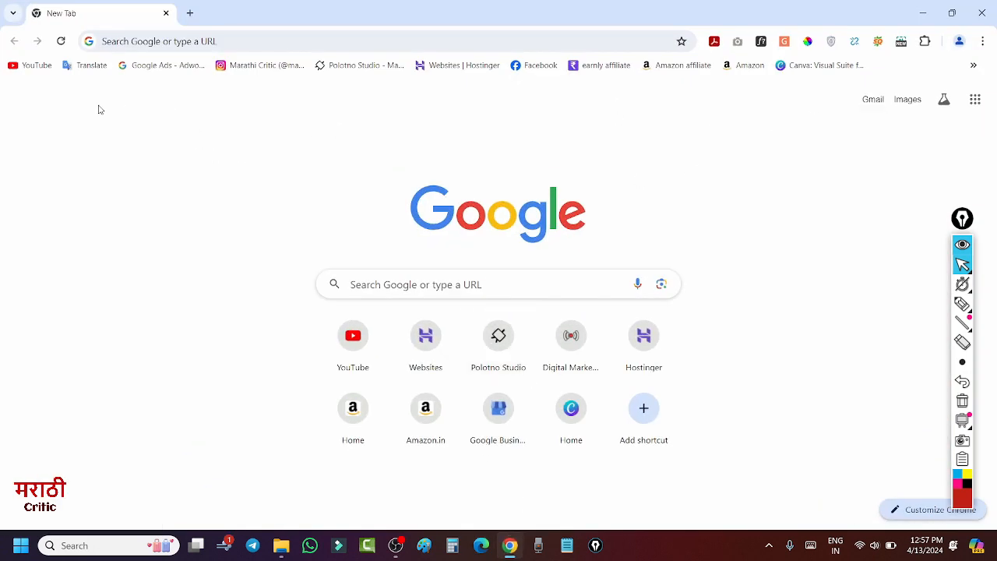
left_click(35, 67)
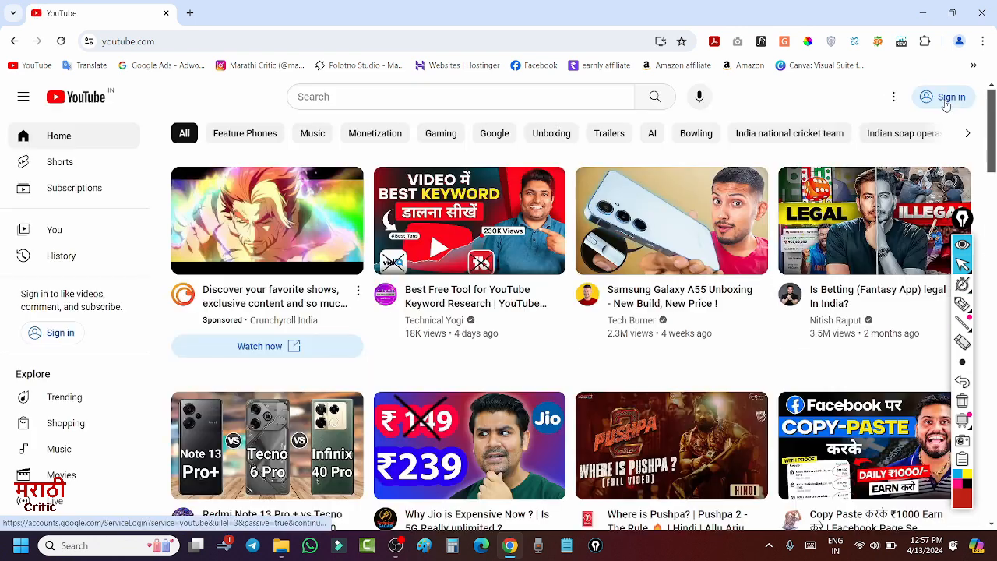
left_click(946, 105)
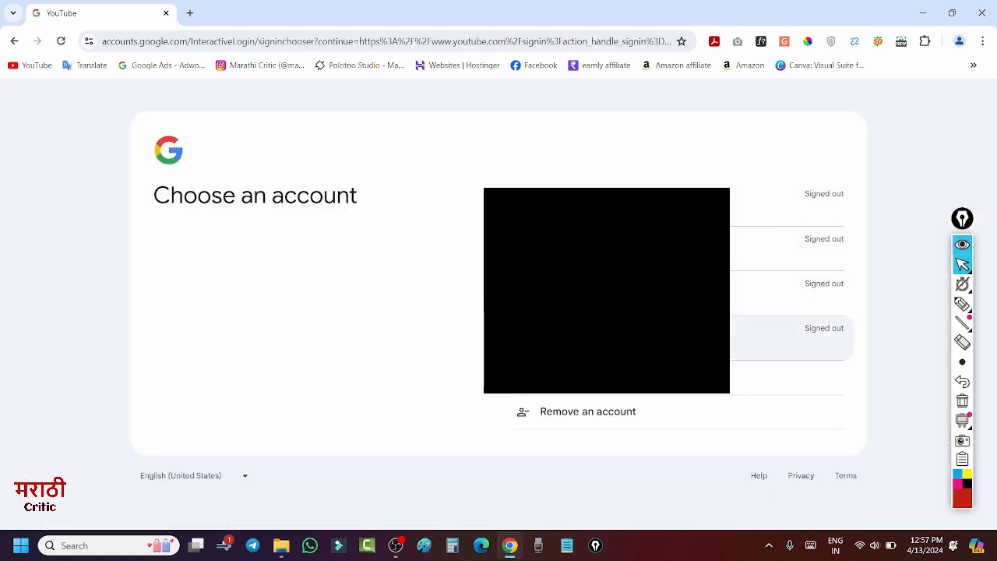
left_click(810, 338)
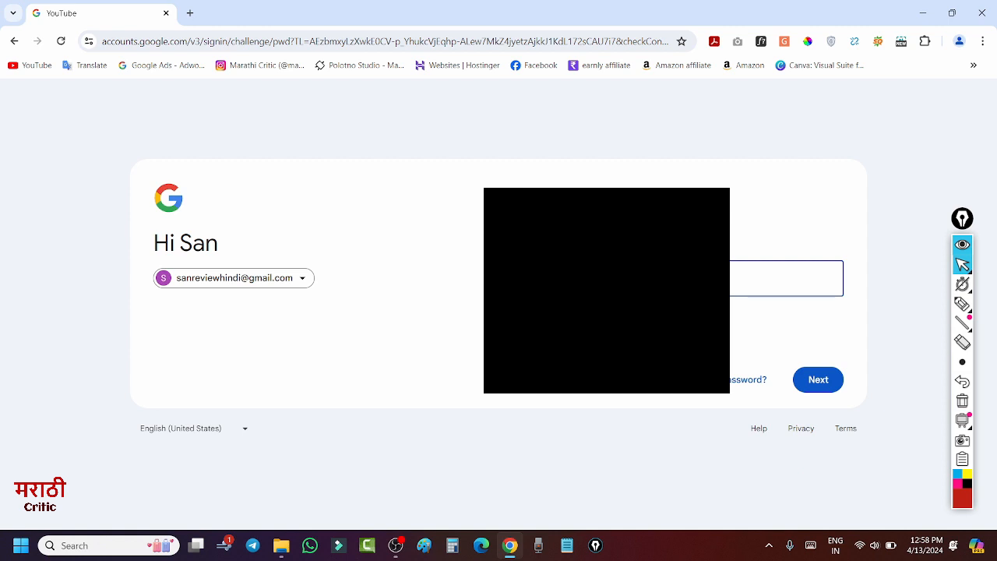
left_click(819, 382)
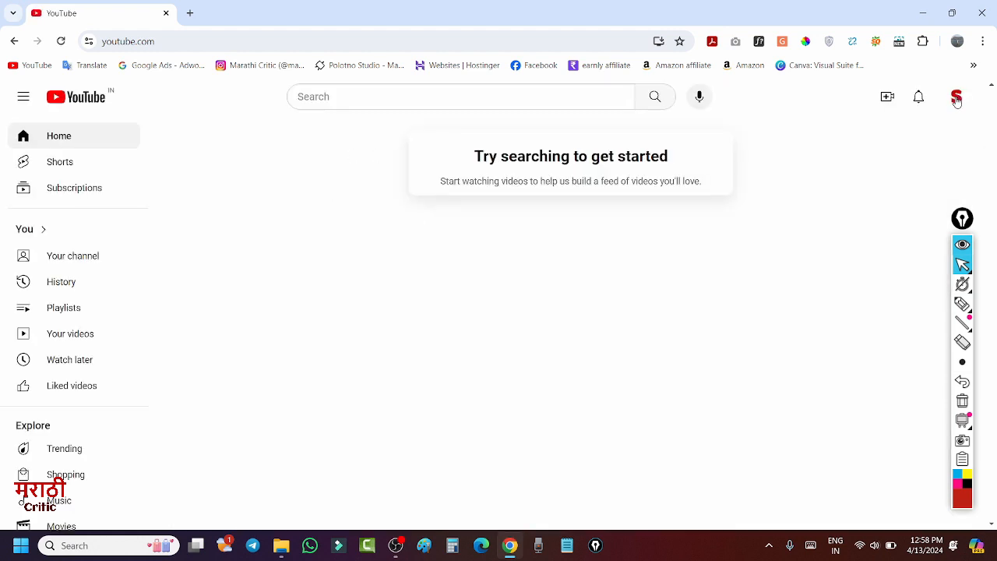
Circle the SCIDMA profile picture with the annotation pen and open the account menu
left_click(956, 98)
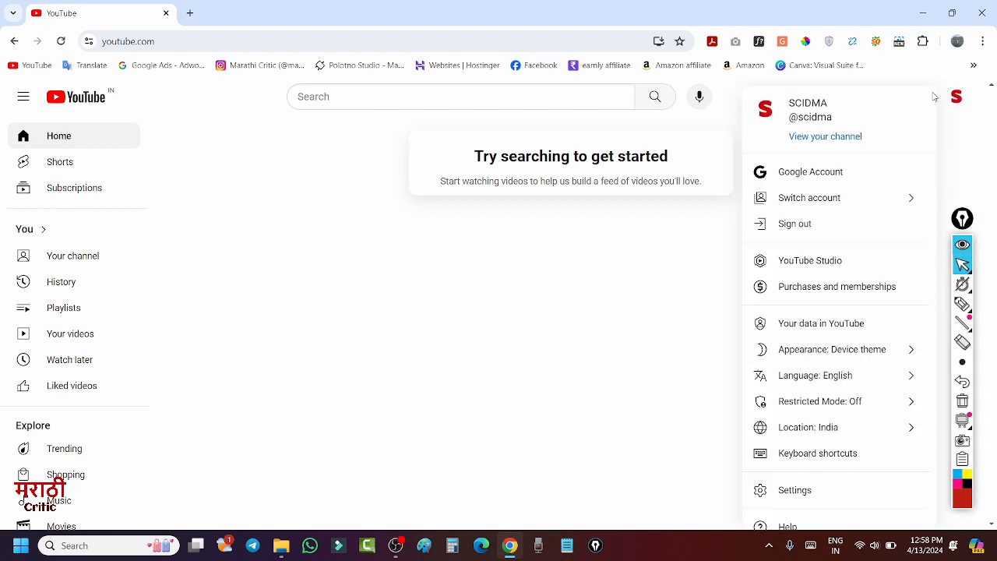
left_click(724, 127)
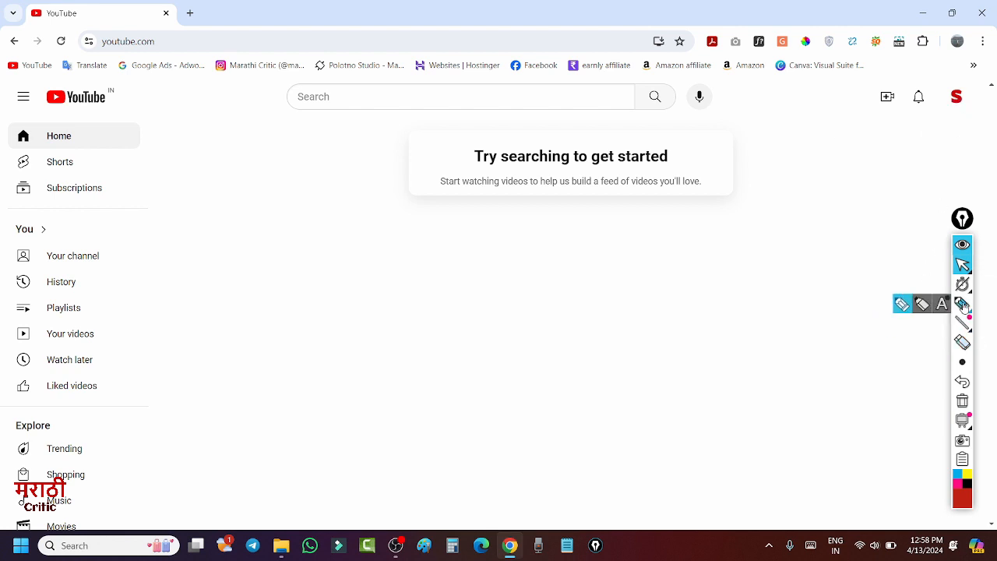
left_click(963, 305)
mouse_move(965, 87)
left_mouse_down()
mouse_move(949, 92)
mouse_move(975, 112)
mouse_move(955, 80)
mouse_move(946, 85)
left_mouse_up()
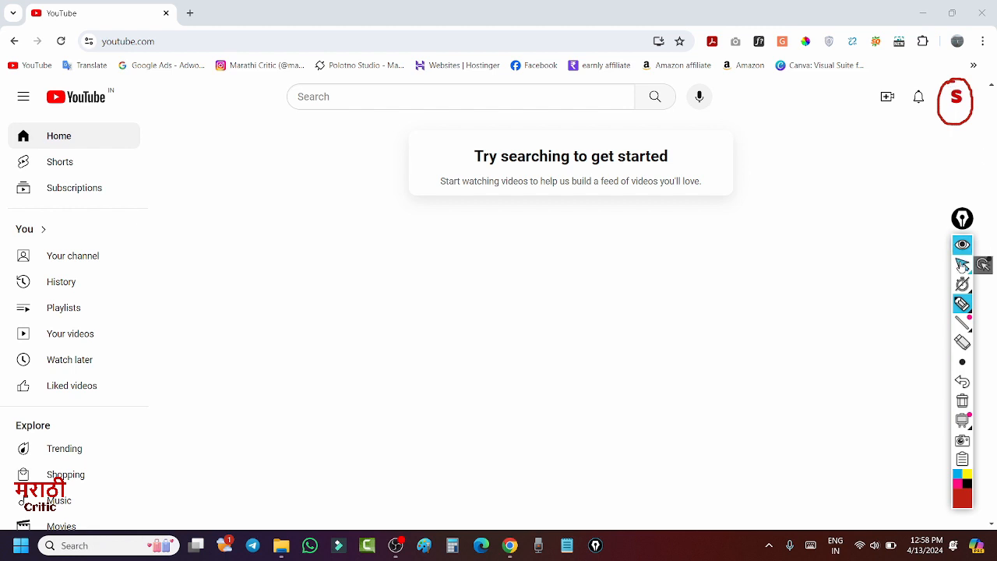
left_click(960, 265)
left_click(956, 99)
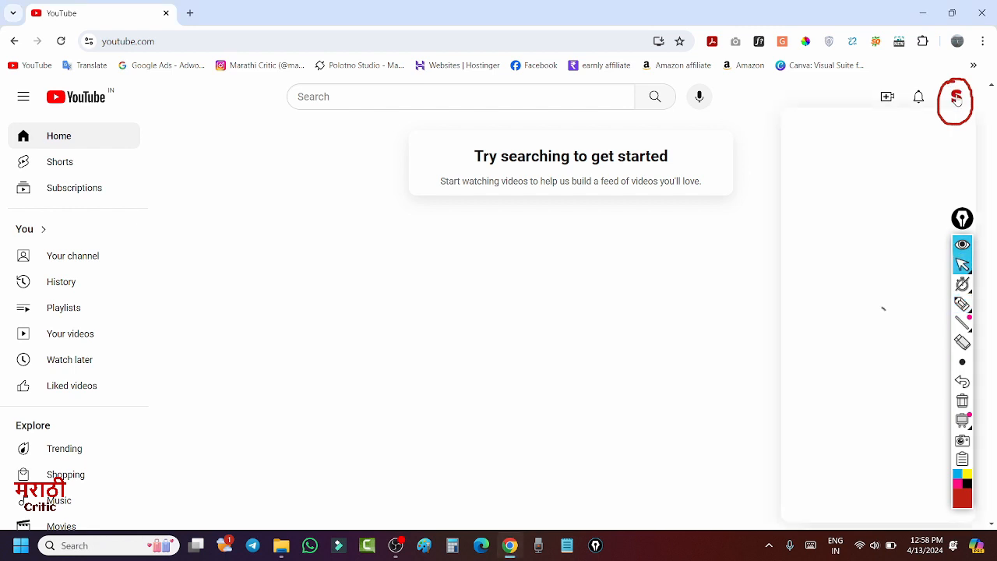
Circle the YouTube Studio and View your channel entries in the account menu with the annotation pen
left_click(963, 304)
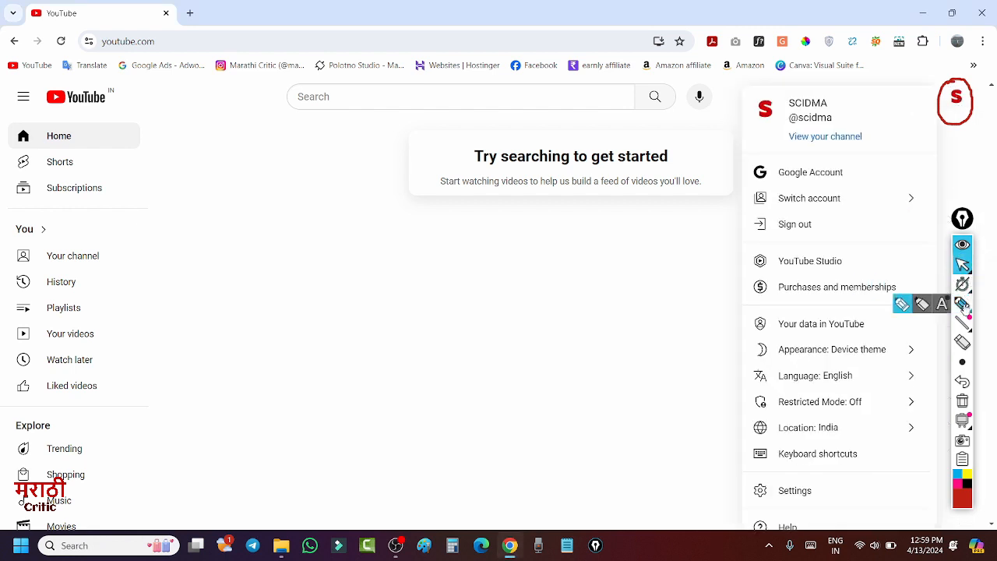
left_click(902, 305)
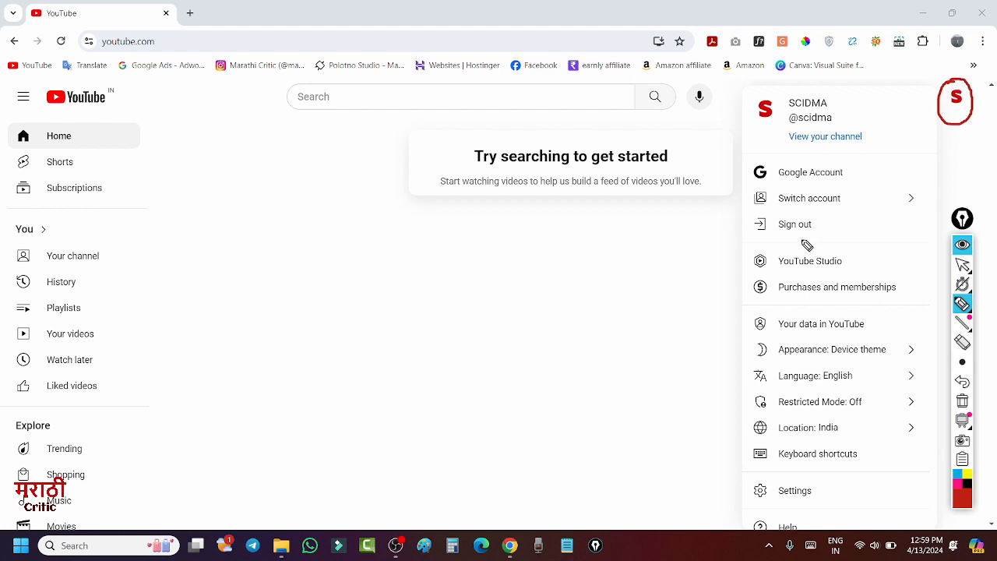
mouse_move(806, 245)
left_mouse_down()
mouse_move(744, 256)
mouse_move(781, 270)
mouse_move(852, 268)
mouse_move(842, 254)
mouse_move(791, 252)
left_mouse_up()
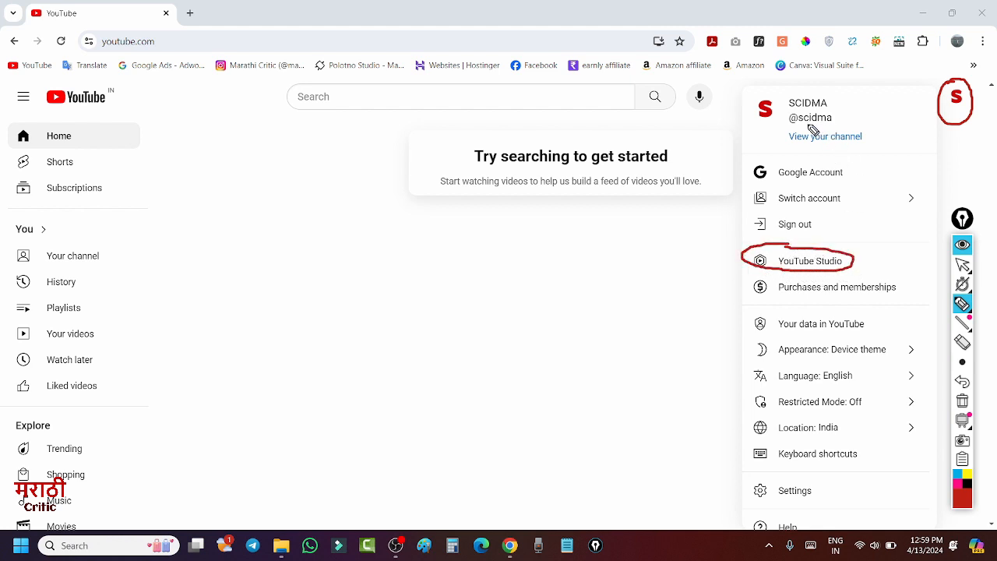
mouse_move(810, 126)
left_mouse_down()
mouse_move(784, 133)
mouse_move(825, 163)
mouse_move(874, 145)
mouse_move(842, 123)
mouse_move(810, 127)
left_mouse_up()
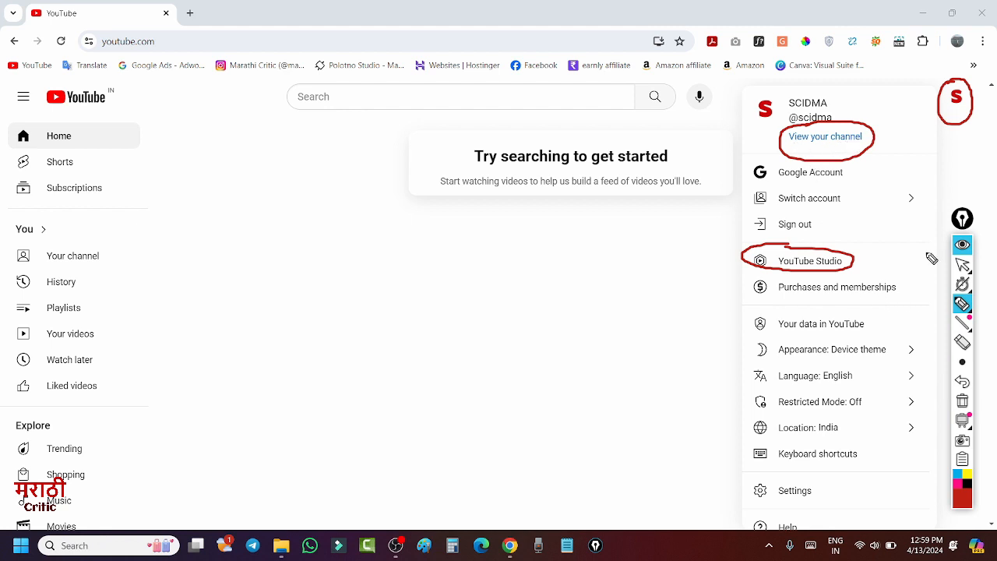
Open the SCIDMA channel page from the account menu and erase all pen annotations
left_click(962, 264)
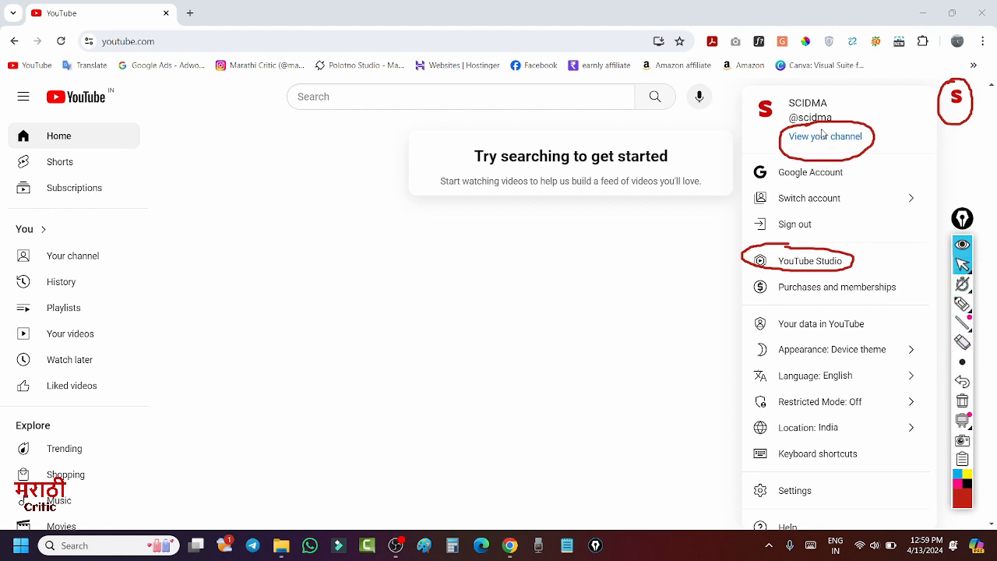
left_click(818, 137)
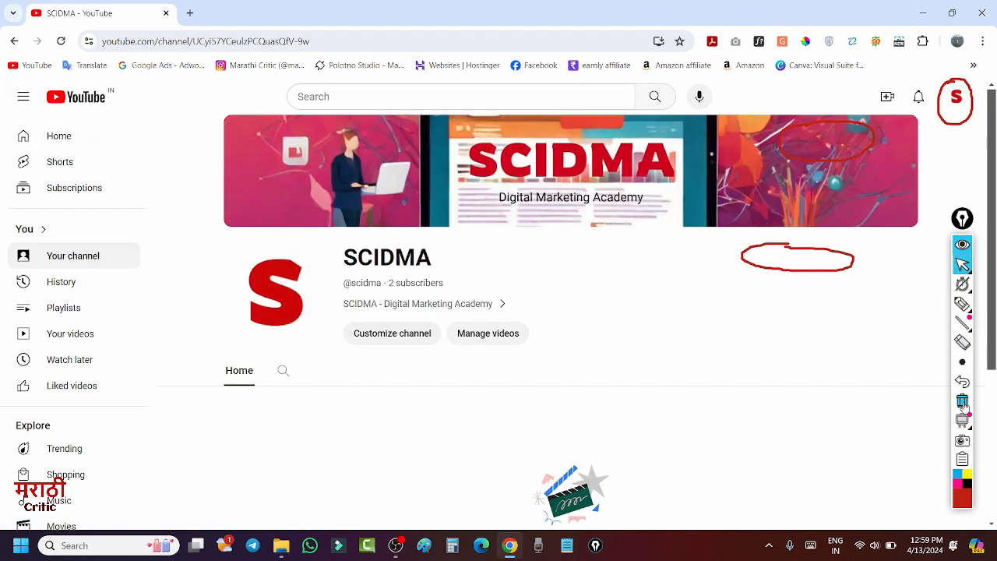
left_click(962, 399)
Open the SCIDMA channel's video management in YouTube Studio and switch to the channel dashboard
scroll(617, 364, "down", 1)
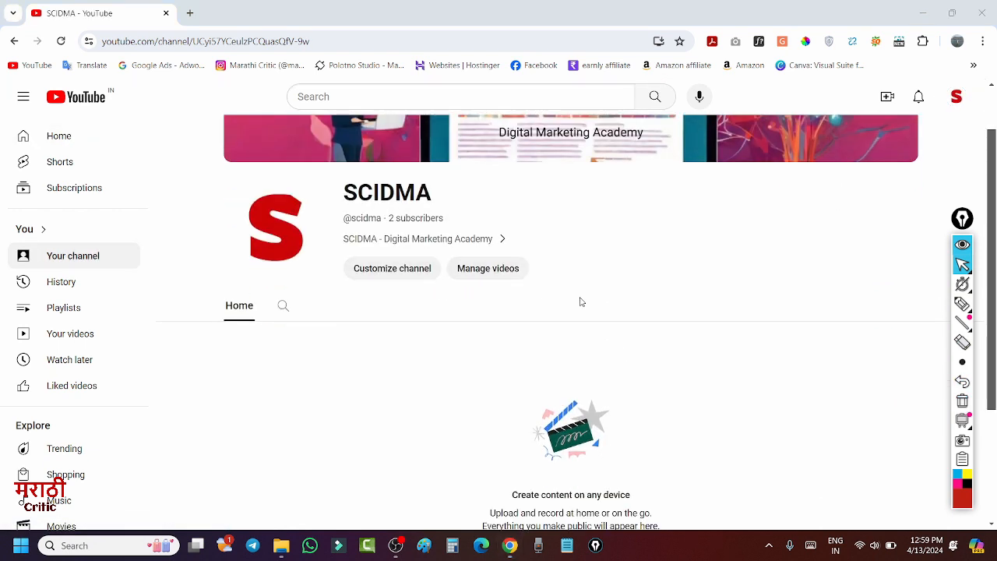
scroll(615, 302, "up", 1)
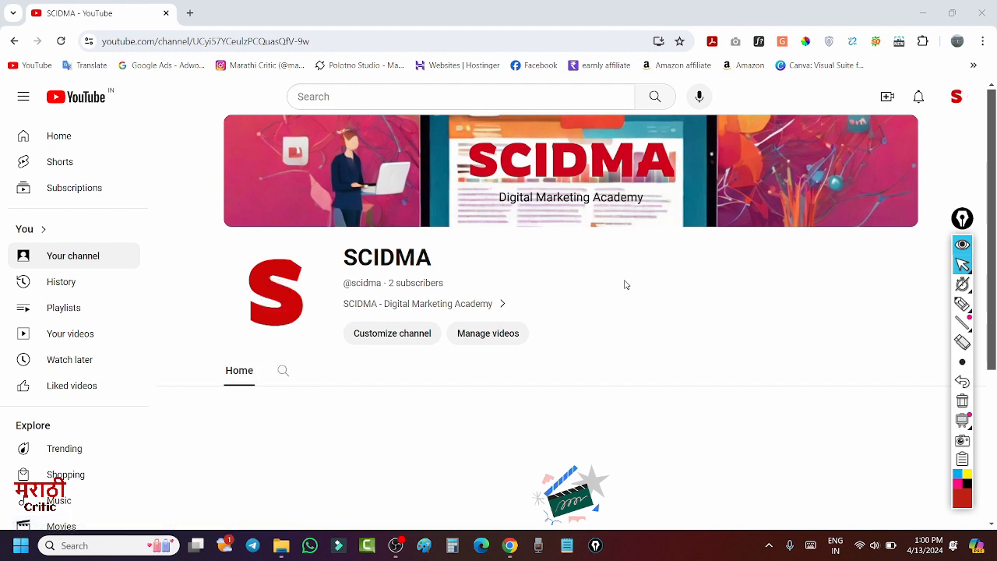
scroll(626, 283, "down", 1)
scroll(629, 280, "up", 1)
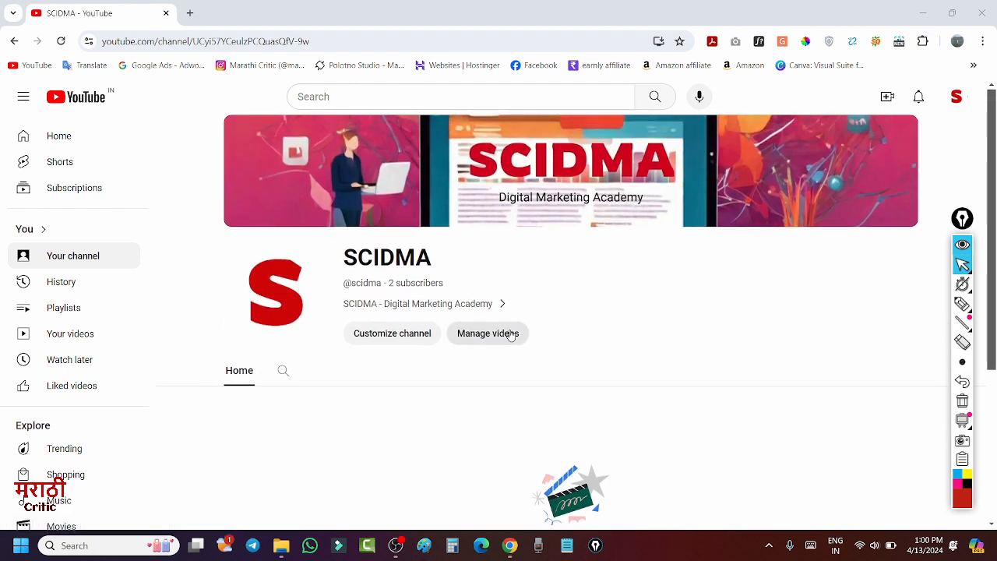
left_click(507, 335)
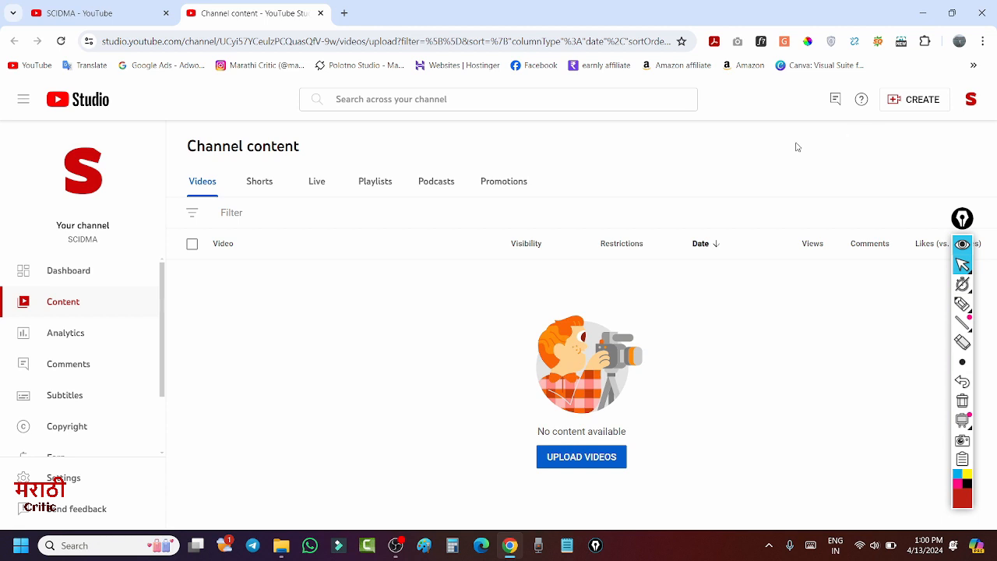
left_click(66, 277)
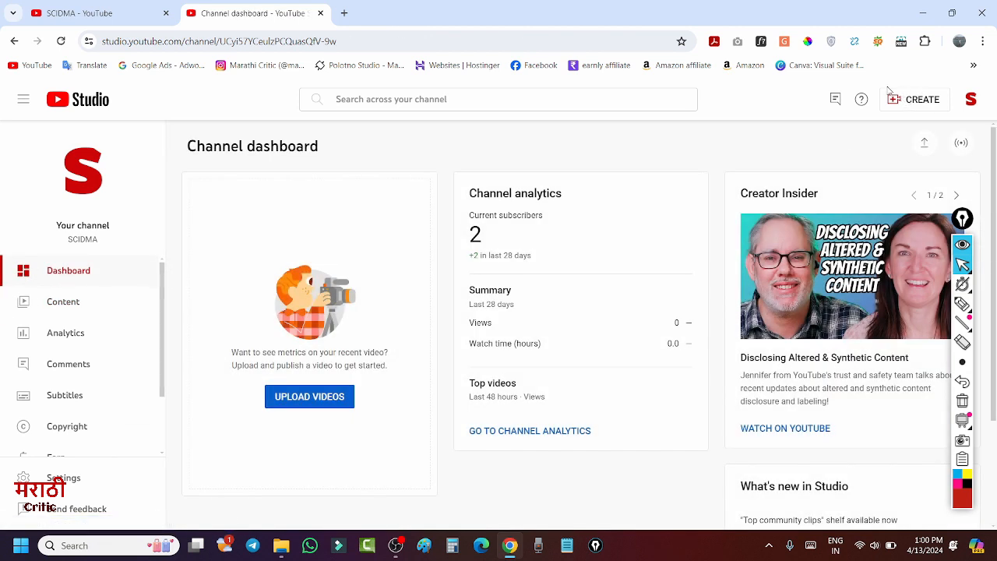
Circle the CREATE button on the YouTube Studio dashboard with the annotation pen
left_click(962, 304)
mouse_move(883, 85)
left_mouse_down()
mouse_move(887, 126)
mouse_move(950, 105)
mouse_move(938, 83)
mouse_move(888, 85)
left_mouse_up()
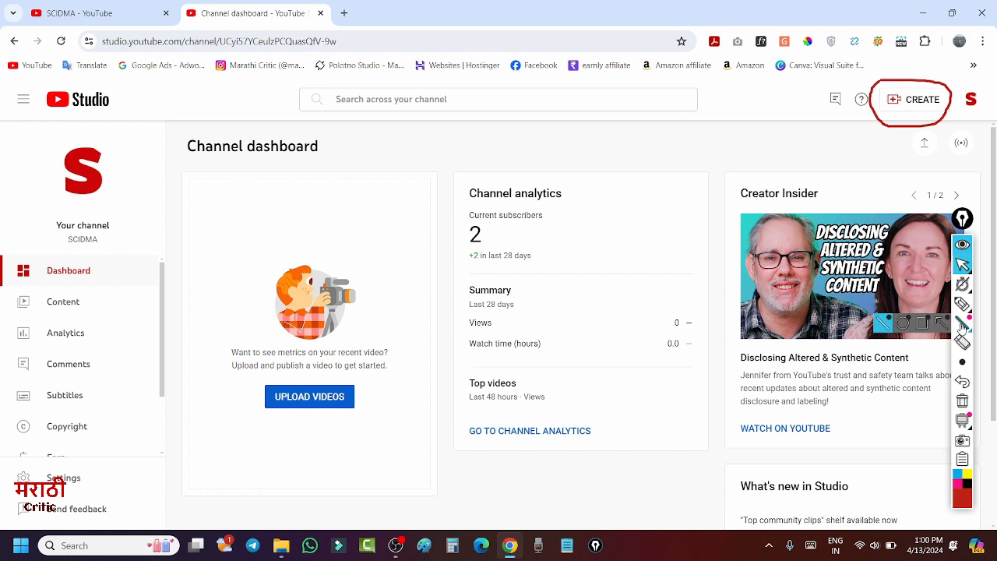
left_click(962, 305)
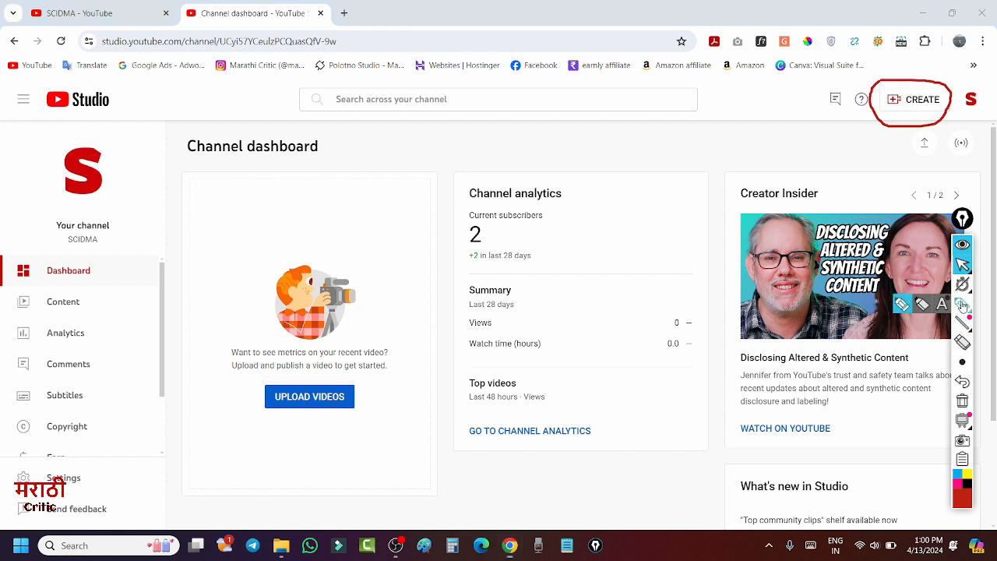
Circle the UPLOAD VIDEOS button on the dashboard with the annotation pen and erase all annotations
mouse_move(338, 357)
left_mouse_down()
mouse_move(236, 404)
mouse_move(500, 424)
mouse_move(336, 355)
left_mouse_up()
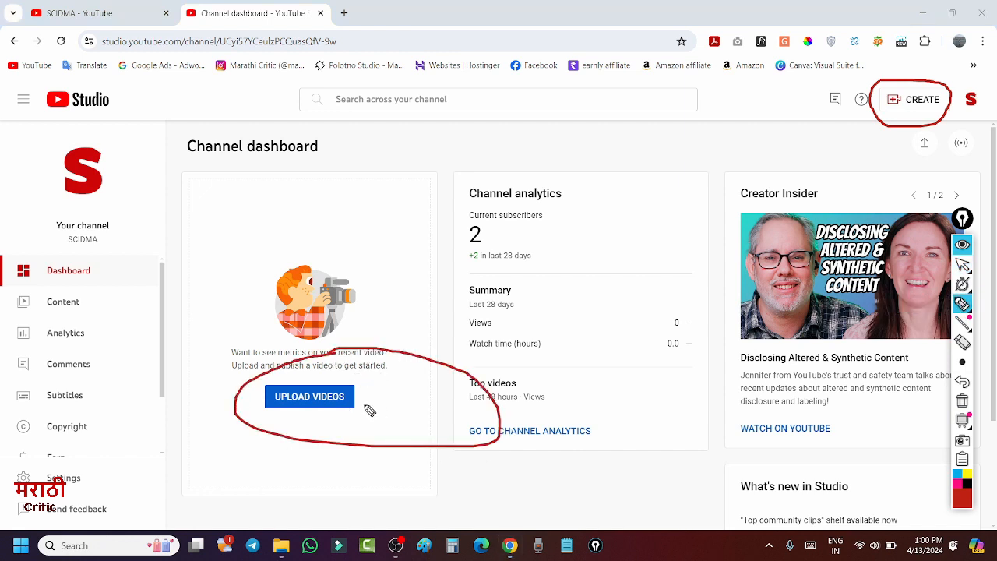
left_click(962, 400)
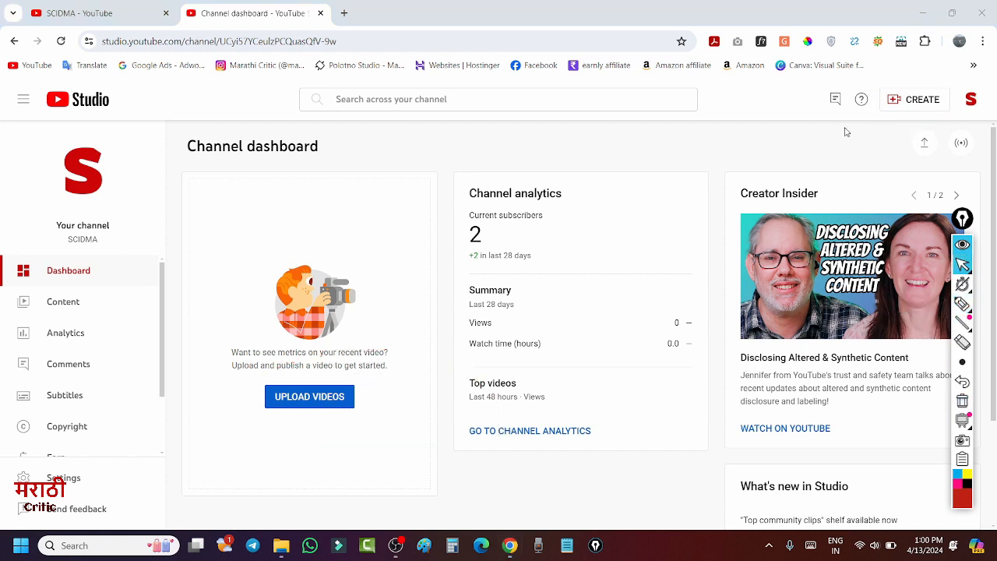
Start a new video upload and choose the SCIDMA Digital Merketing video file from the Work (E:) drive
left_click(902, 104)
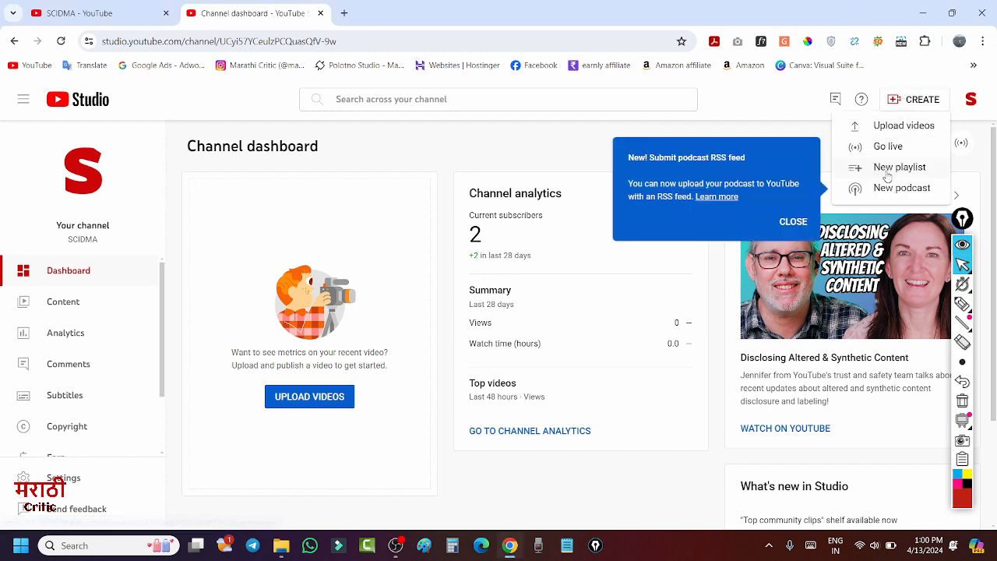
left_click(902, 127)
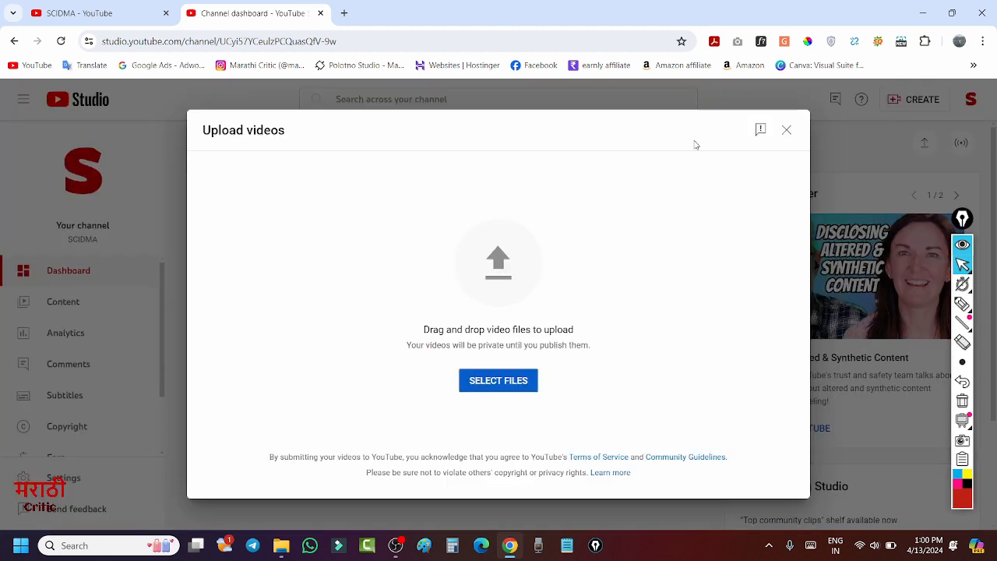
left_click(499, 384)
scroll(267, 206, "down", 5)
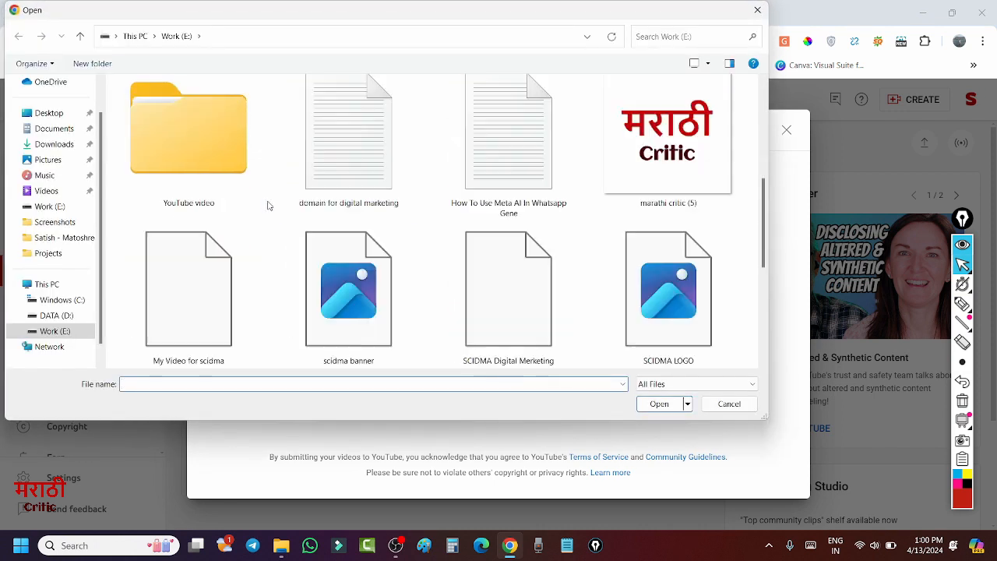
scroll(195, 203, "down", 3)
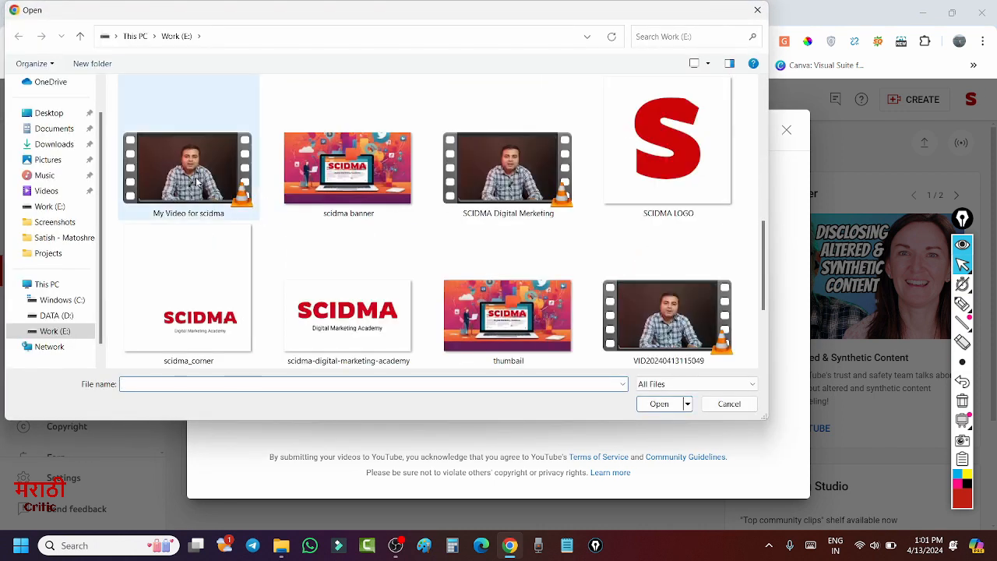
left_click(496, 200)
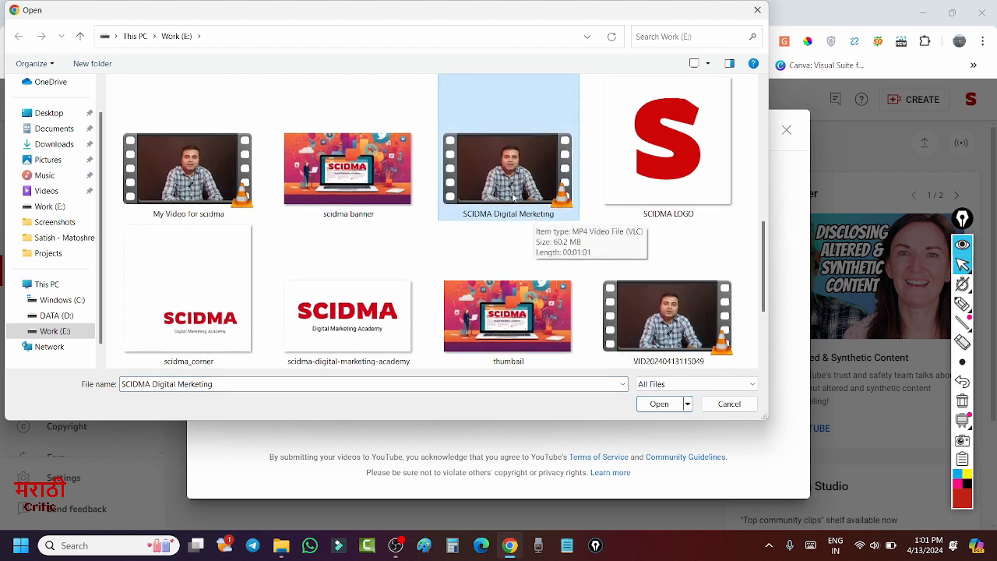
left_click(659, 403)
Request a custom thumbnail upload for the video and open the required phone verification page
scroll(310, 347, "down", 3)
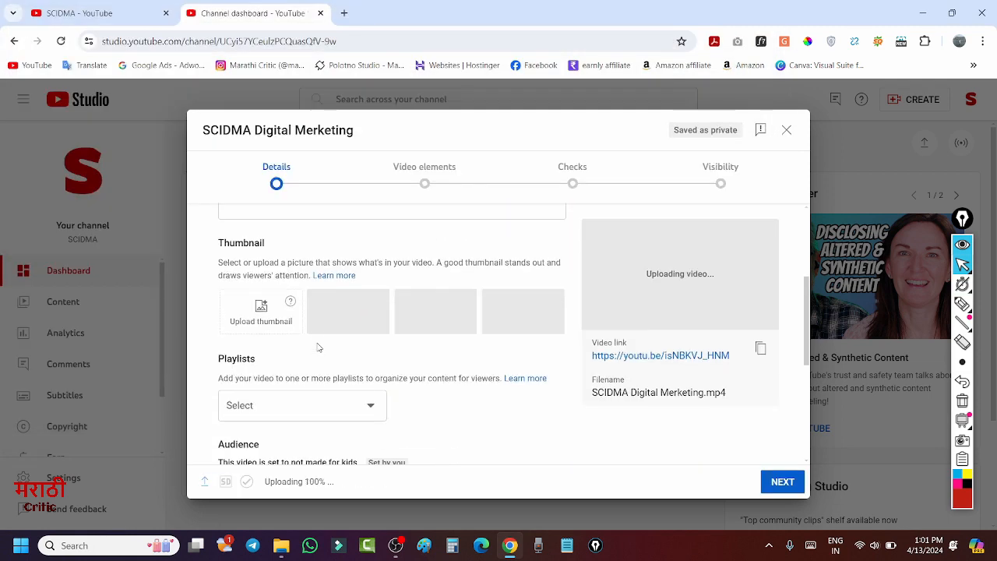
left_click(260, 311)
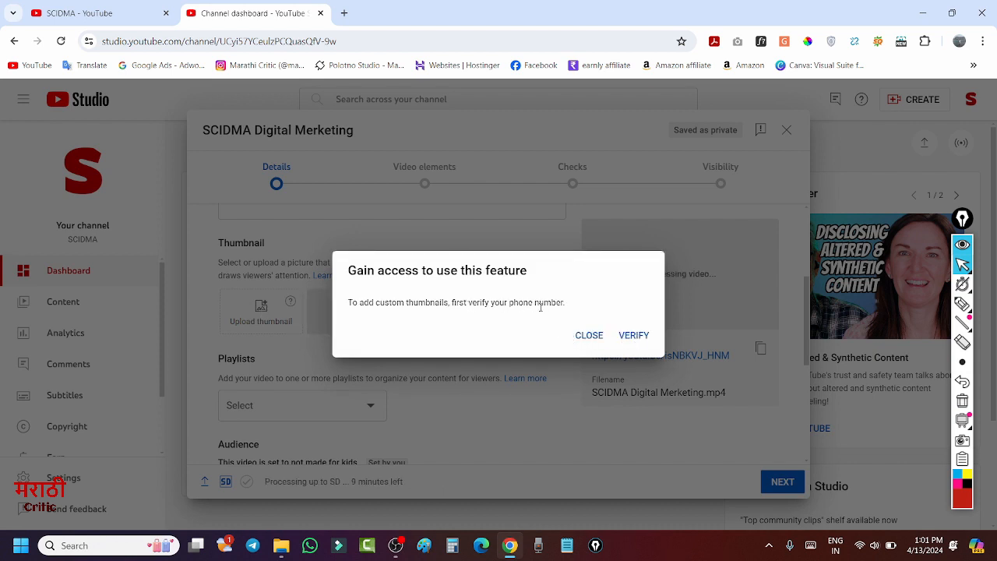
left_click(635, 337)
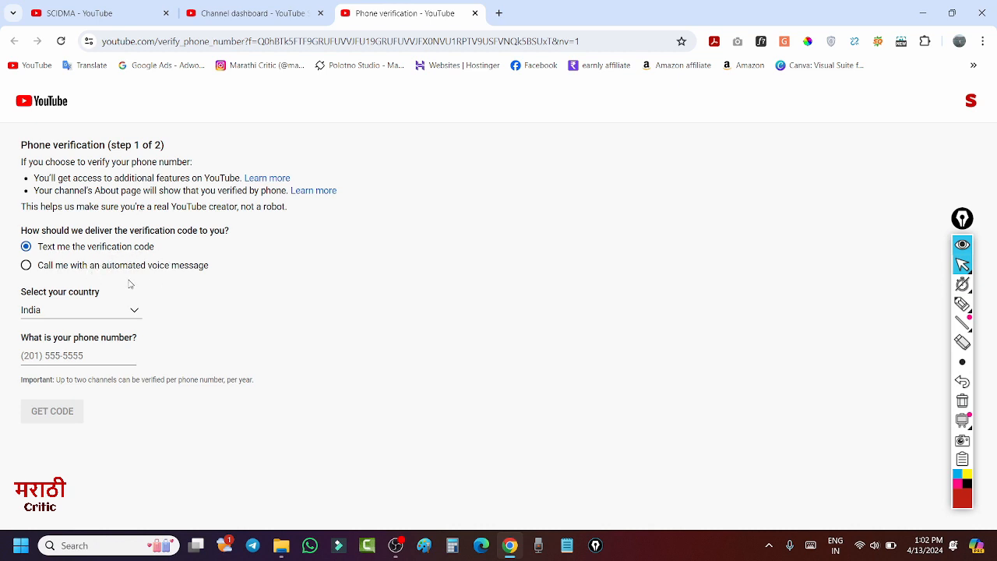
Verify the channel by text message with India as country, entering the phone number and verification code, and close the verification page
left_click(69, 310)
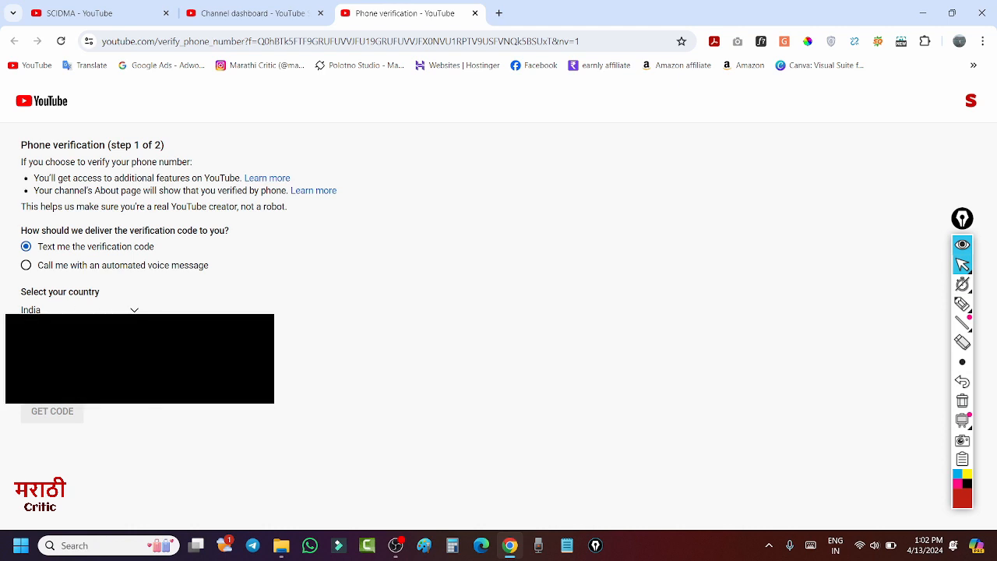
left_click(47, 413)
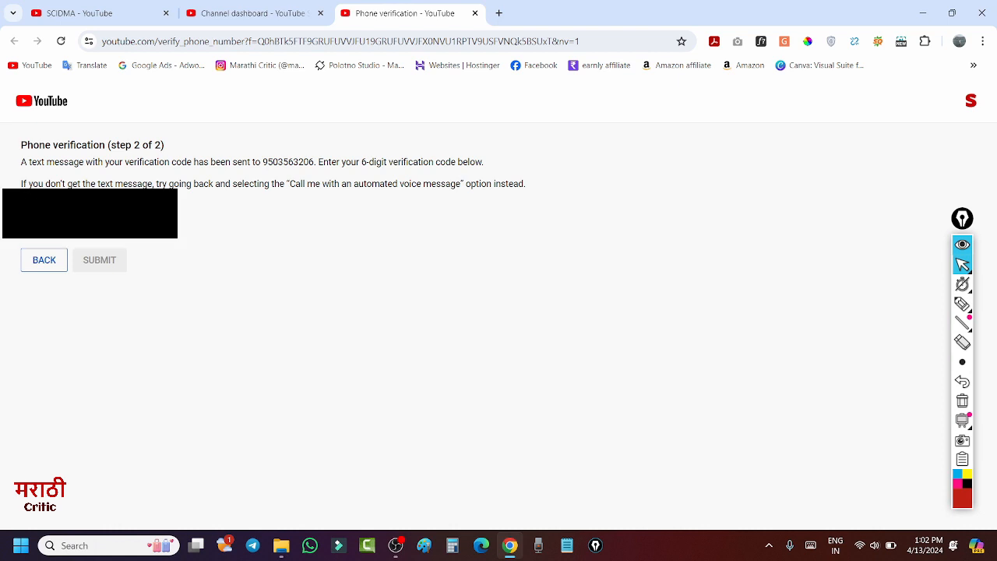
left_click(106, 265)
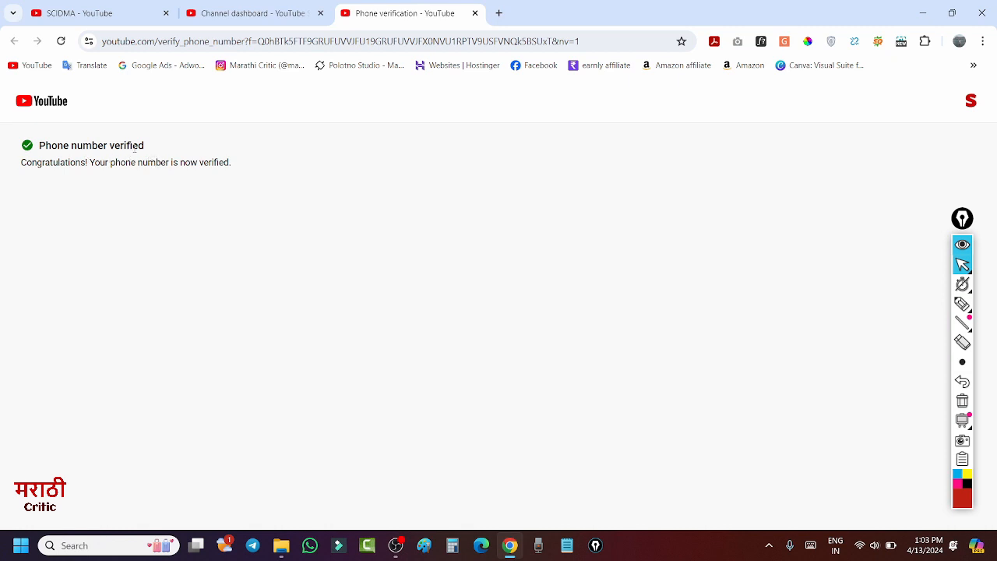
left_click(474, 13)
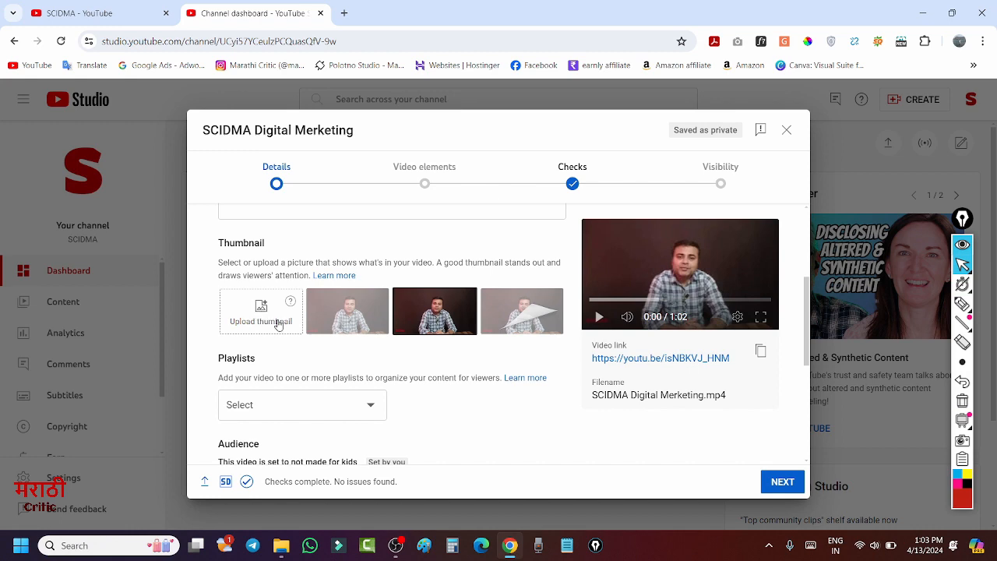
Try again to upload a custom thumbnail for the video and dismiss the access notice
left_click(278, 324)
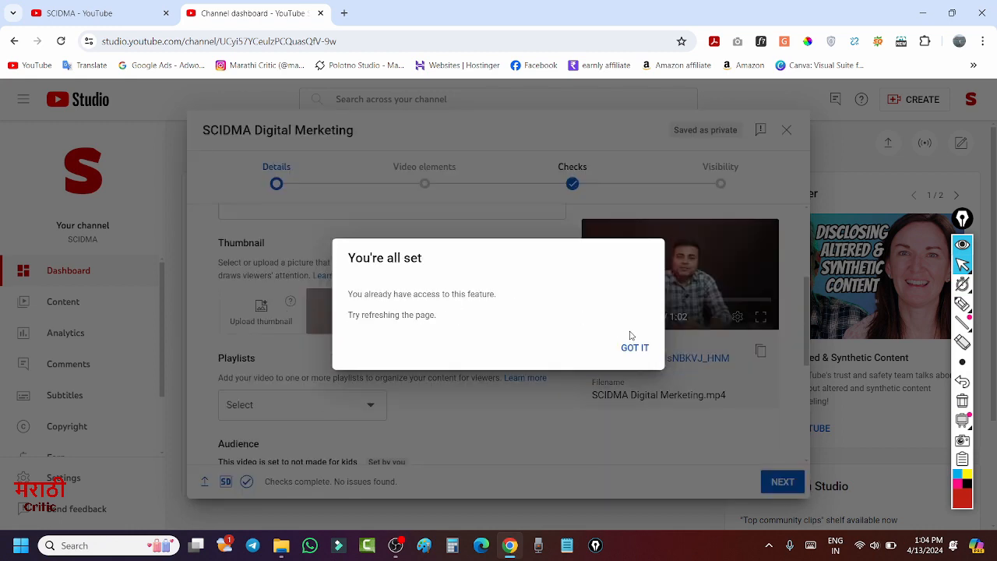
left_click(632, 348)
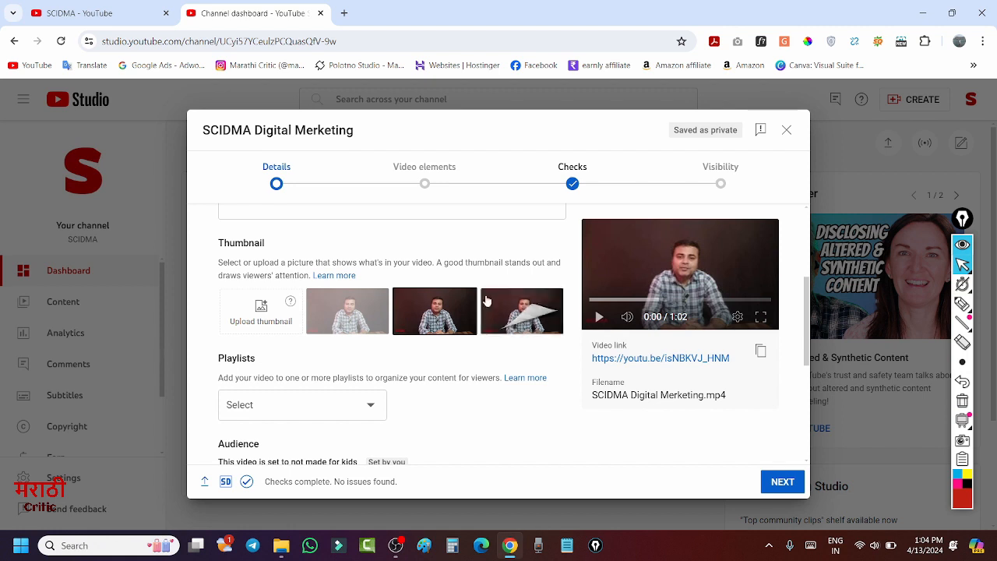
Examine the video's title in the upload details and open the empty description for editing
scroll(359, 331, "up", 3)
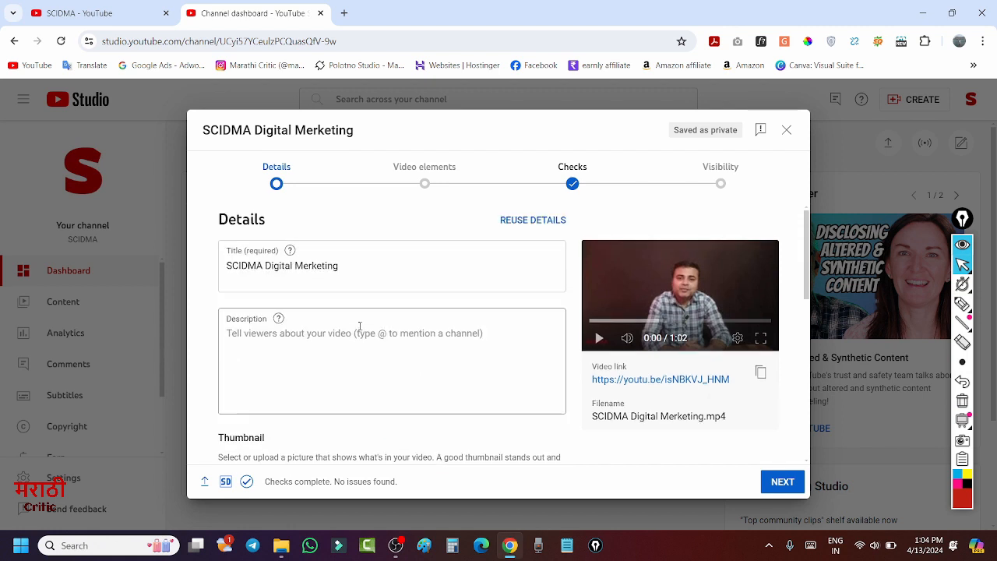
left_click(255, 265)
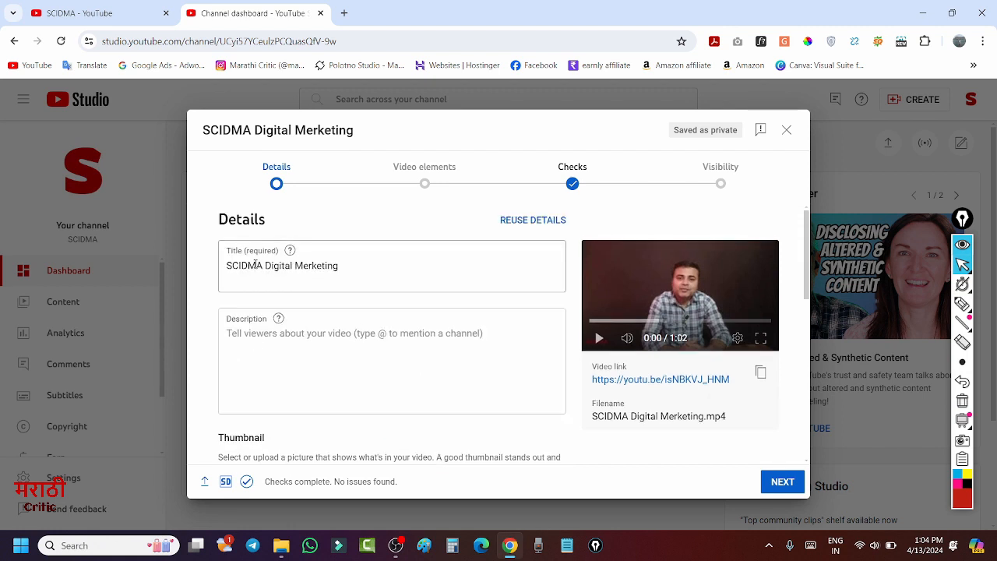
left_click(359, 265)
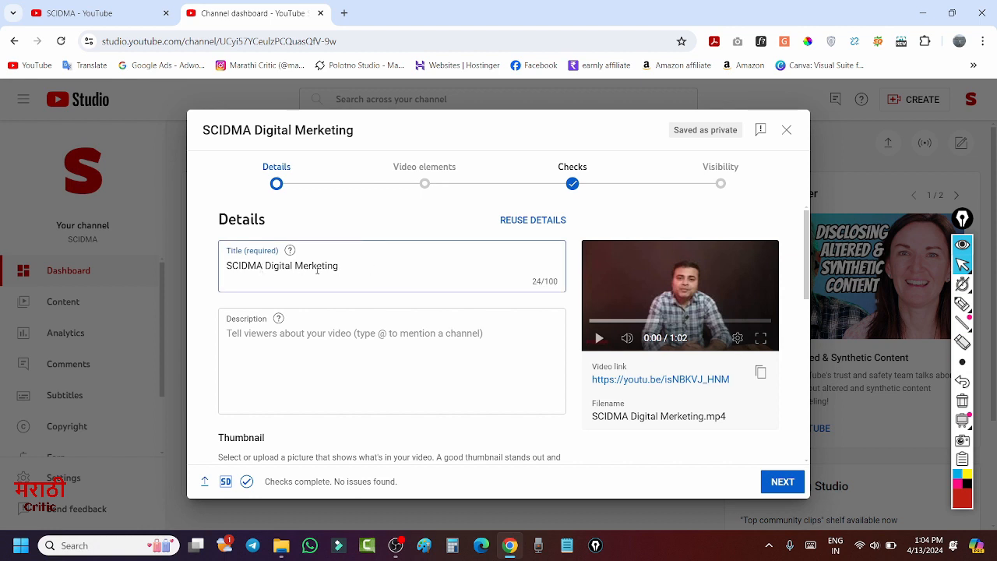
left_click(247, 339)
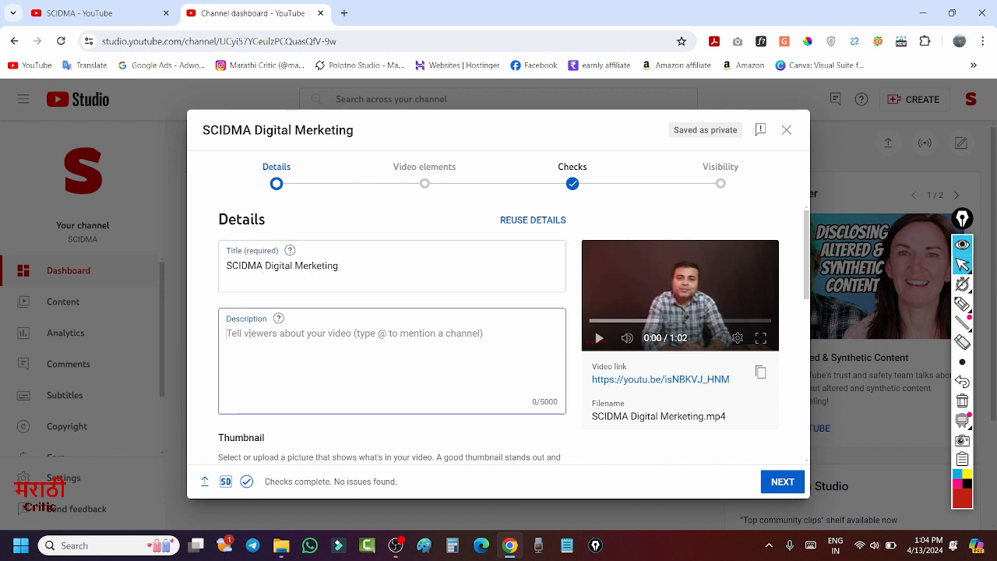
scroll(265, 341, "down", 1)
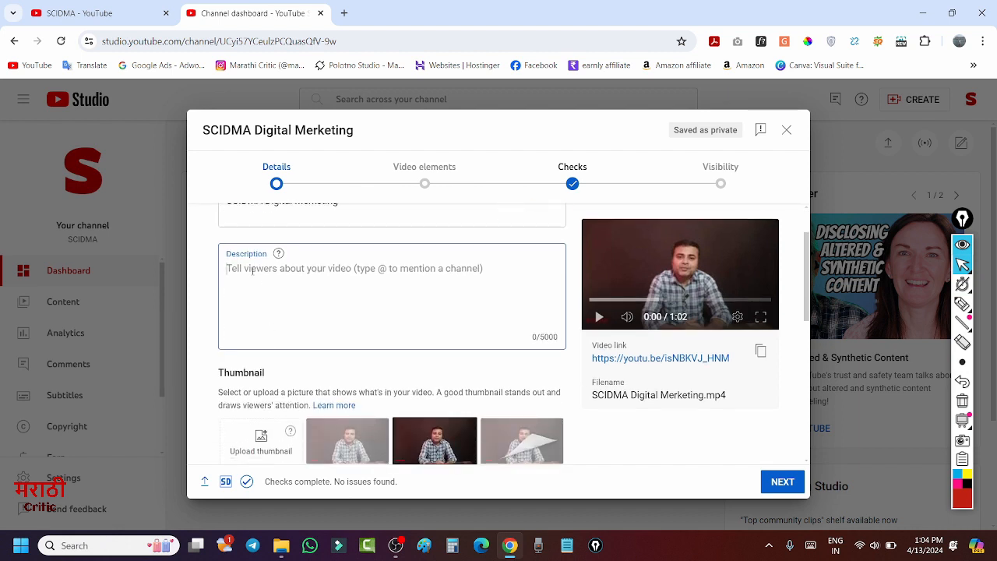
Copy the video title "SCIDMA Digital Merketing" into the empty video description
scroll(253, 271, "up", 1)
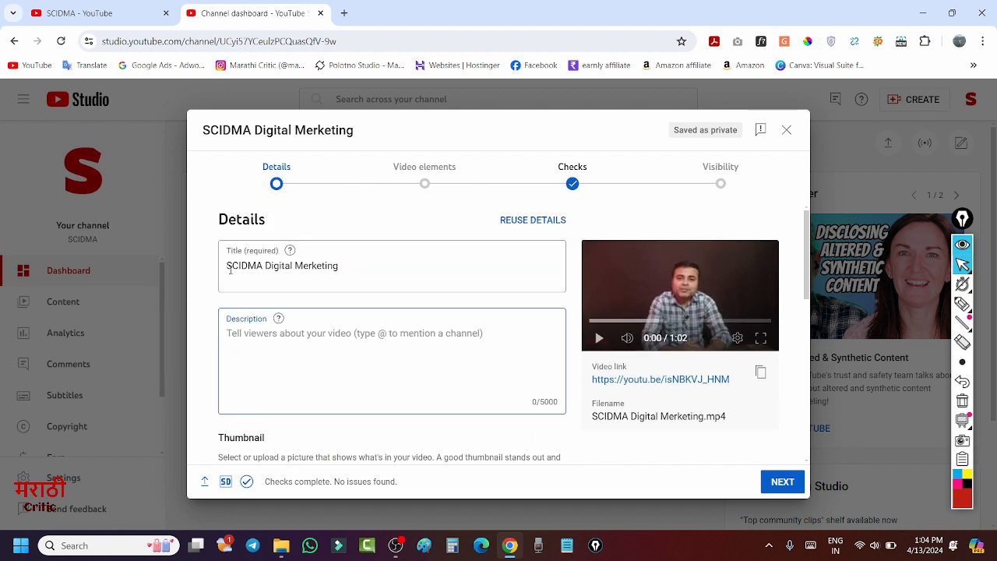
triple_click(242, 266)
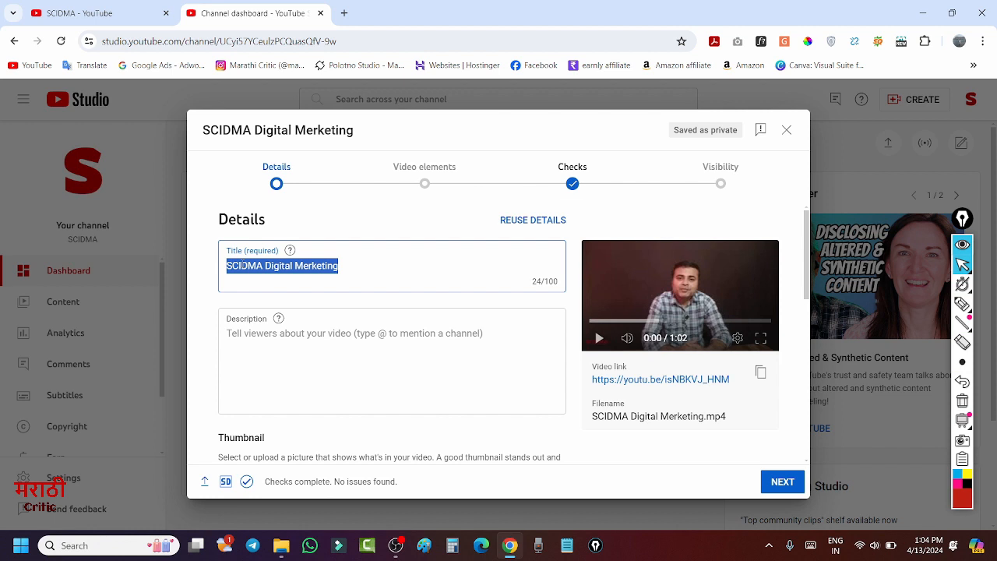
key("ctrl+c")
left_click(249, 343)
key("ctrl+v")
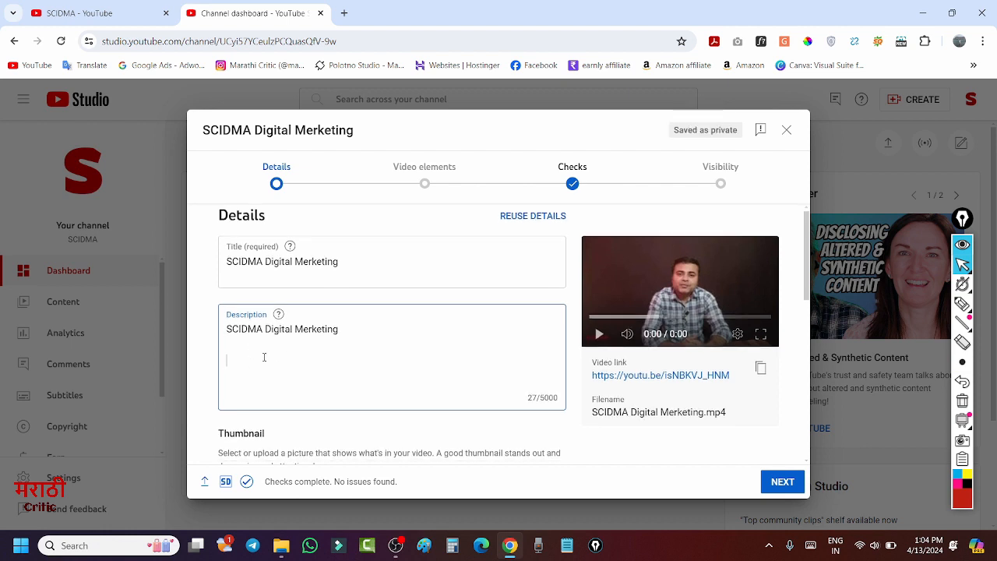
Add the keyword line "digital marketing, #digital marketing" below the title text in the video description
scroll(253, 335, "down", 1)
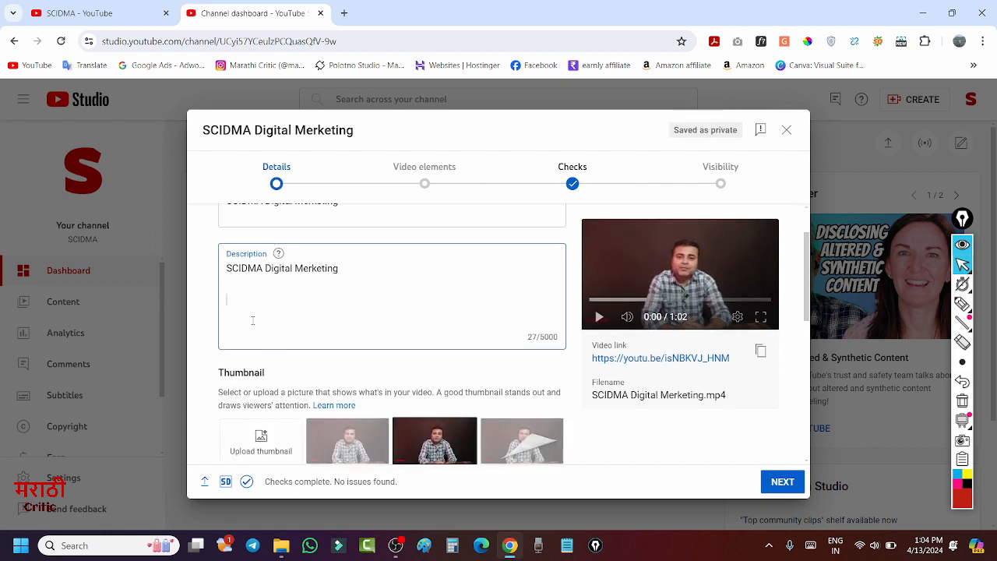
type("go")
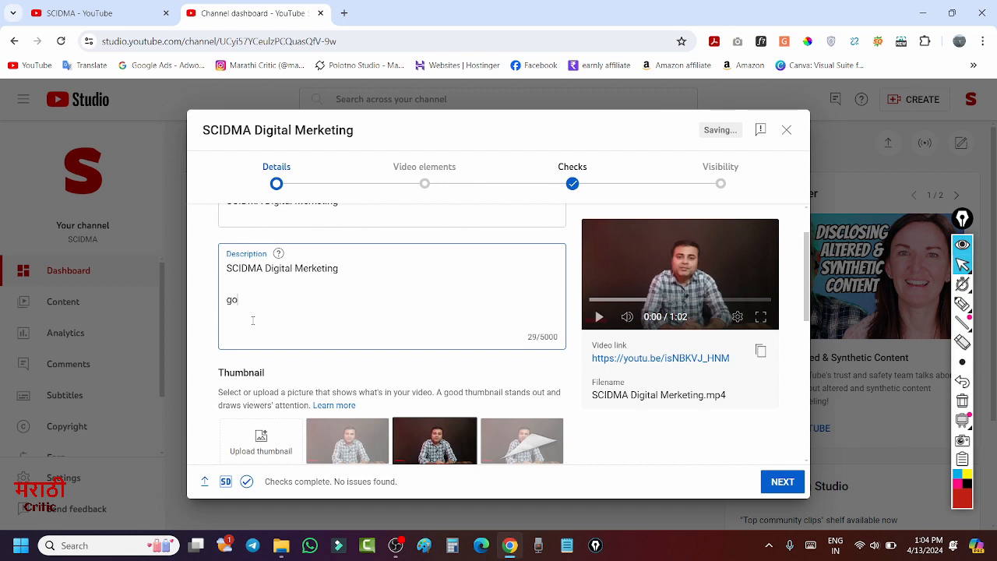
key("BackSpace")
key("BackSpace")
type("digital marketing,")
key("ctrl+v")
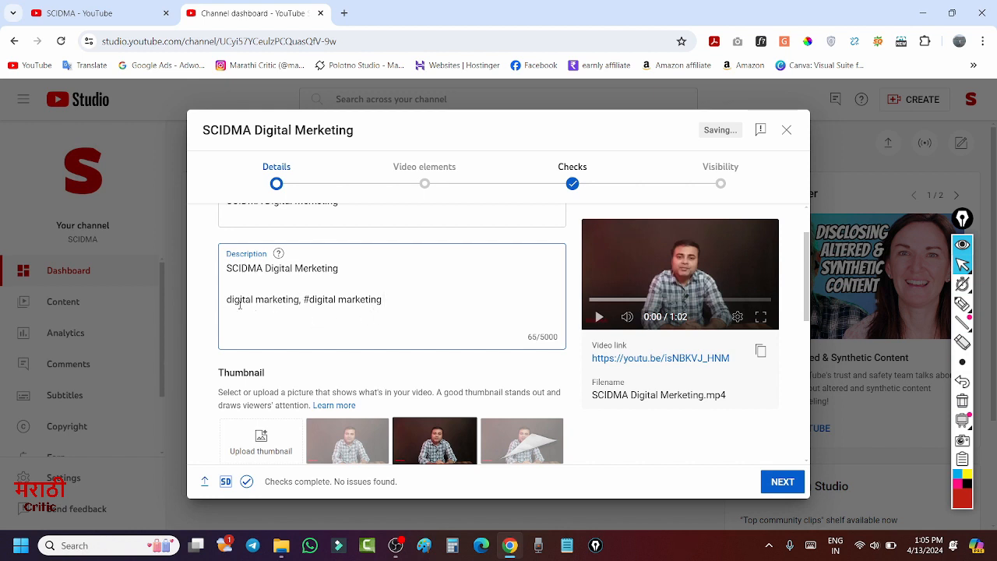
left_click_drag(227, 300, 299, 300)
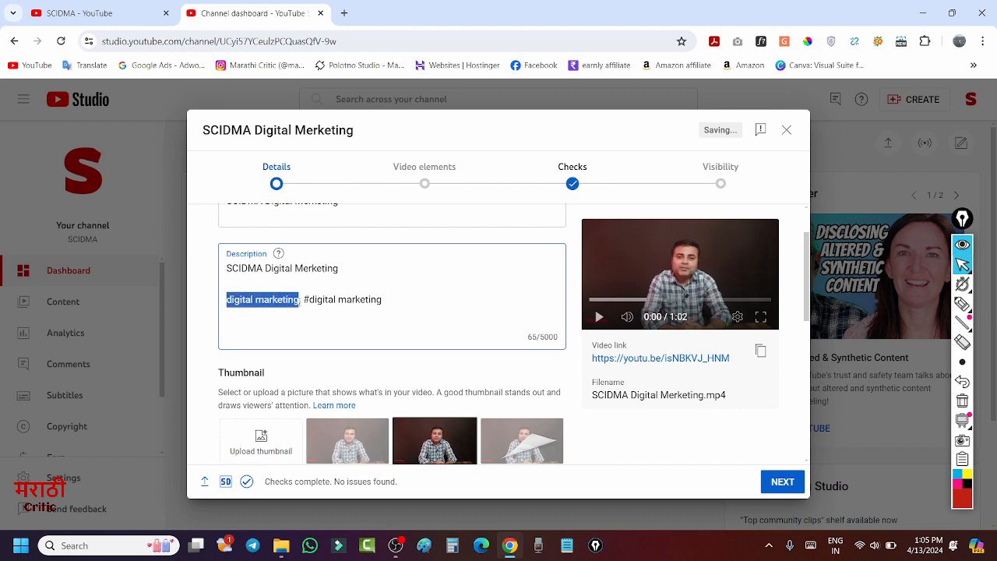
left_click(396, 301)
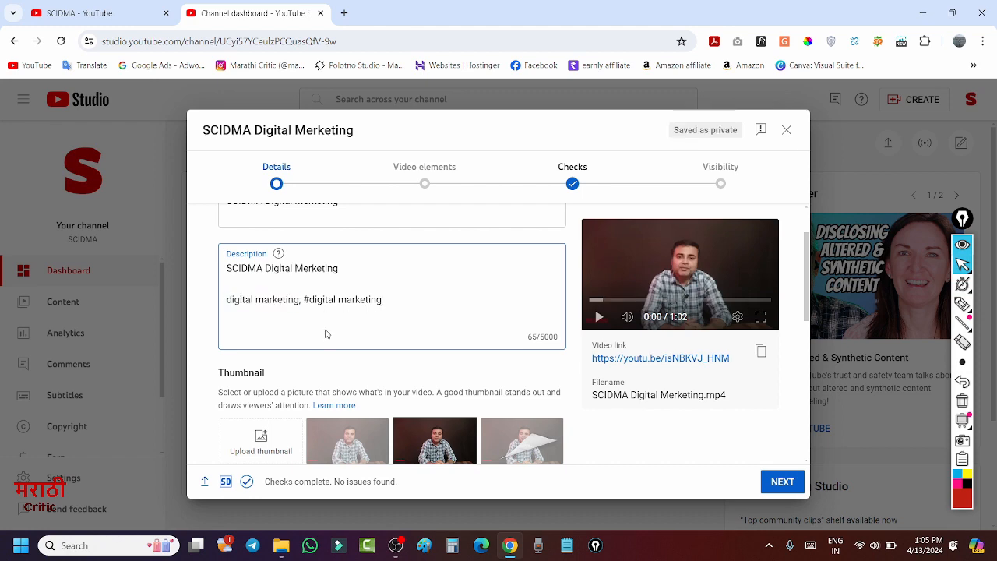
Start a new playlist for the video, entering "digital marketing" as both its title and its description
scroll(326, 333, "down", 3)
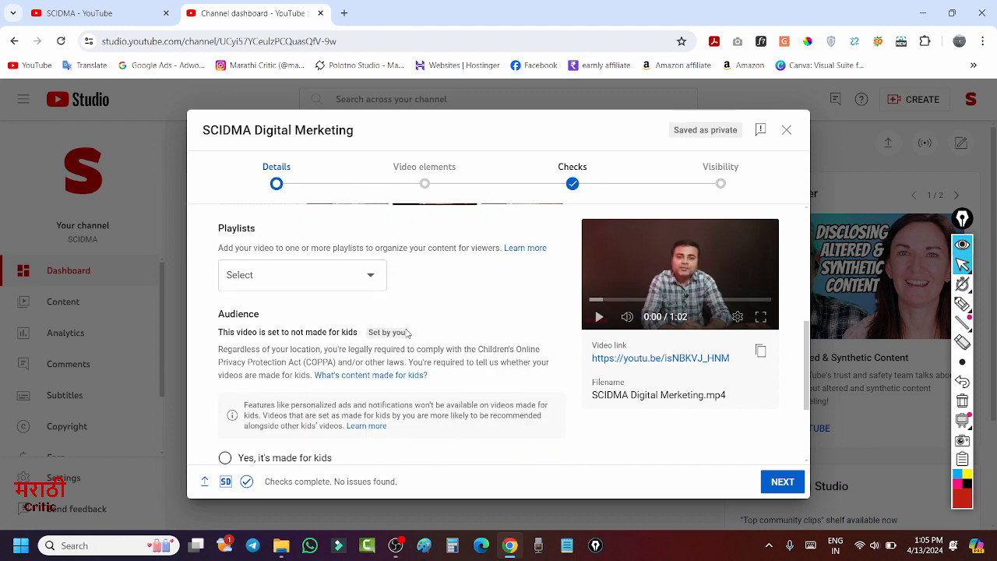
left_click(257, 282)
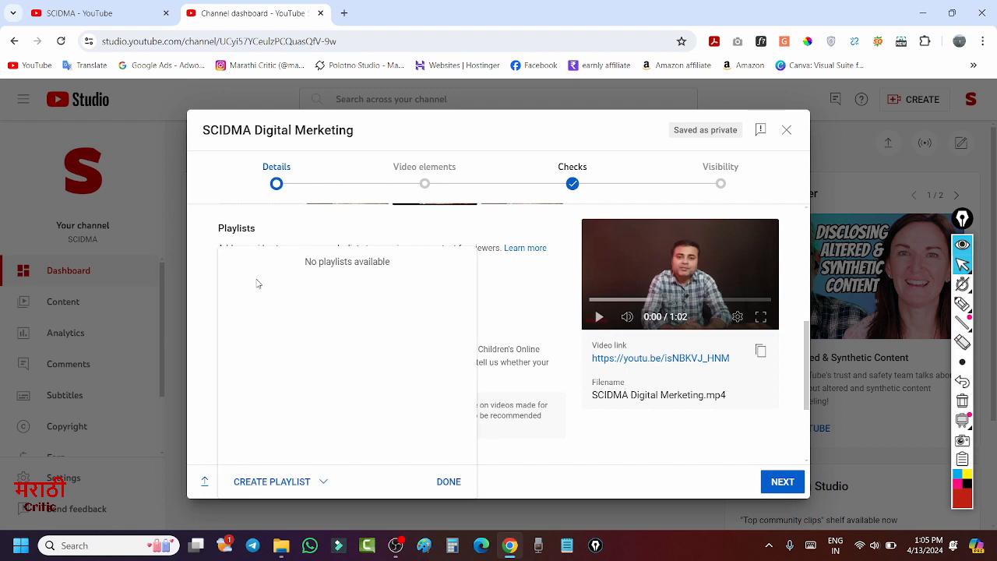
left_click(297, 483)
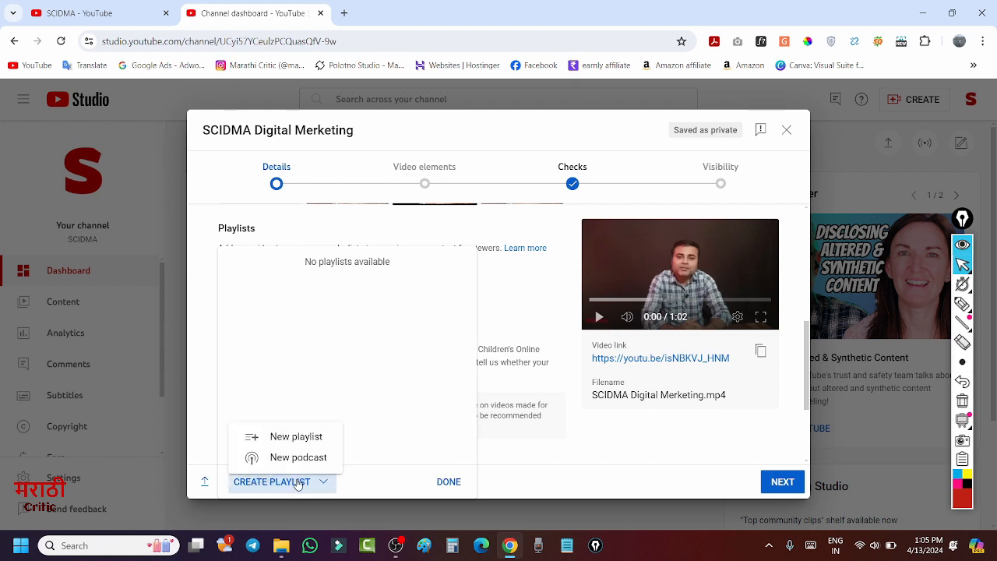
left_click(297, 436)
left_click(378, 224)
type("digital marketing")
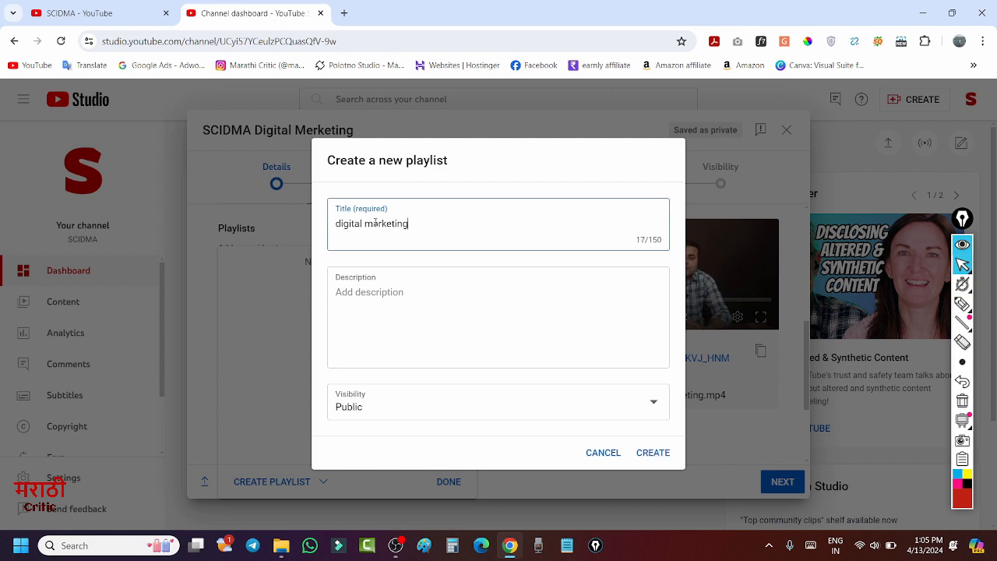
left_click(358, 298)
key("ctrl+v")
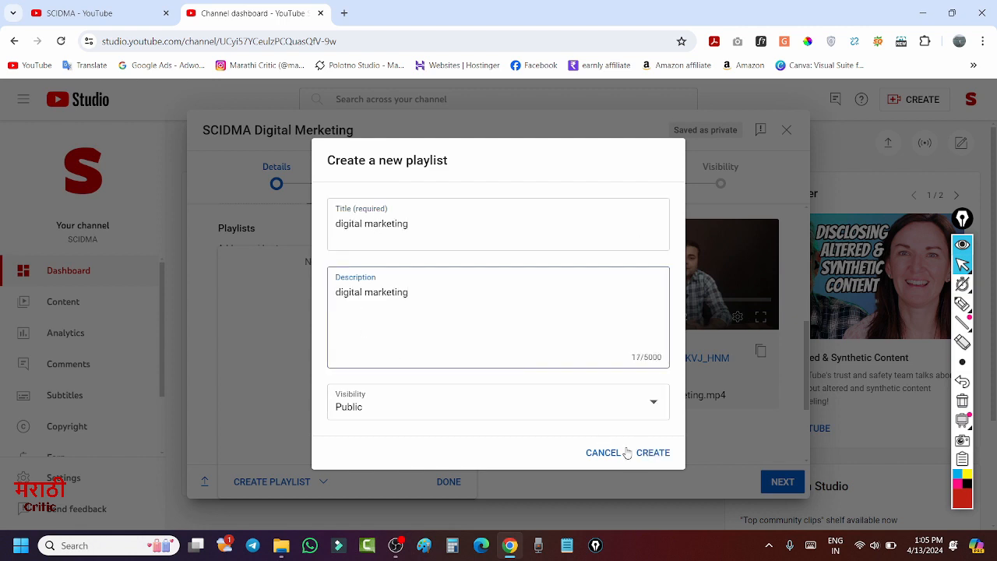
Capitalise the new playlist's title to "Digital marketing", create the playlist and finish the video's playlist selection
left_click_drag(336, 224, 341, 224)
type("D")
left_click_drag(365, 224, 374, 224)
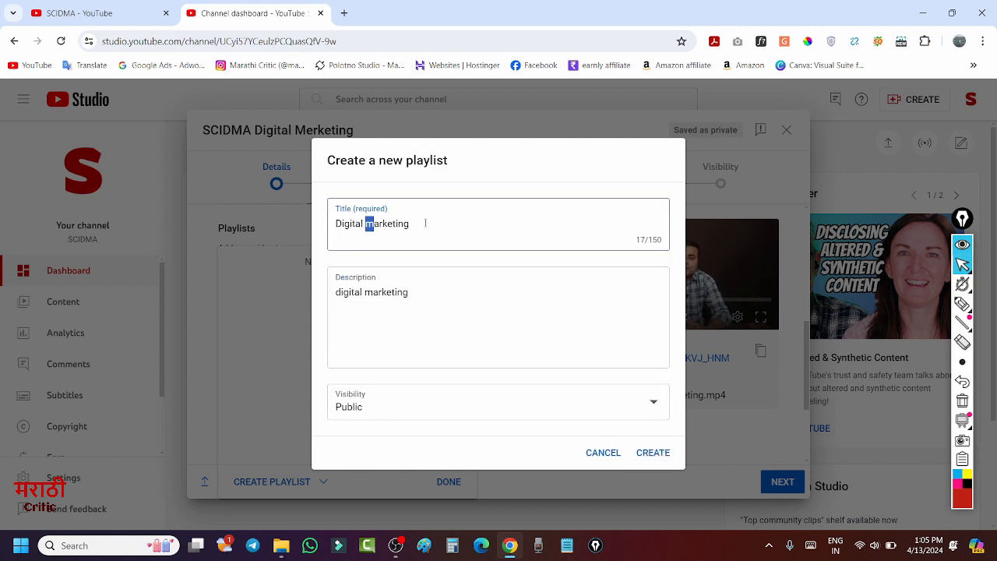
left_click(426, 223)
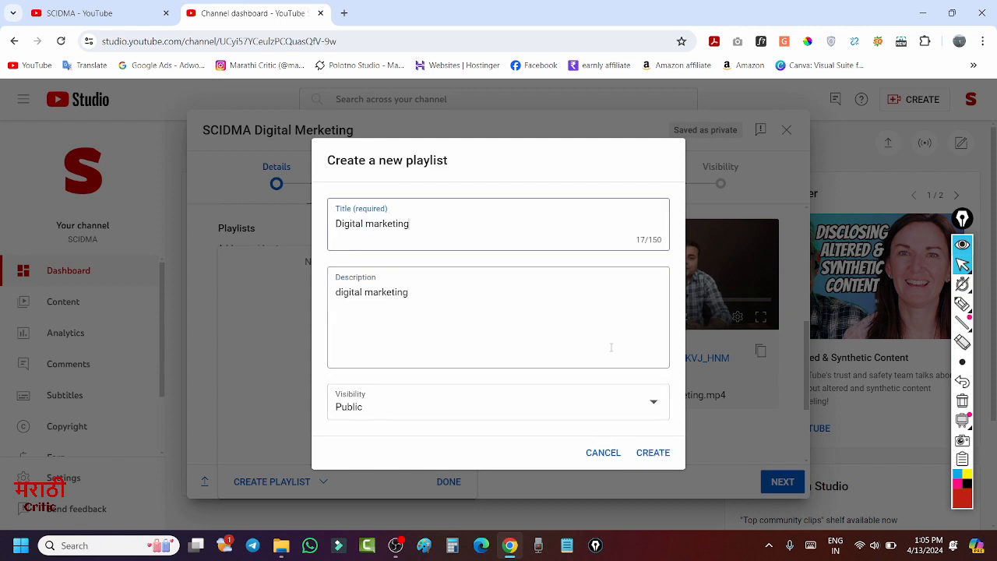
left_click(658, 453)
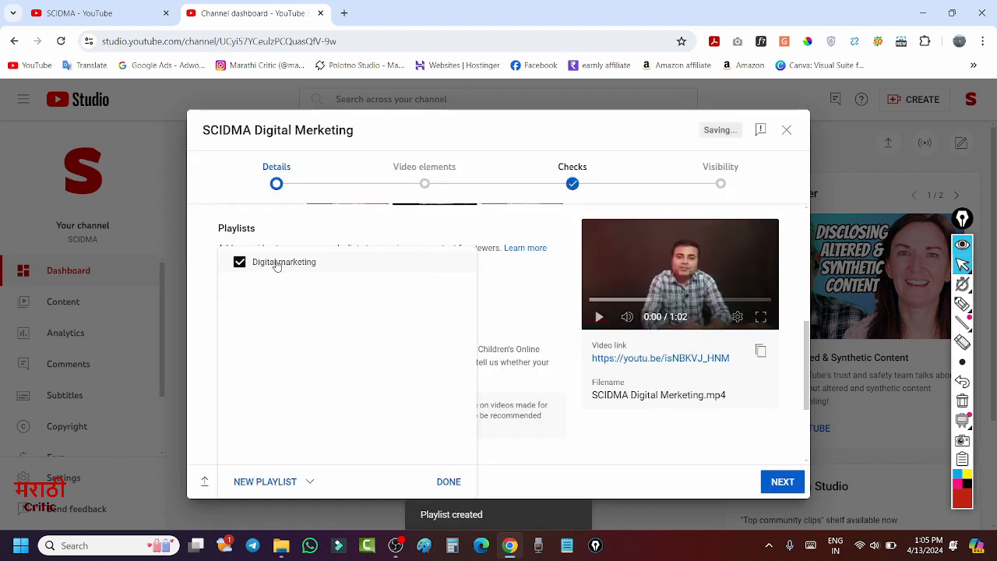
left_click(449, 482)
Expand the video's additional detail settings and answer No to the altered content question
scroll(382, 339, "down", 2)
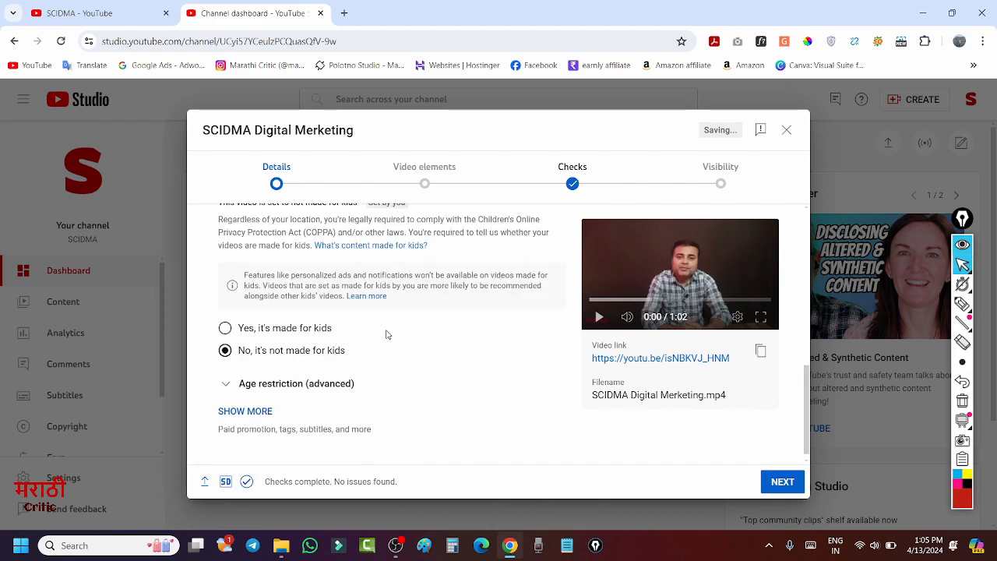
scroll(386, 333, "up", 1)
scroll(393, 333, "down", 1)
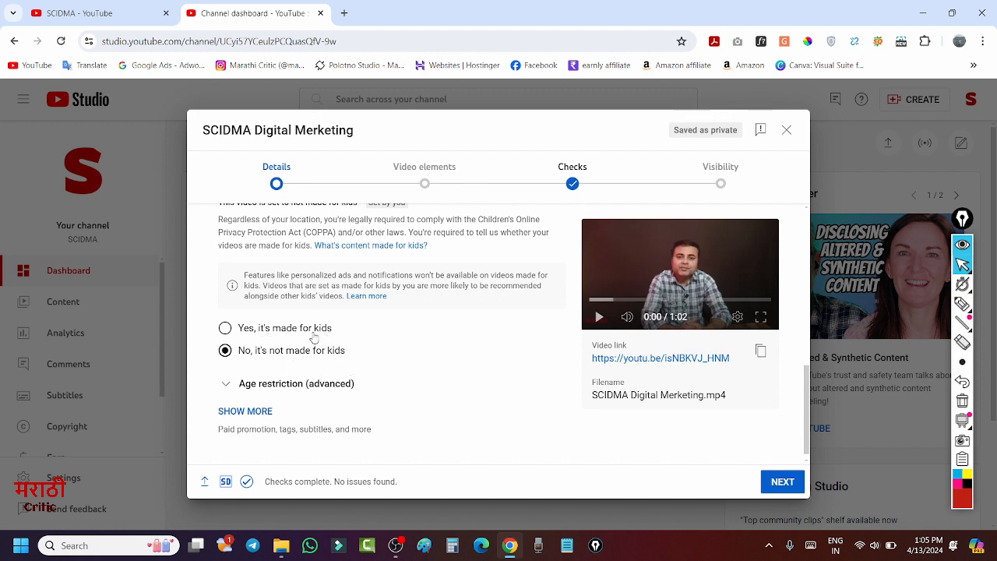
scroll(286, 316, "down", 1)
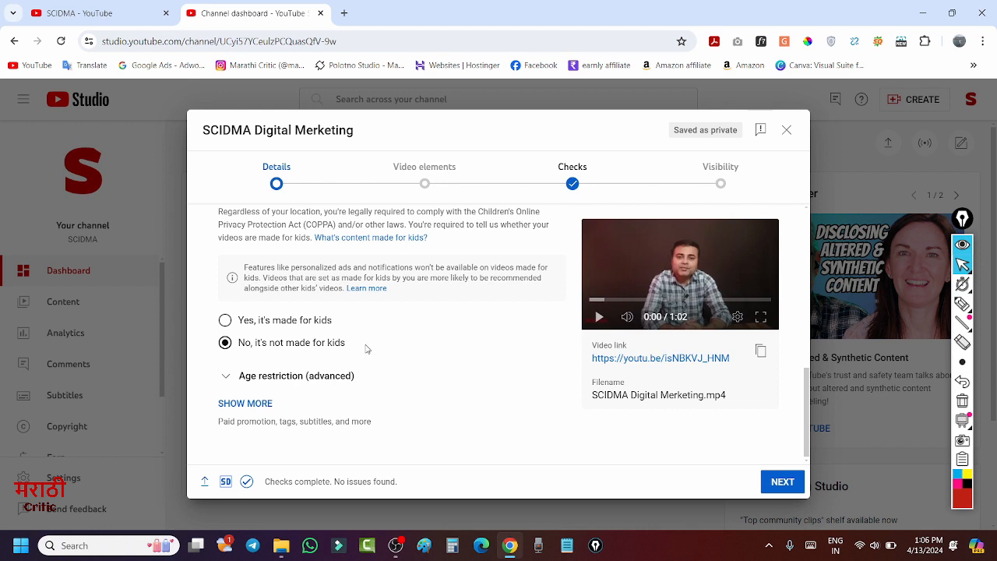
left_click(245, 404)
scroll(420, 335, "down", 3)
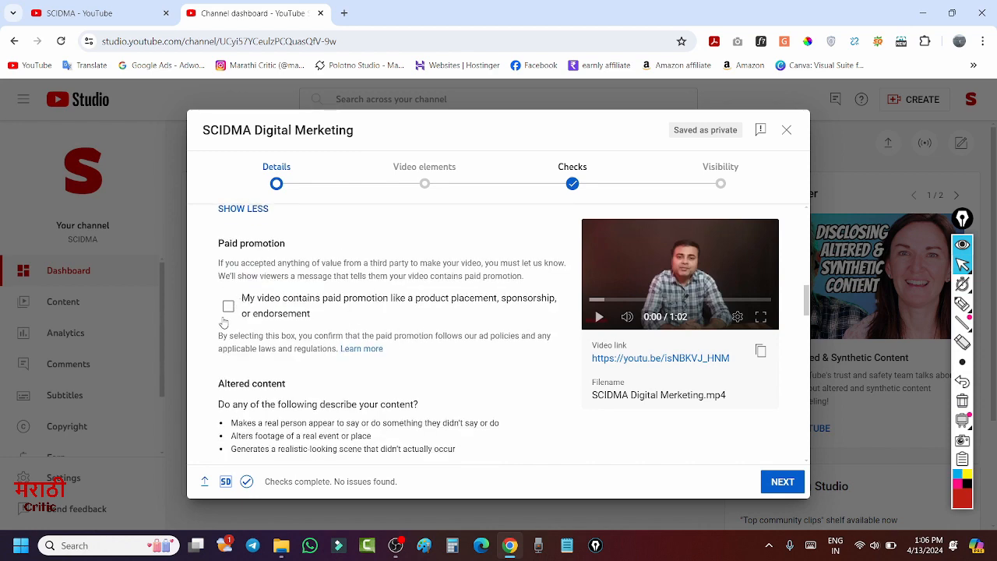
scroll(382, 312, "down", 2)
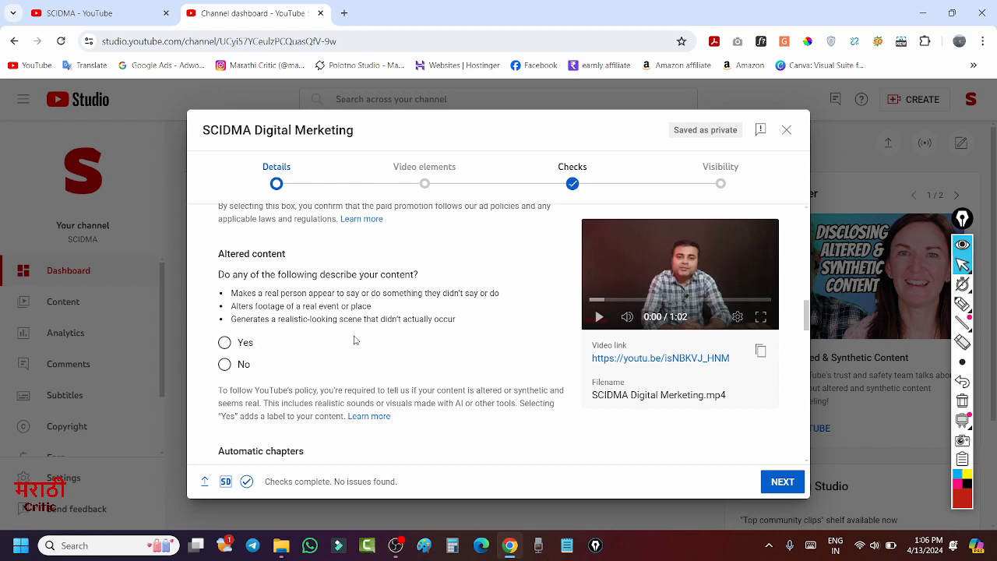
scroll(327, 307, "down", 1)
left_click(225, 297)
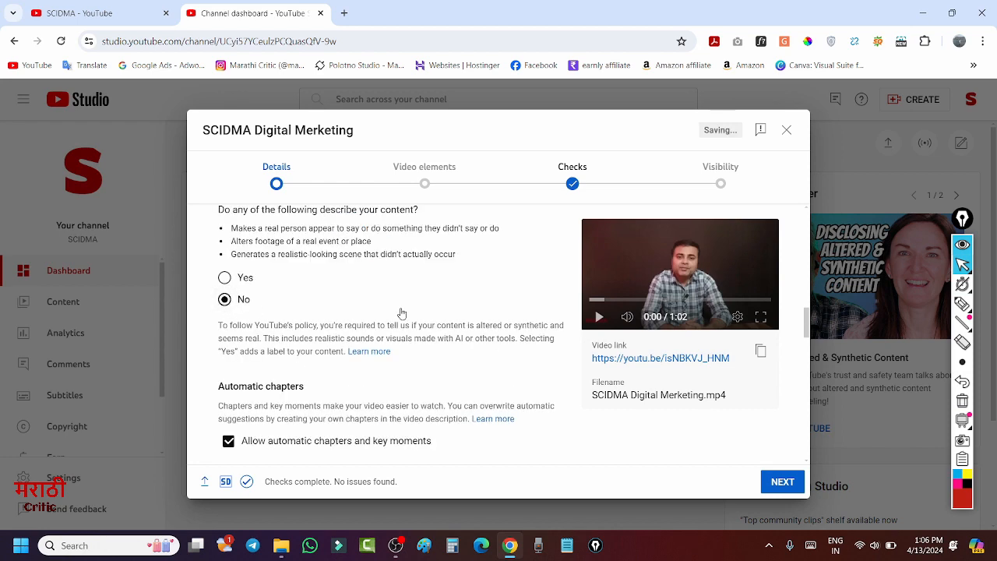
Add the video tags "digital marketing", "scidma" and "learn digital marketing"
scroll(401, 311, "down", 2)
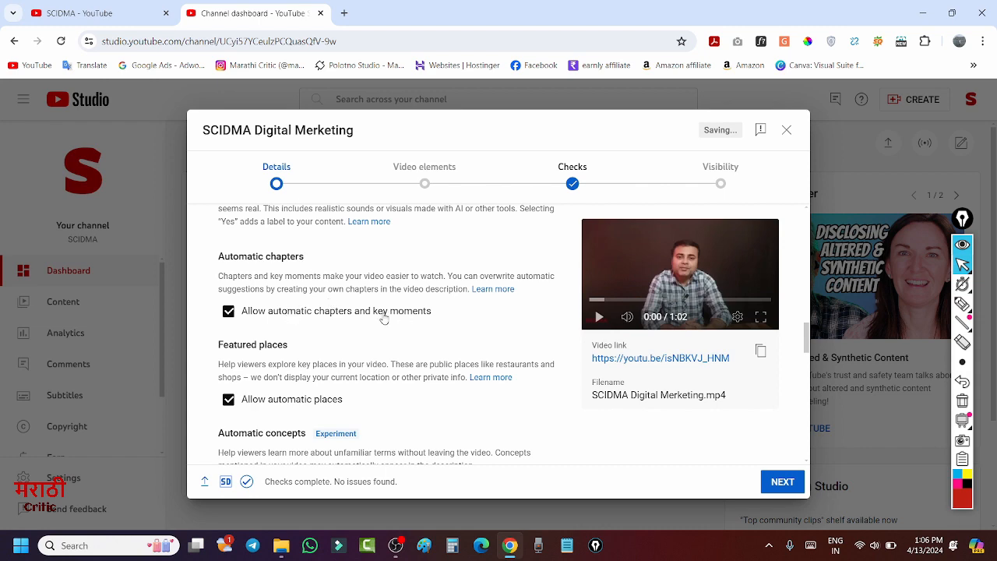
scroll(338, 301, "down", 2)
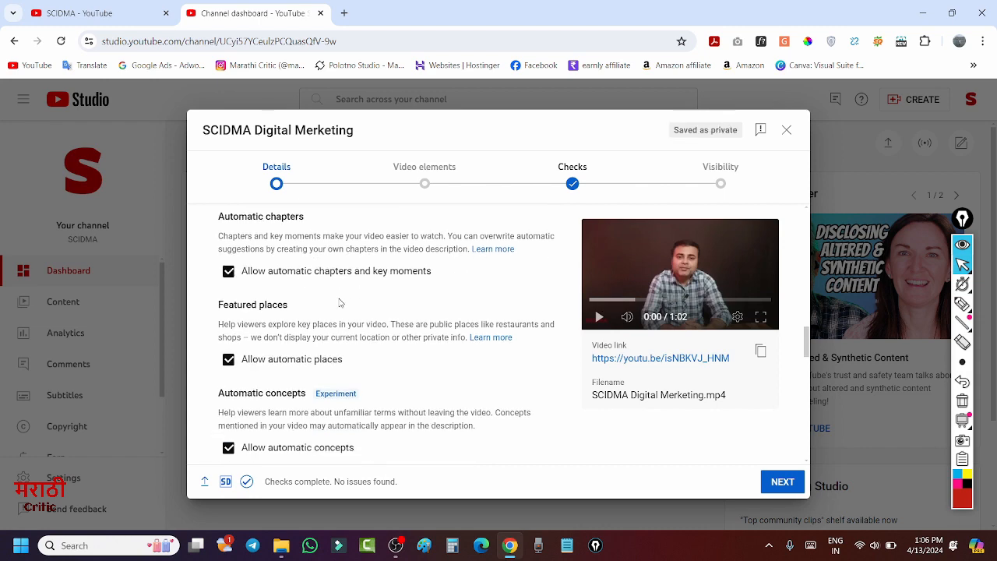
scroll(327, 277, "up", 1)
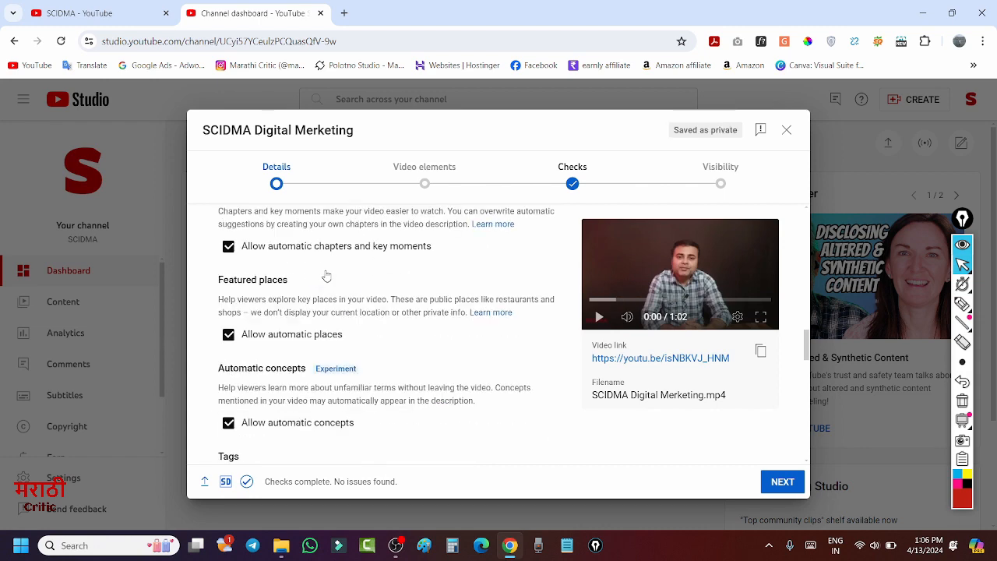
scroll(403, 327, "down", 1)
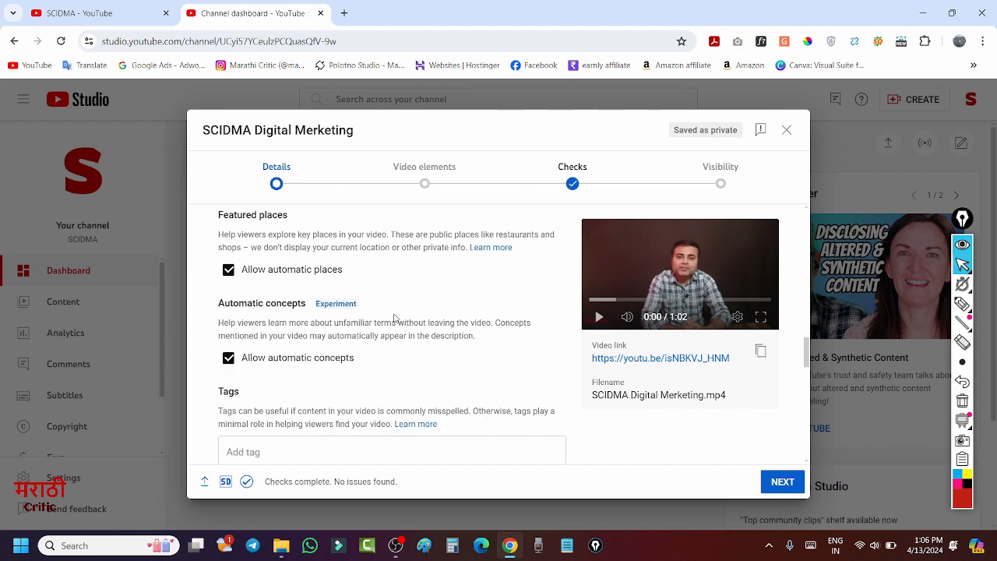
scroll(395, 319, "down", 1)
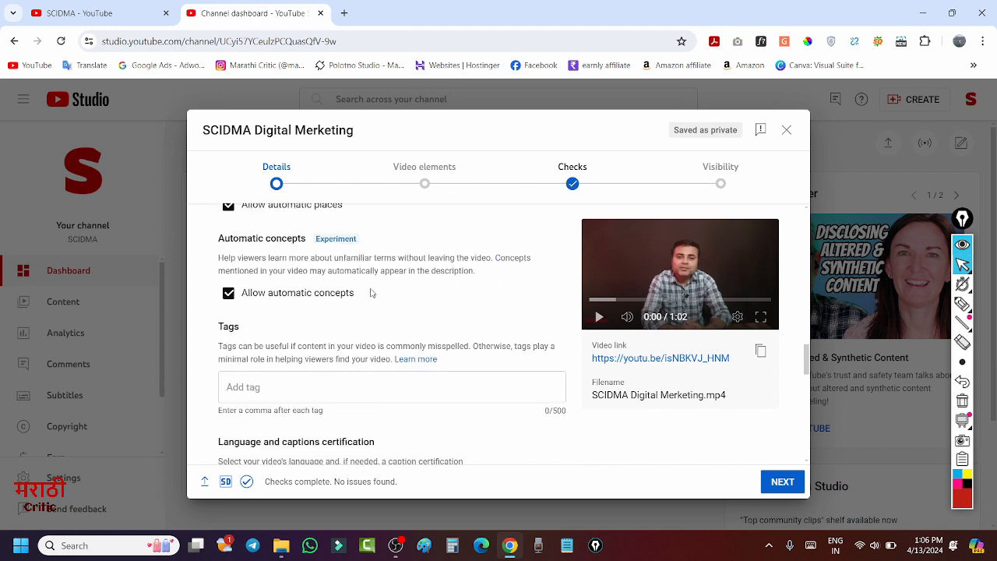
scroll(233, 321, "down", 1)
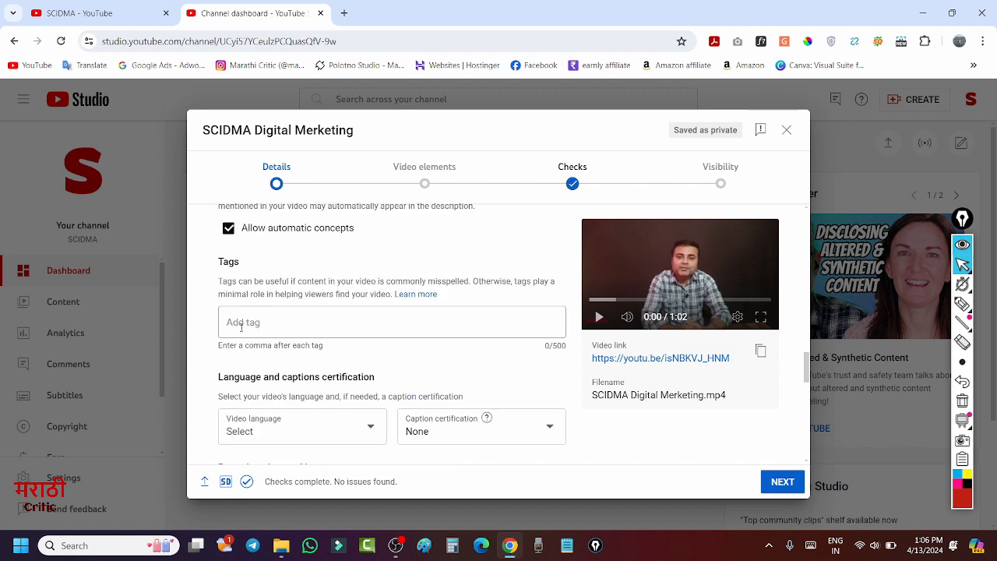
left_click(232, 322)
type("digital marketing")
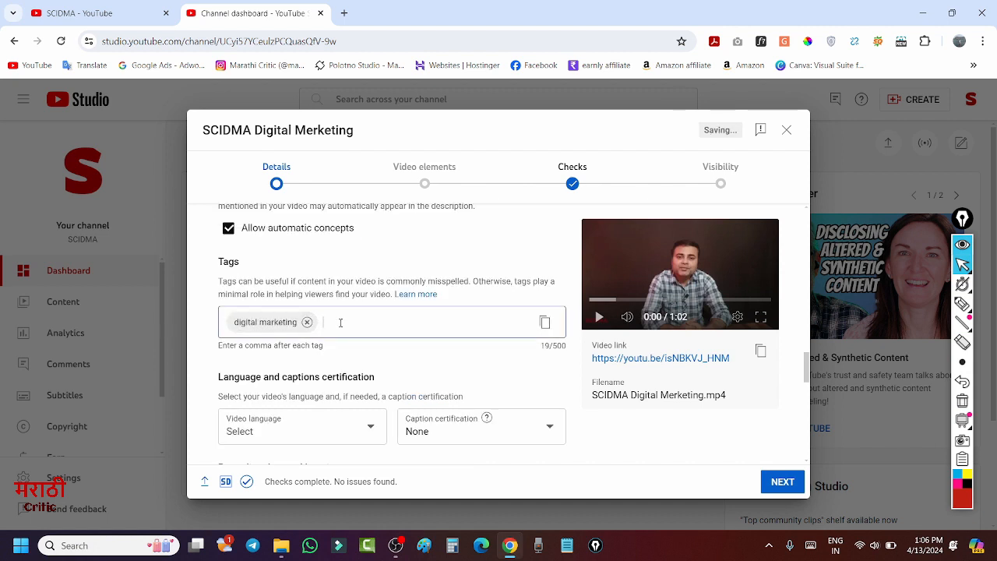
type("scidma")
key("comma")
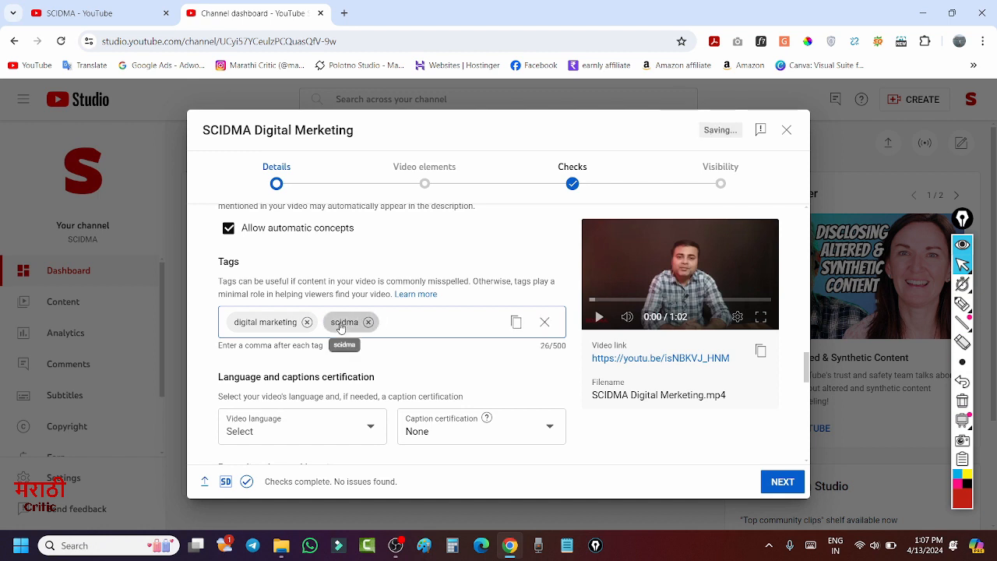
type("learn digital marke")
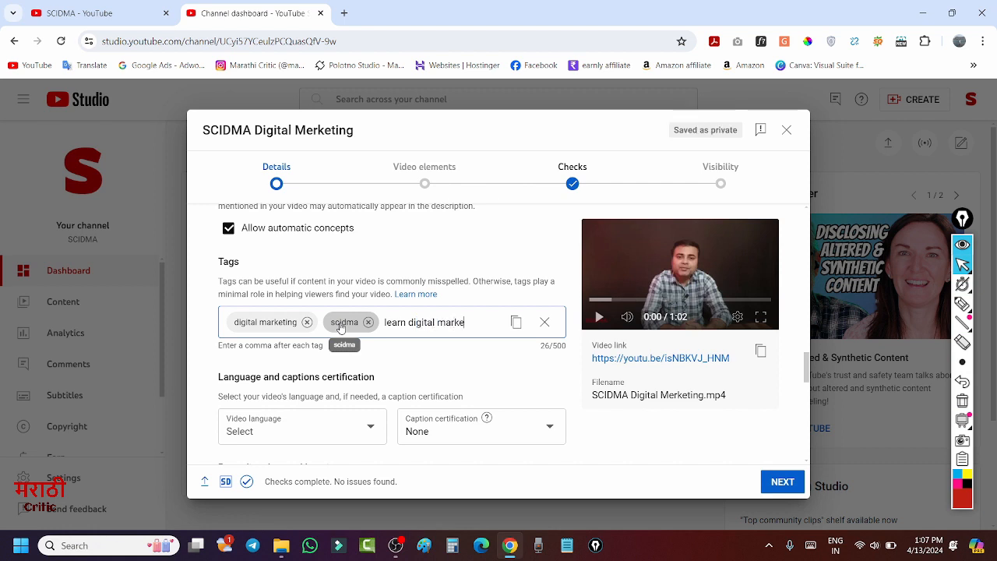
type("ting,")
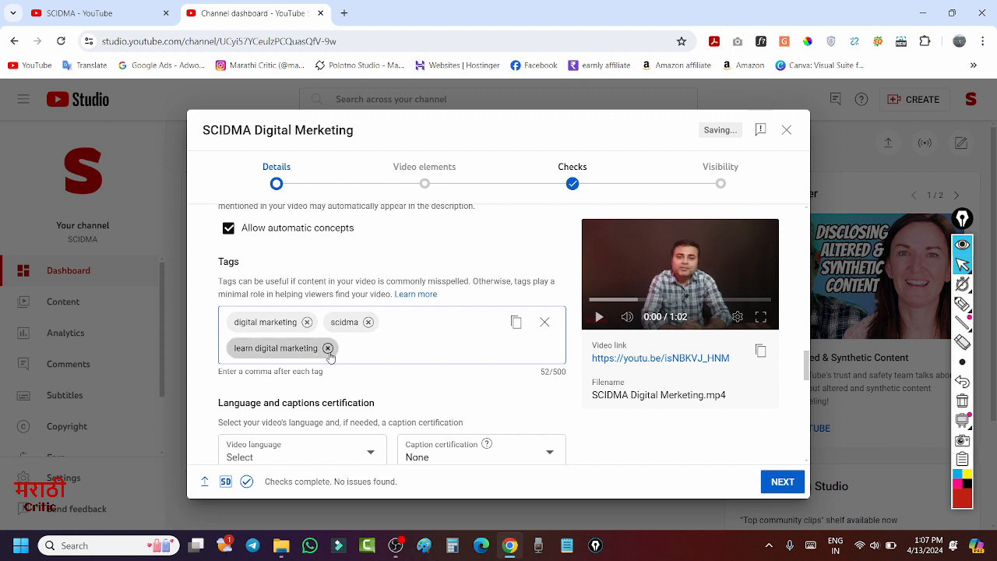
Look up Google's search suggestions for "digital marketing" in a new browser tab
left_click(343, 14)
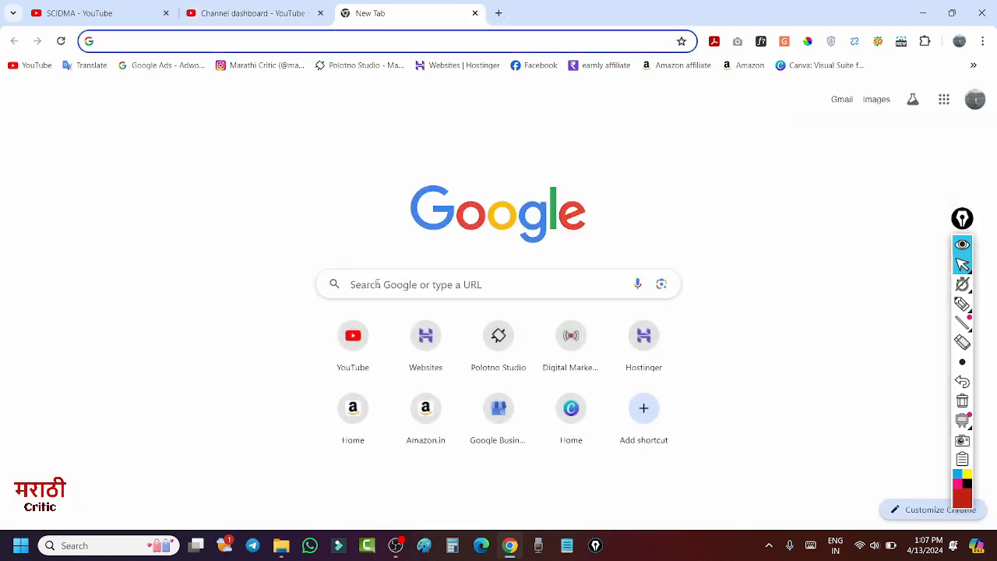
left_click(359, 285)
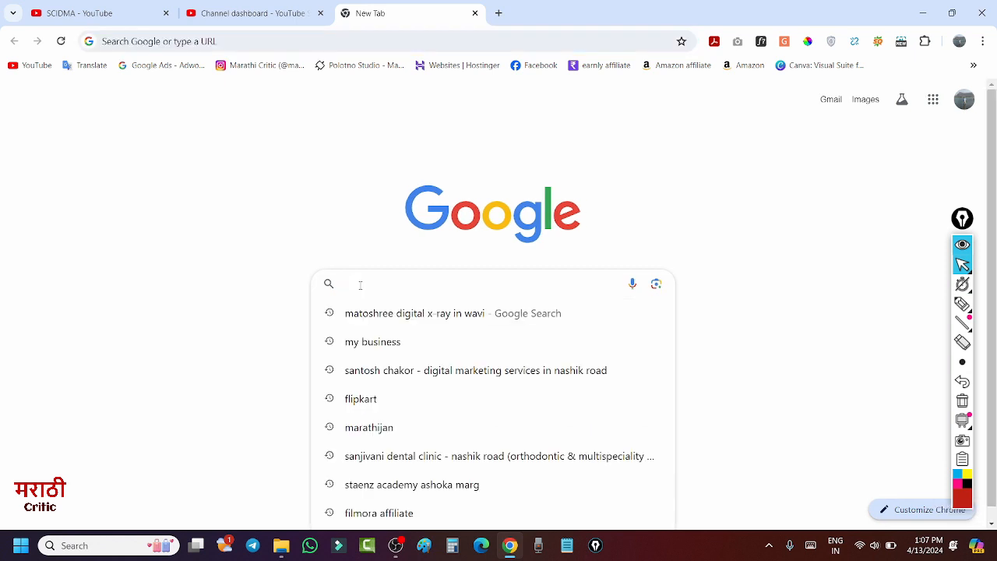
type("digital marketing")
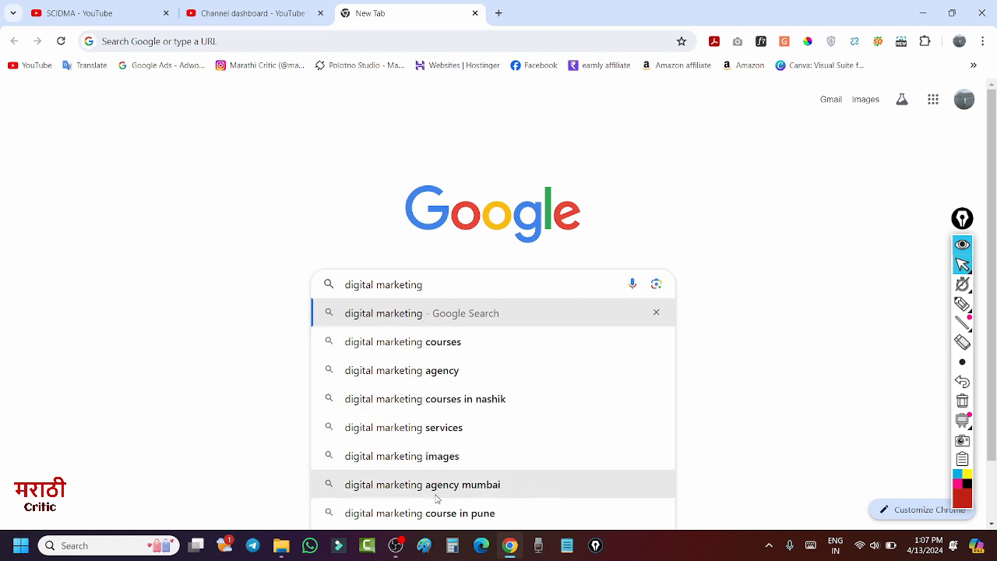
Return to the YouTube Studio upload and set the video language to Hindi
left_click(249, 13)
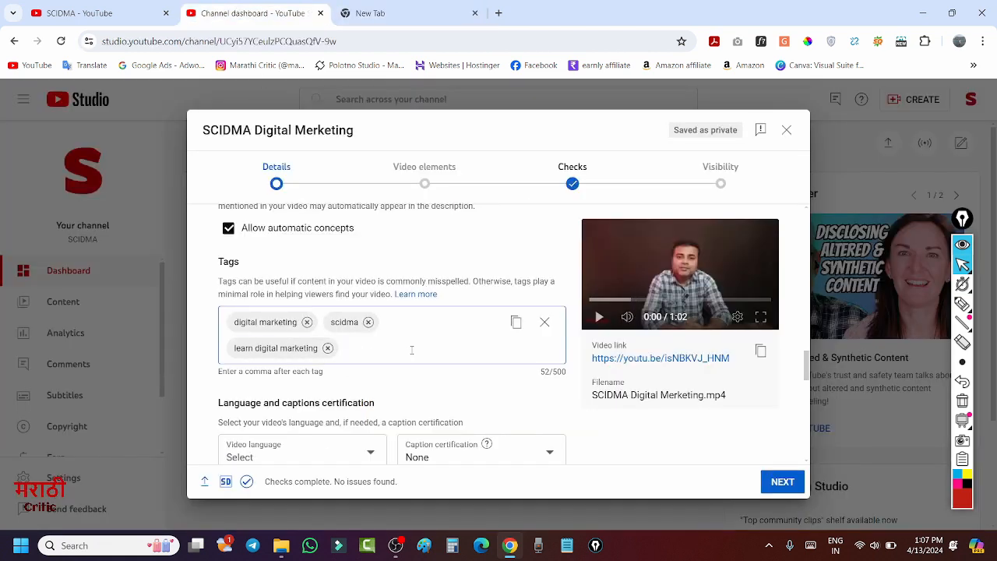
scroll(343, 301, "down", 3)
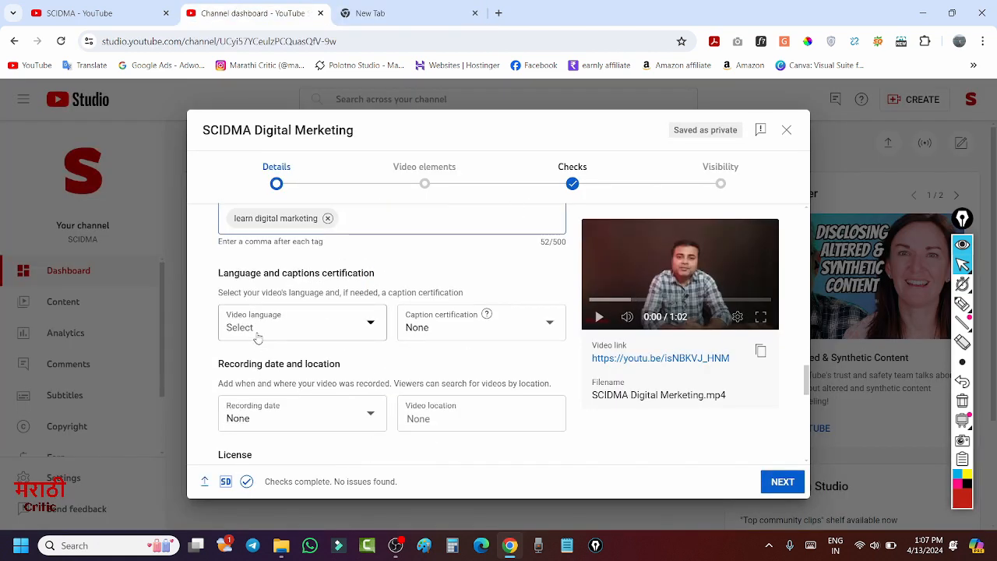
left_click(278, 330)
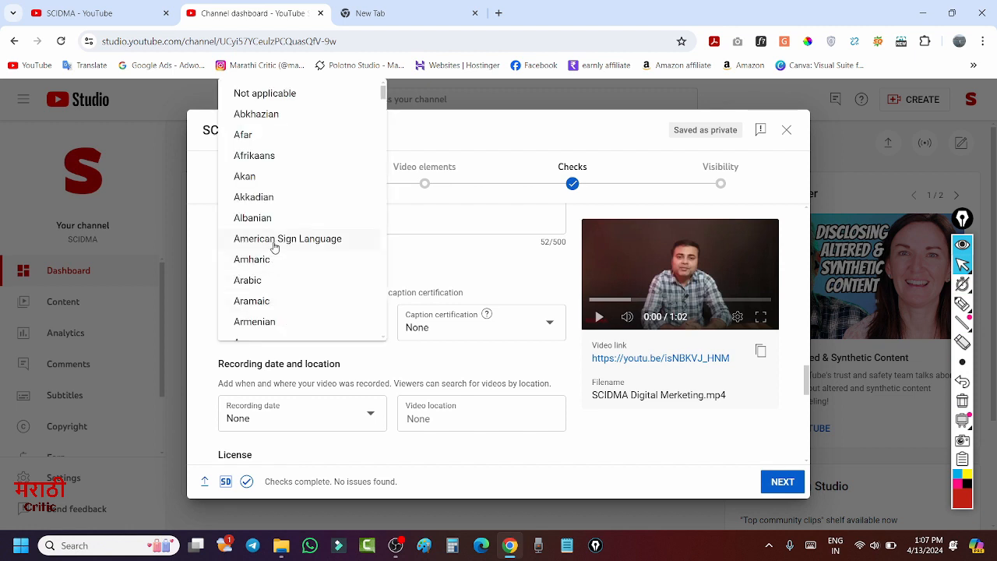
scroll(289, 187, "down", 6)
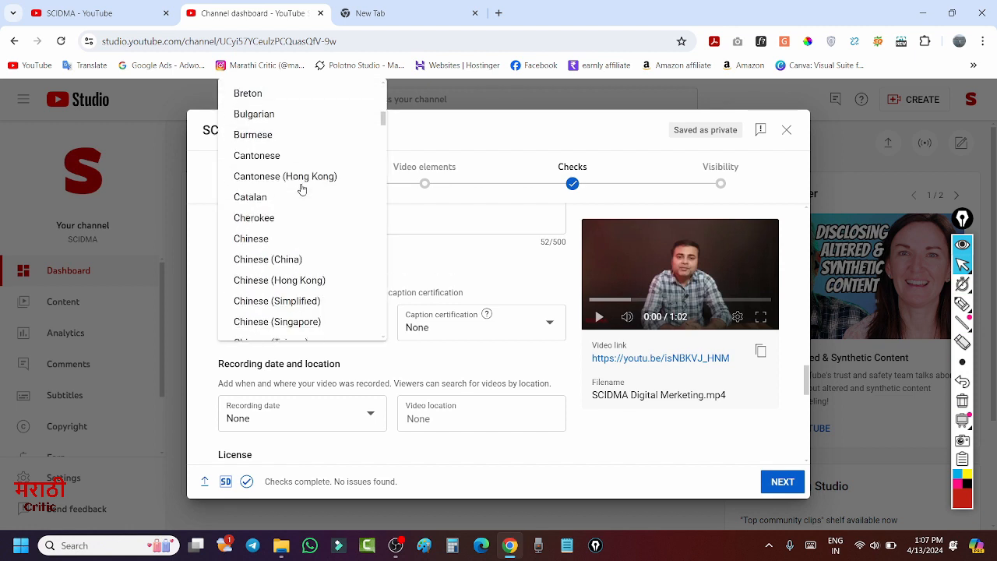
scroll(303, 191, "down", 15)
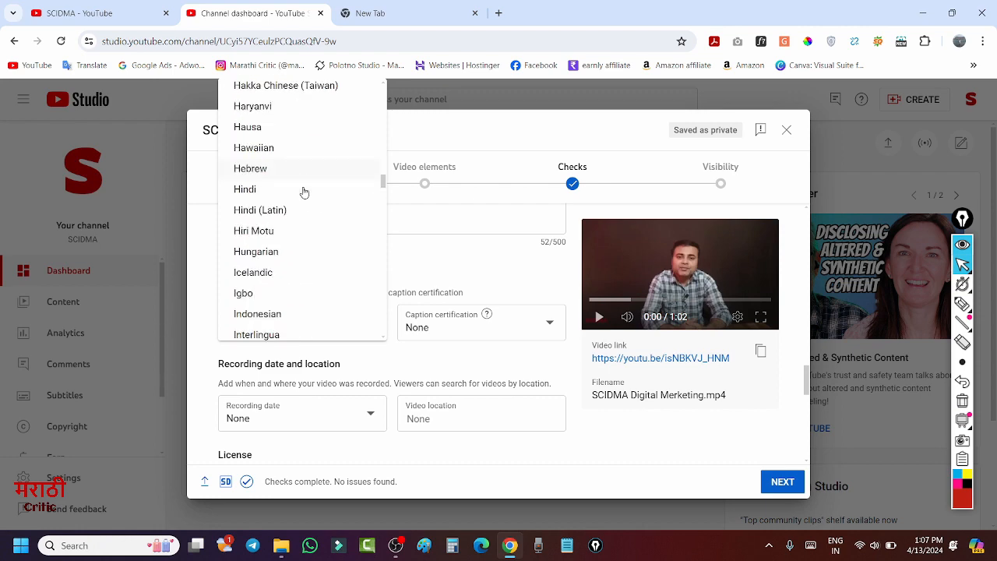
left_click(270, 194)
Set the video's recording date to Apr 13, 2024
scroll(418, 342, "down", 1)
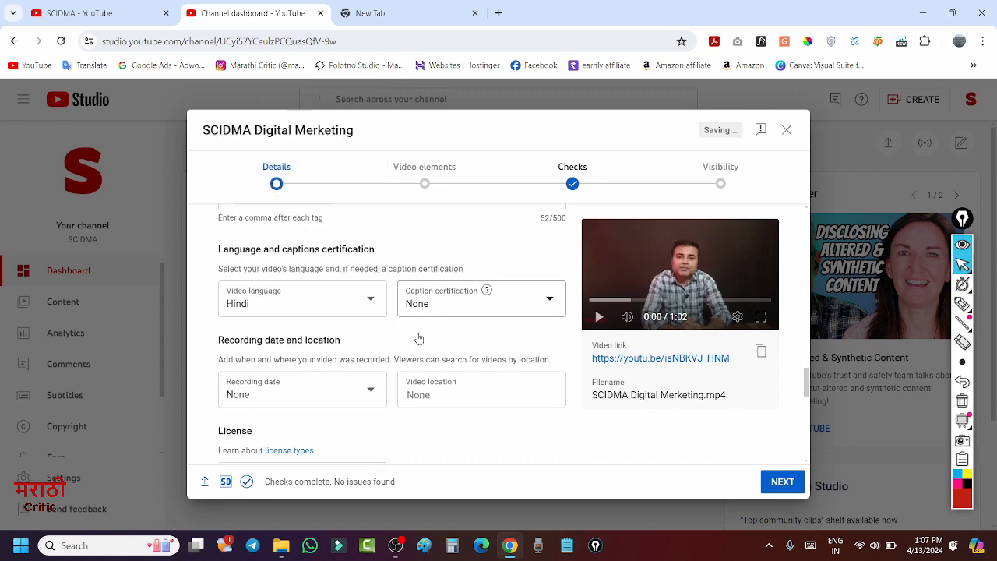
scroll(425, 331, "down", 1)
scroll(360, 305, "down", 1)
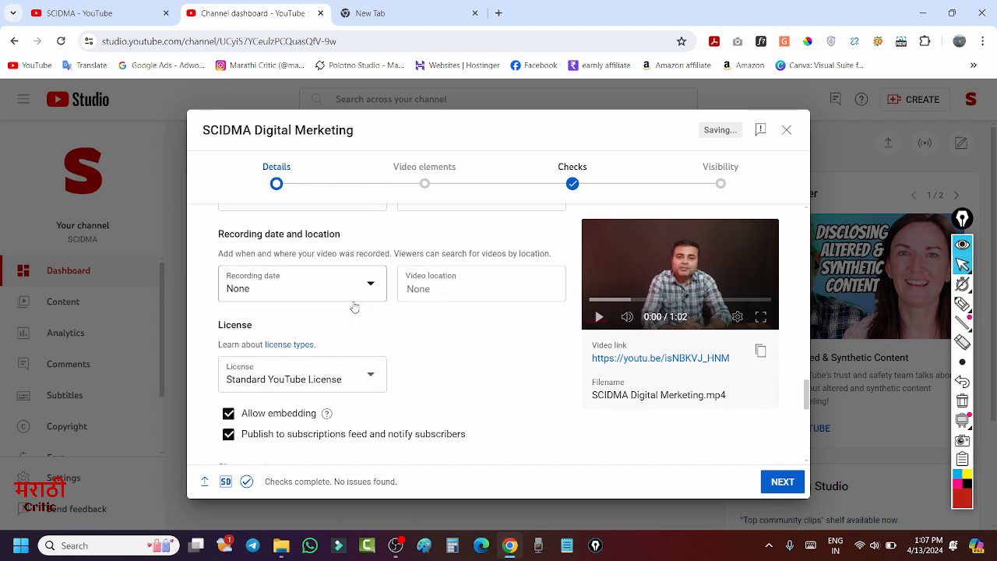
left_click(285, 290)
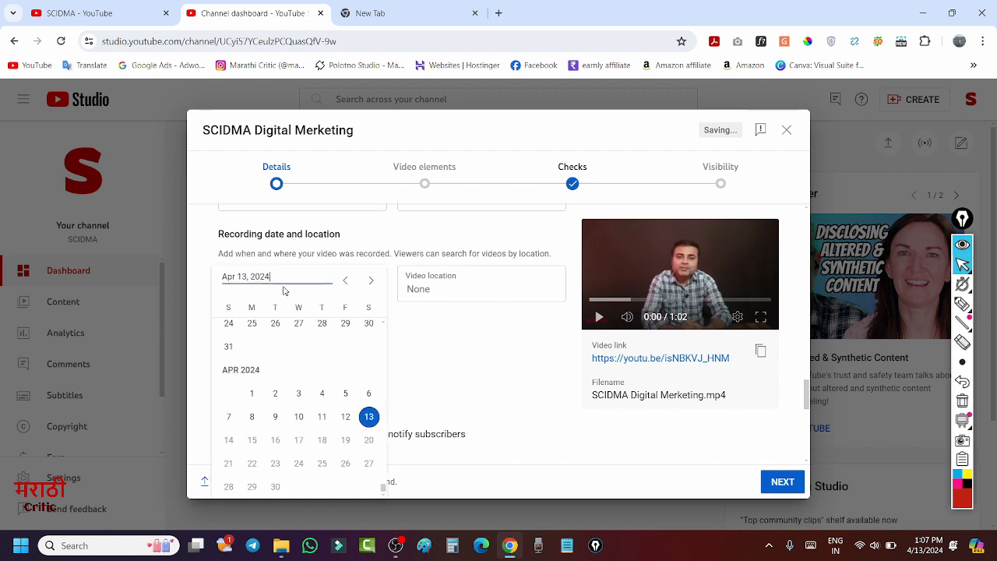
left_click(369, 415)
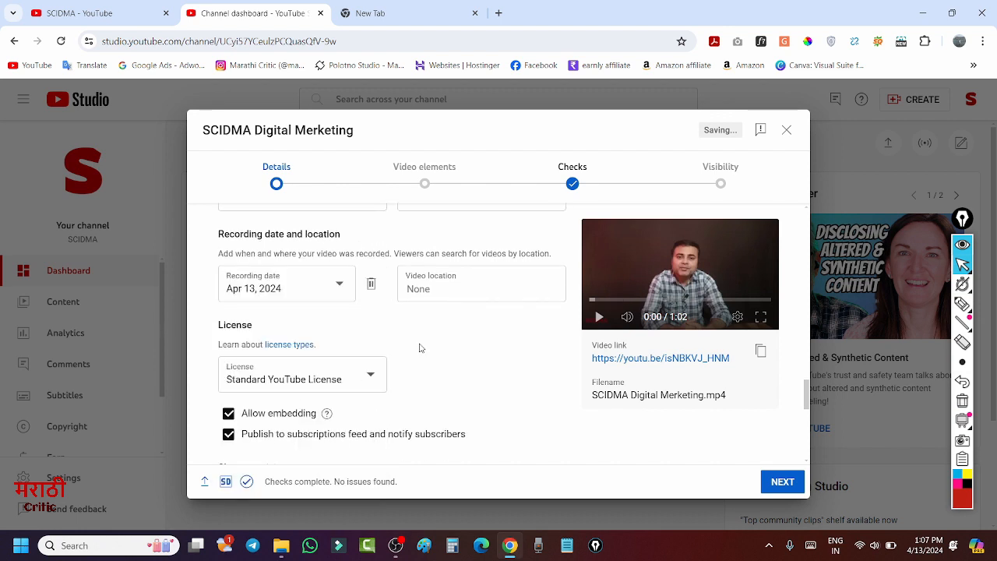
Search for "india" as the video location and choose India
scroll(419, 347, "down", 1)
left_click(417, 224)
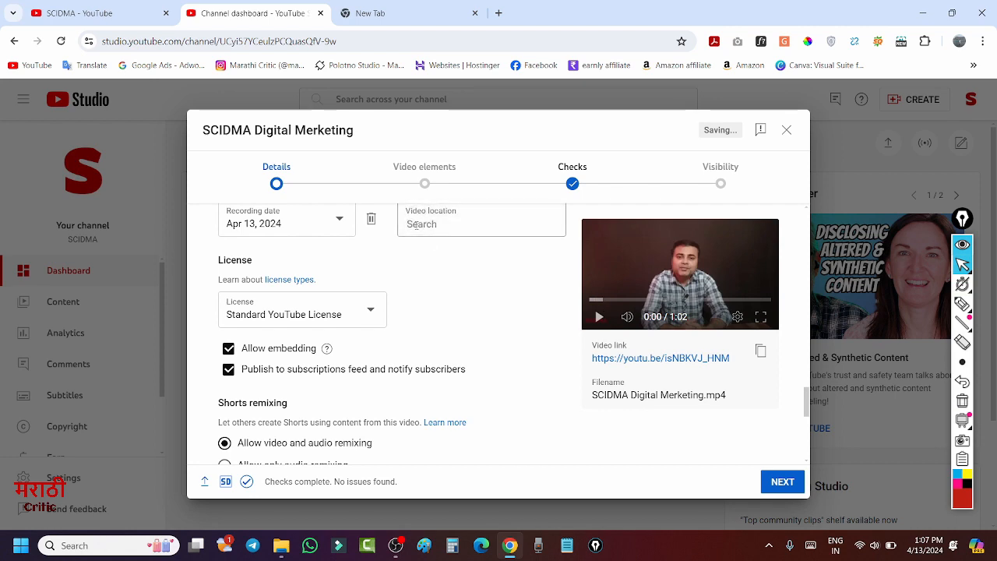
type("india")
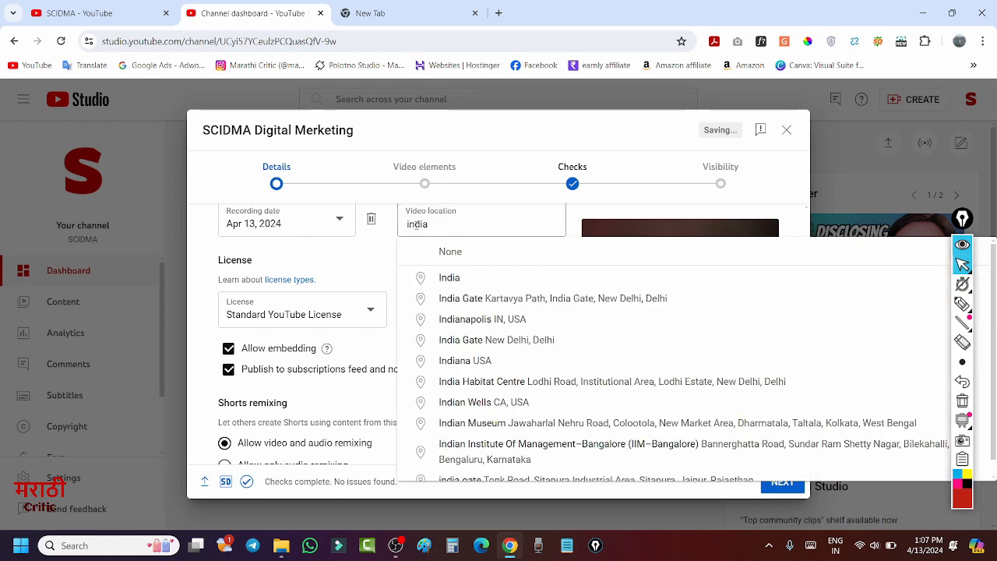
left_click(447, 279)
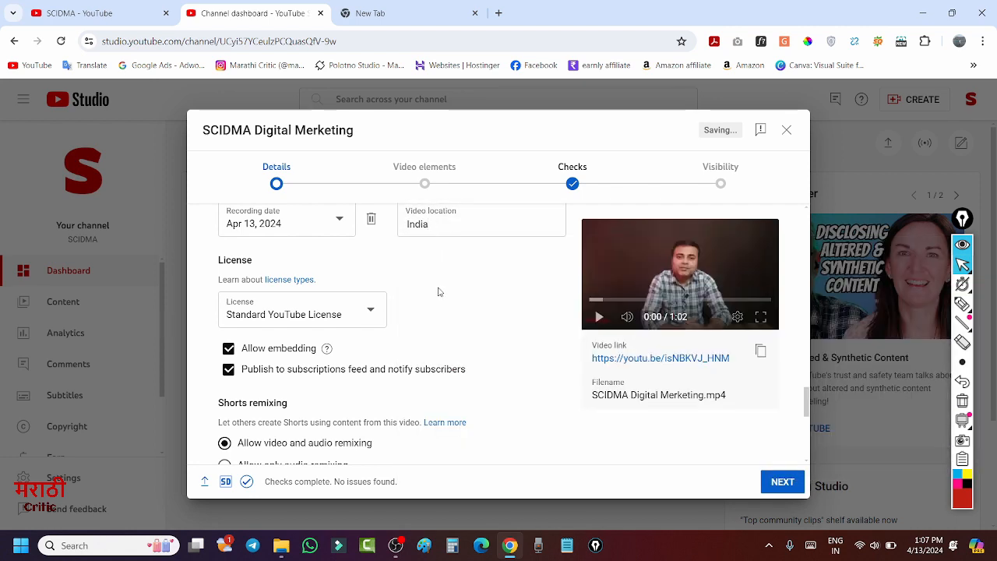
Review the license choices and select Standard YouTube License for the video
scroll(439, 291, "down", 1)
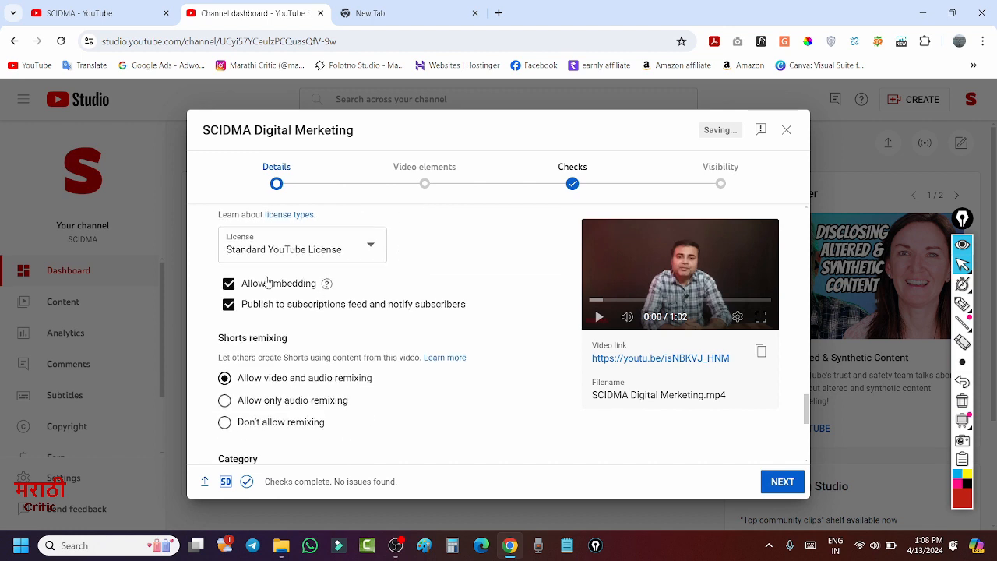
left_click(361, 253)
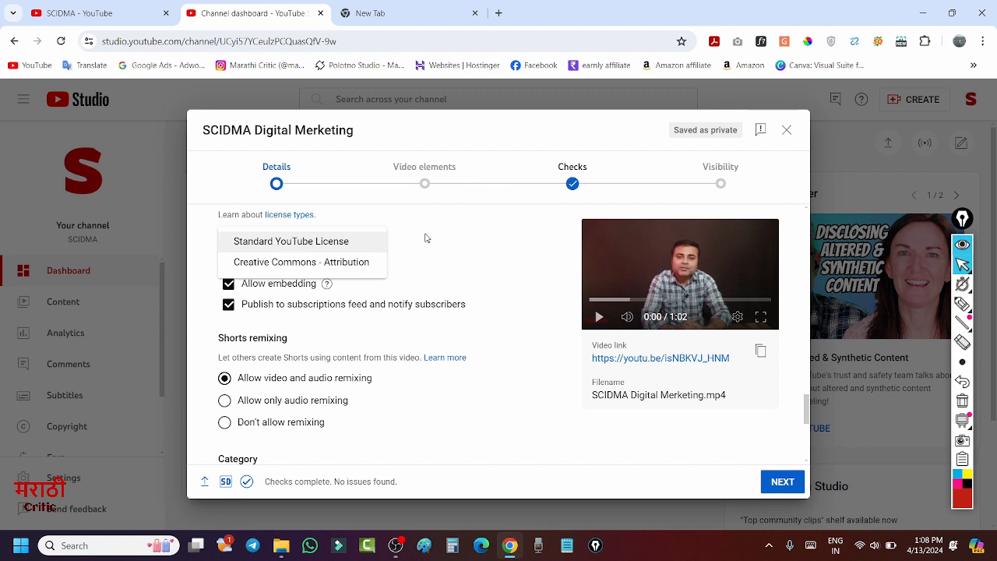
left_click(307, 243)
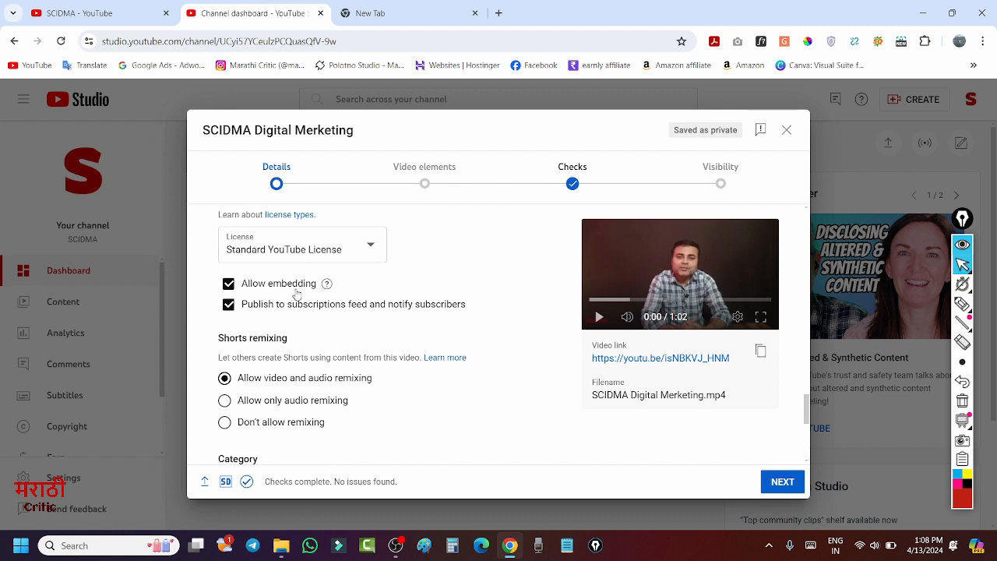
Set the video's category to Howto & Style, checking the other available categories
scroll(282, 288, "down", 1)
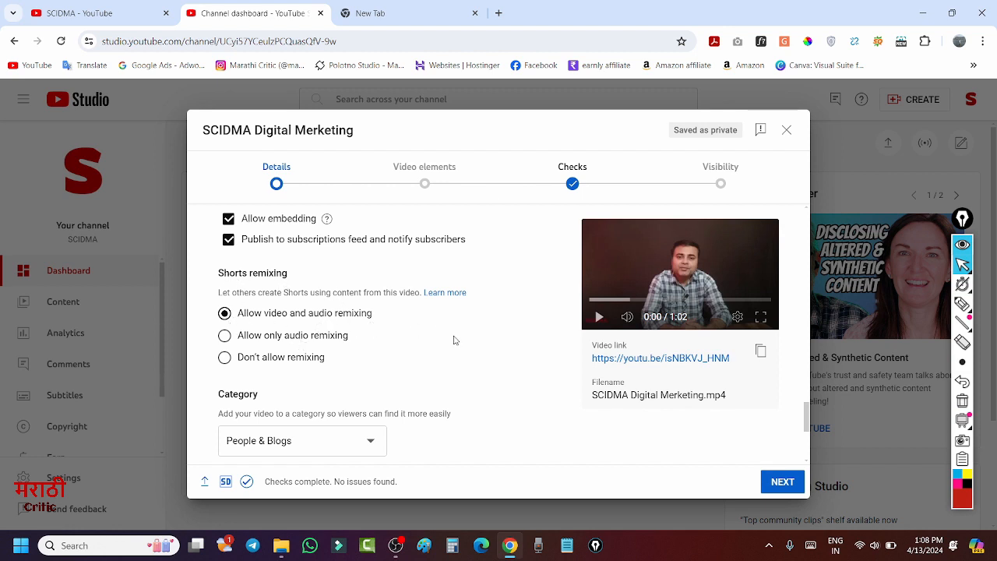
scroll(457, 341, "down", 2)
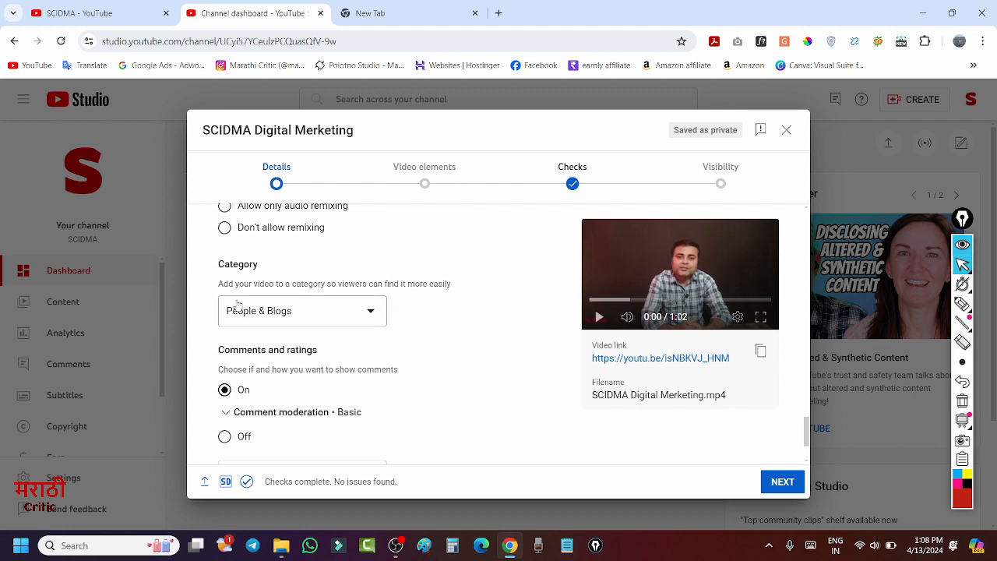
left_click(266, 316)
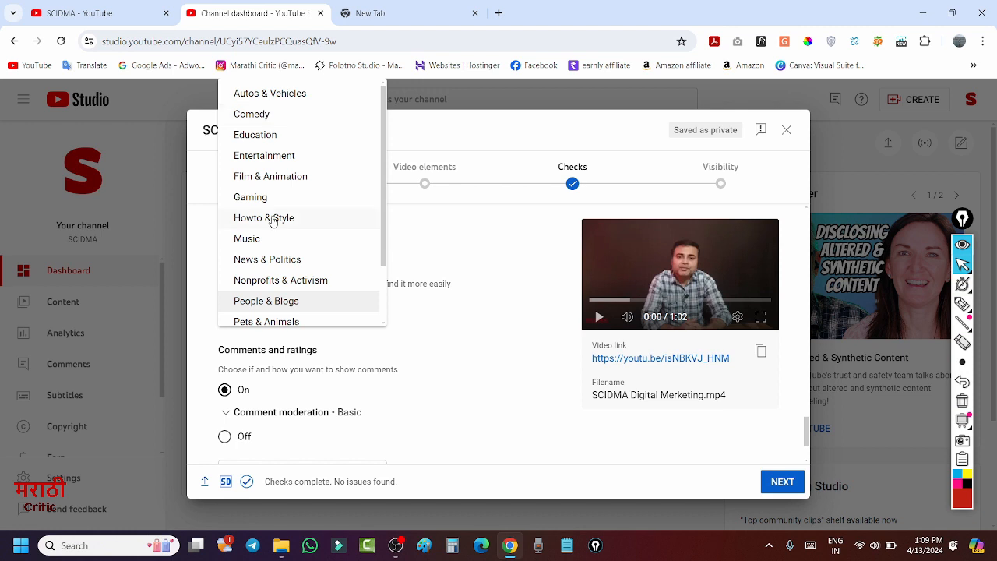
scroll(273, 221, "down", 1)
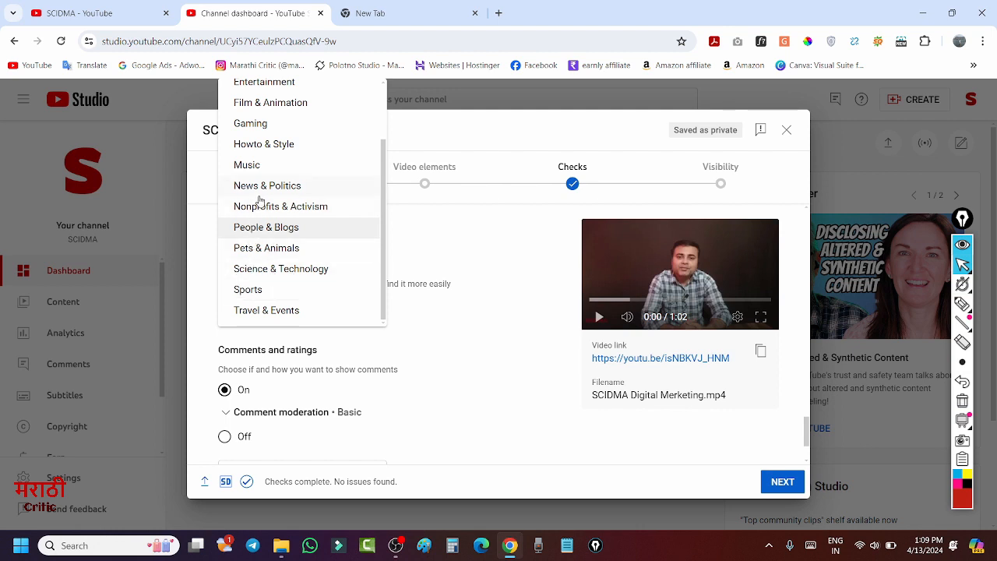
scroll(260, 200, "up", 2)
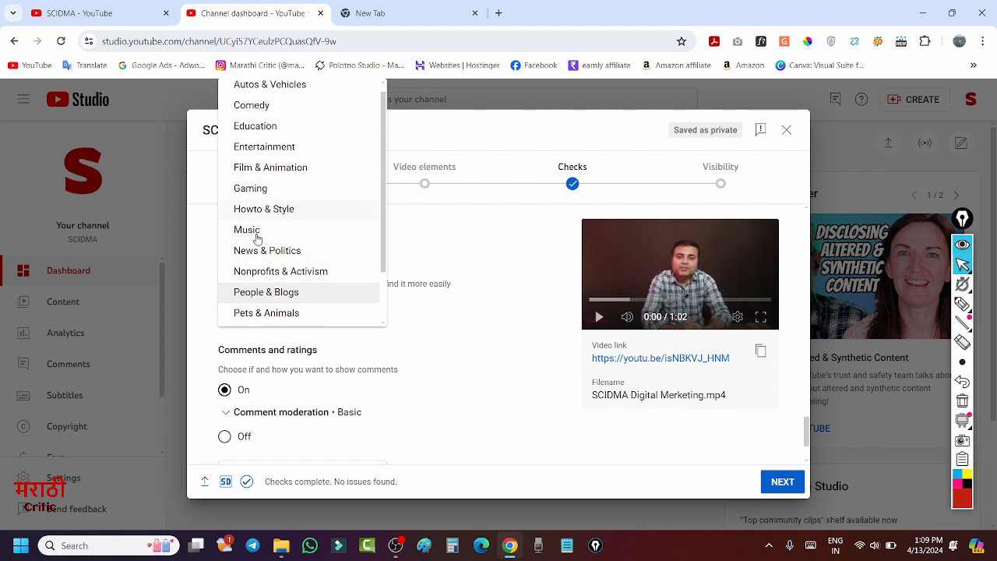
left_click(256, 210)
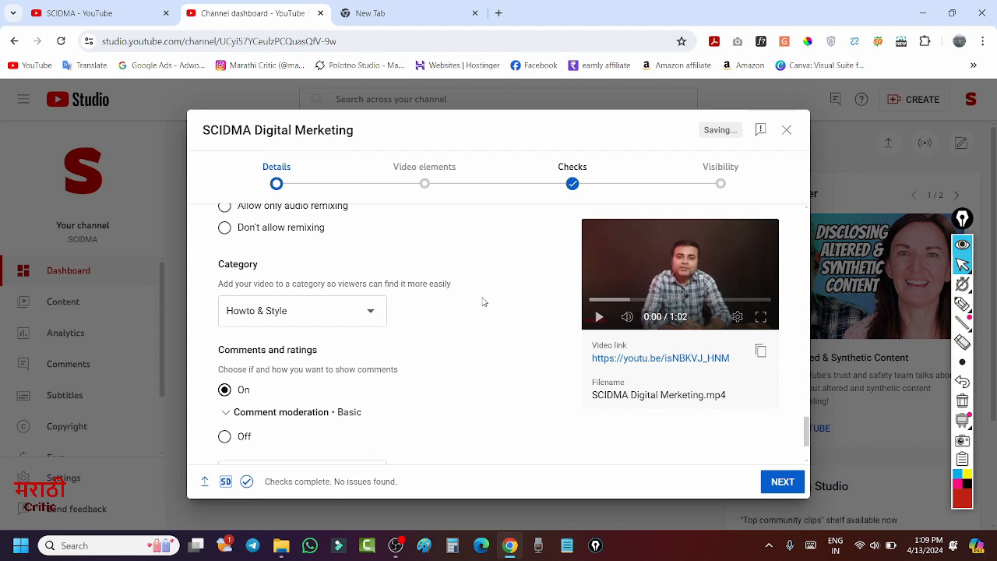
scroll(482, 301, "down", 2)
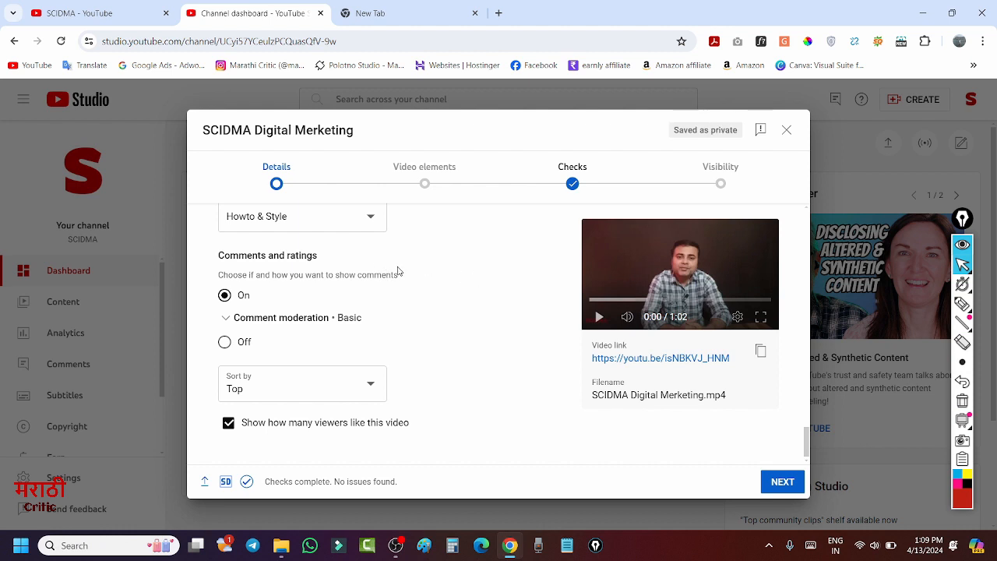
scroll(396, 321, "up", 3)
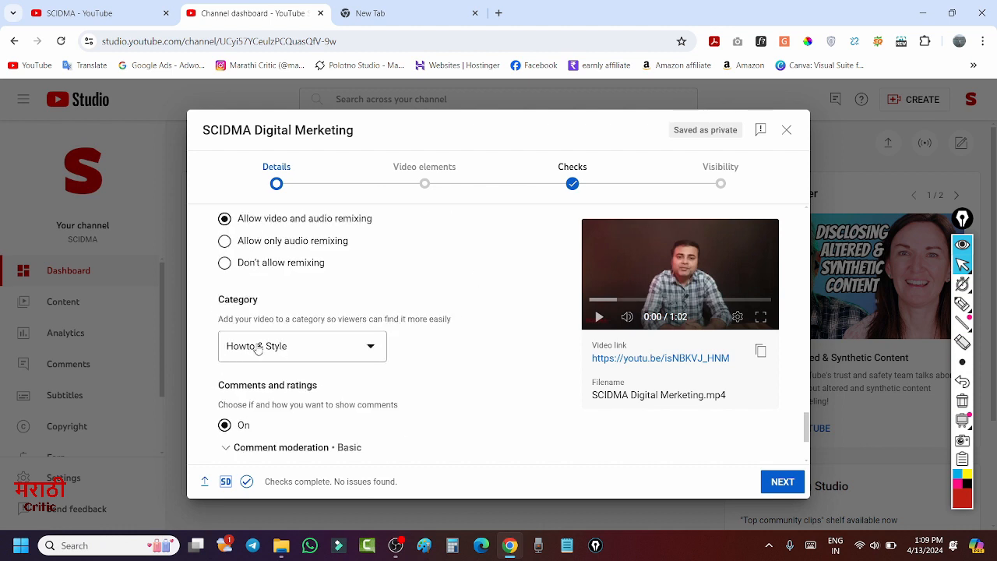
left_click(258, 348)
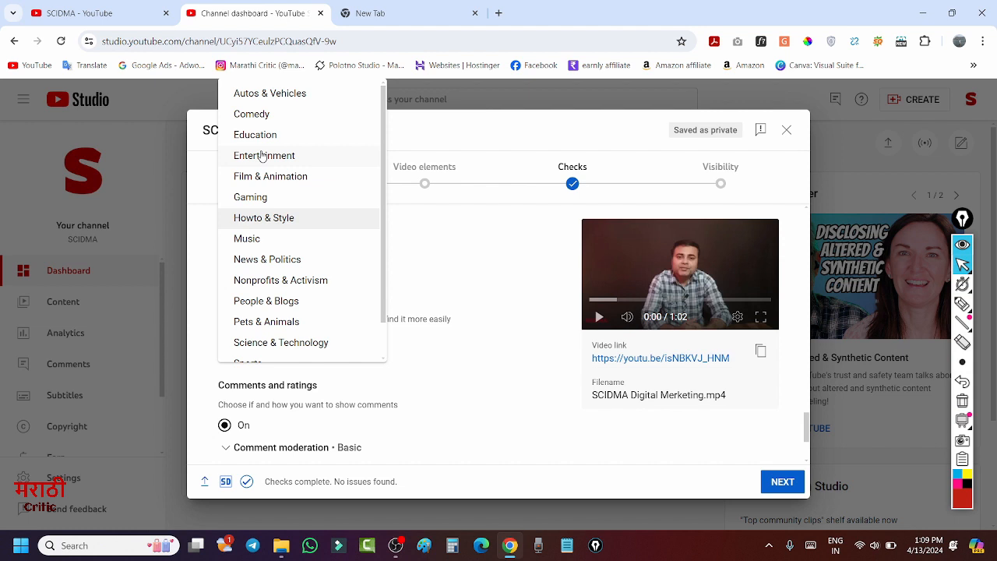
left_click(267, 219)
Review the comment moderation levels and choose Top as the sort order for comments
scroll(320, 315, "down", 2)
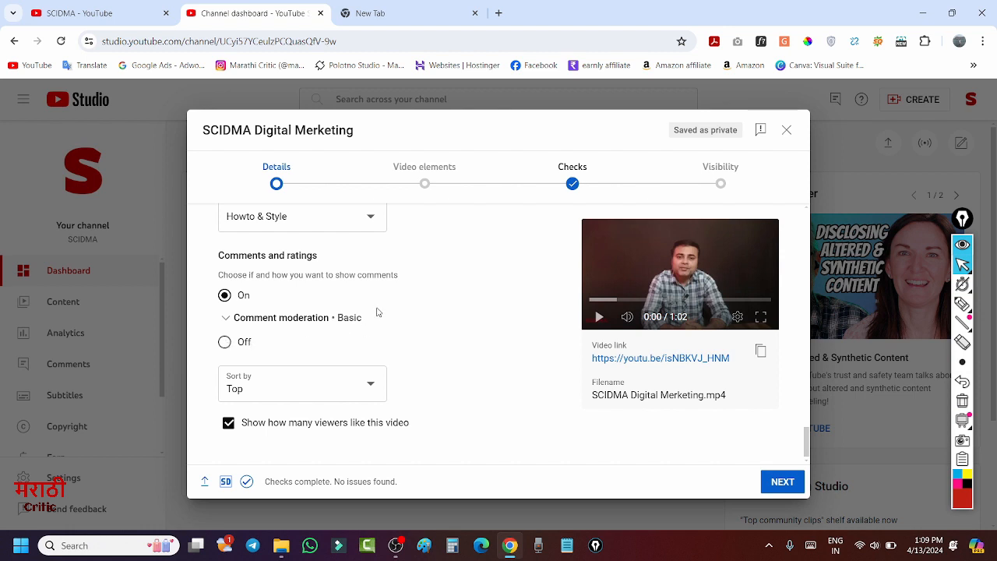
left_click(233, 312)
scroll(303, 329, "down", 1)
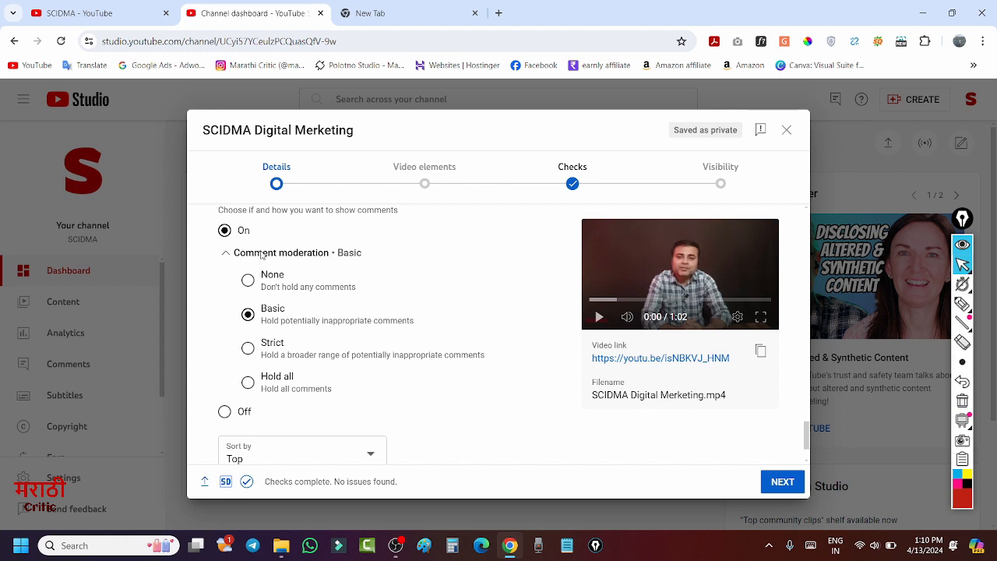
left_click(224, 253)
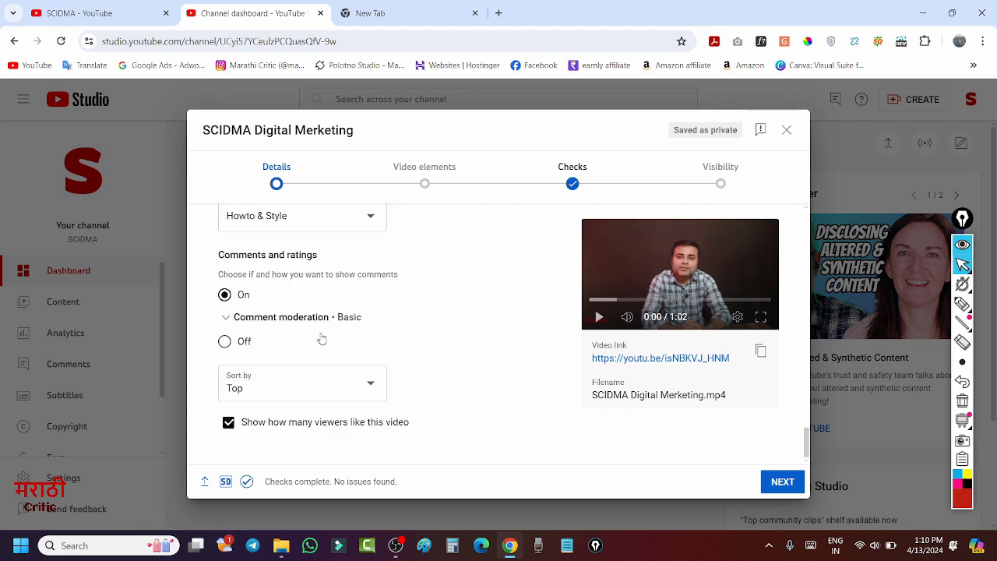
left_click(253, 388)
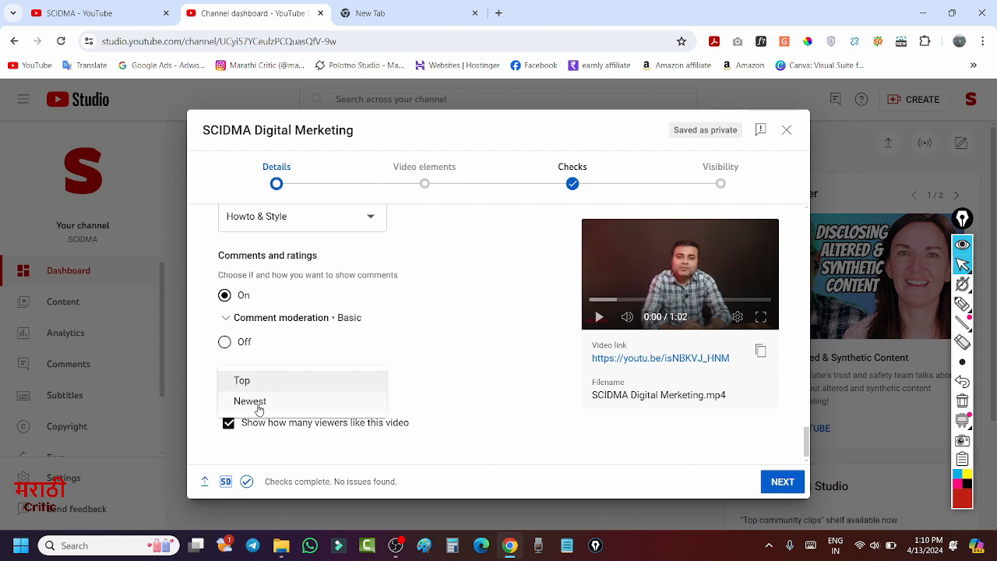
left_click(244, 382)
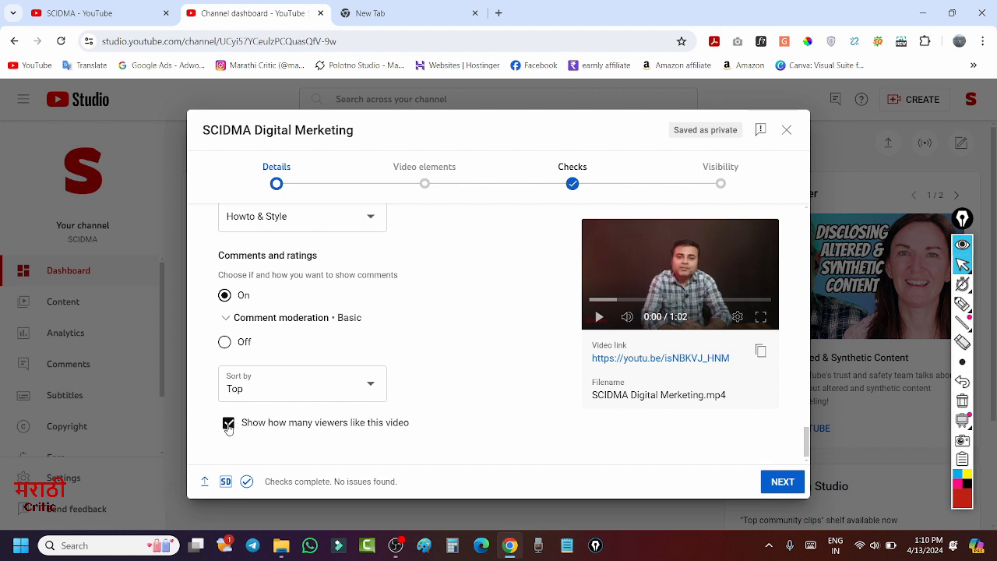
Go to the upload's Video elements stage and open the end screen editor
left_click(312, 184)
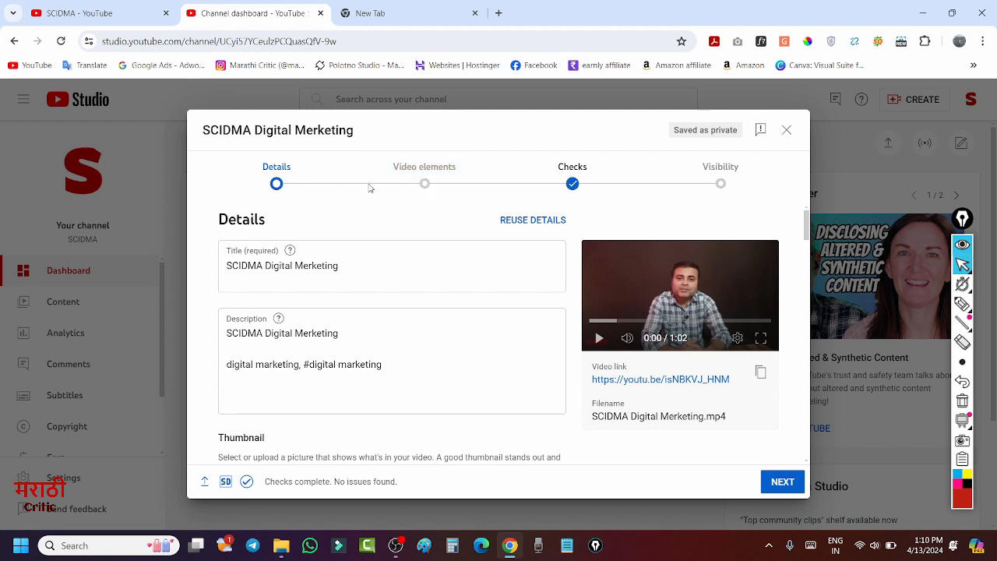
left_click(426, 186)
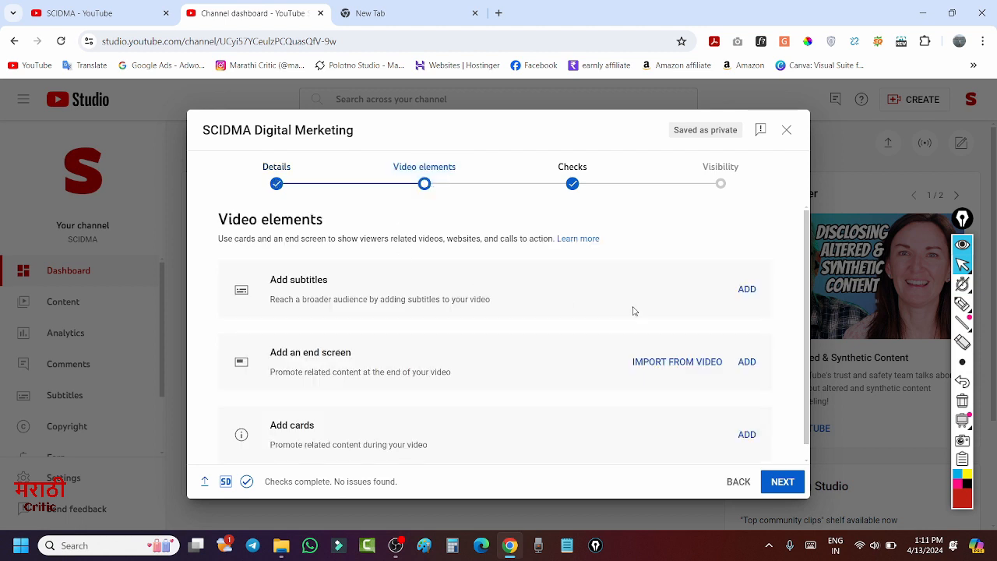
scroll(457, 341, "down", 1)
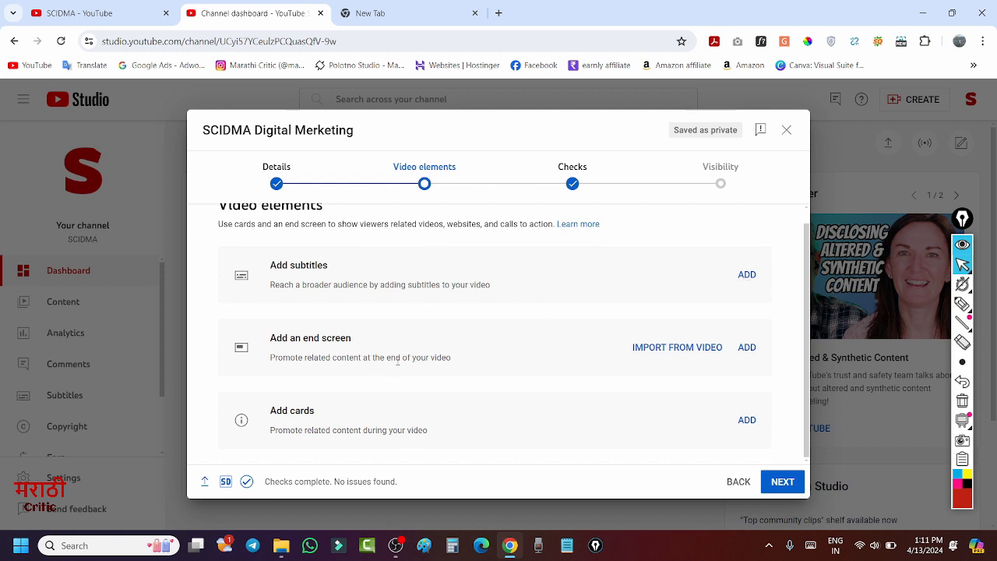
left_click(688, 348)
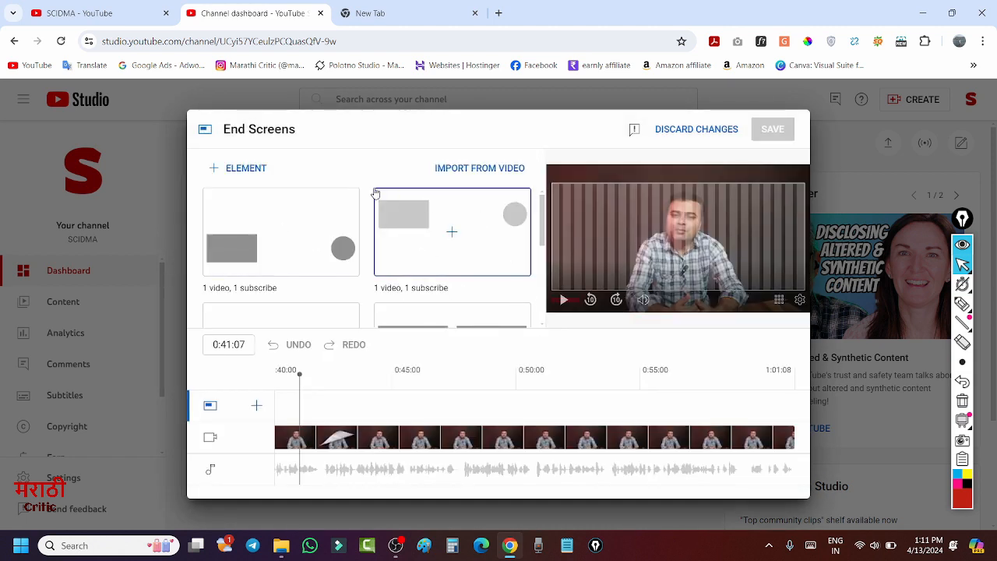
Move the end screen timeline's playhead to about 0:51:14 and add the Digital marketing playlist as an end screen element
left_click(554, 386)
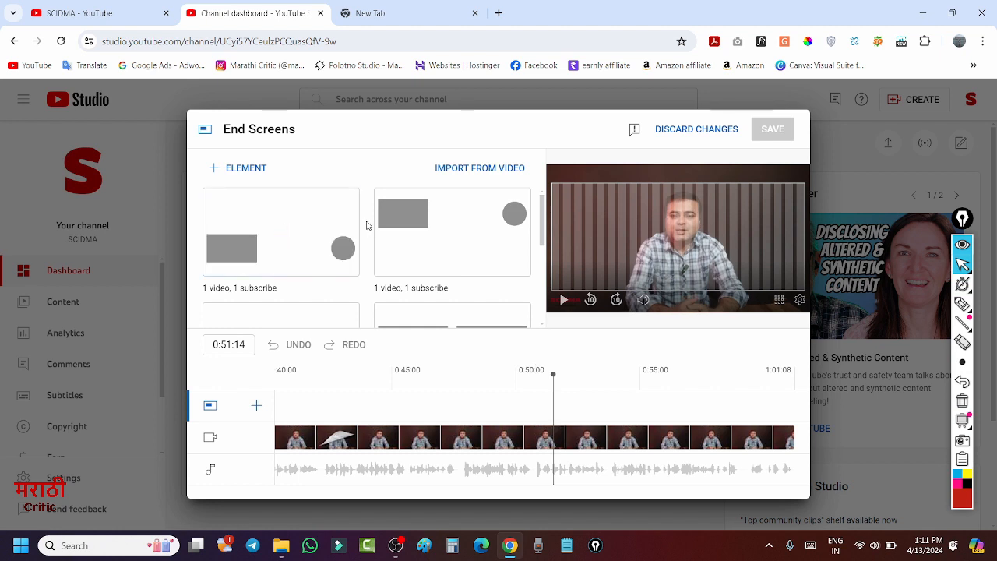
scroll(371, 225, "down", 1)
scroll(371, 226, "down", 1)
scroll(370, 225, "up", 2)
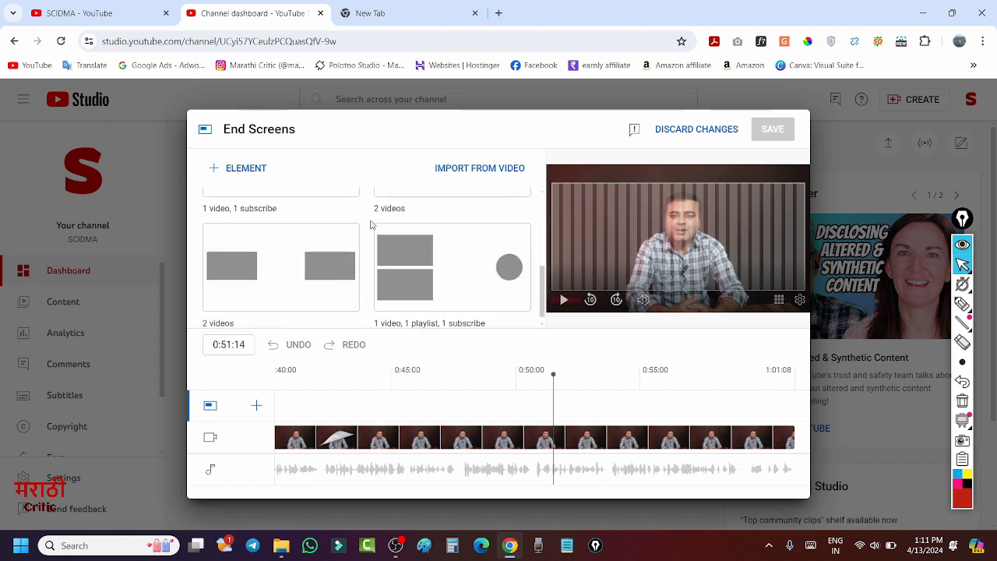
left_click(227, 168)
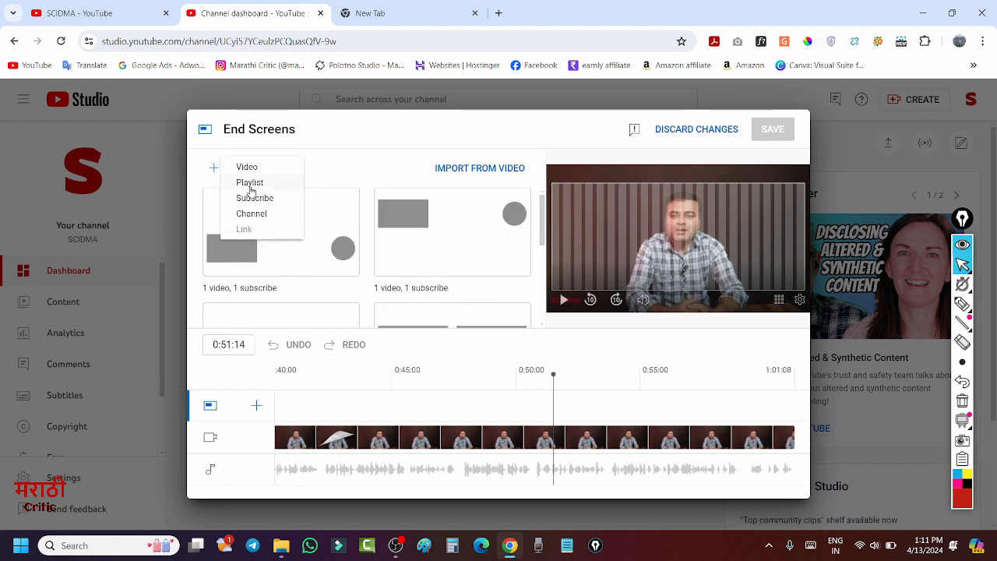
left_click(252, 184)
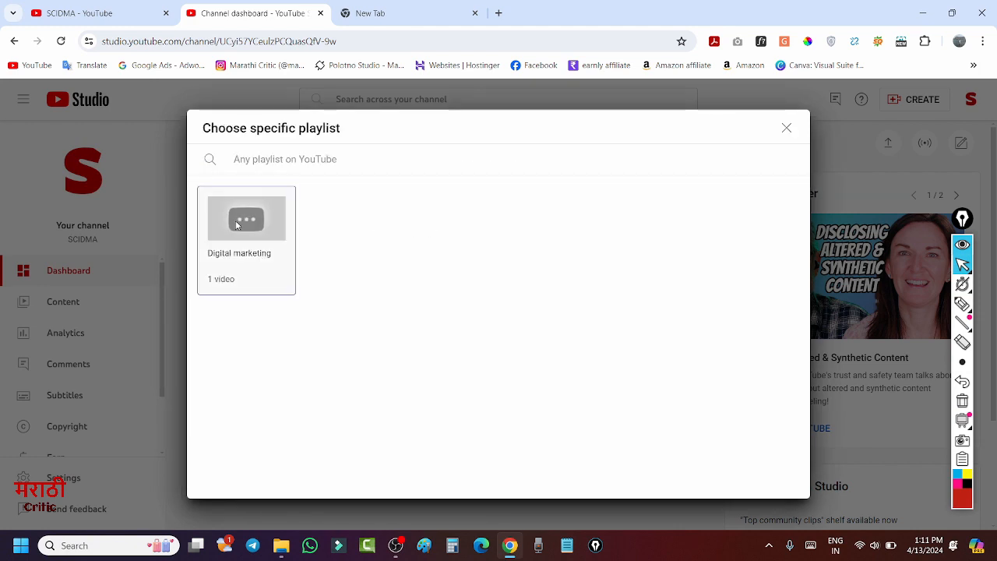
left_click(237, 224)
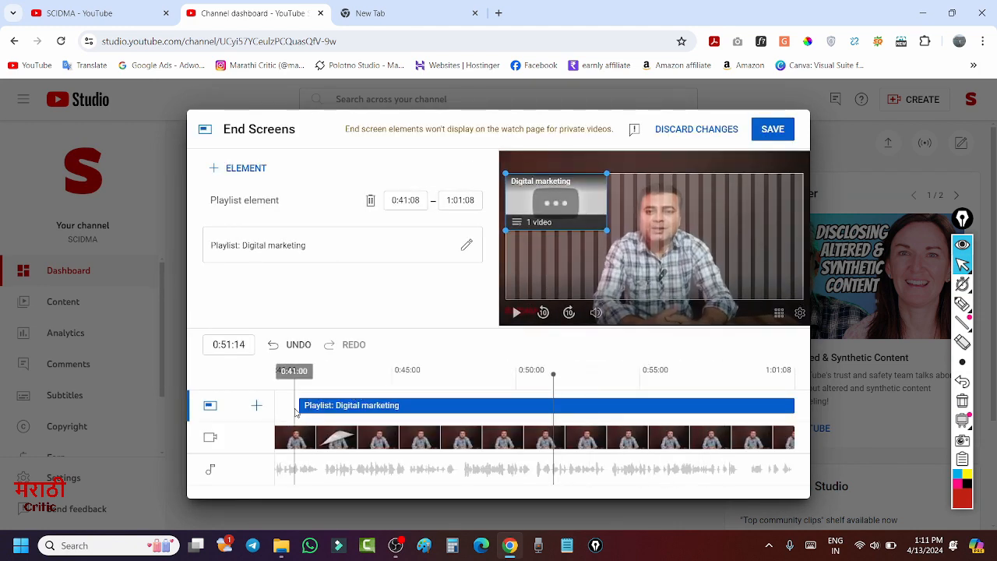
Set the playlist element to start at about 0:51:03, place it in the video frame's lower-left corner, and save the end screen
left_click_drag(297, 403, 543, 407)
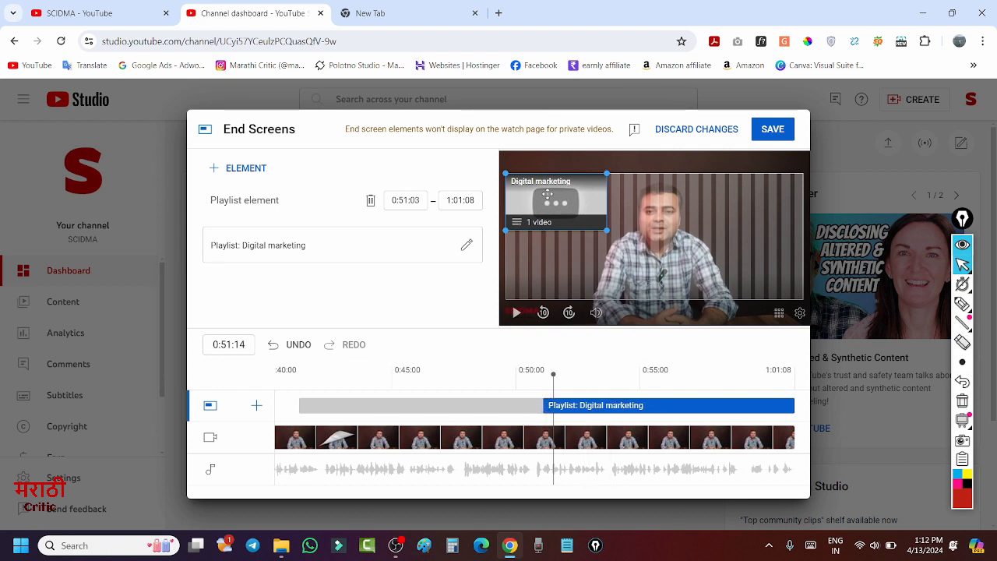
left_click_drag(547, 194, 547, 263)
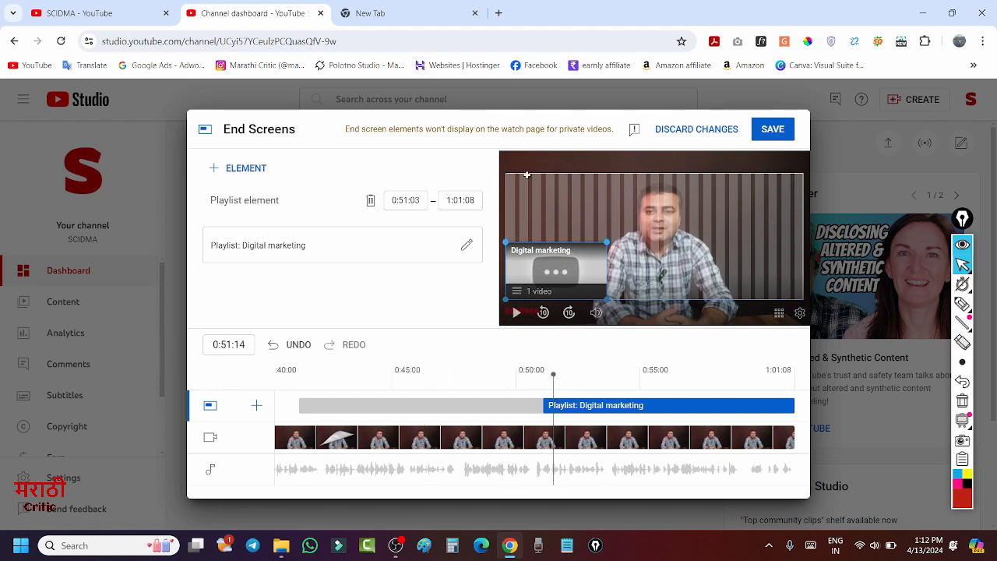
left_click(775, 129)
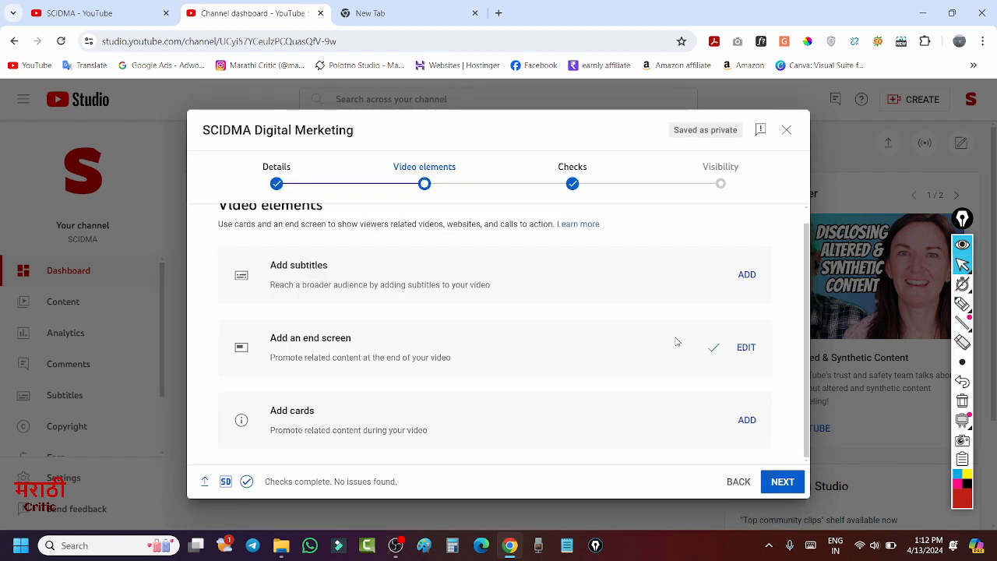
Add a card for the Digital marketing playlist at about 0:32:06 in the video and save it
left_click(746, 420)
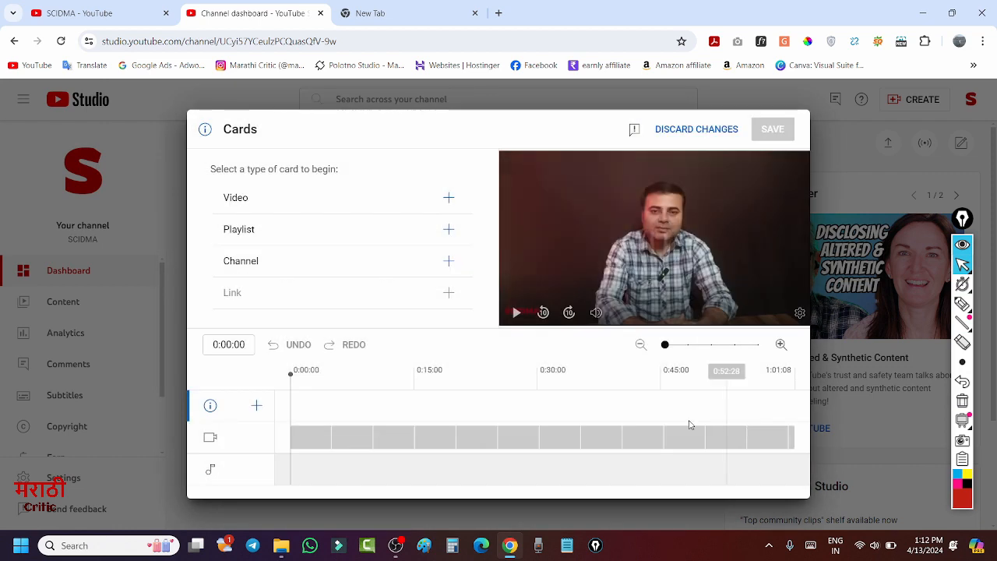
left_click(556, 380)
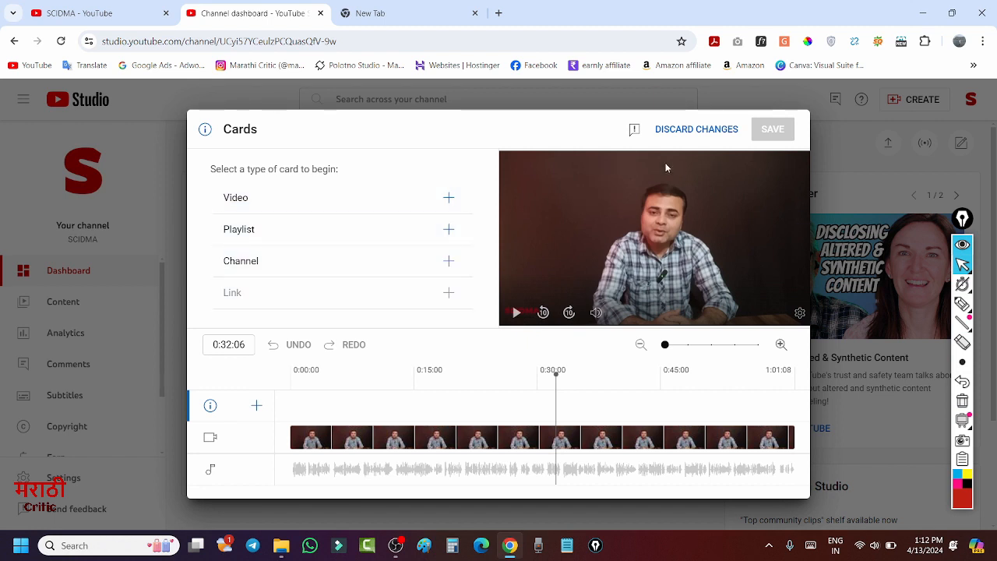
left_click(249, 230)
left_click(258, 220)
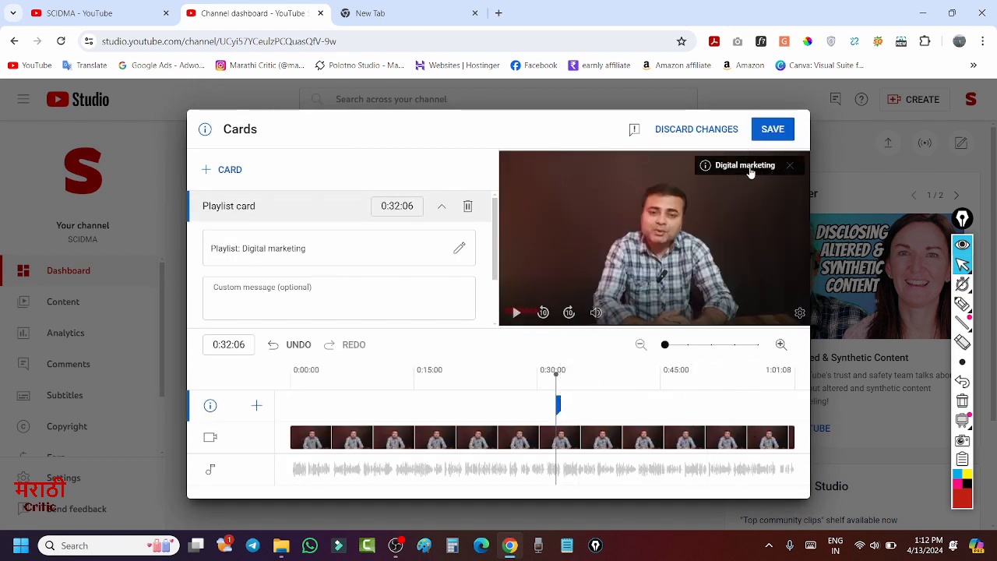
left_click(773, 130)
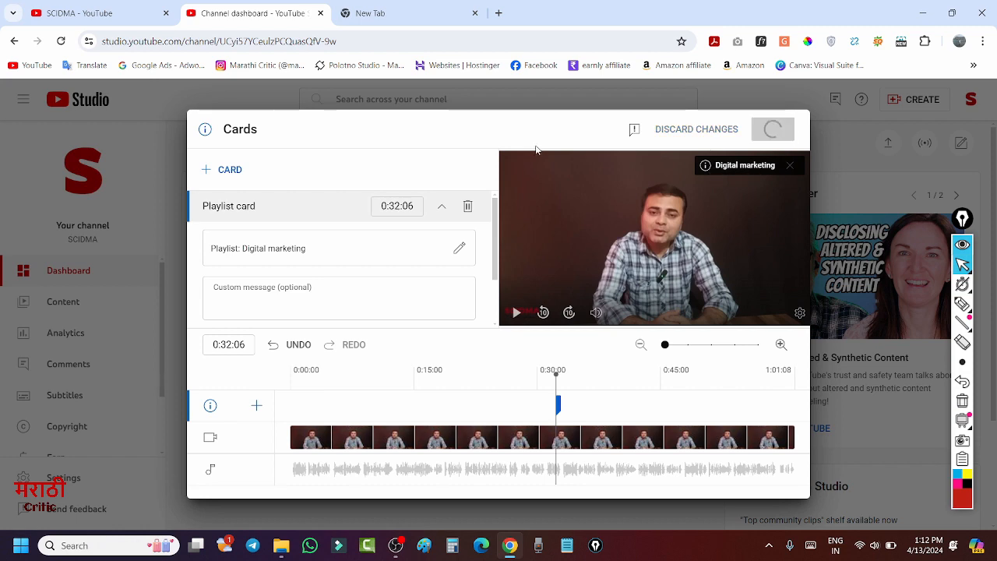
Set the upload's visibility to Unlisted, save the video, and copy its share link
left_click(722, 190)
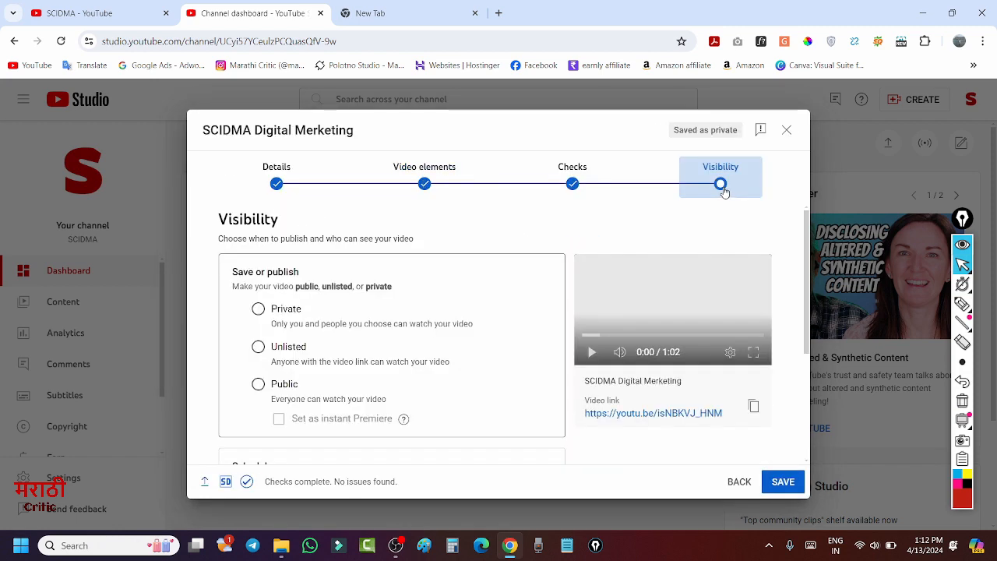
left_click(265, 348)
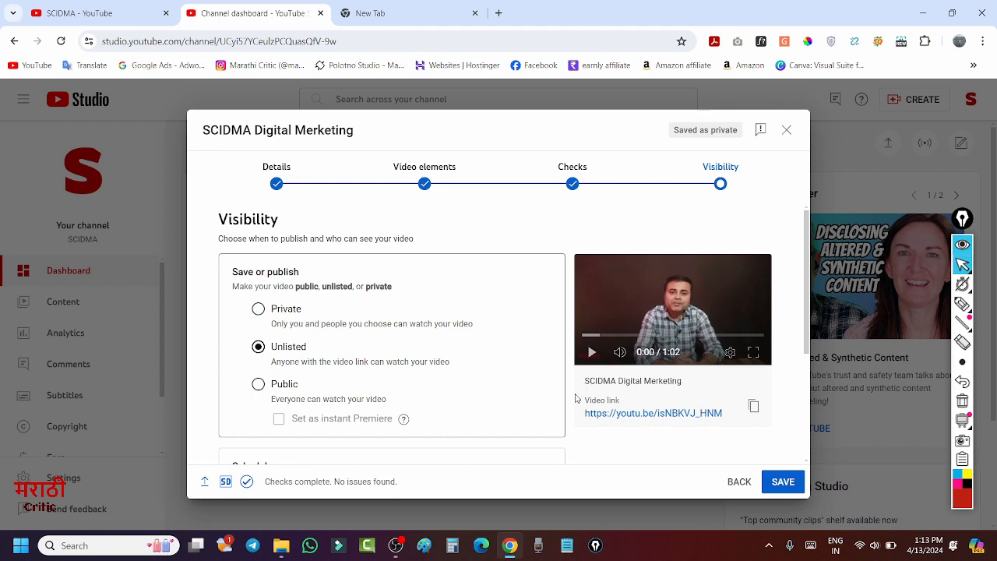
scroll(484, 280, "down", 3)
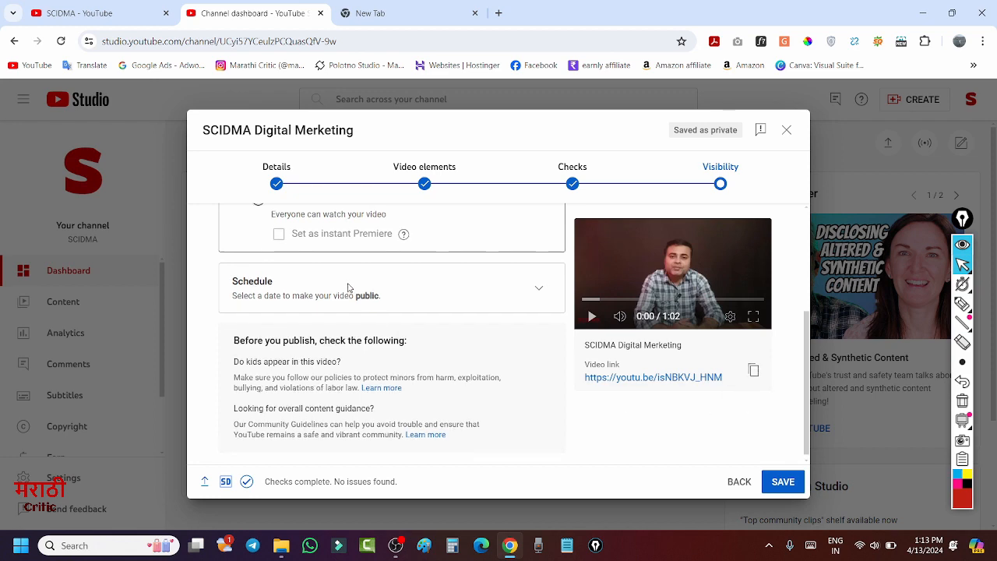
scroll(344, 295, "up", 3)
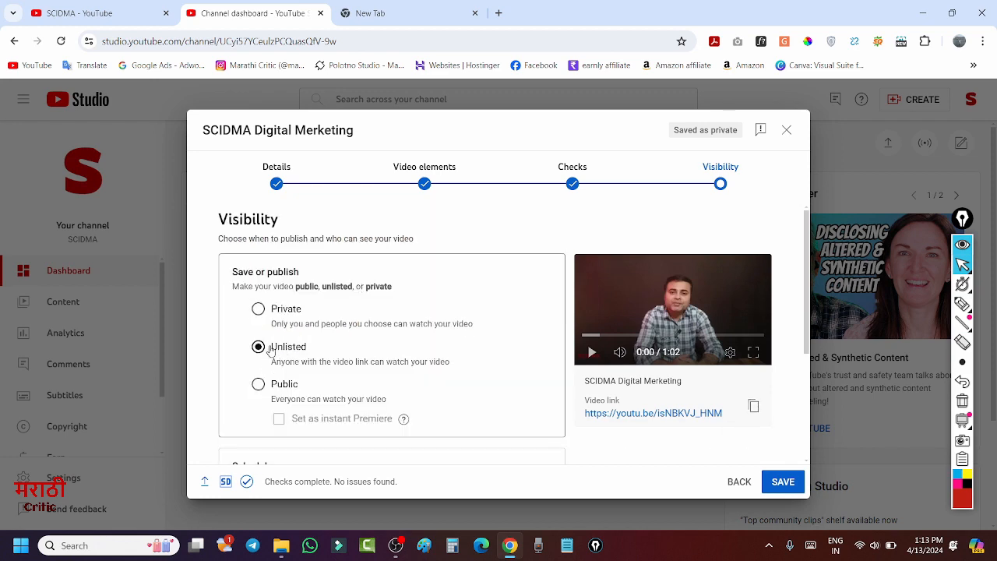
scroll(436, 319, "down", 3)
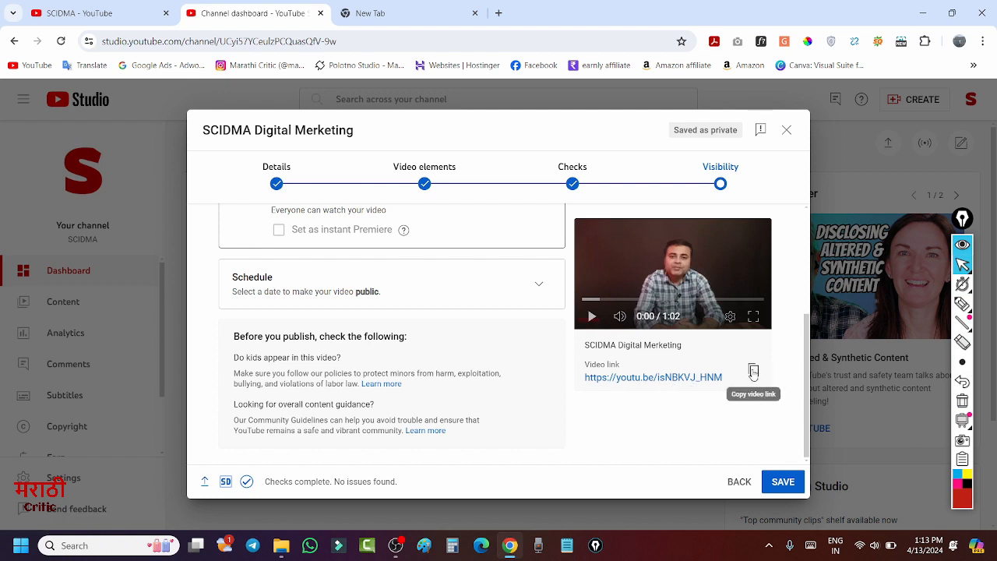
left_click(782, 482)
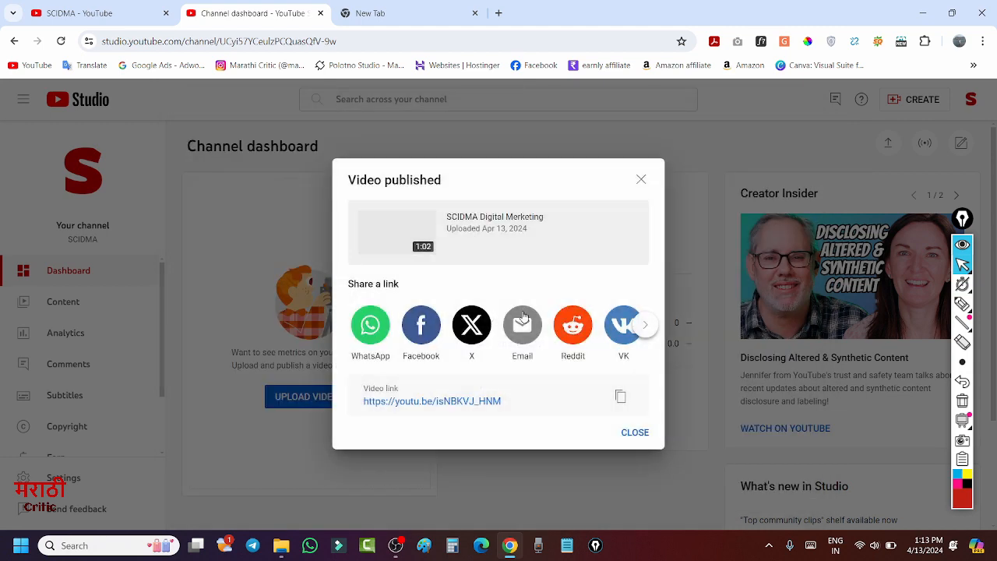
left_click(620, 398)
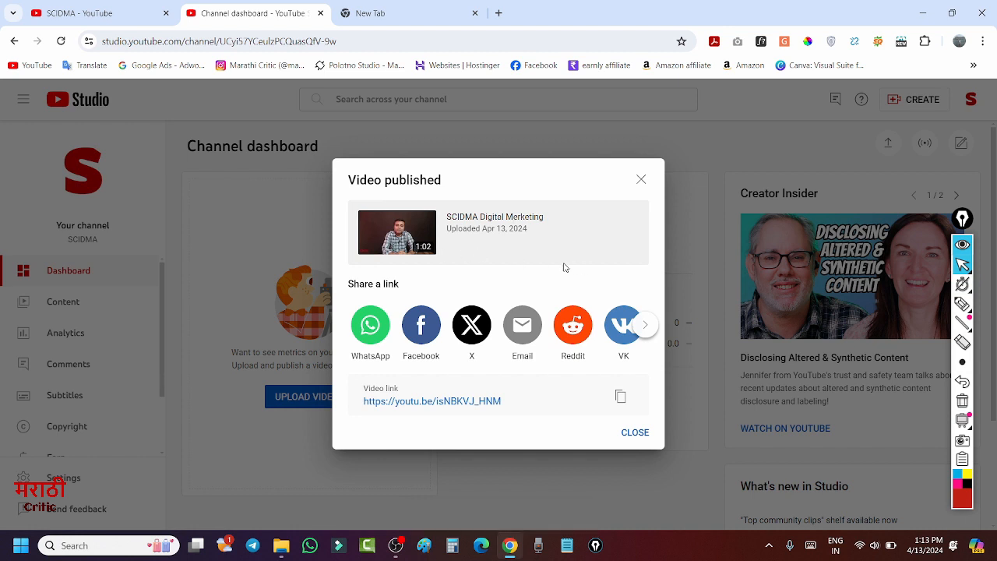
left_click(635, 433)
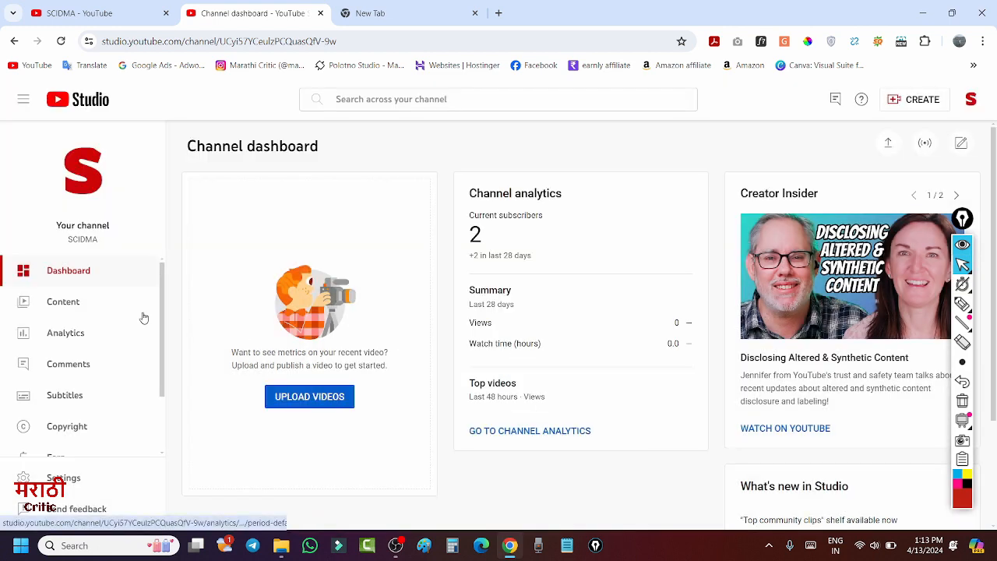
Change the SCIDMA Digital Merketing video's visibility to Public in the channel content list and publish it
left_click(65, 304)
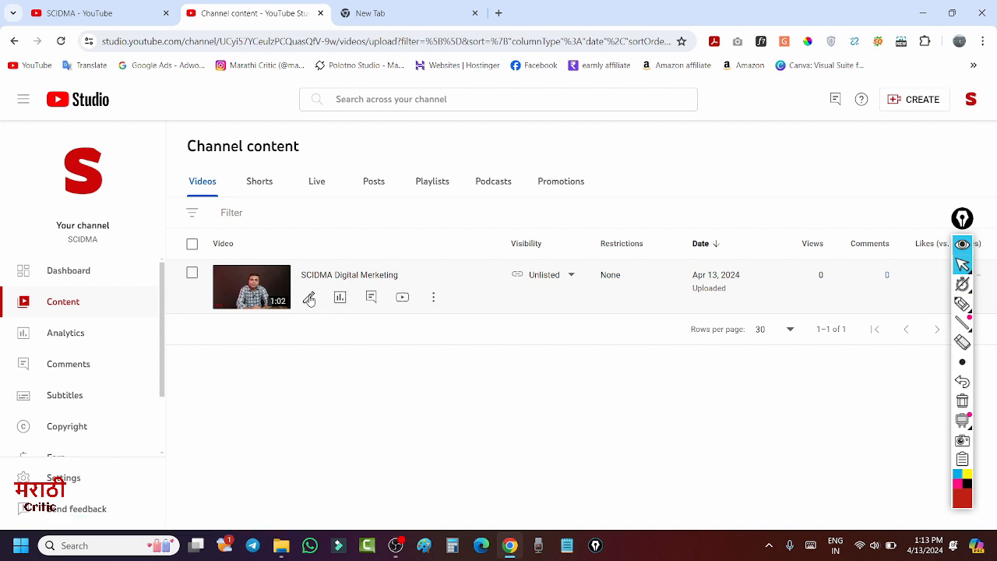
mouse_move(565, 282)
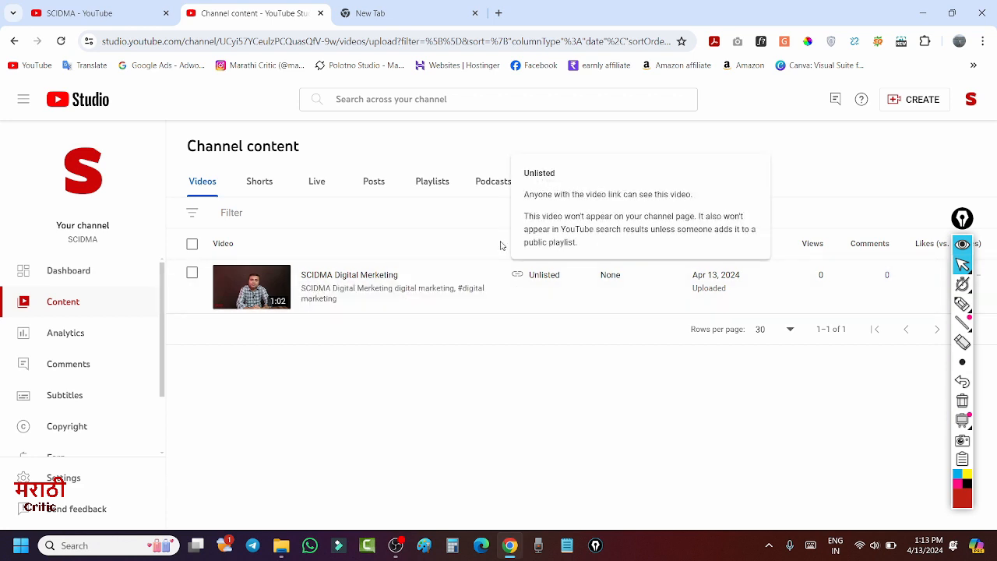
left_click(569, 275)
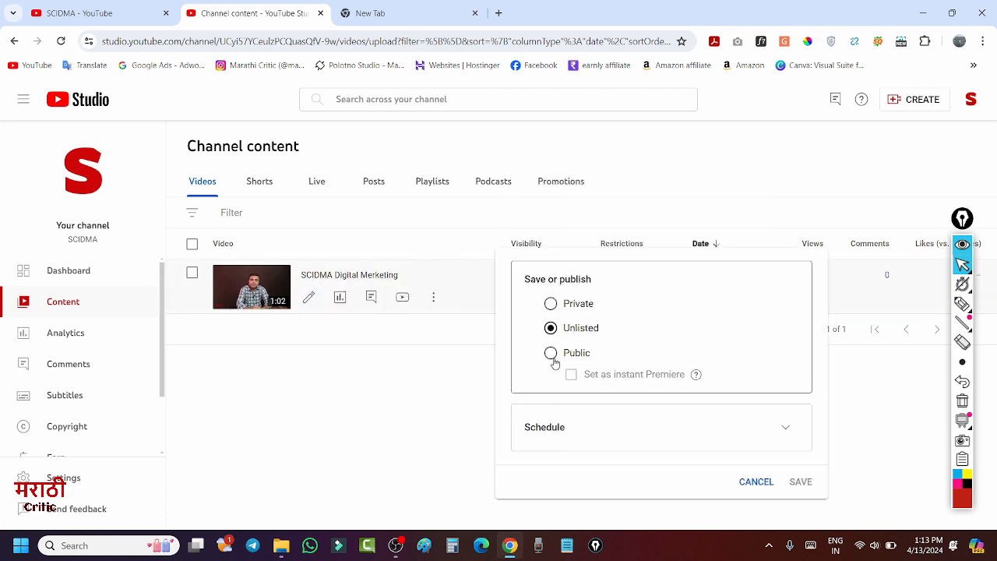
left_click(551, 353)
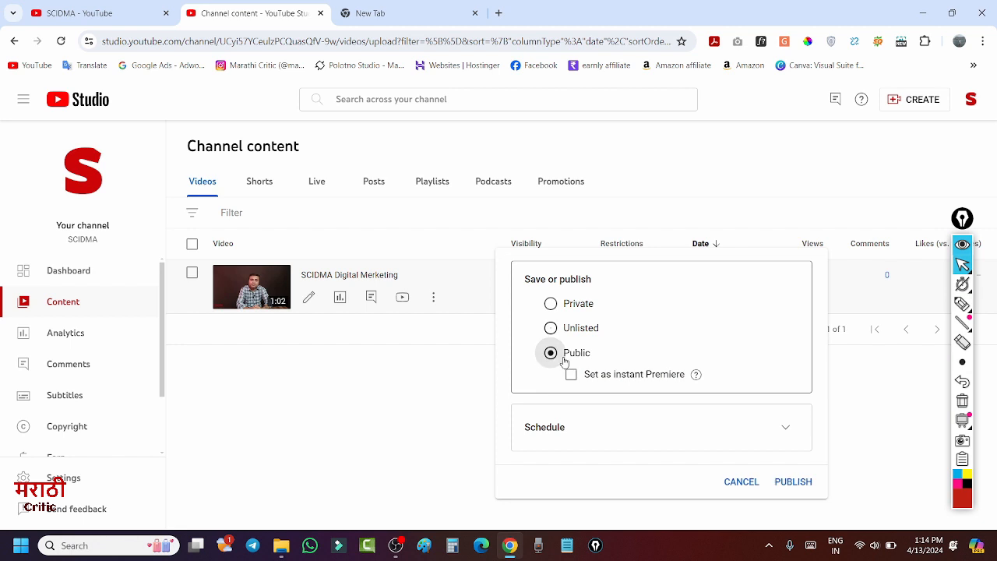
left_click(793, 482)
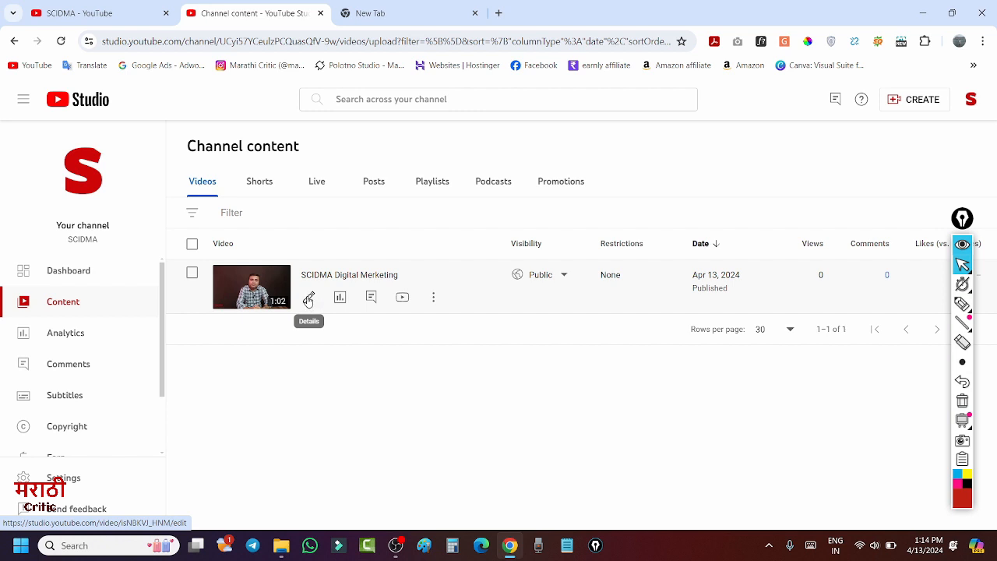
Open the published video's details and upload the "thumbail" image from the Work (E:) drive as its custom thumbnail
left_click(309, 300)
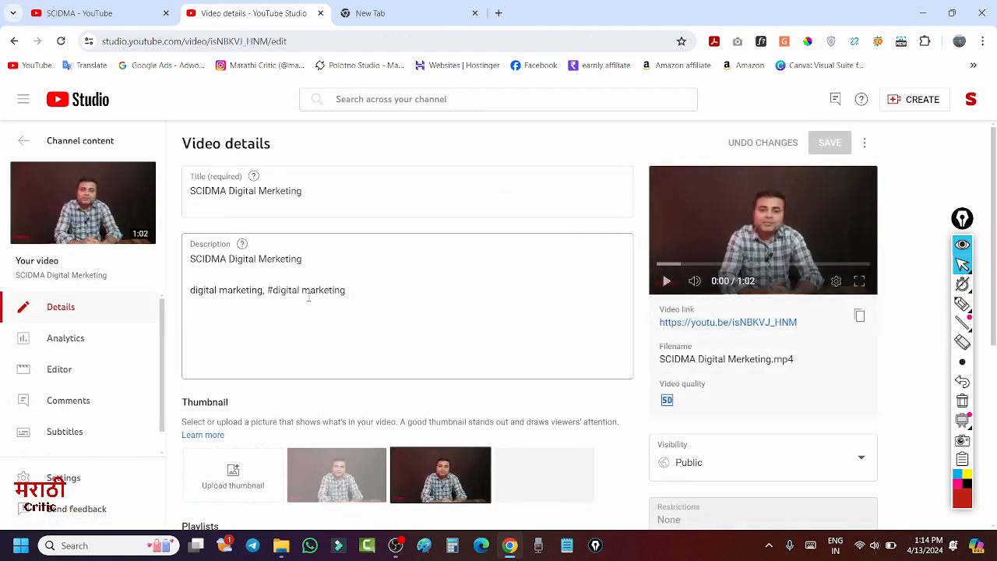
scroll(314, 305, "down", 3)
scroll(238, 261, "up", 2)
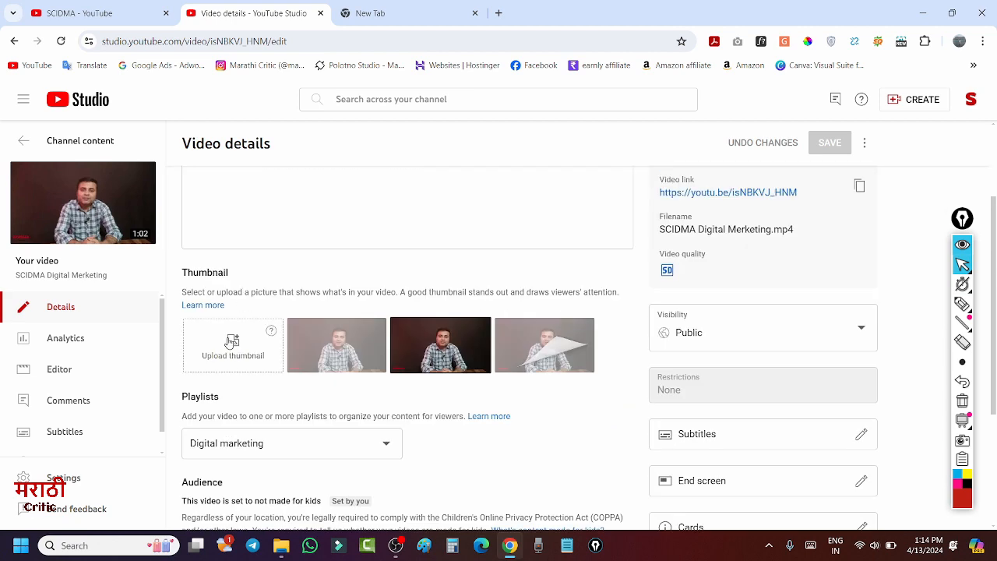
left_click(236, 341)
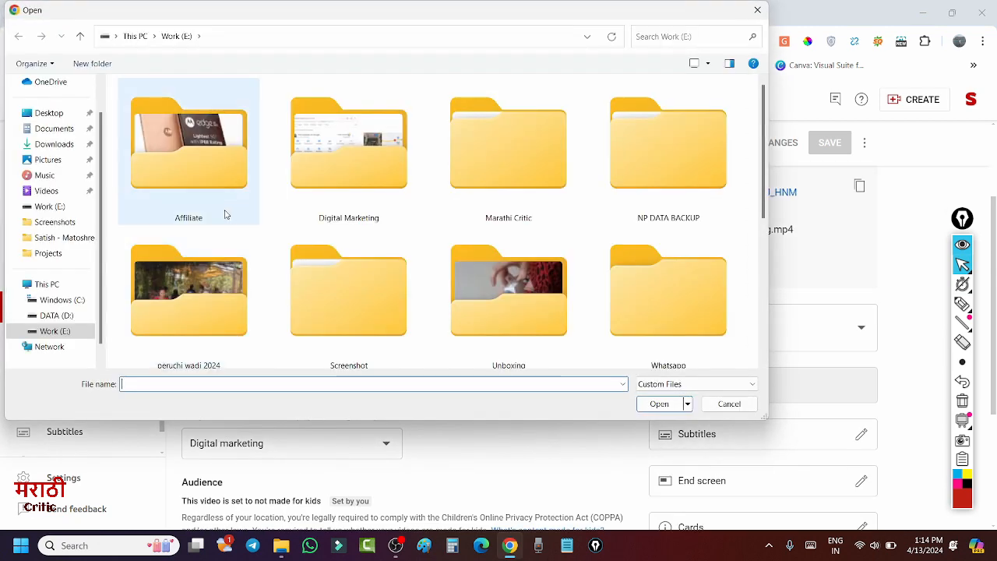
scroll(282, 205, "down", 2)
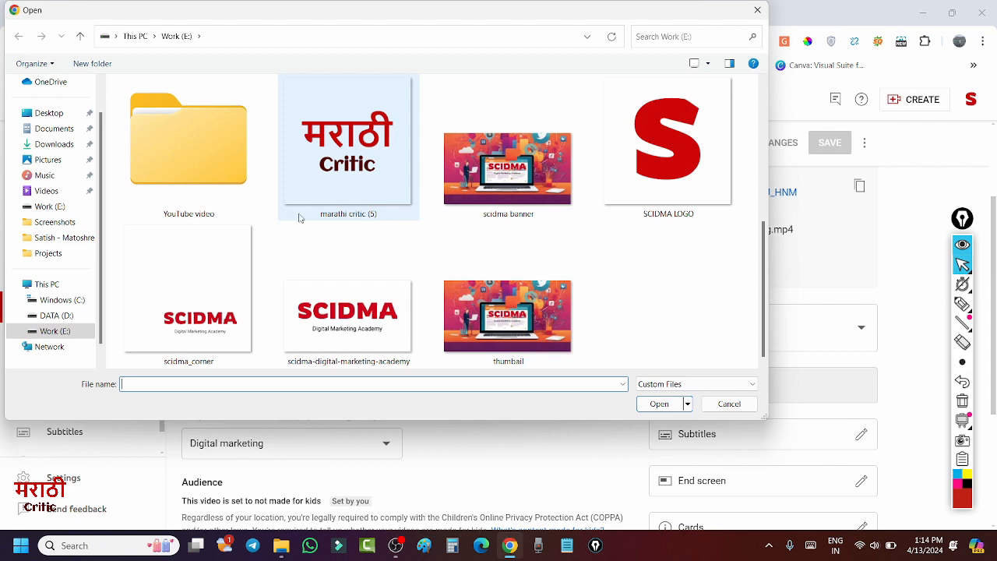
left_click(505, 312)
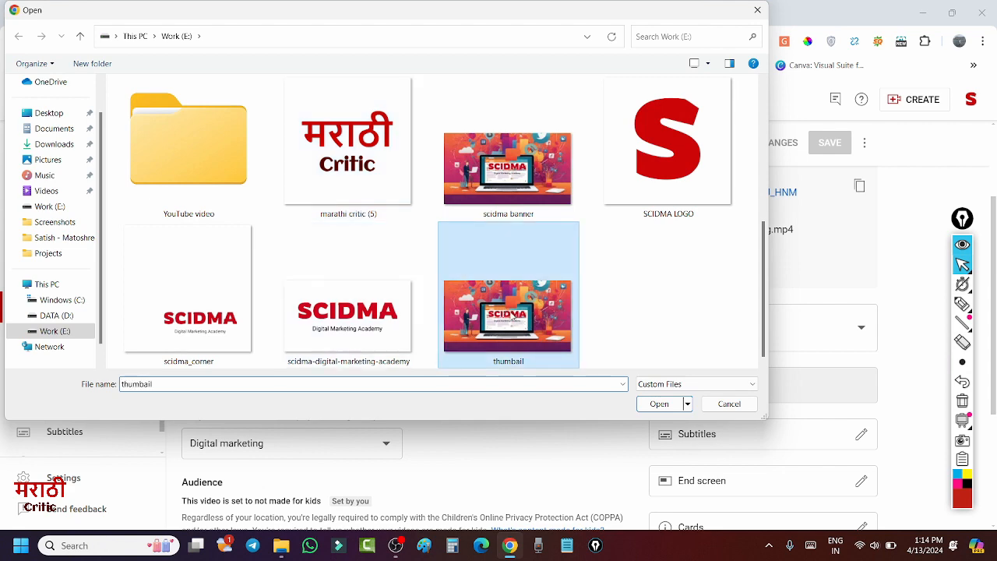
left_click(659, 404)
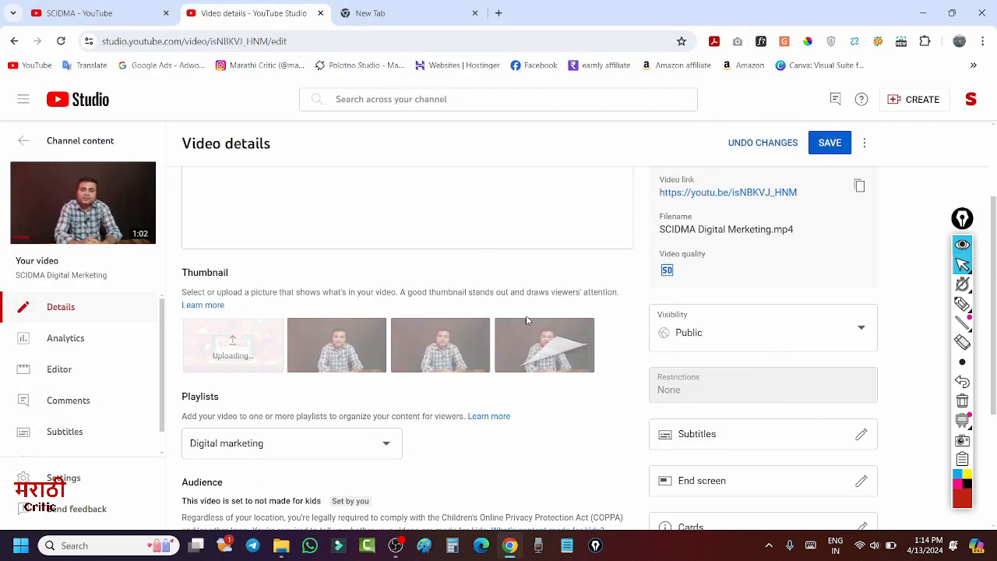
Save the video's changed details and return to the channel content list
scroll(580, 315, "down", 3)
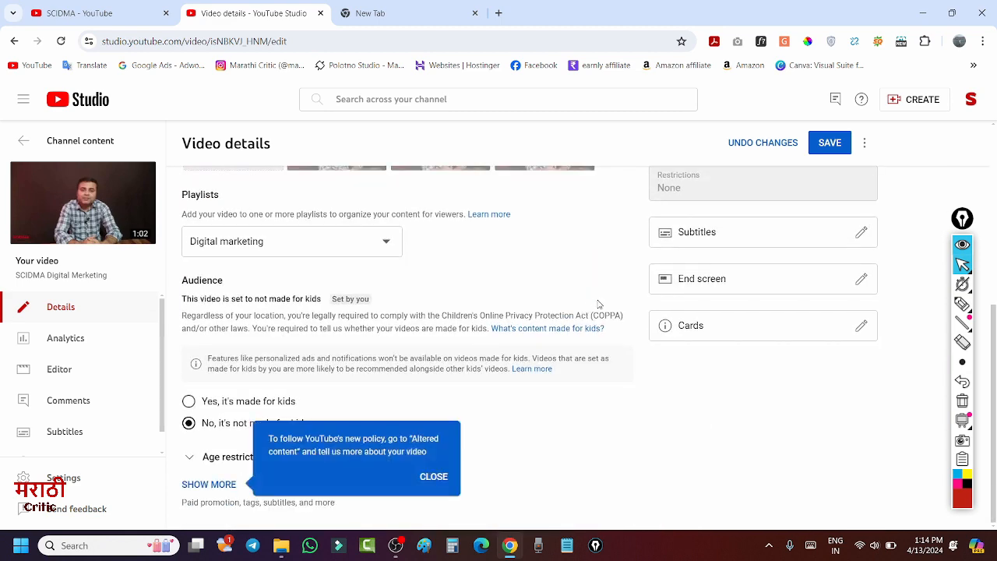
scroll(600, 299, "up", 4)
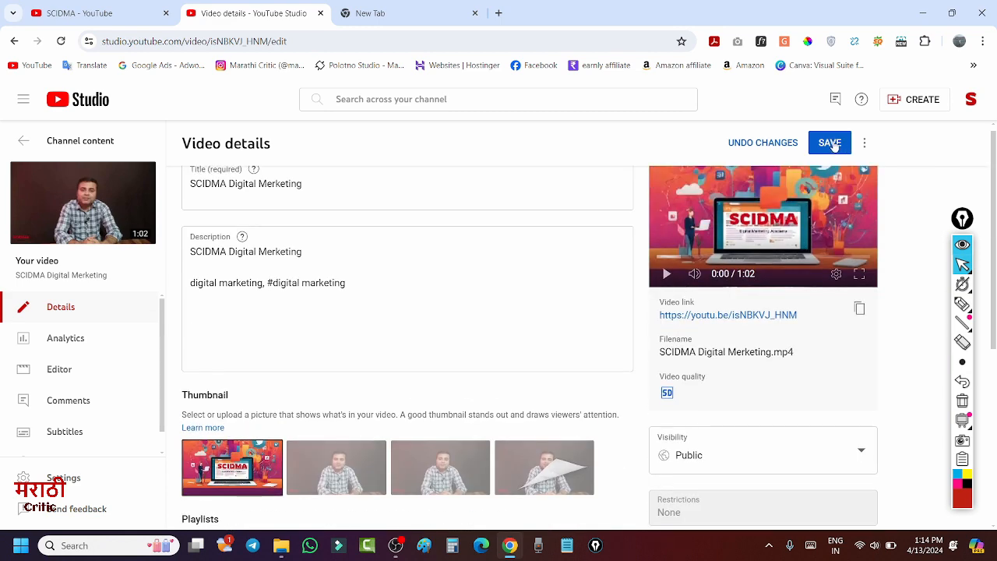
left_click(832, 145)
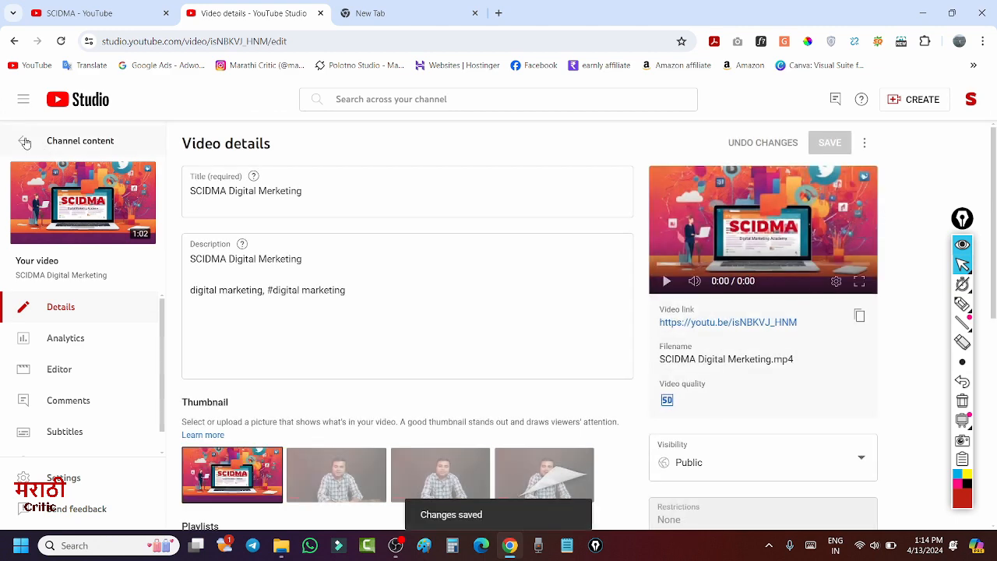
left_click(25, 143)
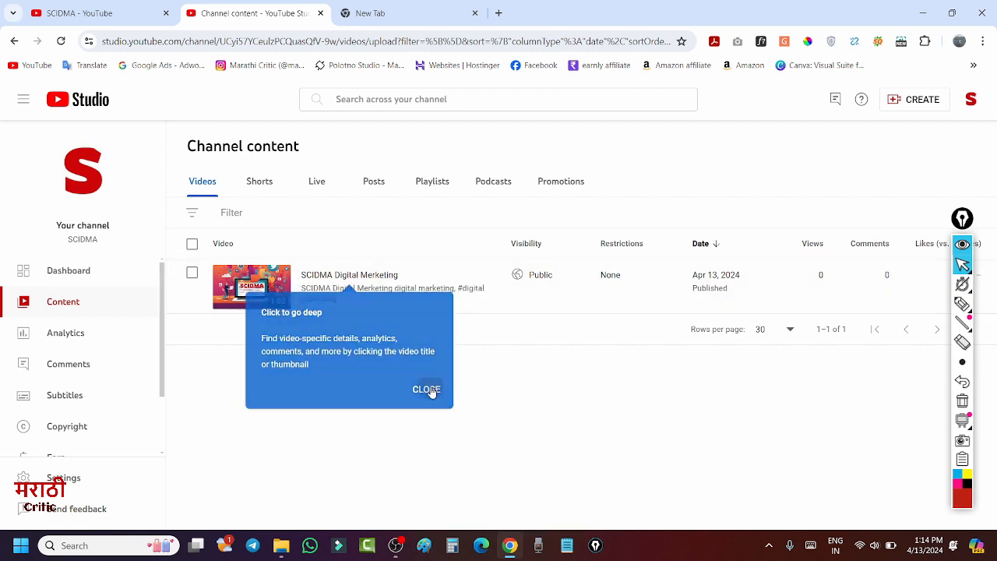
Dismiss the tip on the channel content list and open the channel dashboard to view the latest video's performance
left_click(426, 391)
left_click(265, 173)
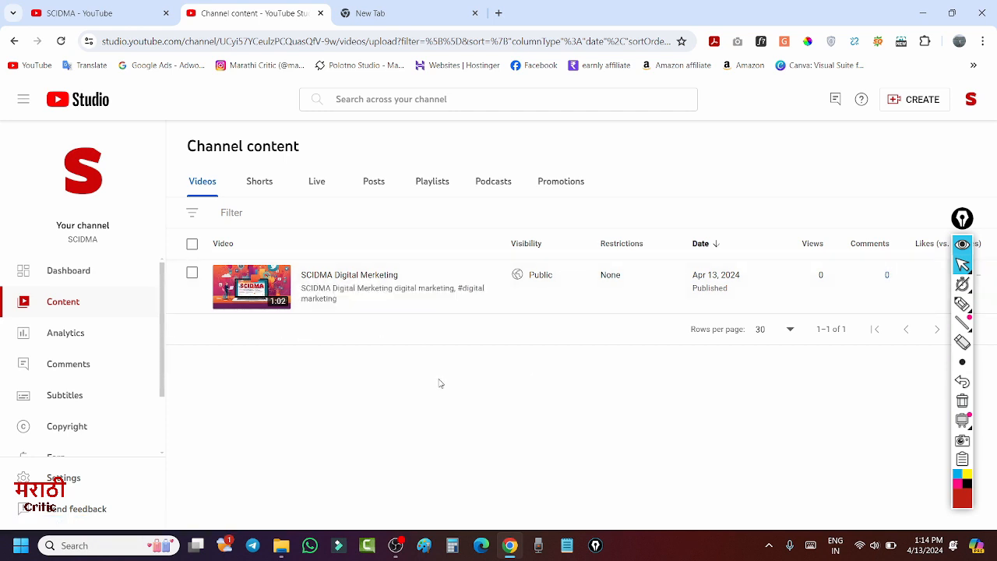
left_click(67, 273)
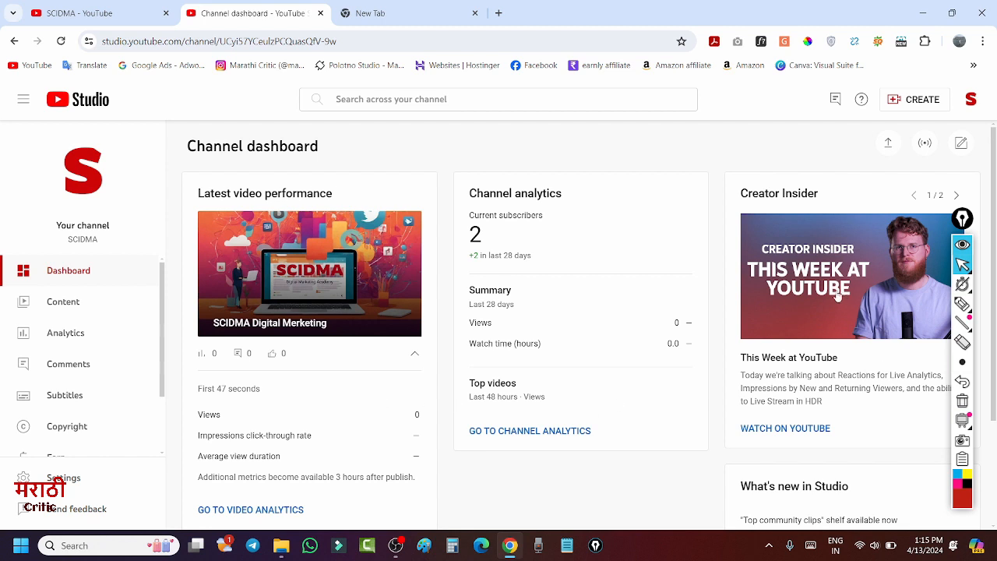
Examine the channel analytics overview and the date ranges available for its reports
left_click(60, 336)
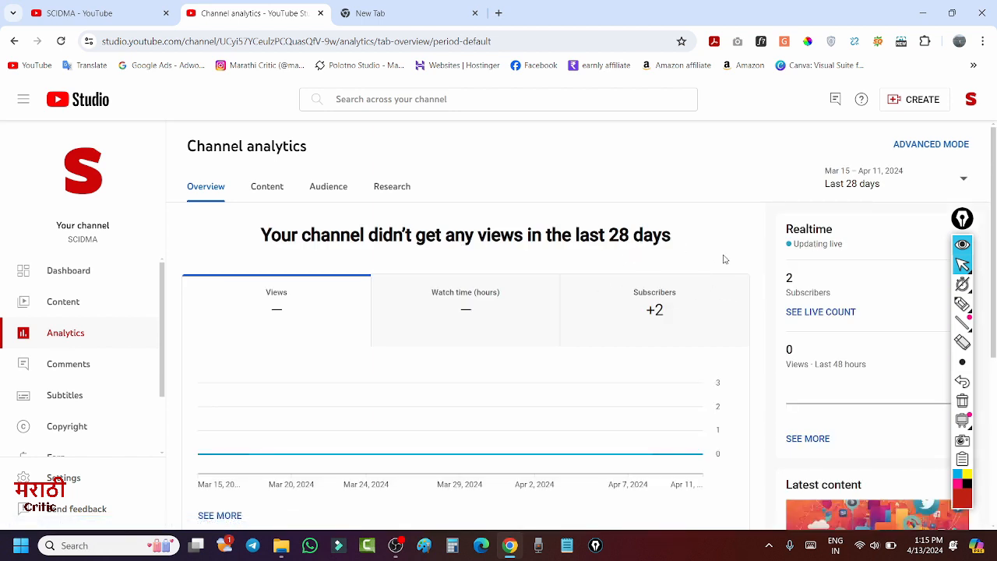
mouse_move(797, 232)
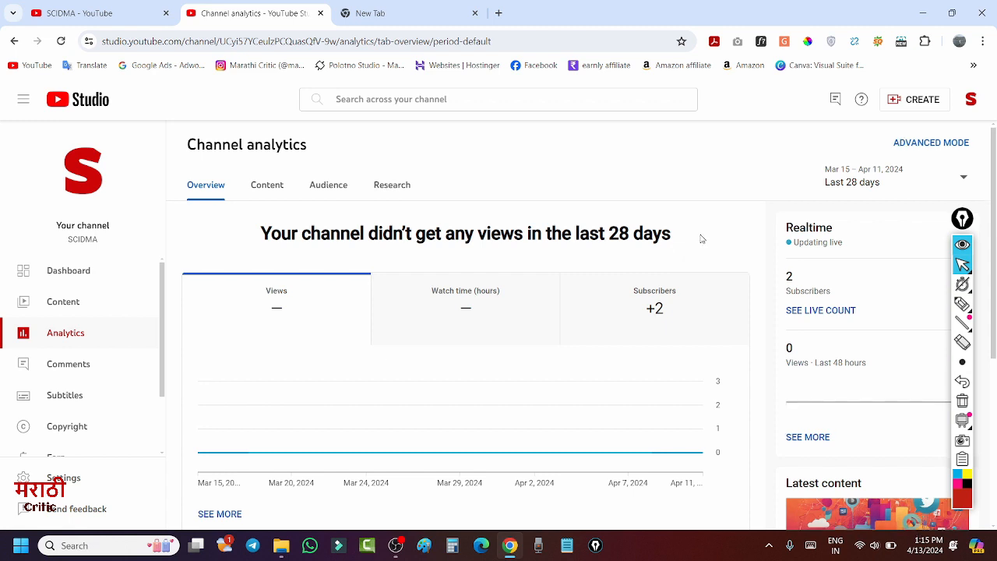
scroll(700, 240, "down", 2)
scroll(703, 241, "up", 2)
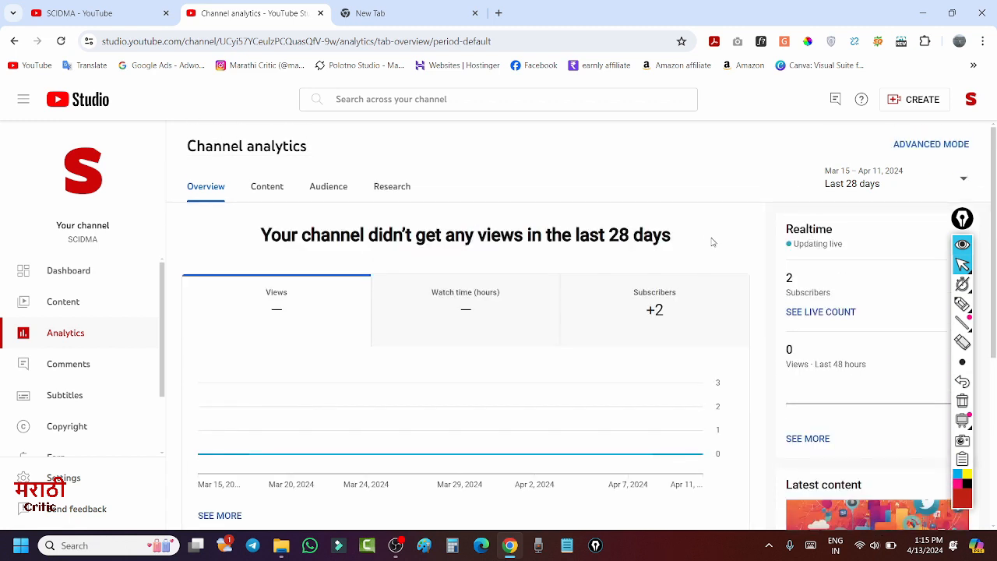
left_click(878, 184)
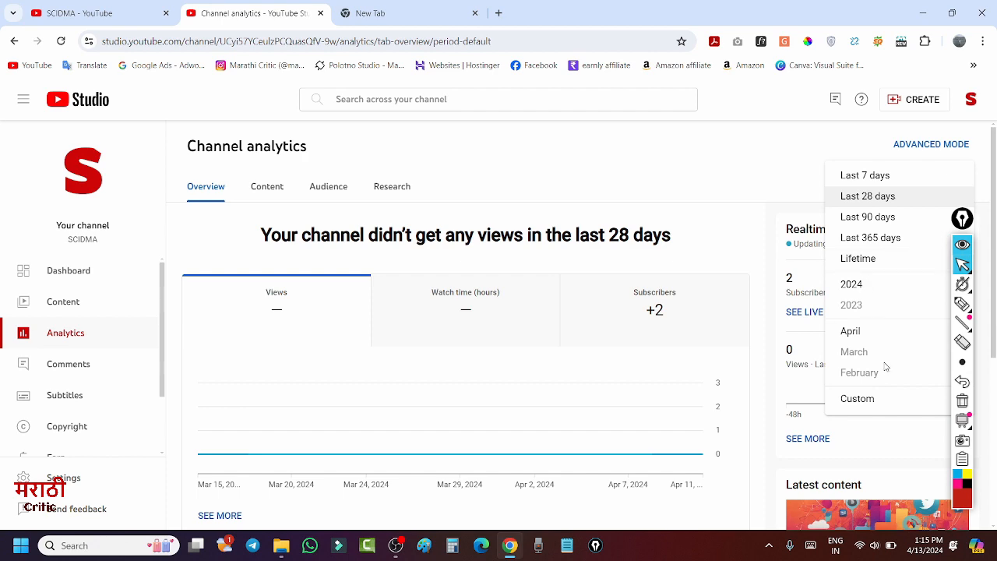
left_click(744, 163)
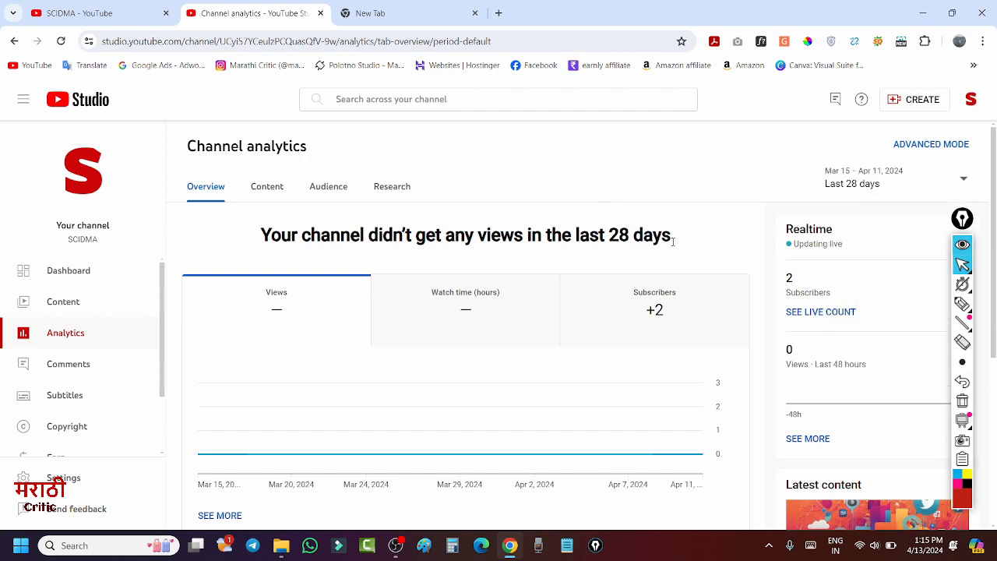
scroll(676, 245, "down", 2)
scroll(675, 245, "up", 2)
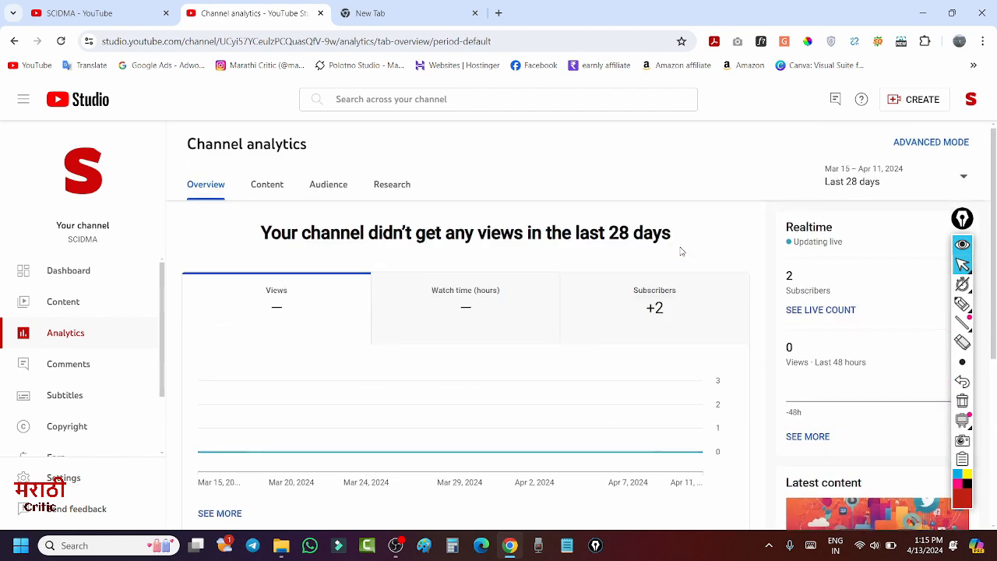
Review the channel's published and held-for-review comments, and its copyright removal requests
left_click(68, 366)
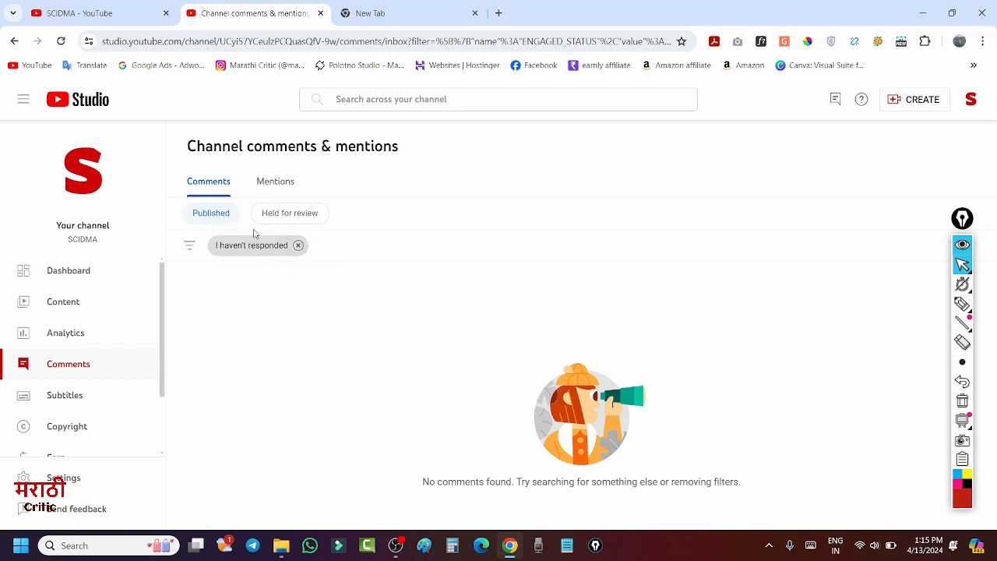
left_click(300, 219)
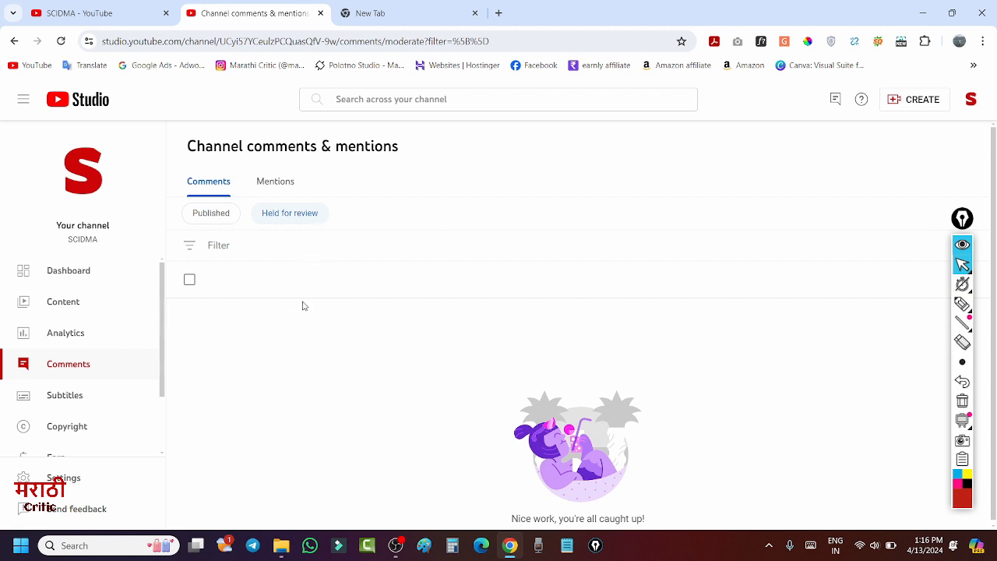
left_click(222, 215)
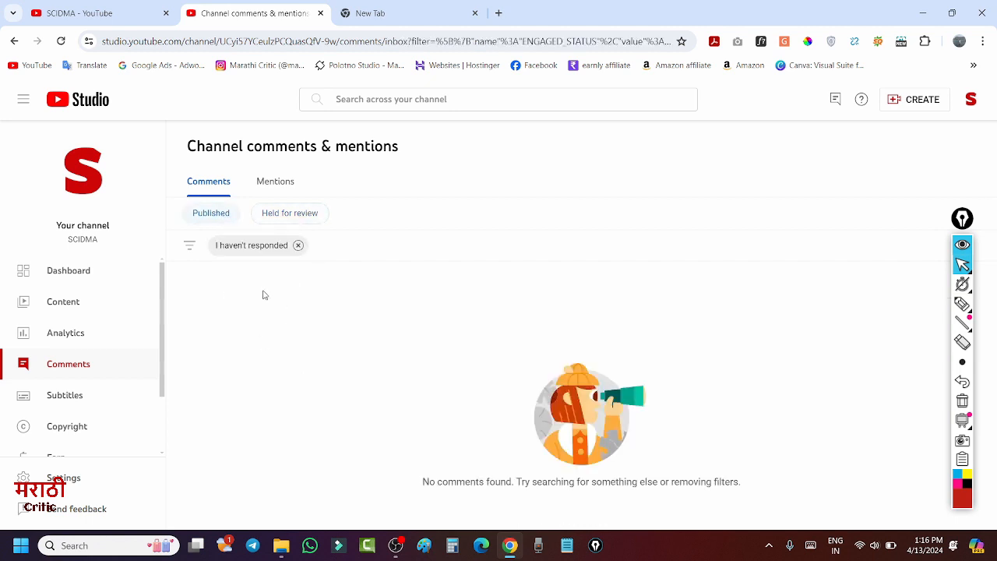
left_click(272, 183)
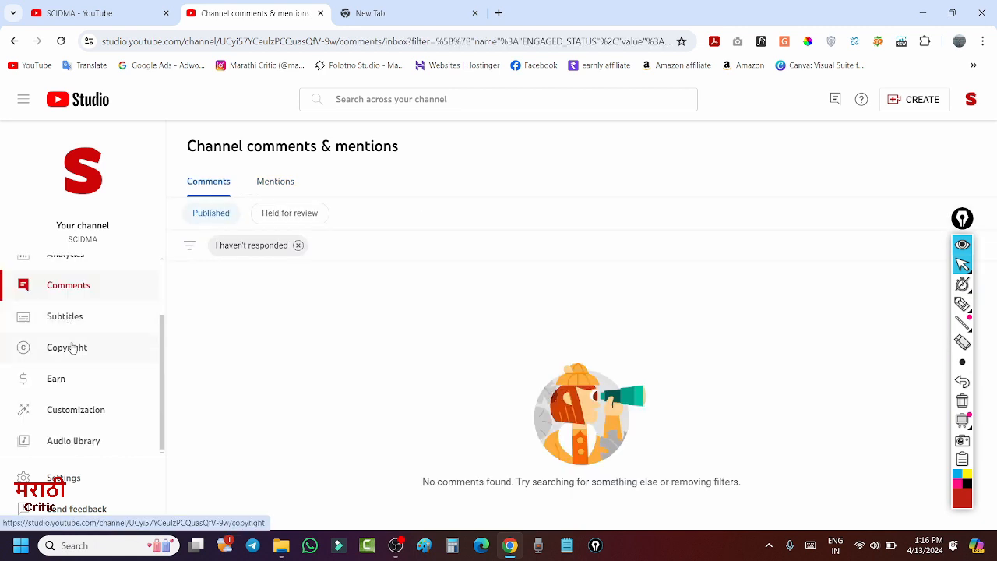
left_click(69, 357)
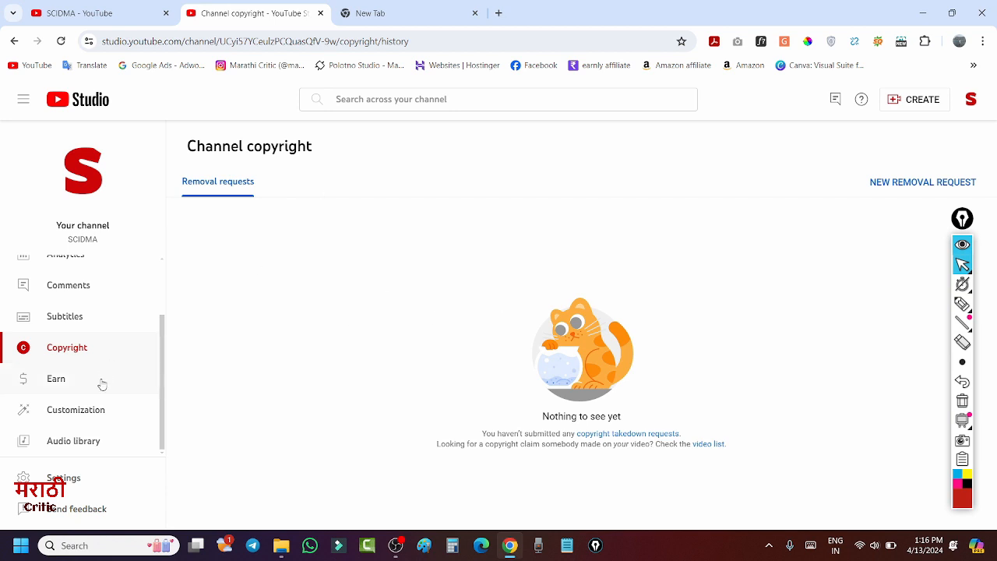
Dismiss the Earn on YouTube introduction and examine the monetization benefits and eligibility requirements for the channel
left_click(53, 380)
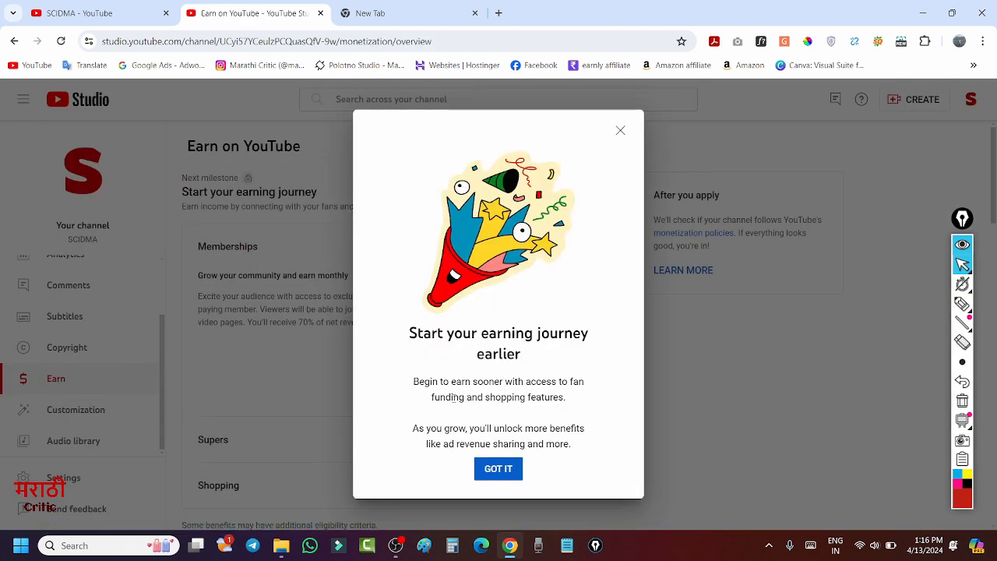
left_click(499, 469)
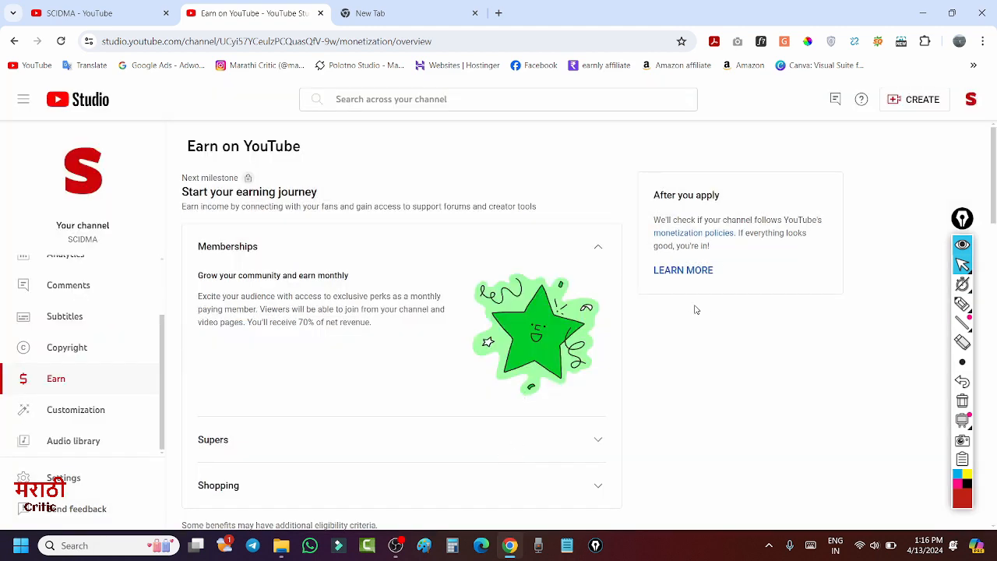
scroll(707, 308, "down", 7)
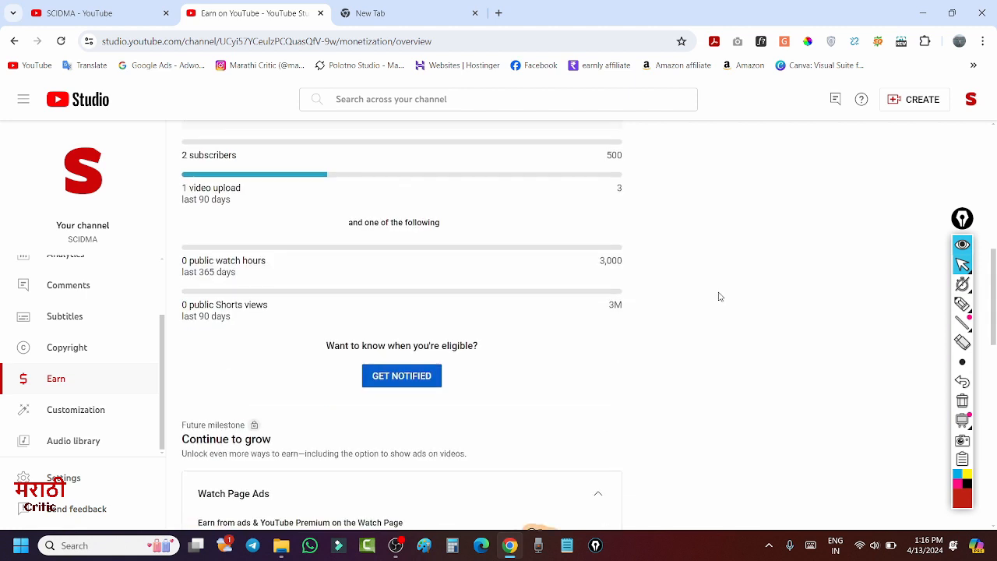
scroll(275, 290, "up", 2)
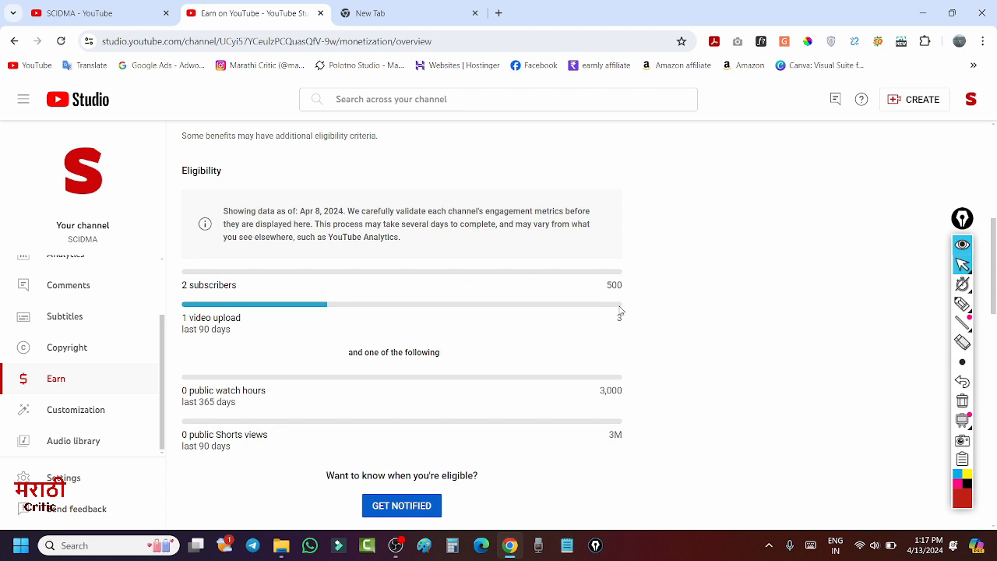
scroll(619, 312, "down", 1)
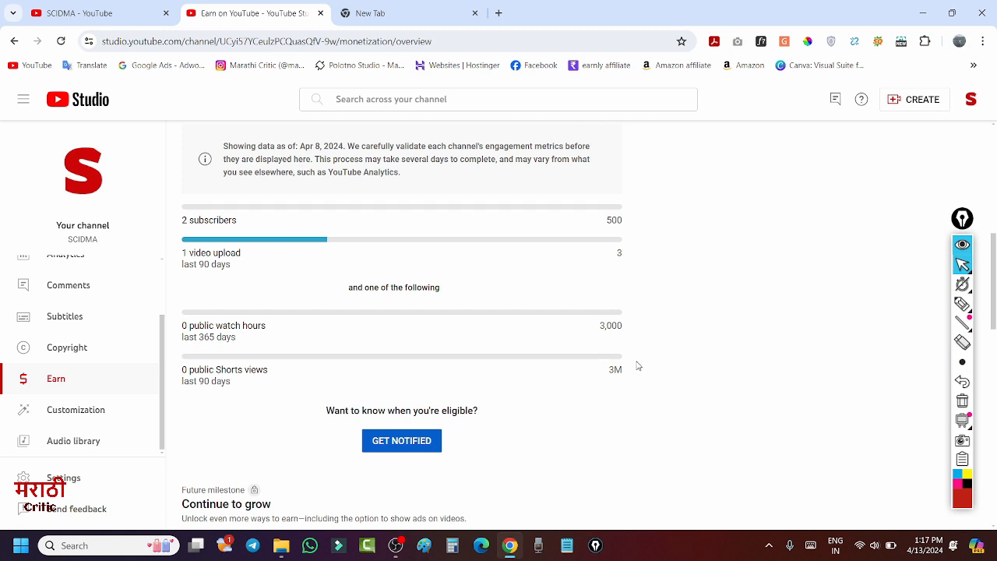
scroll(636, 366, "down", 2)
scroll(637, 365, "up", 3)
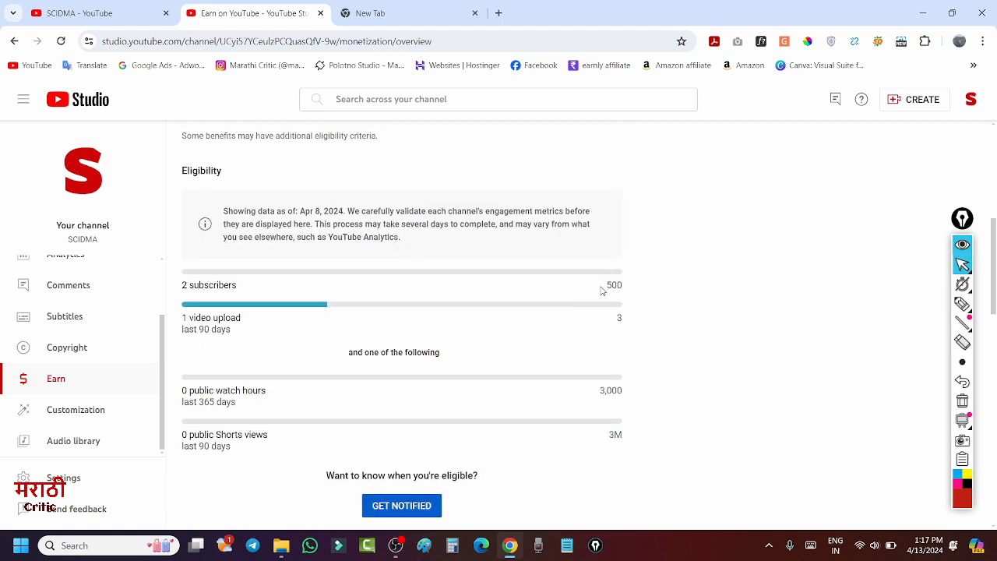
left_click_drag(628, 285, 660, 290)
left_click(696, 304)
scroll(696, 300, "up", 3)
scroll(707, 291, "down", 4)
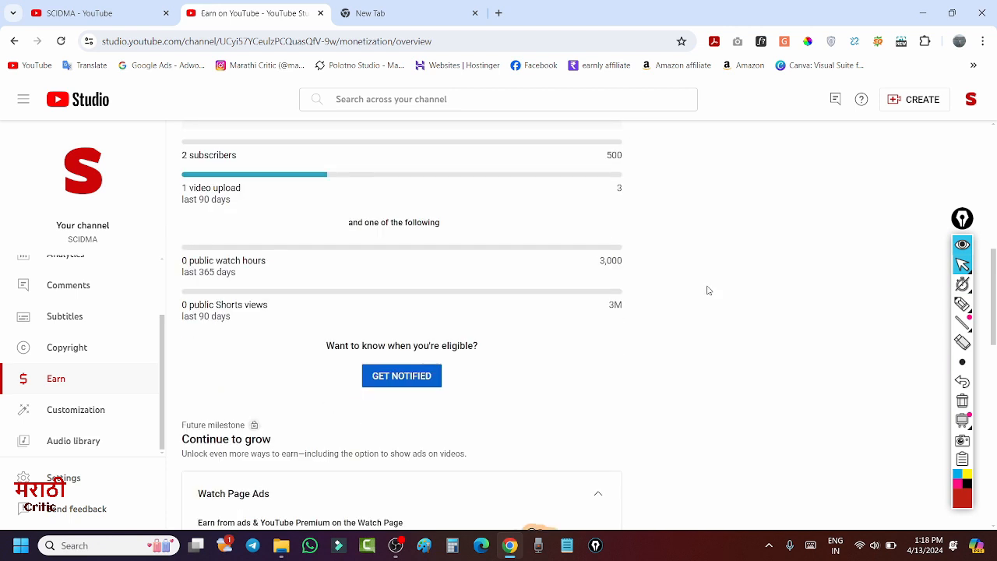
scroll(707, 290, "up", 6)
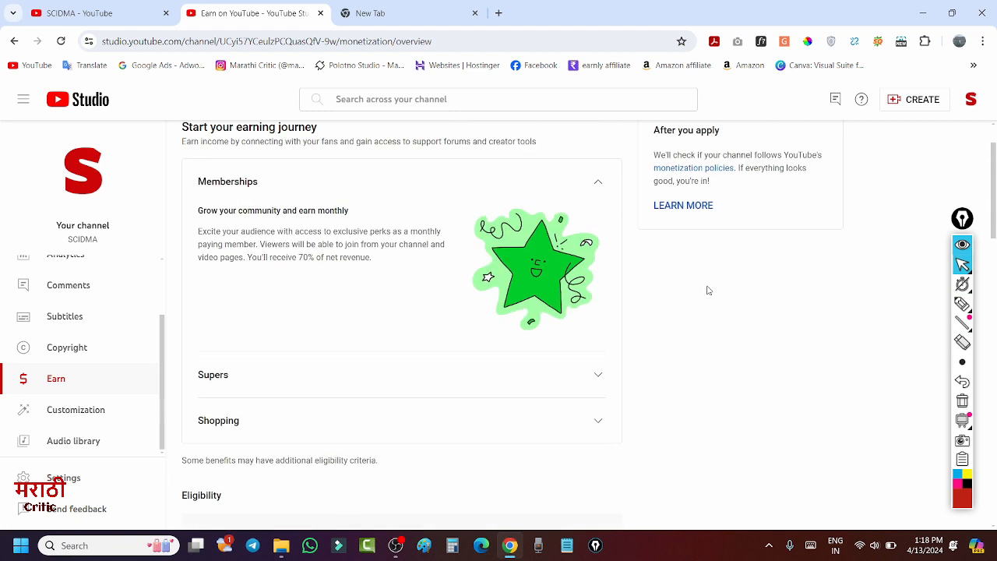
scroll(707, 290, "up", 1)
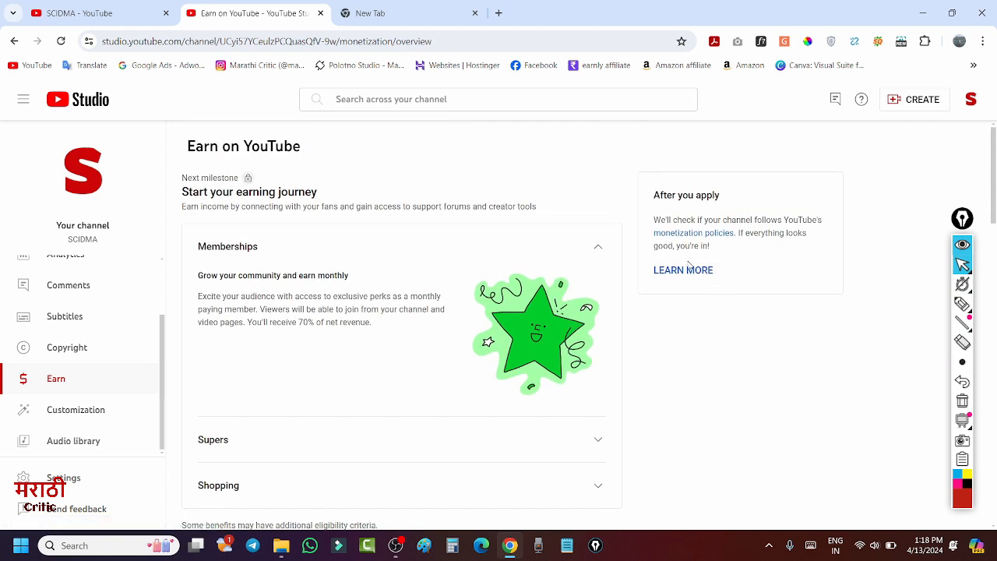
In the channel customization layout, set the SCIDMA Digital Merketing video as the channel trailer for people who haven't subscribed
left_click(75, 414)
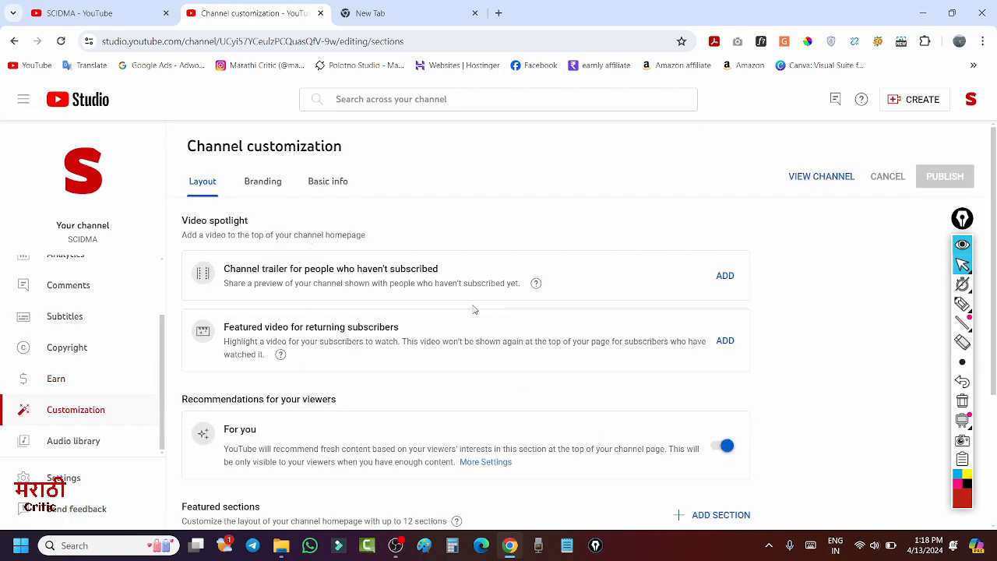
scroll(473, 308, "down", 3)
scroll(478, 303, "up", 3)
scroll(740, 297, "down", 1)
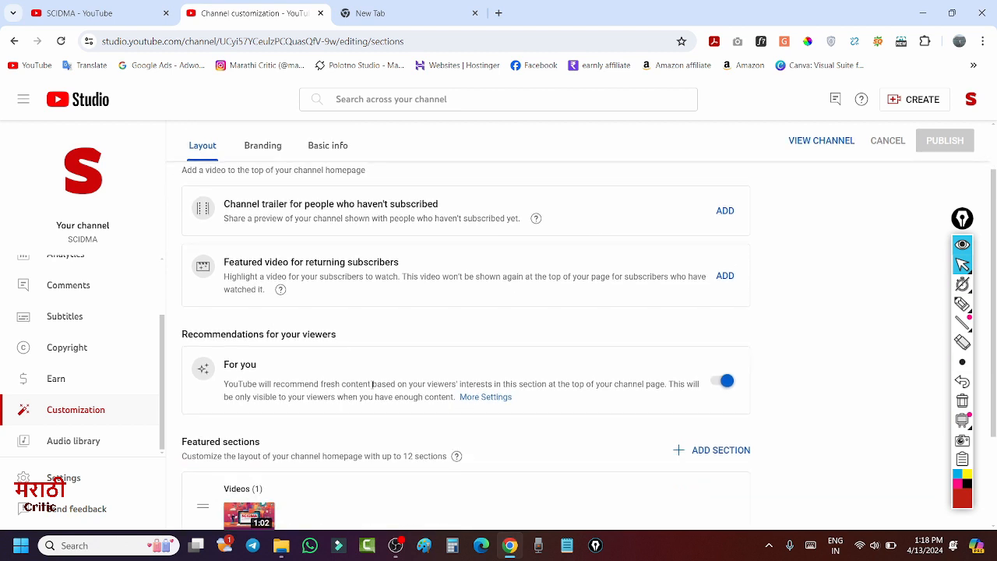
scroll(802, 374, "down", 1)
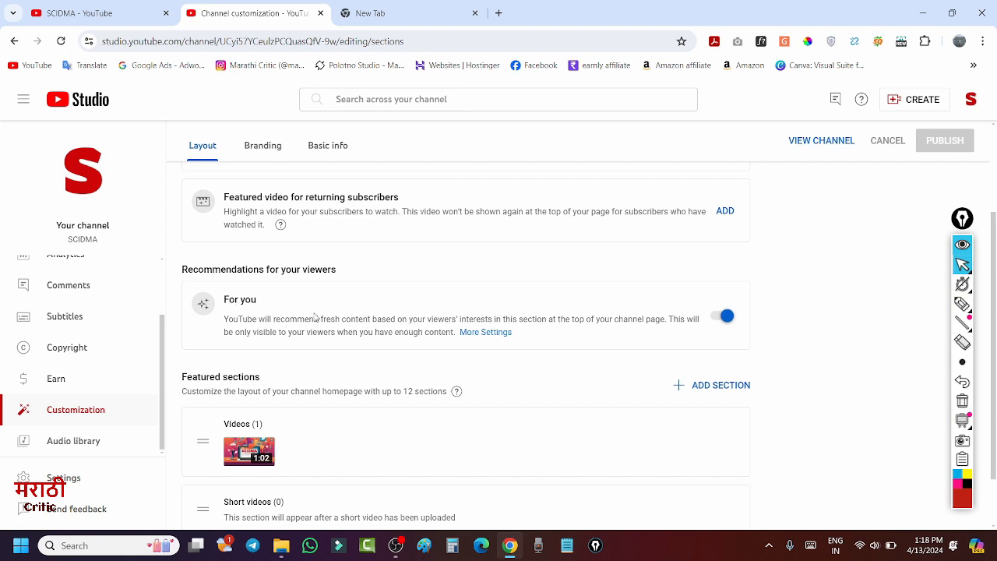
scroll(312, 295, "up", 1)
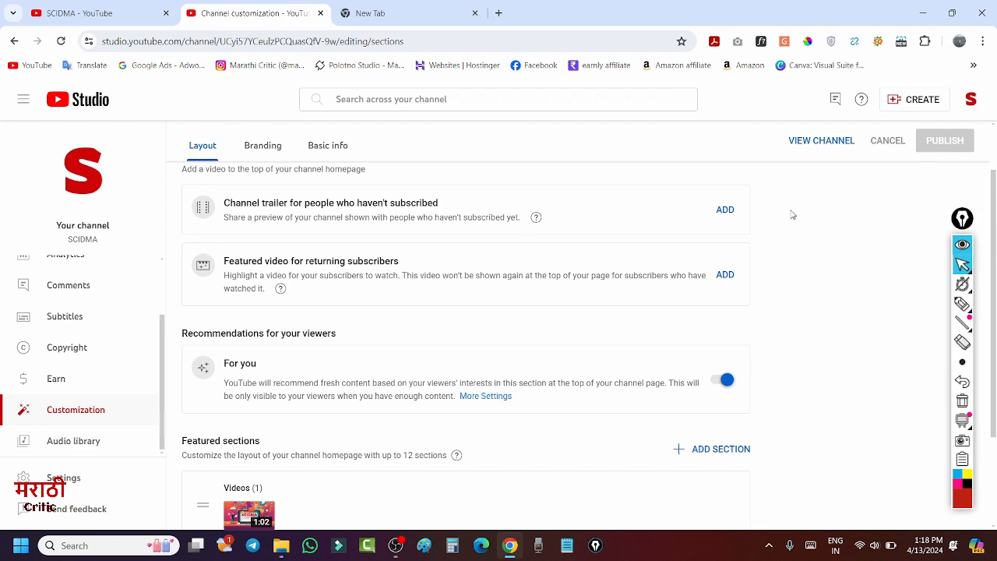
left_click(724, 209)
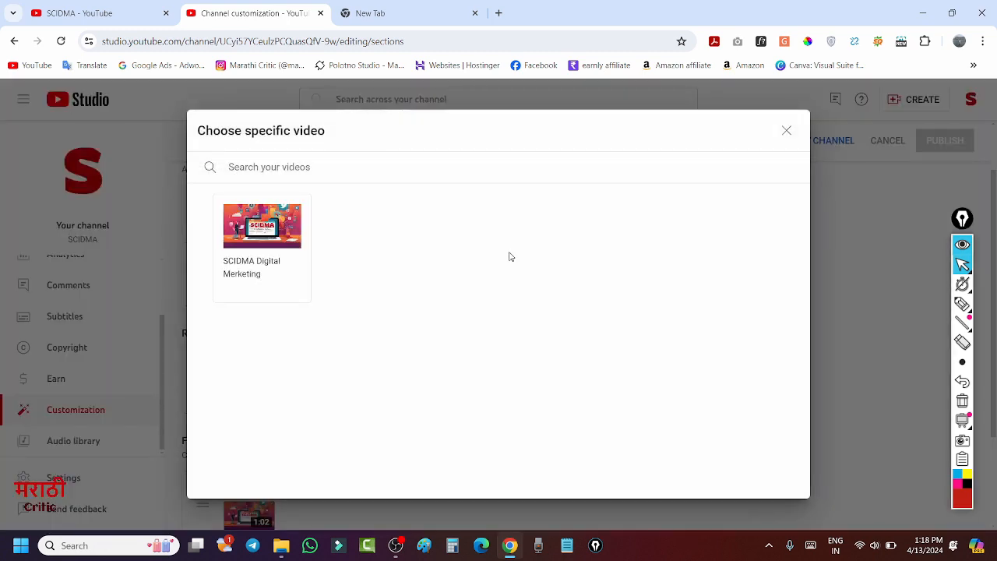
left_click(270, 239)
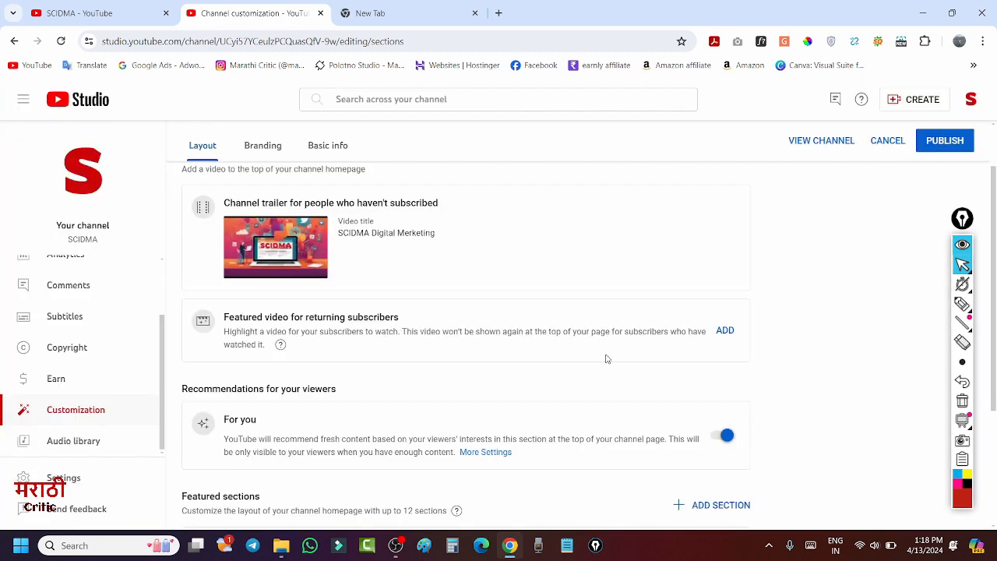
Set the SCIDMA Digital Merketing video as the featured video for returning subscribers
scroll(303, 267, "up", 1)
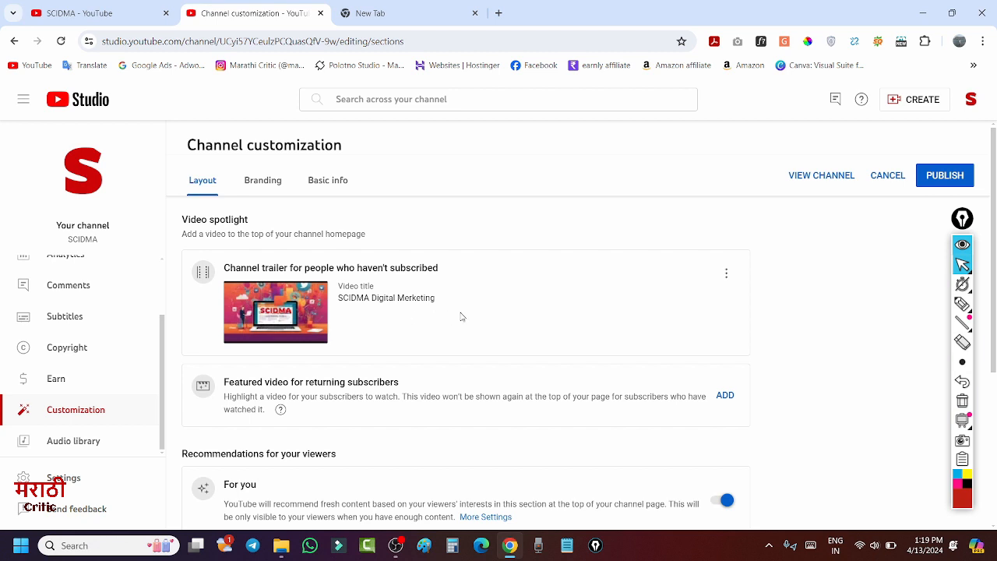
scroll(381, 288, "down", 2)
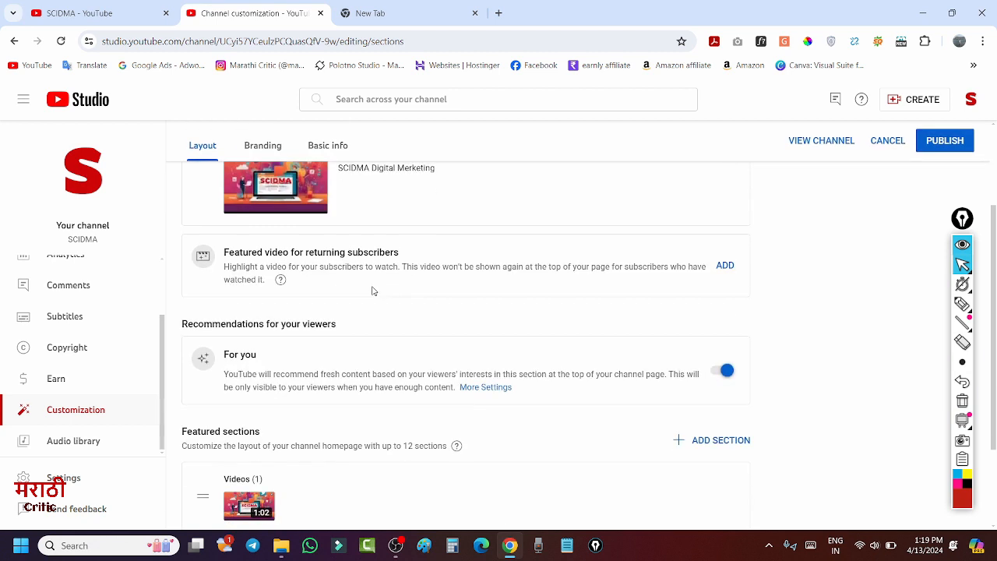
left_click(724, 266)
left_click(265, 249)
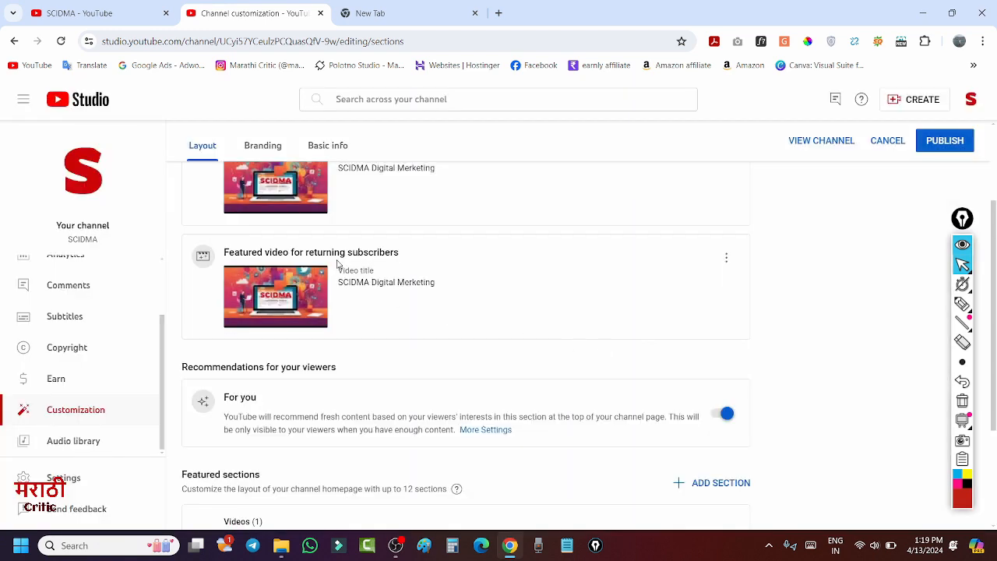
scroll(493, 282, "up", 1)
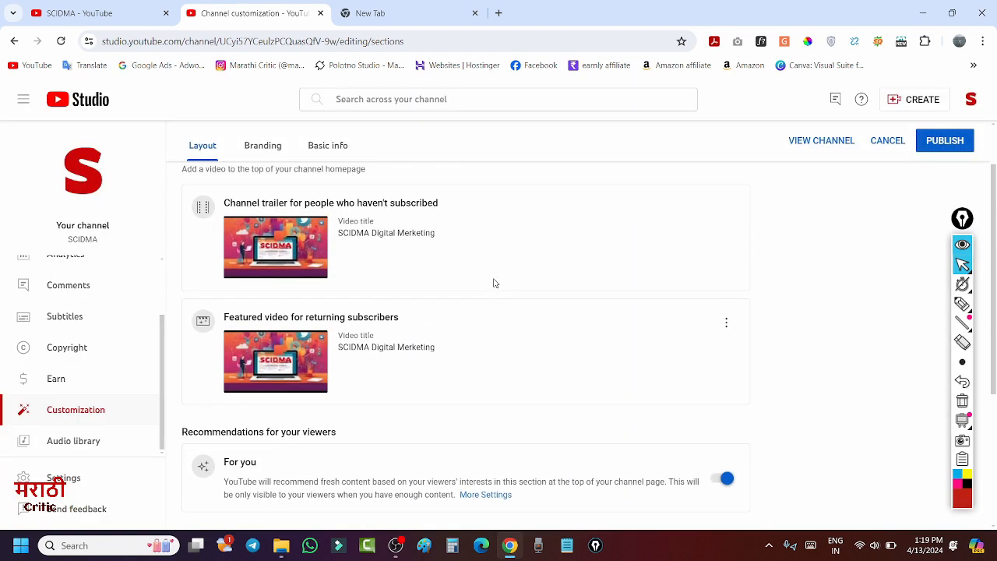
Look through the section types that can be added to the channel homepage's featured sections, without adding one
scroll(493, 283, "down", 3)
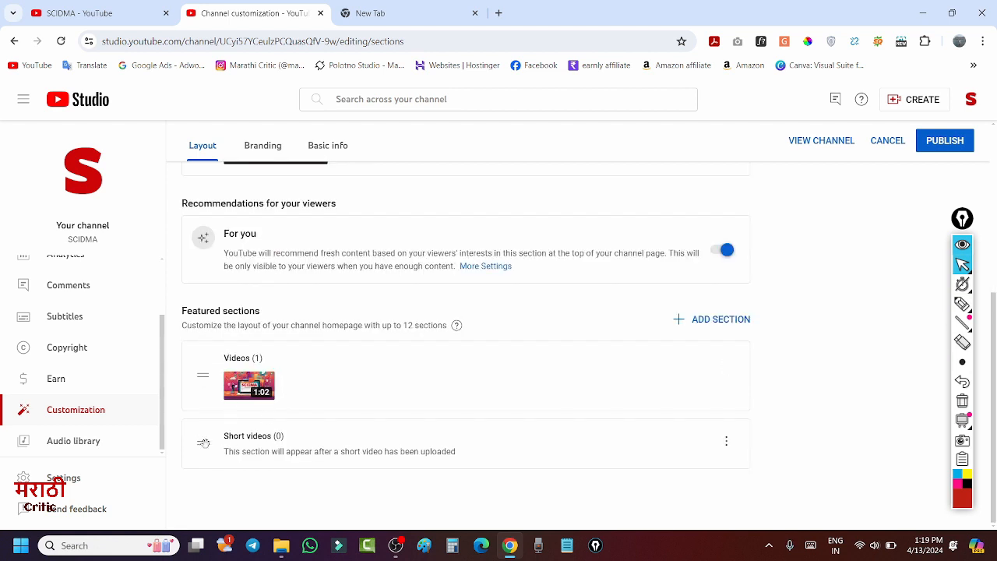
left_click(687, 322)
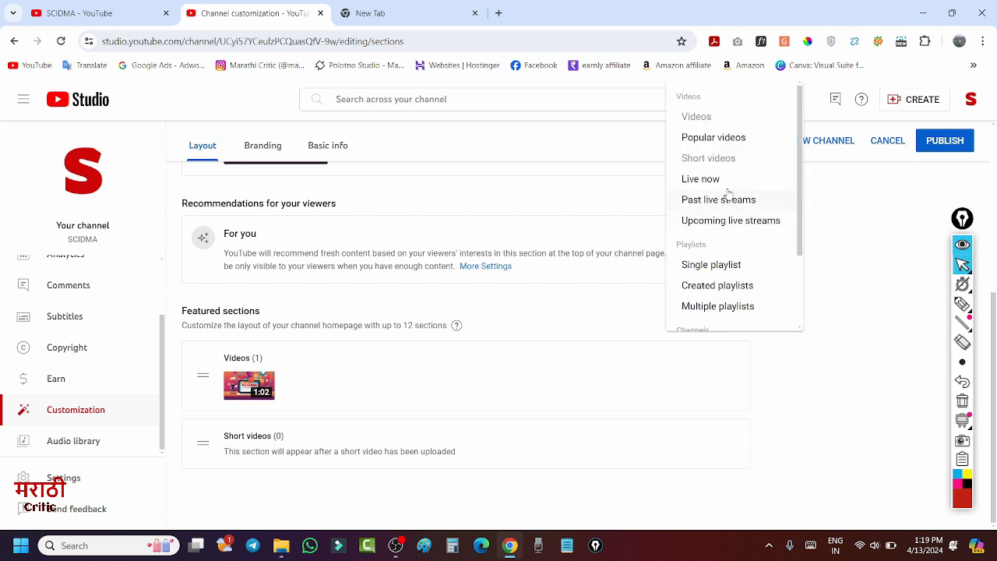
scroll(715, 202, "down", 3)
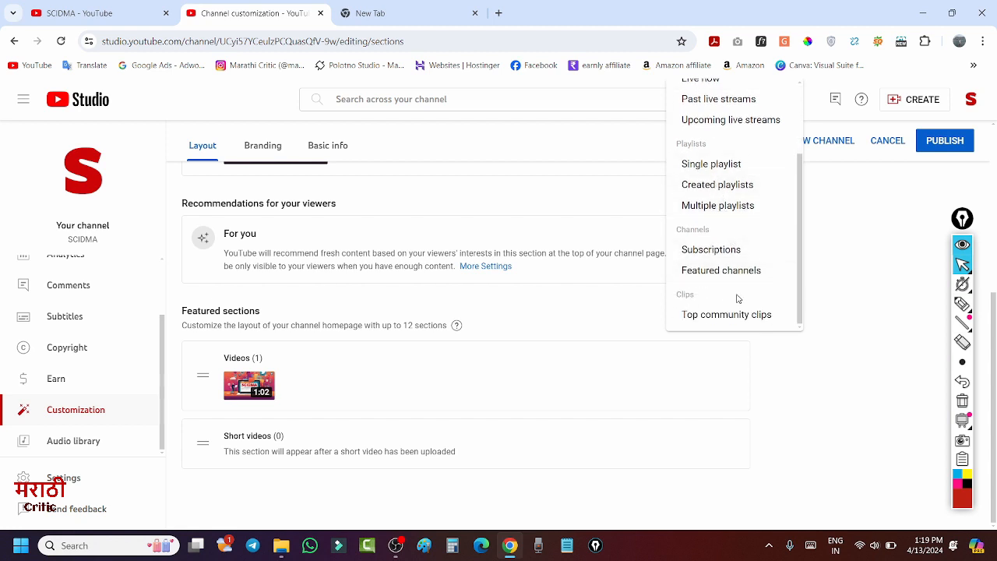
left_click(849, 265)
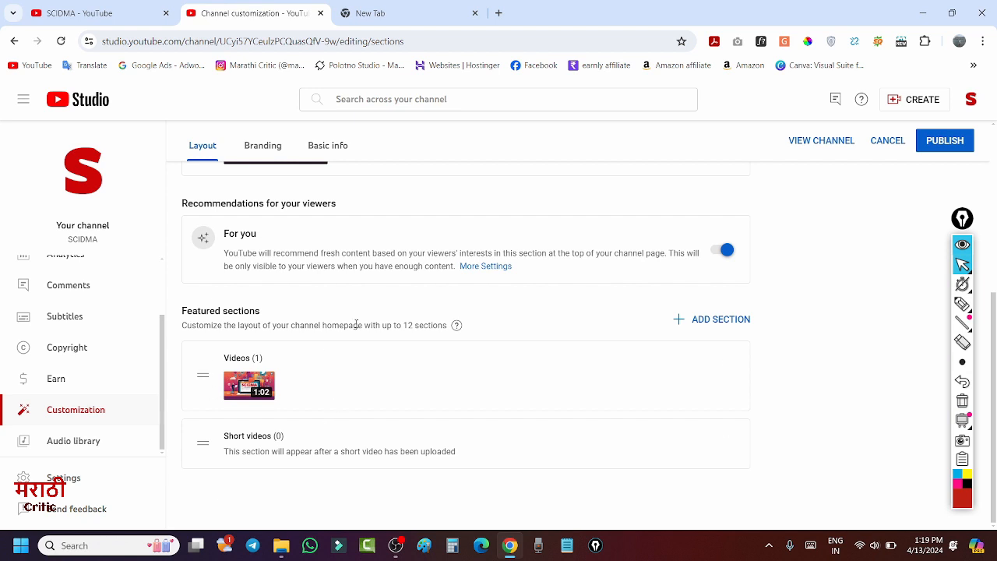
Publish the channel layout changes and check the published video spotlight and recommendation settings
scroll(349, 316, "up", 4)
left_click(943, 176)
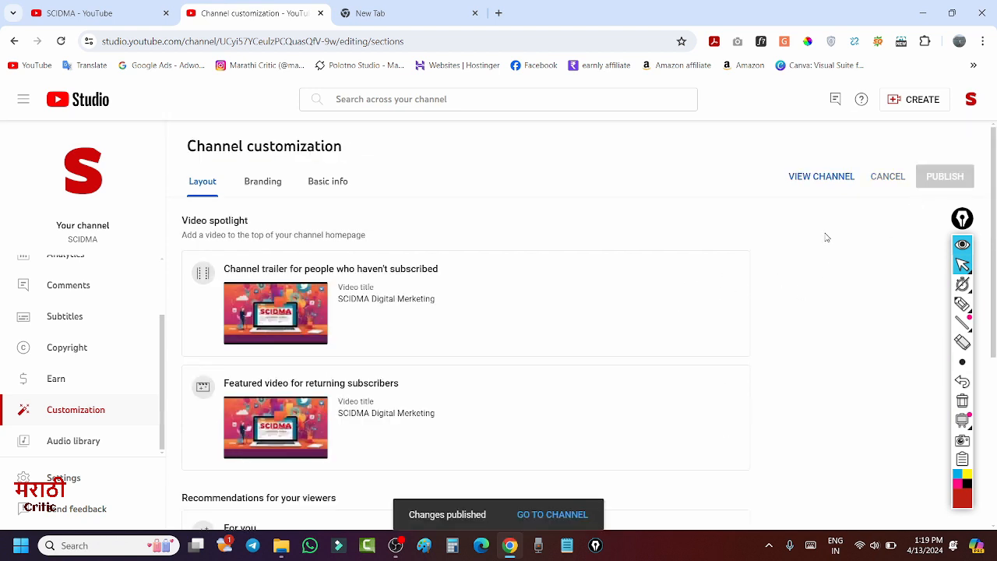
scroll(534, 239, "down", 3)
scroll(895, 229, "up", 1)
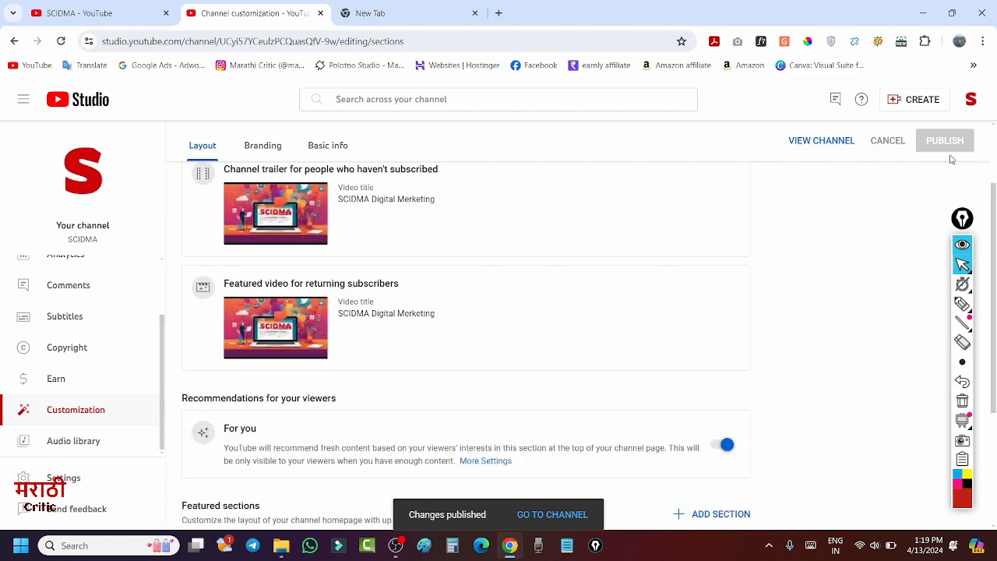
scroll(497, 289, "up", 2)
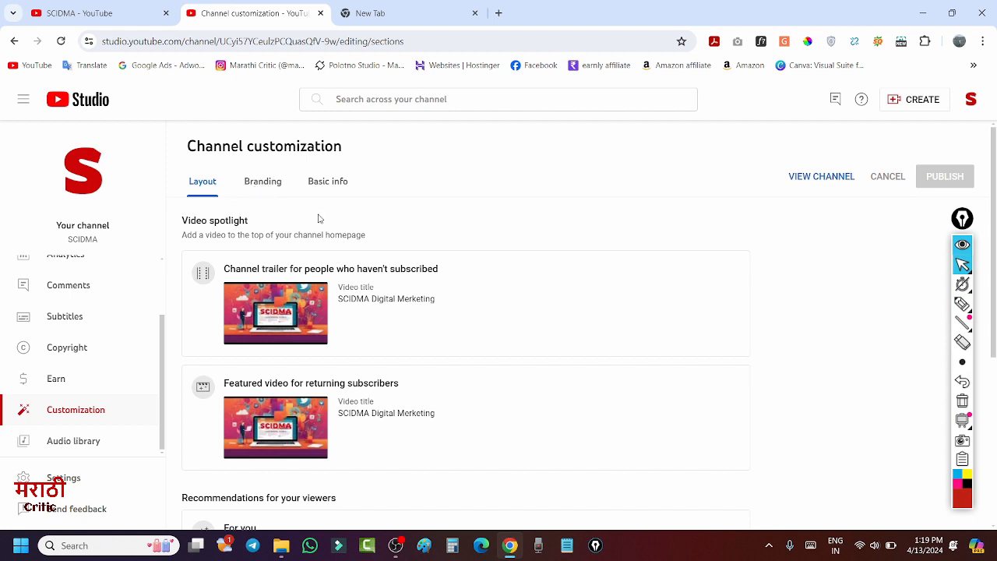
Review the channel's branding settings for the profile picture, banner image and video watermark
left_click(962, 304)
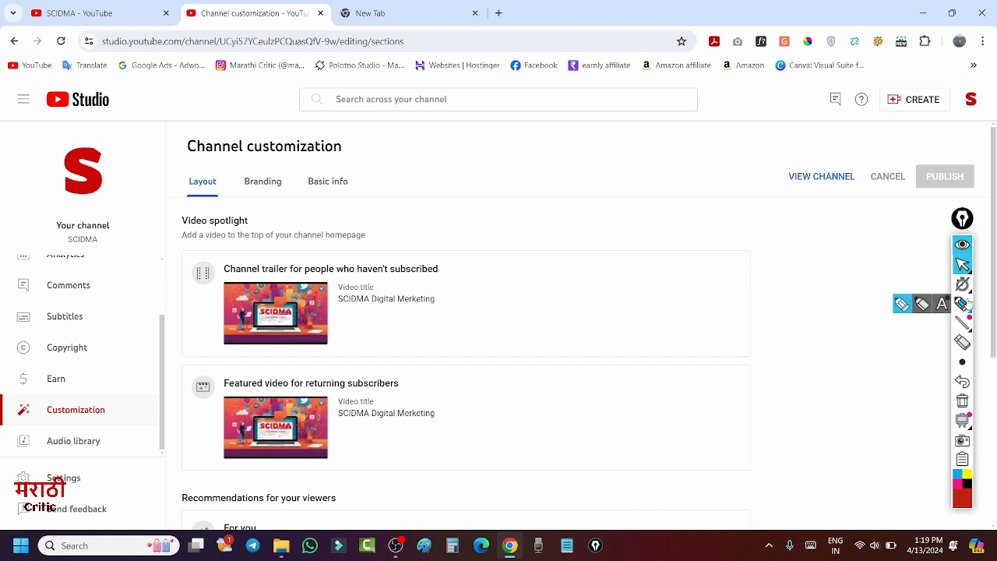
mouse_move(255, 166)
left_mouse_down()
mouse_move(254, 200)
mouse_move(299, 185)
mouse_move(253, 166)
left_mouse_up()
left_click(262, 181)
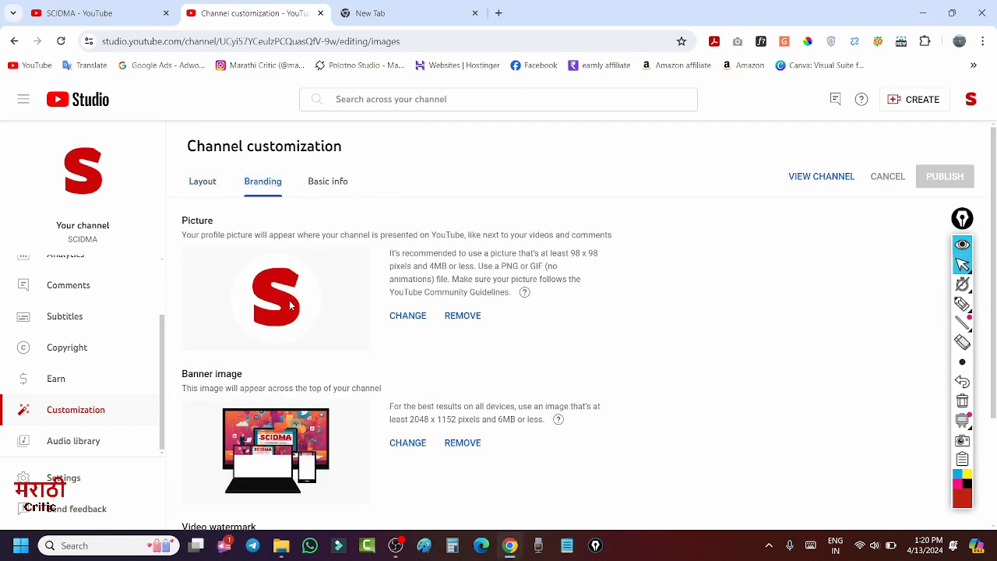
scroll(189, 318, "down", 2)
scroll(256, 321, "down", 2)
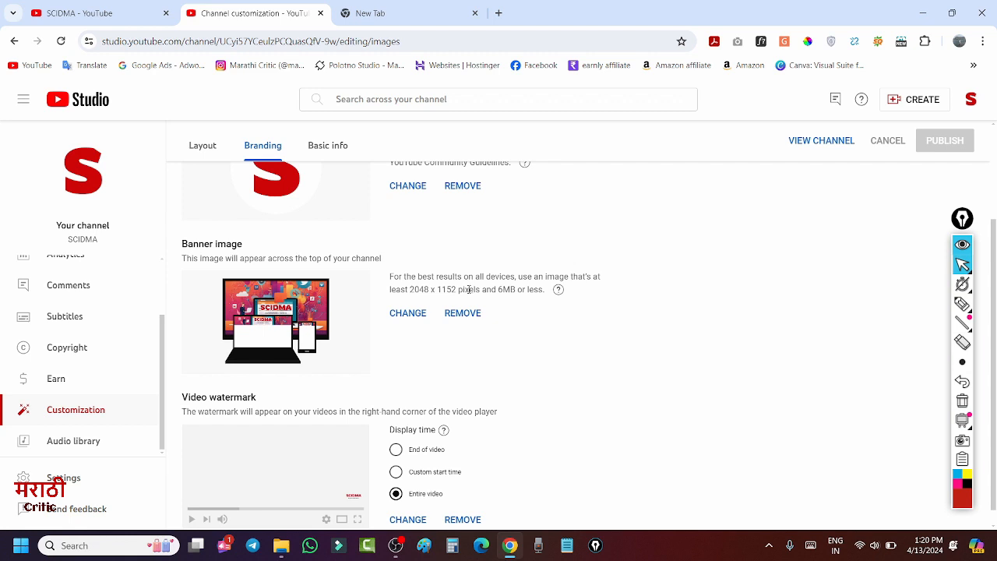
scroll(537, 258, "down", 1)
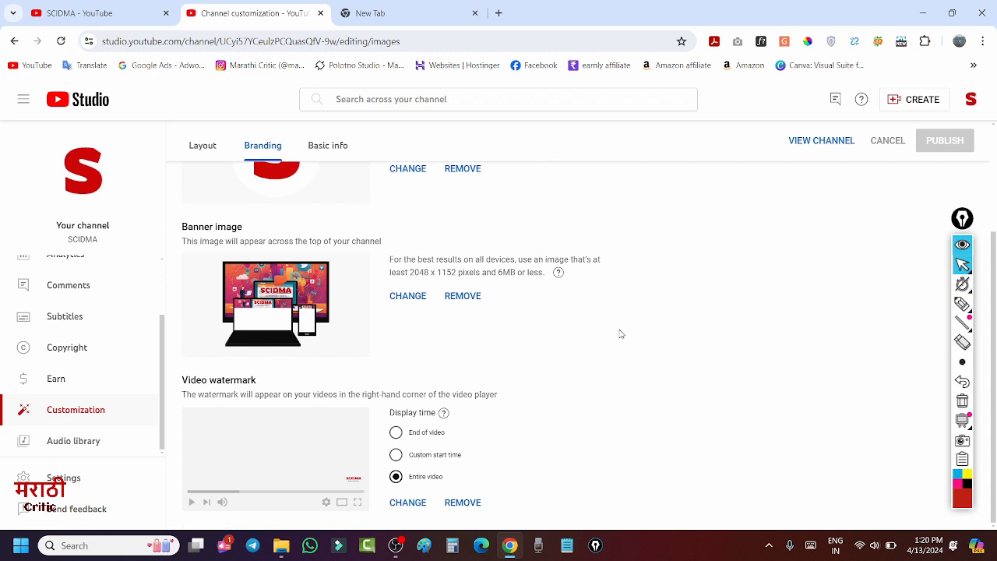
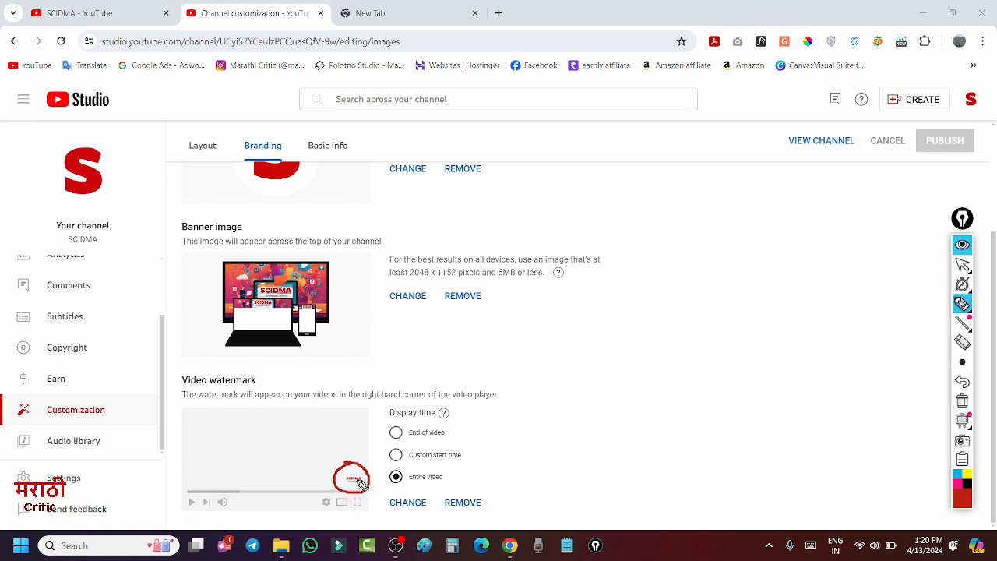
Review the channel's basic info, including its name, handle, handle URL and description
left_click(335, 187)
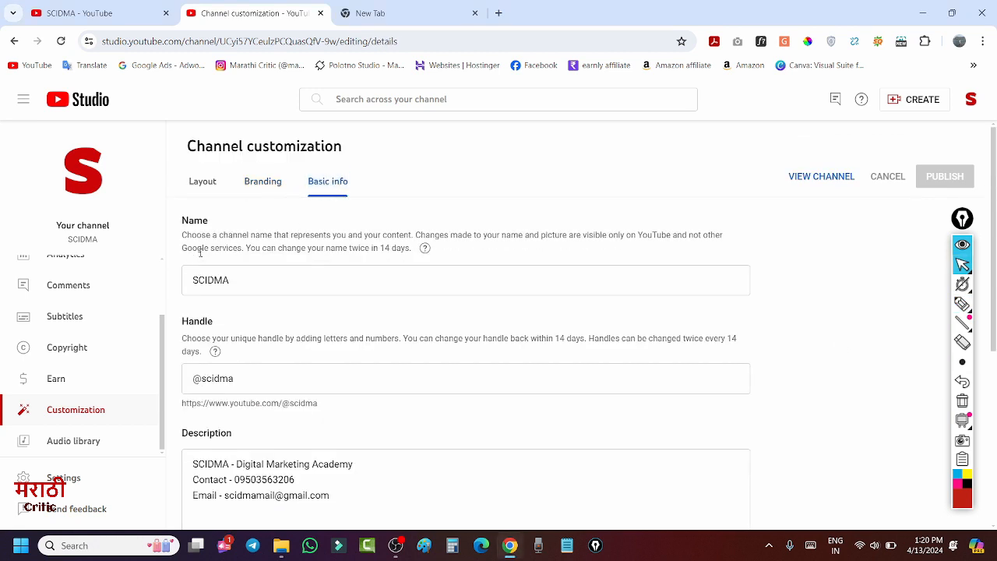
scroll(323, 351, "down", 1)
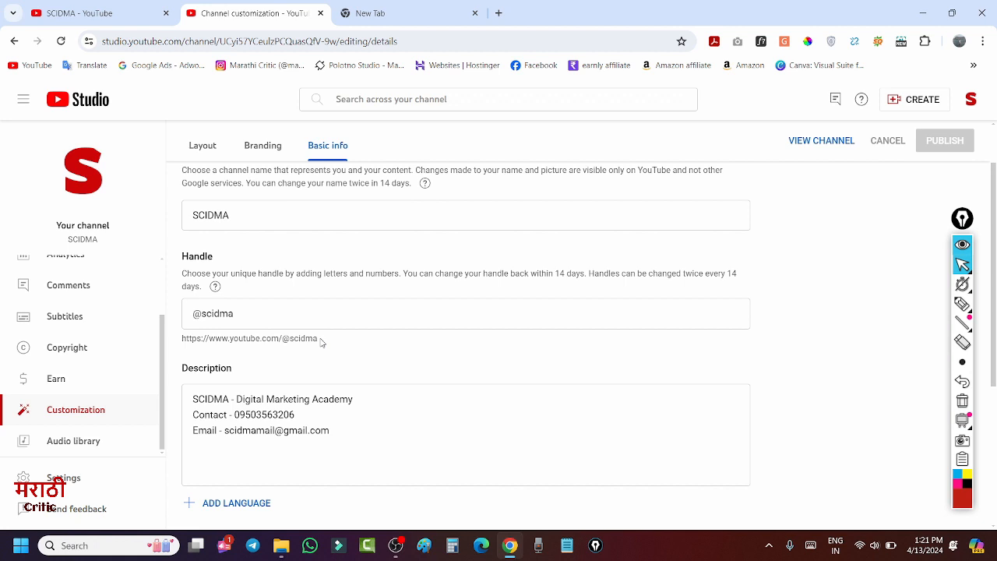
left_click_drag(318, 339, 282, 339)
left_click(327, 347)
scroll(372, 336, "down", 2)
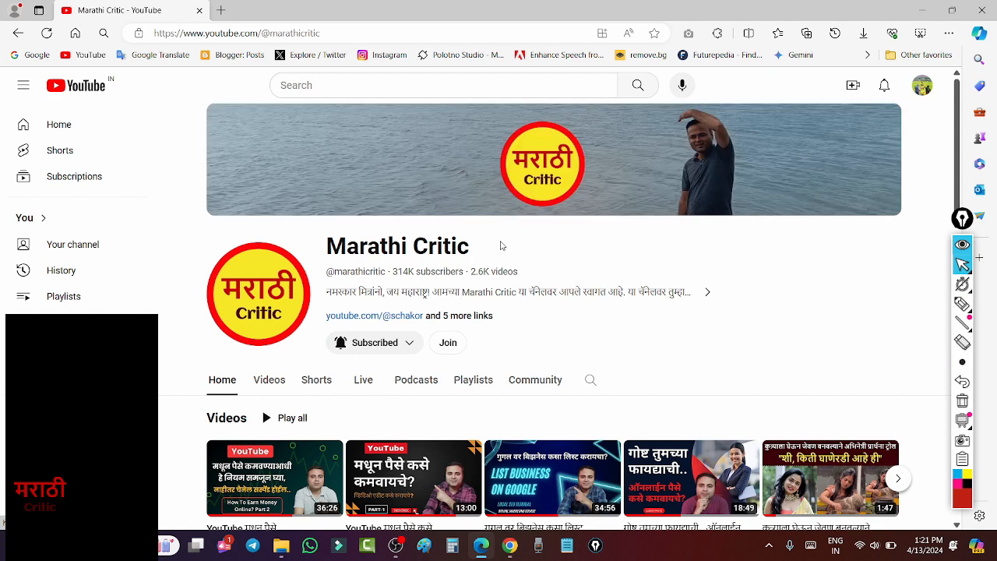
In Edge, open the About details of the Marathi Critic channel and read its description, contact section and topic keywords
scroll(506, 241, "down", 3)
scroll(534, 211, "up", 2)
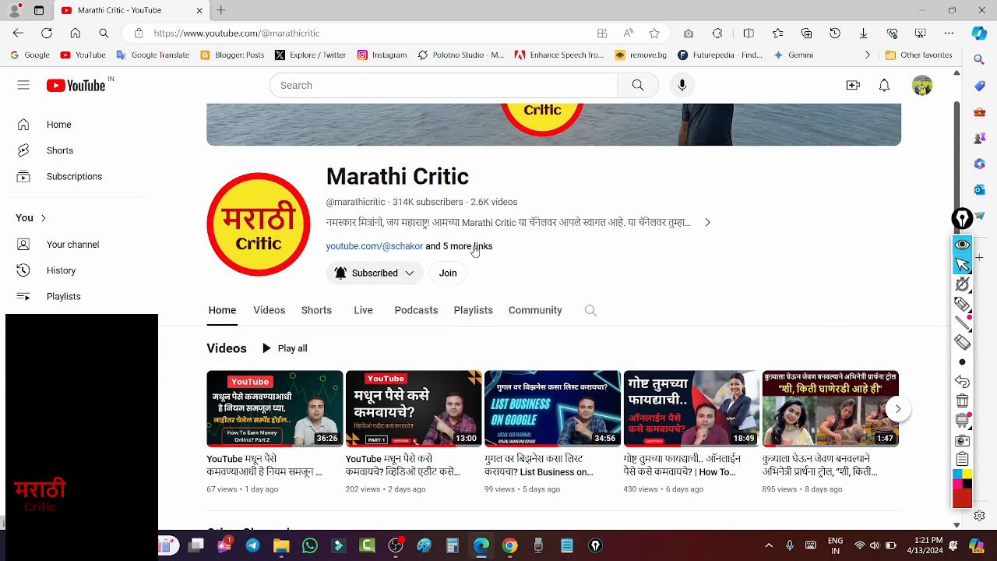
left_click(706, 224)
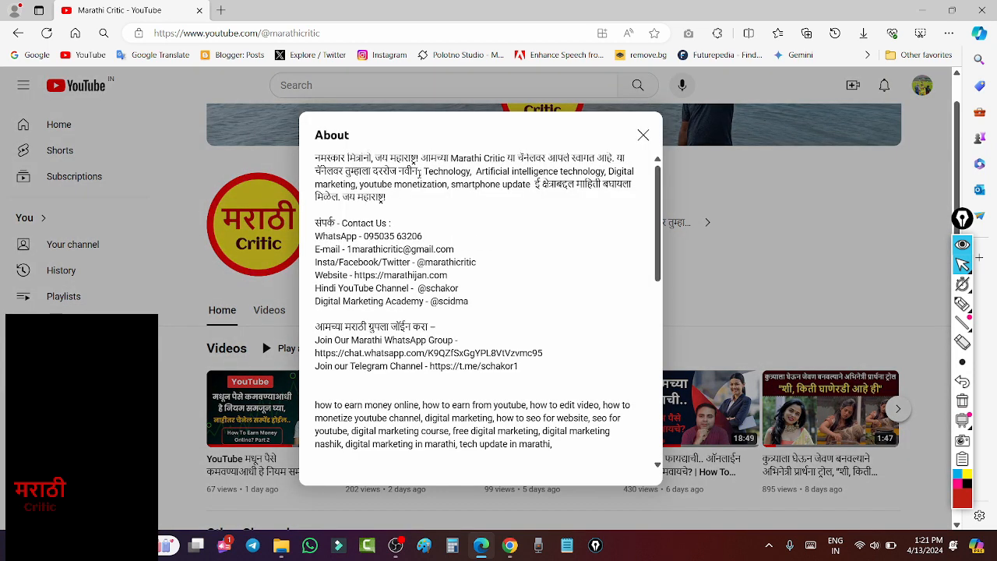
scroll(380, 199, "down", 5)
scroll(420, 172, "up", 5)
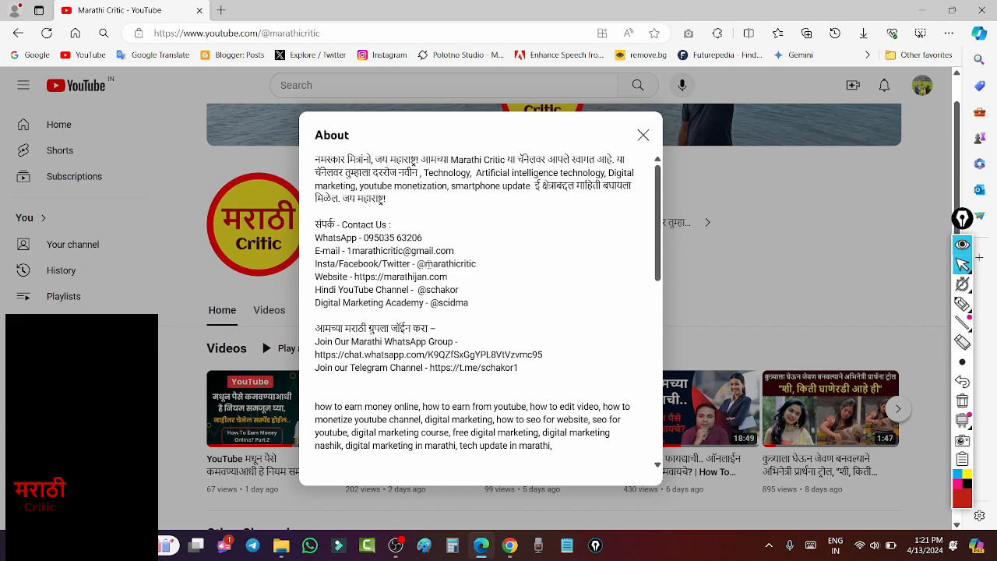
scroll(444, 269, "down", 1)
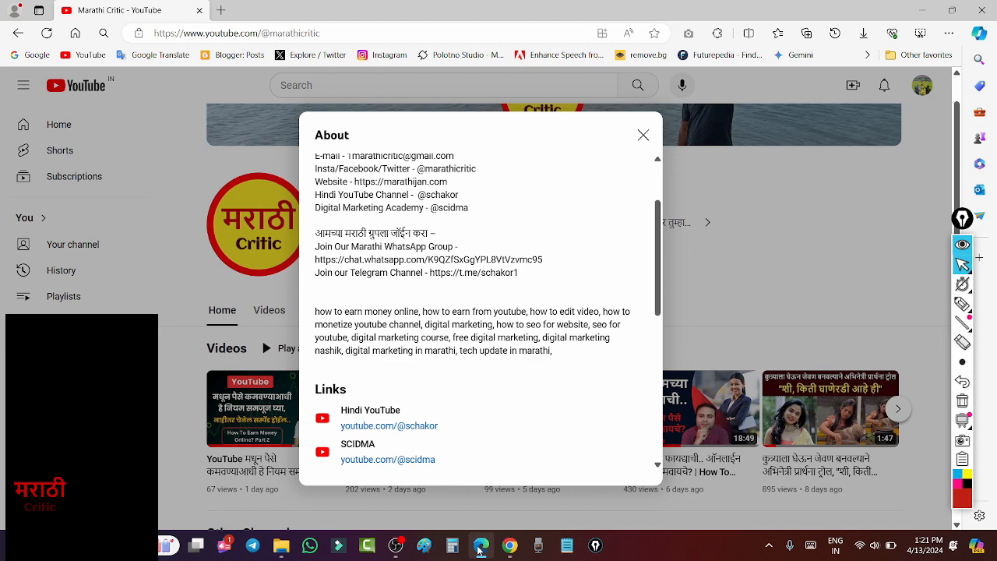
scroll(405, 222, "up", 1)
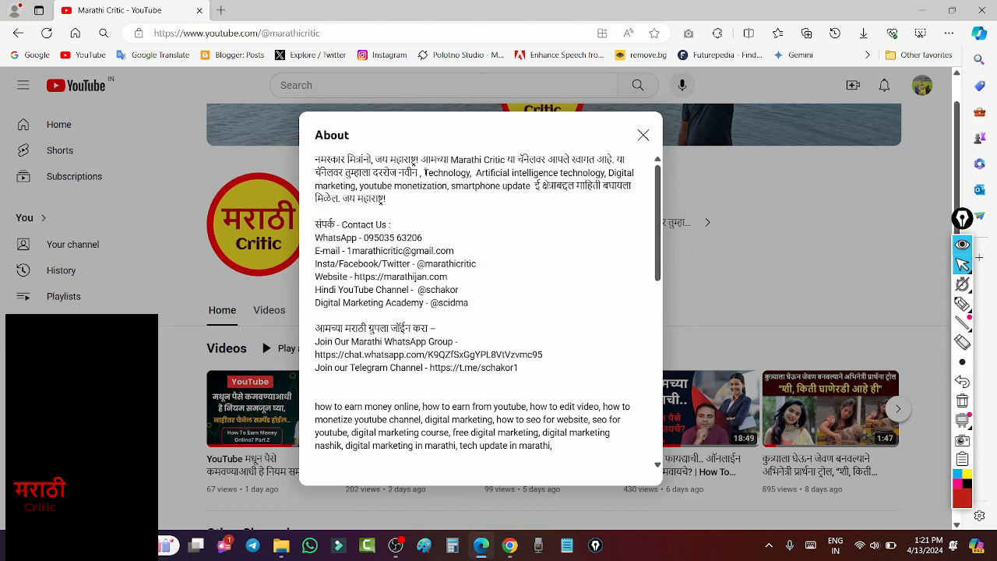
left_click_drag(425, 172, 534, 187)
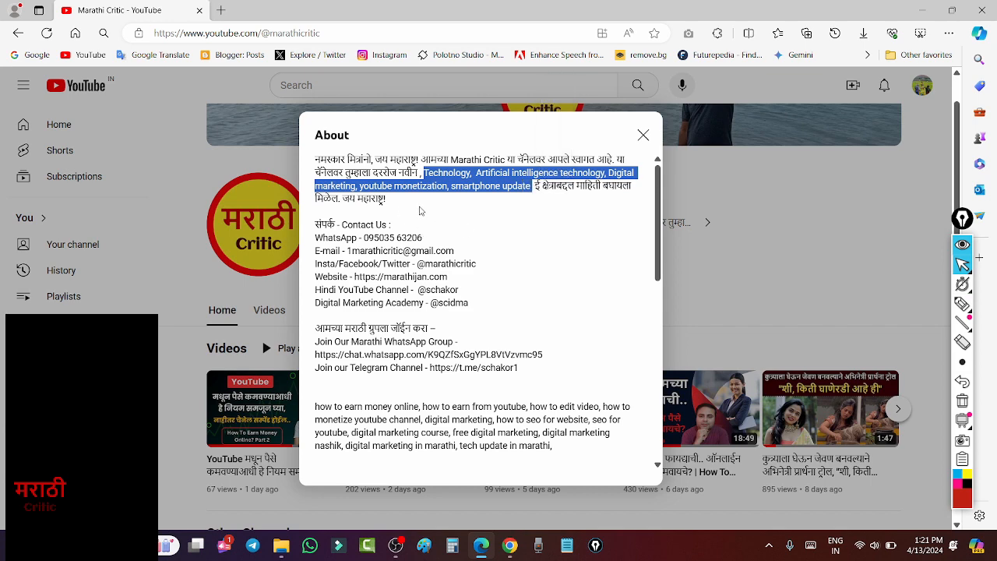
left_click(420, 211)
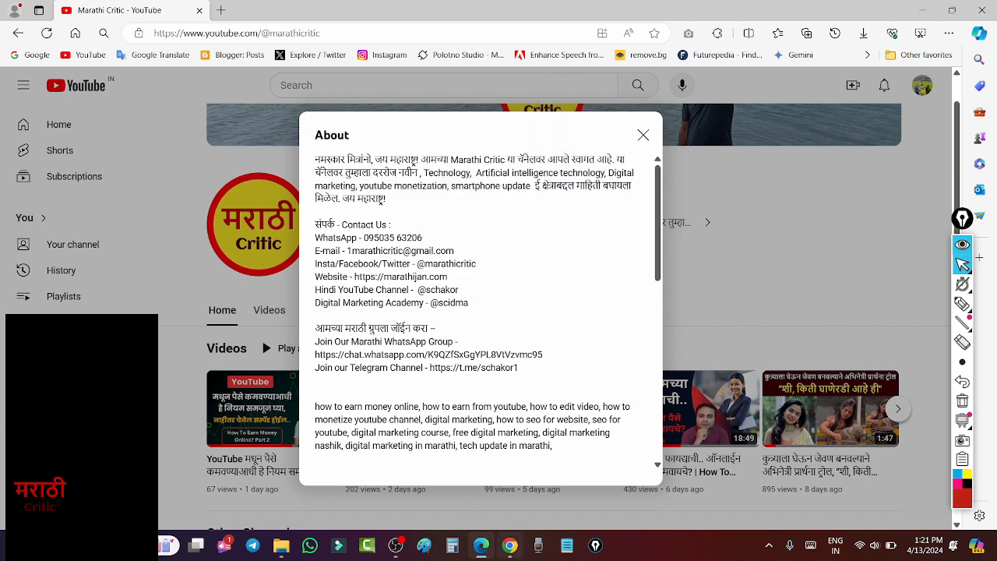
Check the links and contact sections in the SCIDMA basic info in Chrome, and compare them with Marathi Critic's links and channel details in Edge
left_click(509, 545)
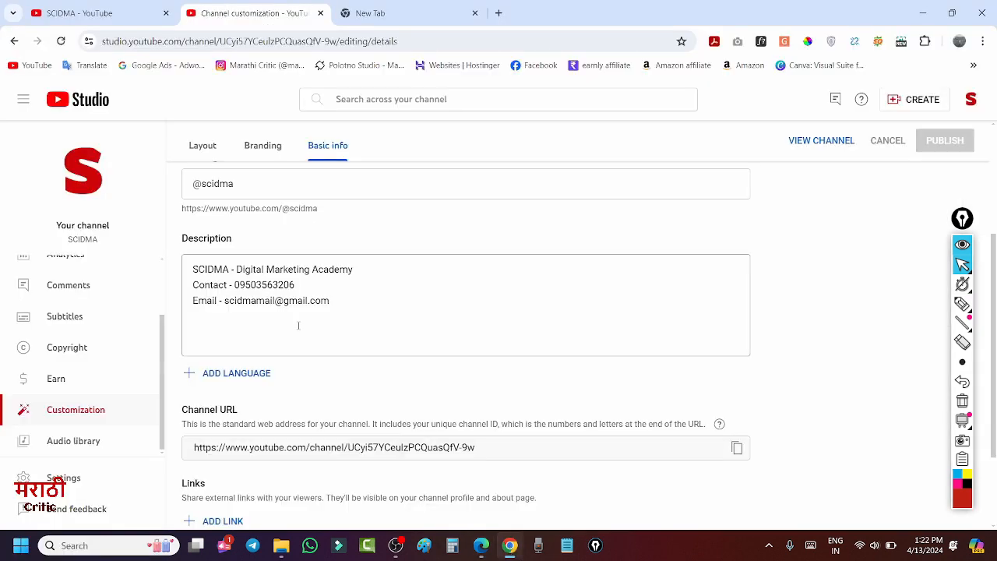
scroll(204, 300, "down", 2)
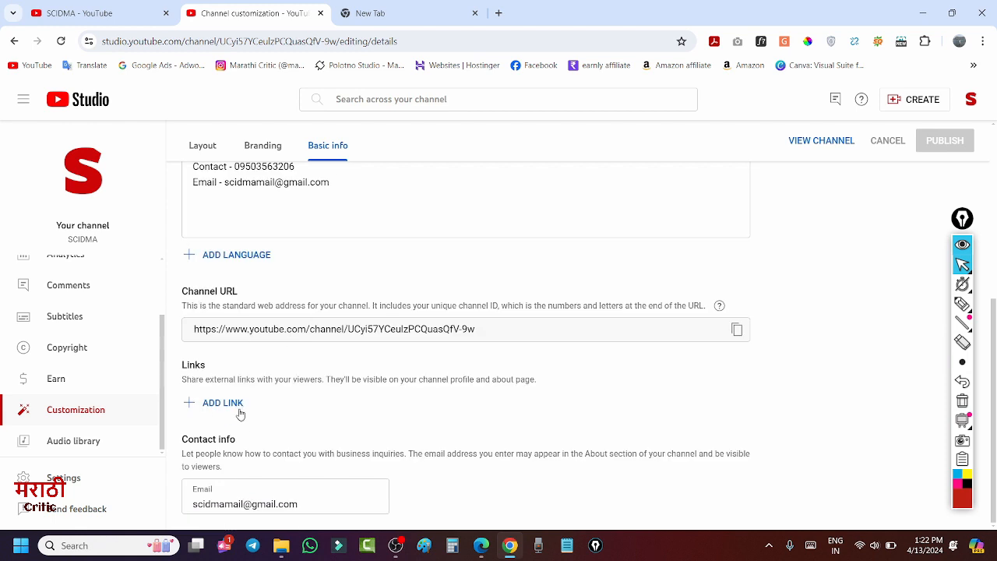
mouse_move(482, 550)
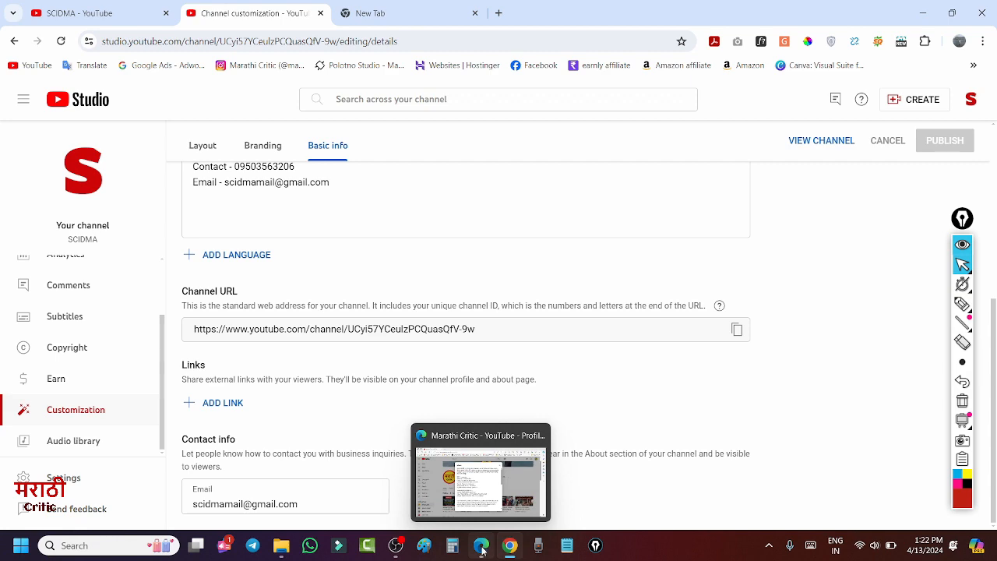
left_click(482, 550)
scroll(422, 301, "down", 3)
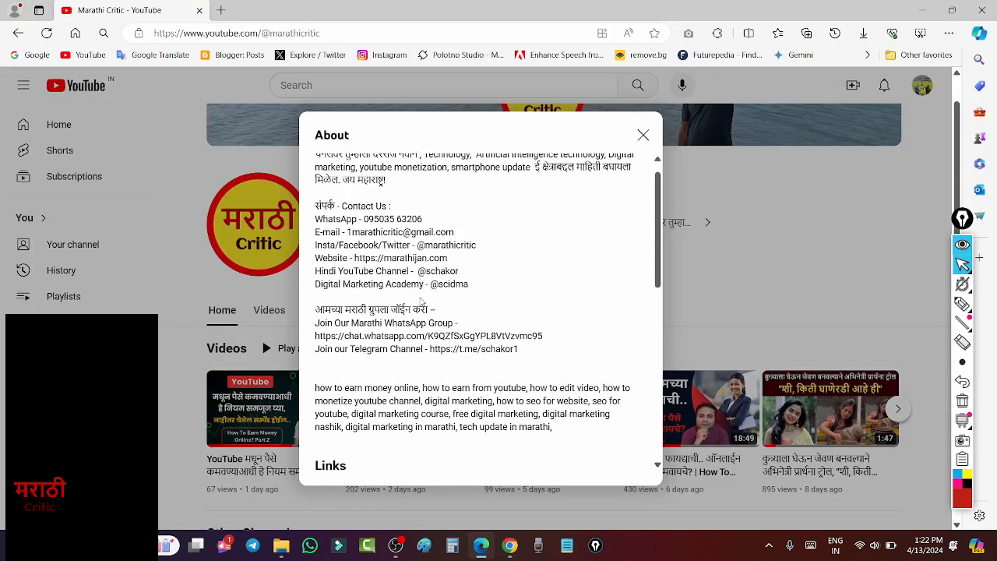
scroll(423, 301, "down", 3)
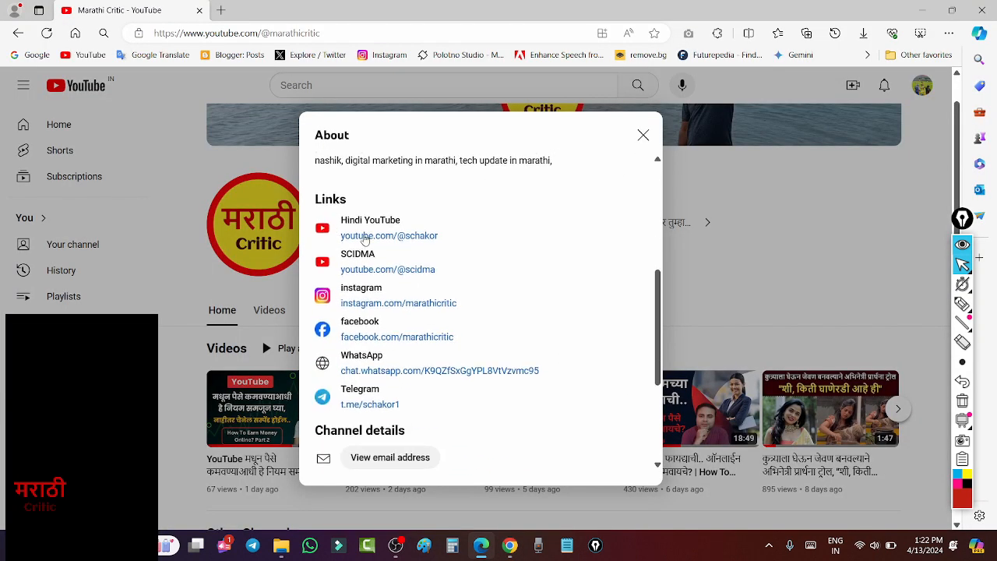
scroll(533, 329, "down", 1)
scroll(498, 315, "down", 2)
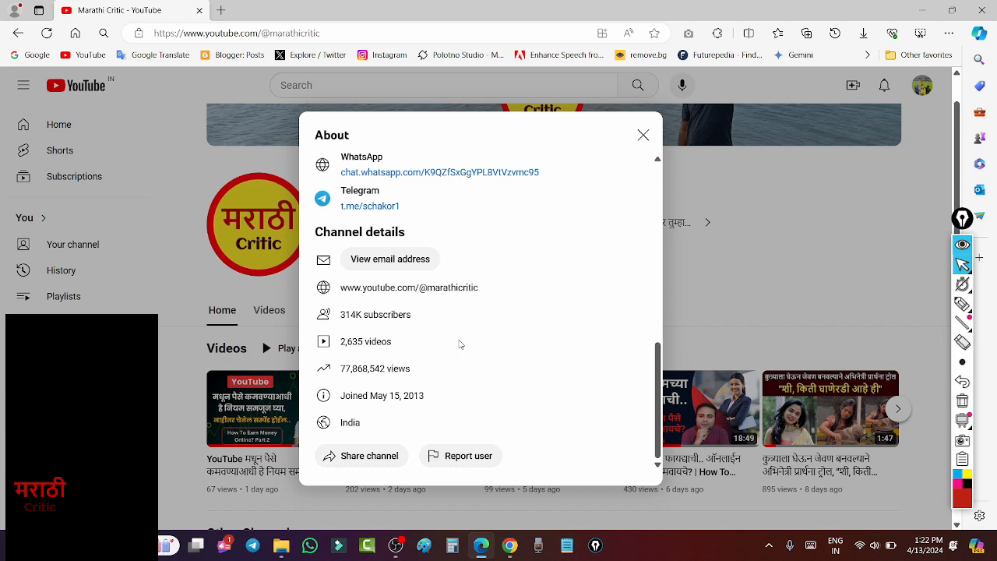
scroll(459, 344, "up", 3)
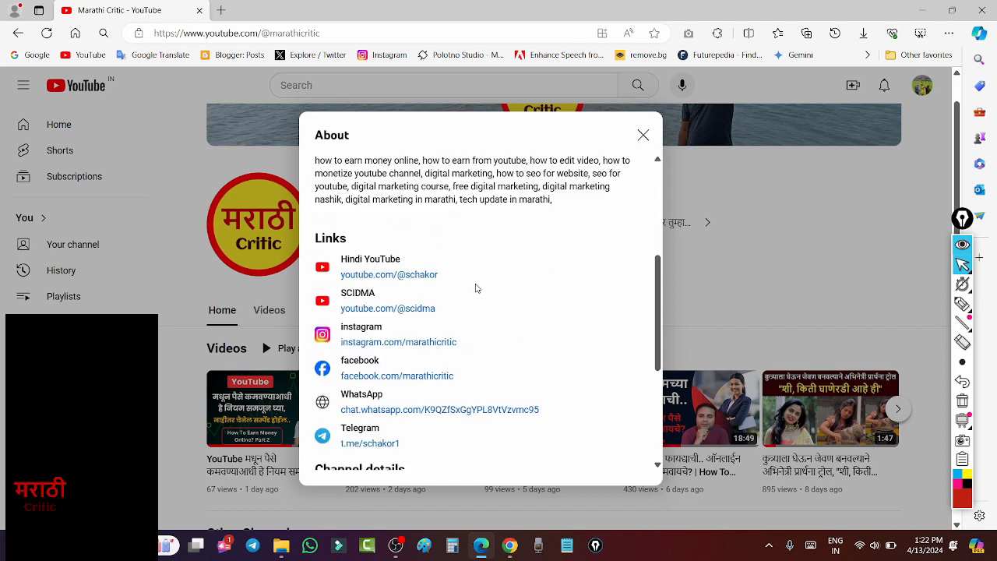
scroll(513, 254, "up", 2)
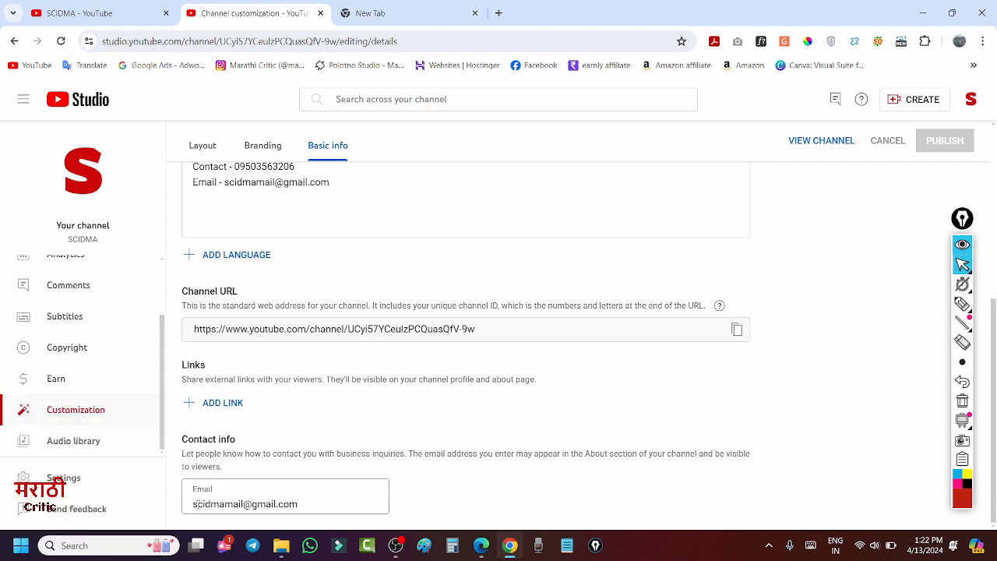
Back in Chrome, examine the business contact email in the SCIDMA basic info and the email line in the channel description
left_click_drag(192, 503, 298, 504)
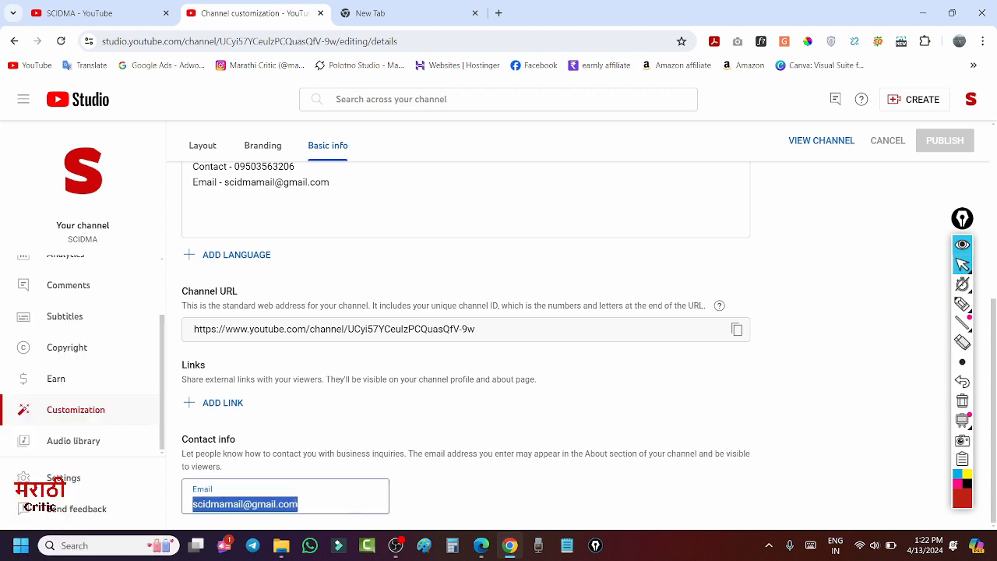
left_click(493, 494)
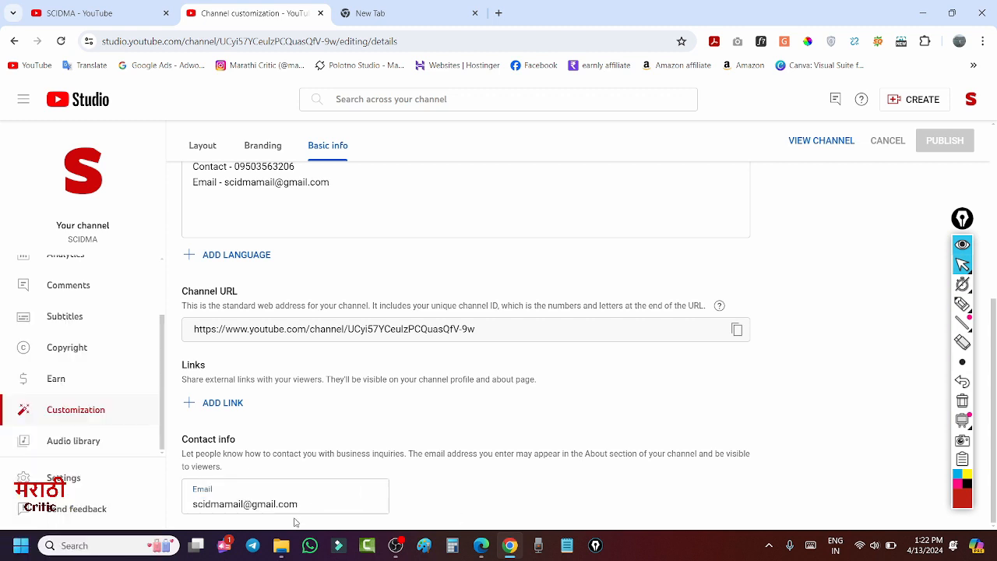
left_click_drag(297, 503, 186, 507)
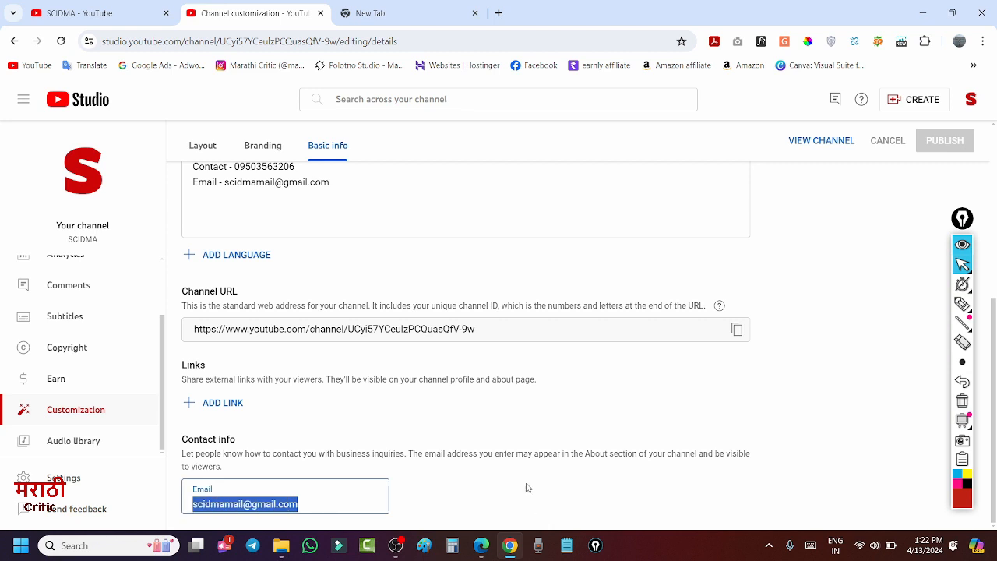
left_click(392, 395)
scroll(393, 394, "up", 3)
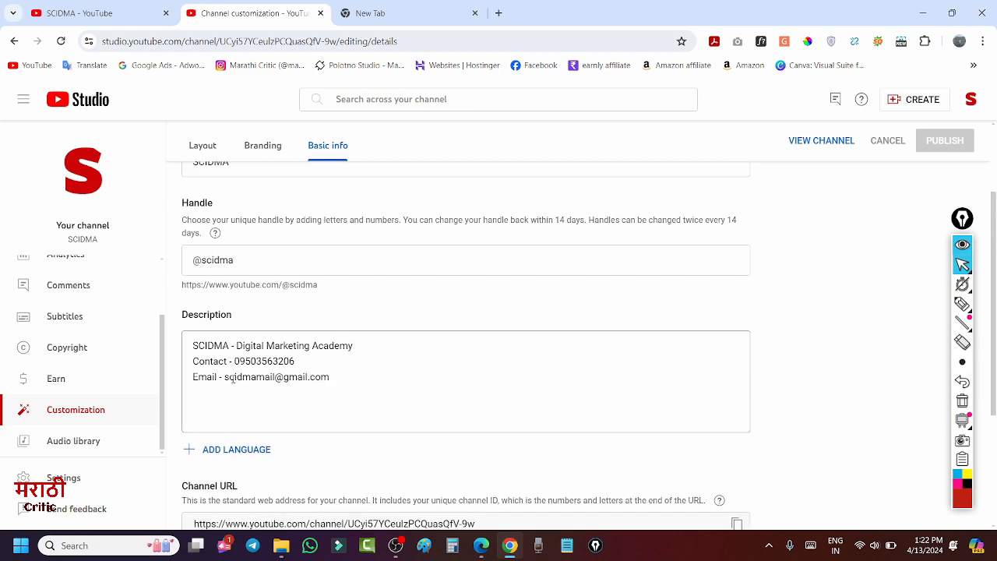
left_click_drag(224, 377, 340, 380)
key("Down")
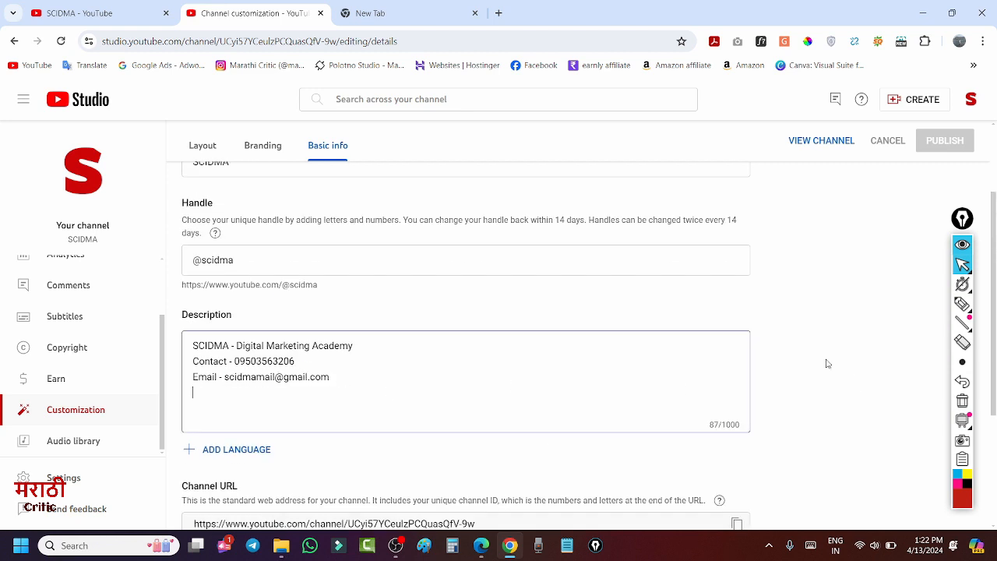
Revisit the channel's layout customization and the channel dashboard
scroll(826, 370, "up", 2)
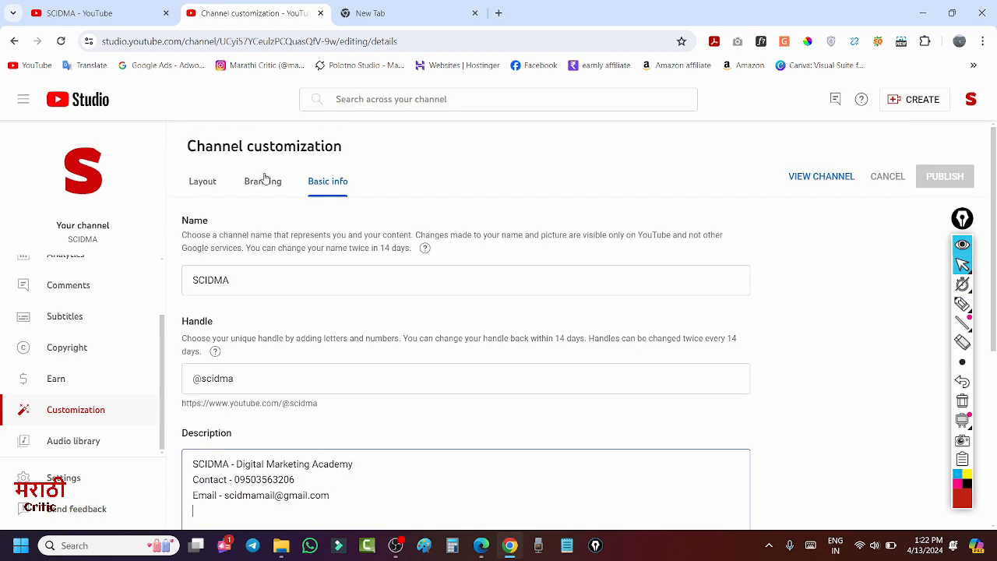
left_click(204, 184)
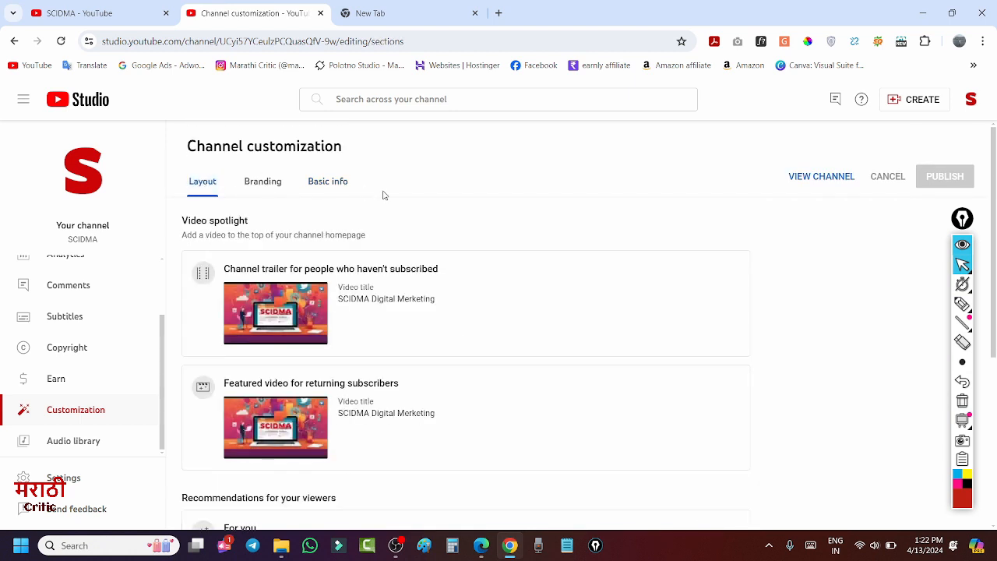
scroll(70, 324, "up", 2)
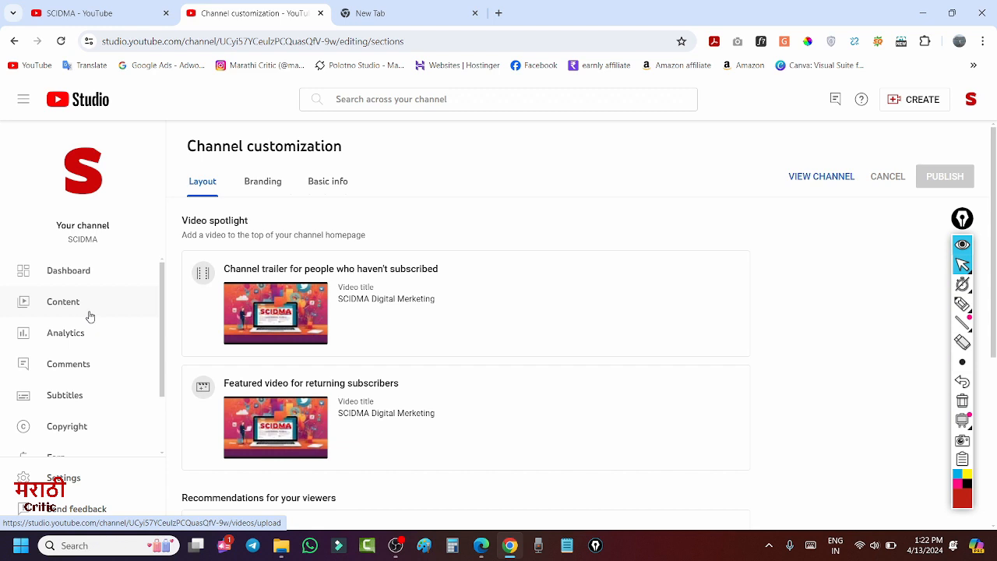
left_click(68, 272)
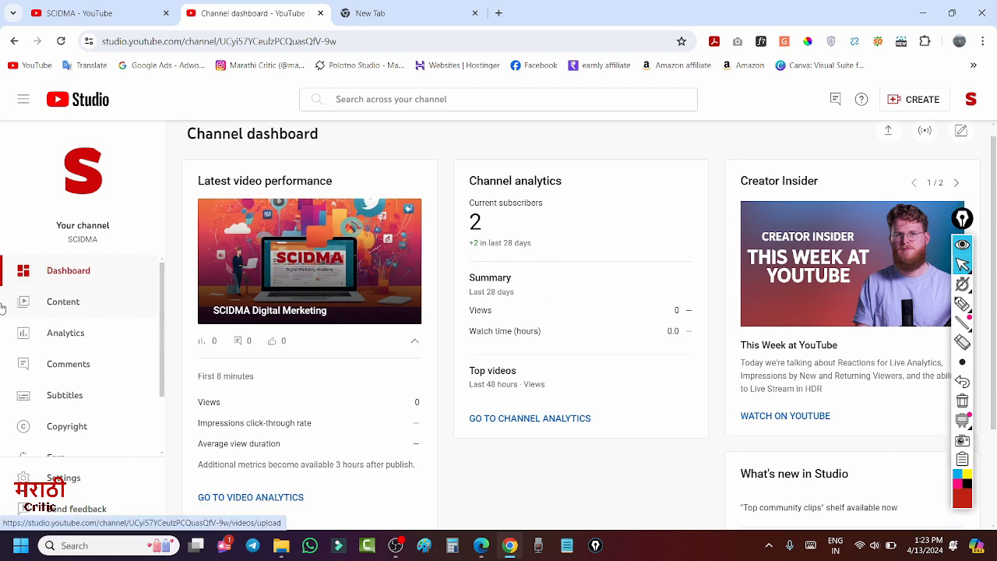
Open the audio library and filter its music to tracks with attribution not required
scroll(85, 335, "down", 2)
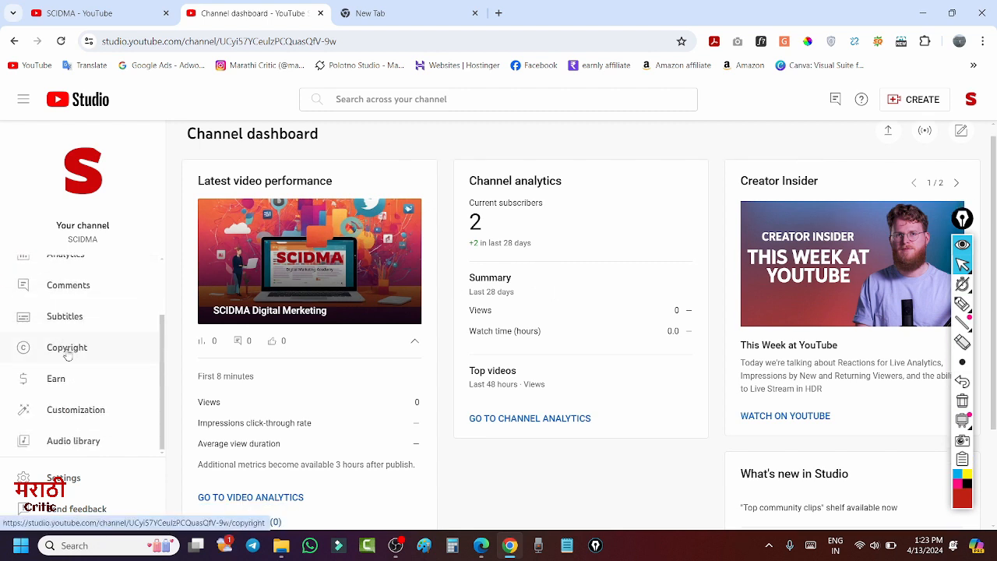
left_click(73, 443)
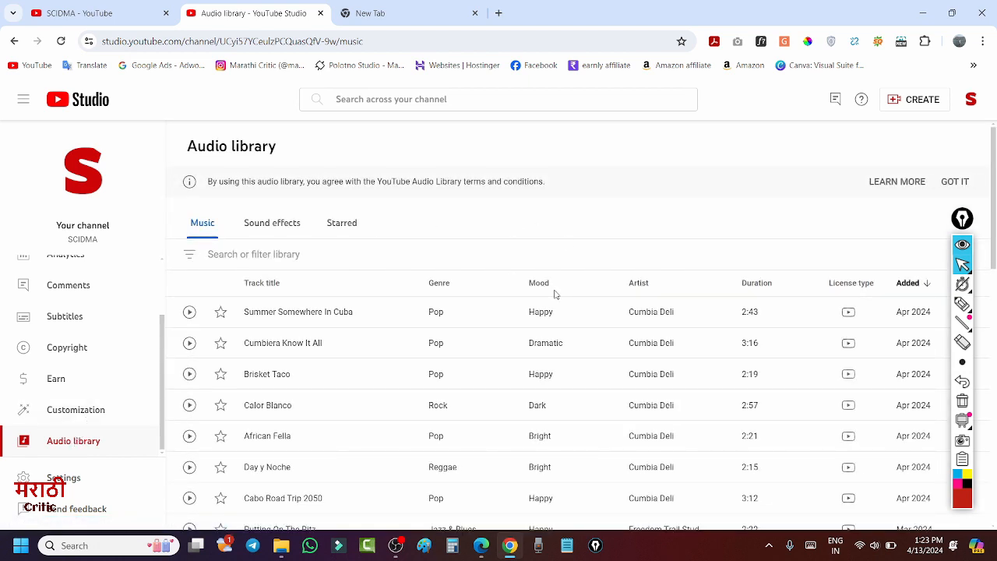
scroll(467, 237, "down", 2)
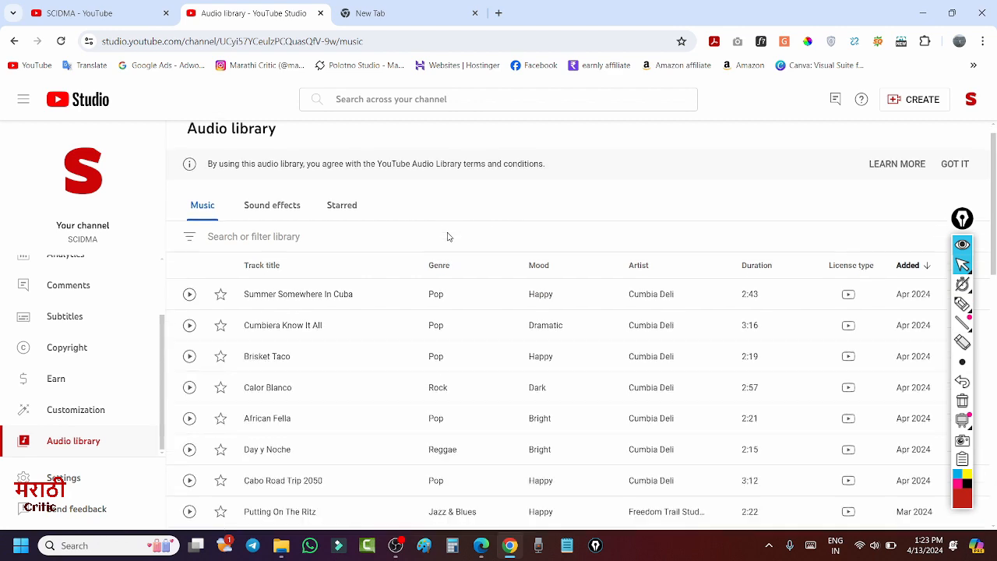
scroll(338, 203, "up", 2)
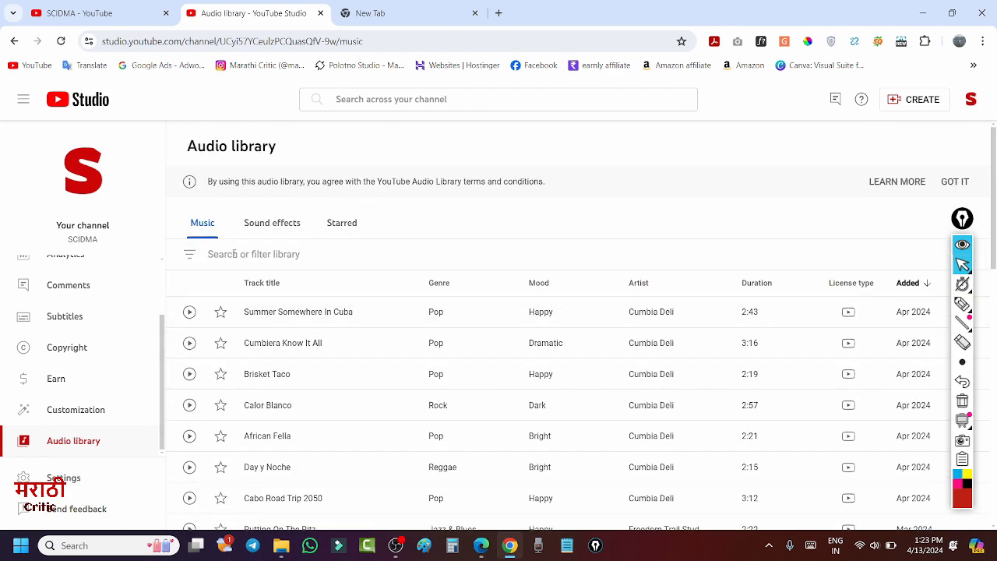
left_click(234, 254)
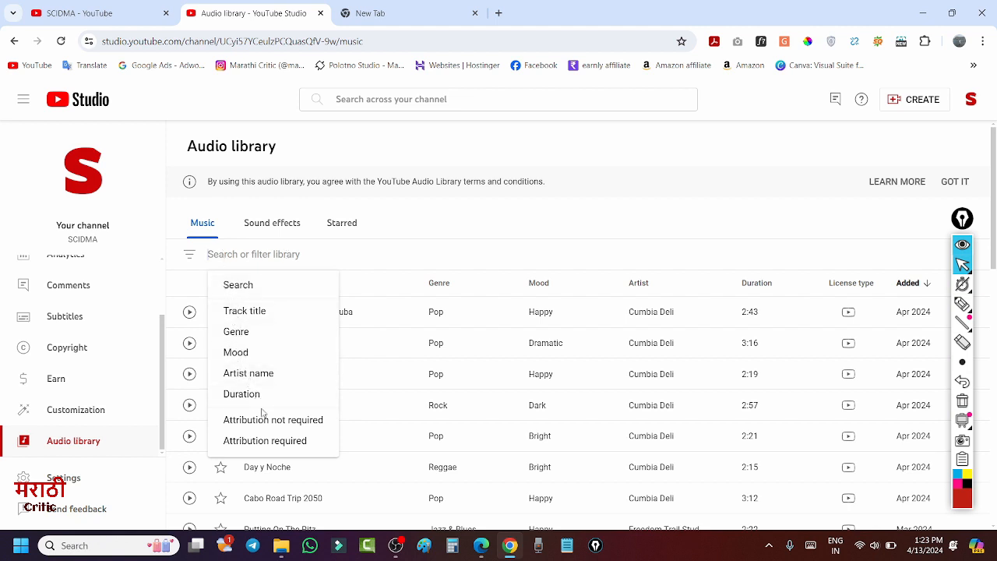
left_click(311, 422)
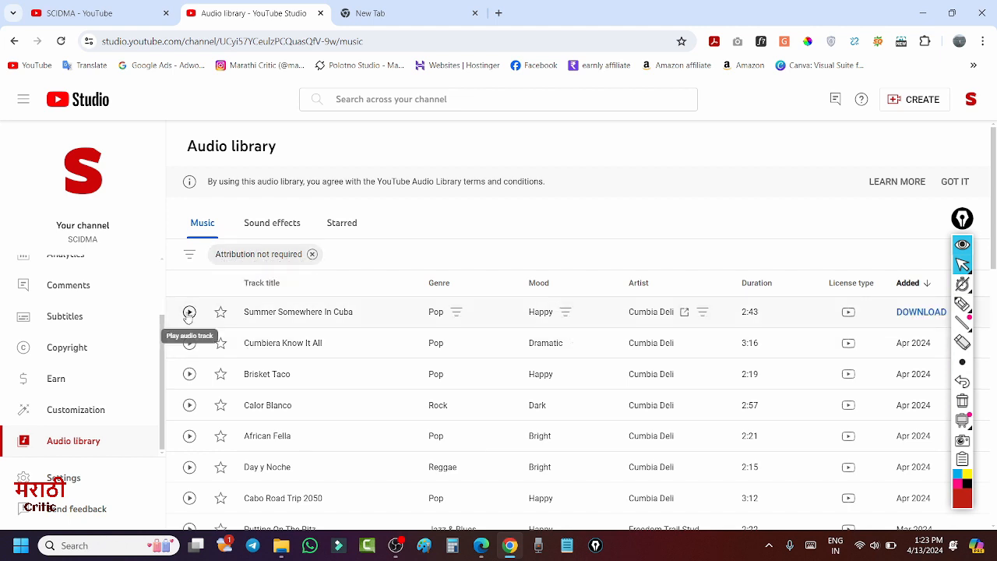
Browse the filtered music tracks, check the sound effects and starred sections, and return to the music list
scroll(315, 410, "down", 5)
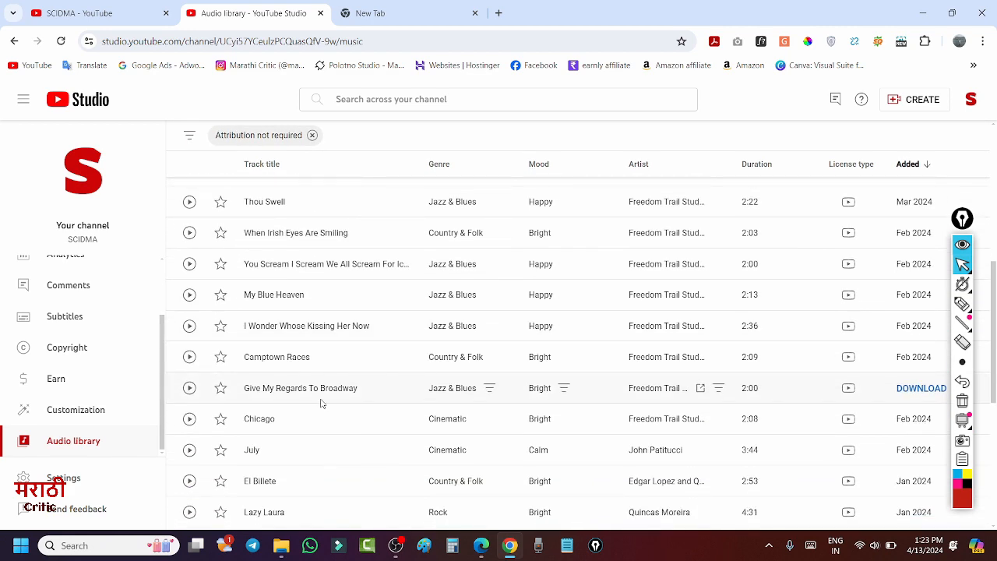
scroll(319, 404, "up", 3)
scroll(321, 403, "up", 2)
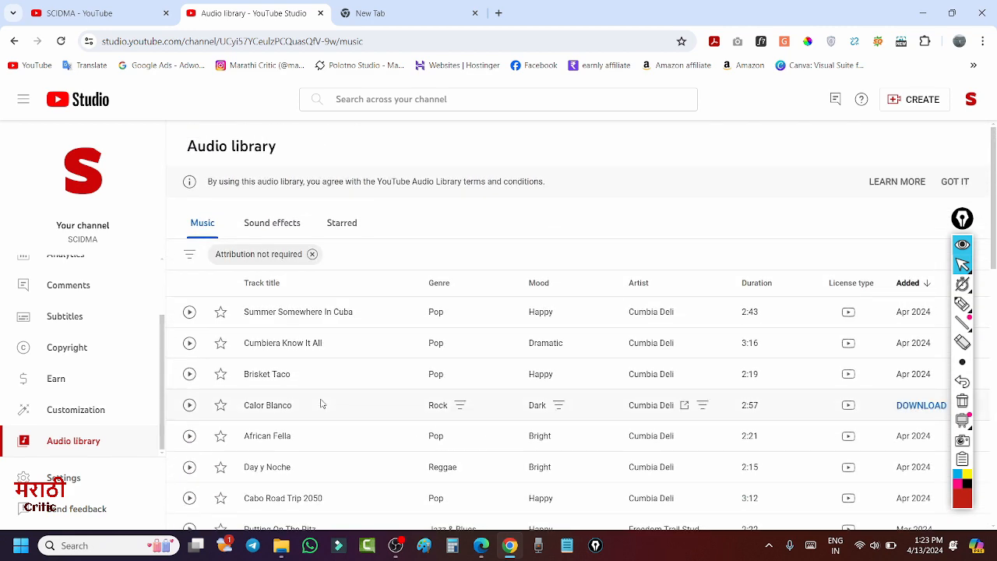
left_click(262, 225)
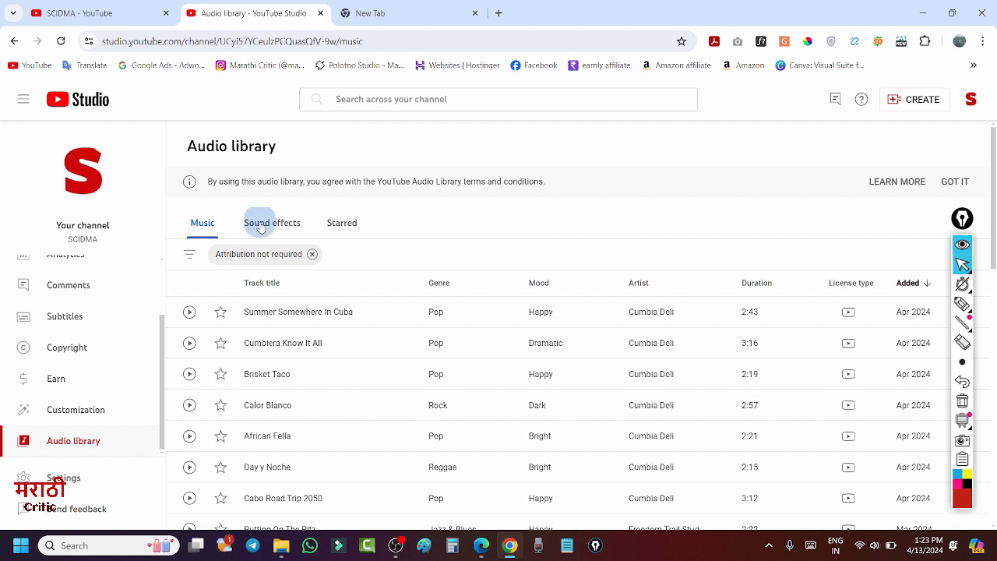
left_click(340, 225)
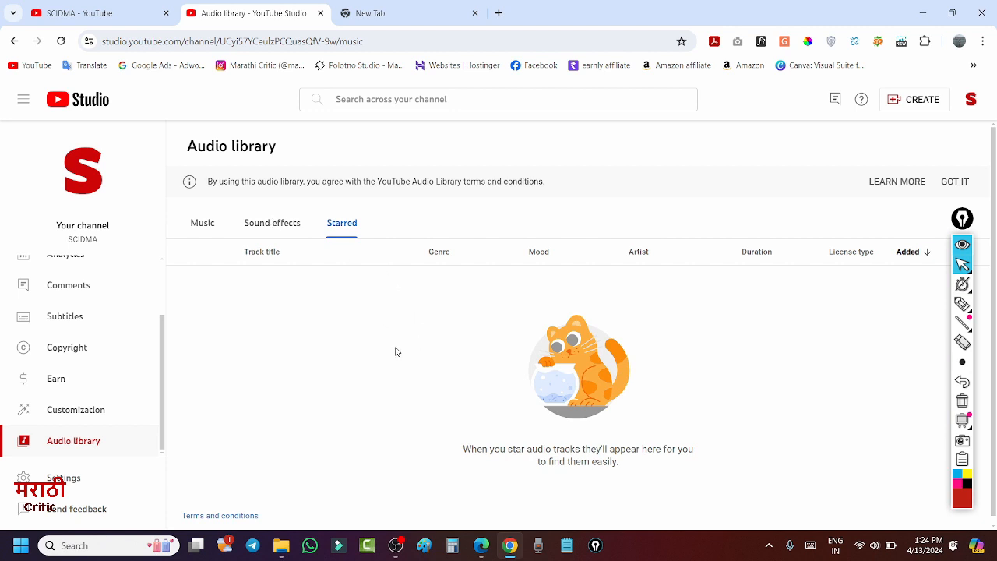
left_click(203, 223)
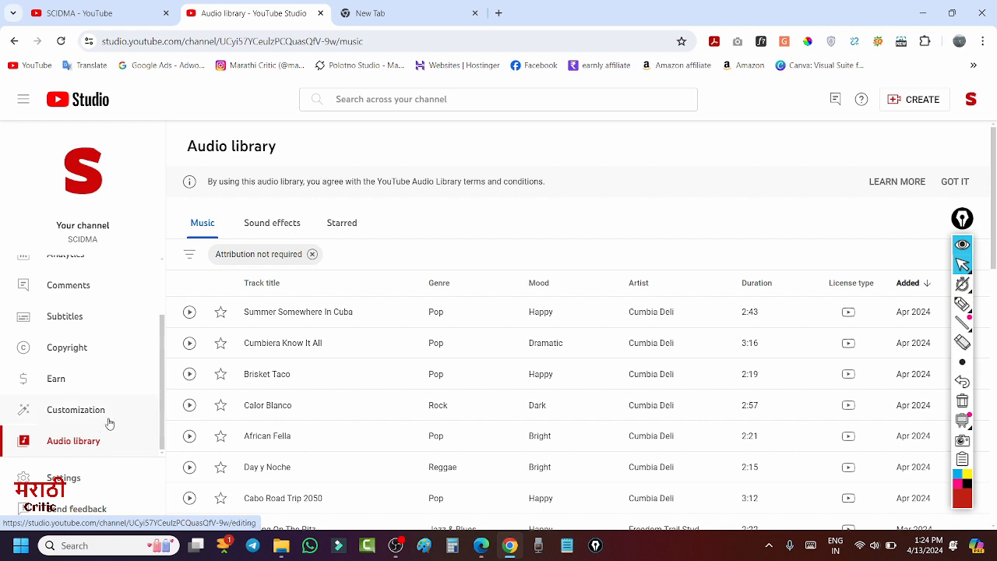
In the Studio settings, set the default currency to INR – Indian Rupee
left_click(66, 478)
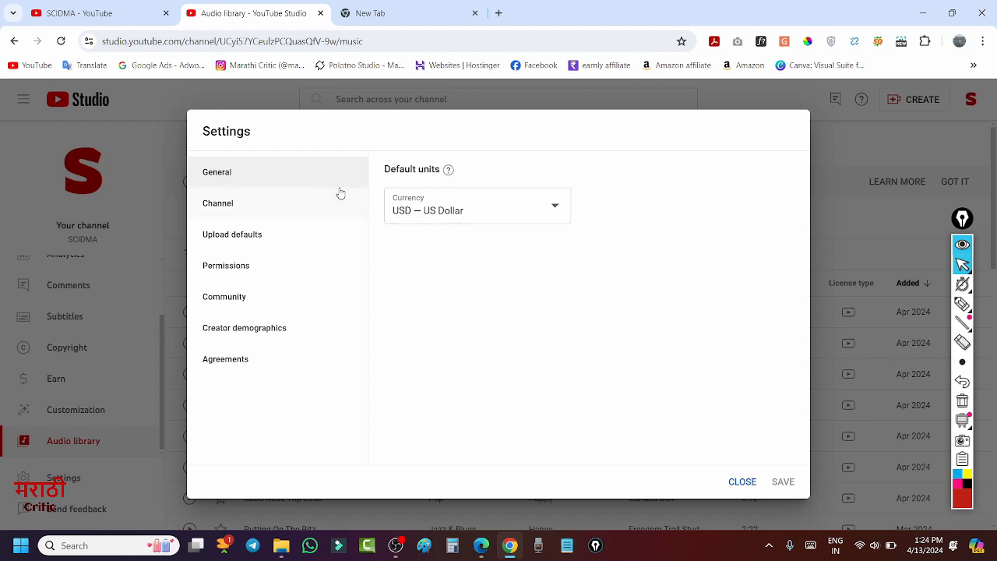
left_click(433, 214)
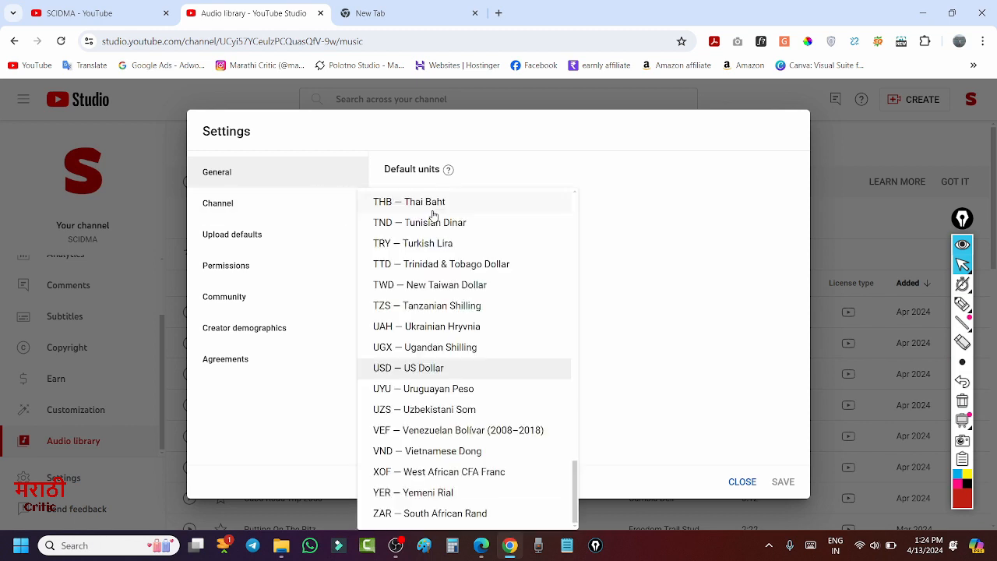
scroll(421, 358, "up", 10)
left_click(411, 351)
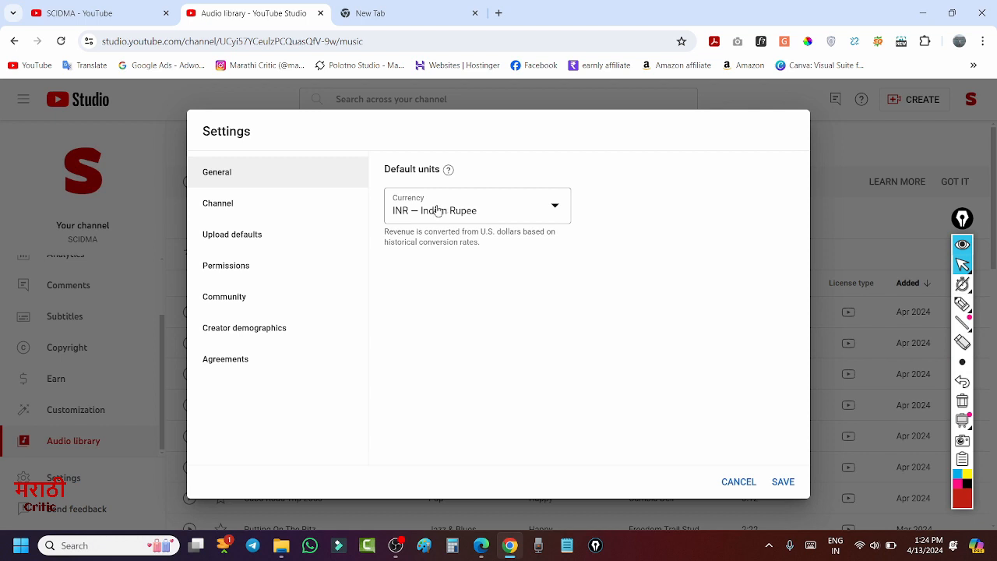
Review the channel settings: country and keywords, the audience and Google Ads linking options, and the eligibility for intermediate and advanced features
left_click(224, 204)
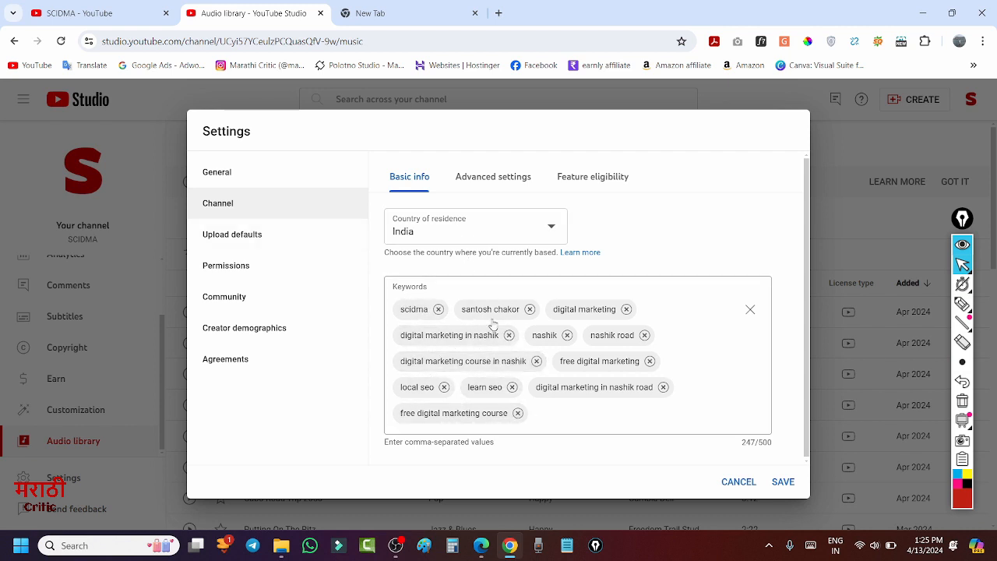
left_click(492, 180)
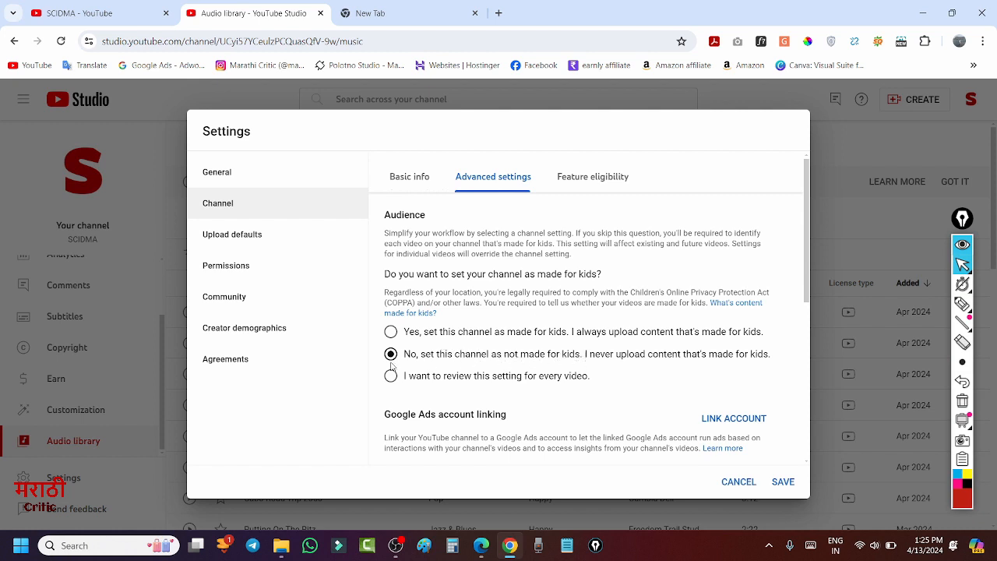
scroll(608, 312, "down", 2)
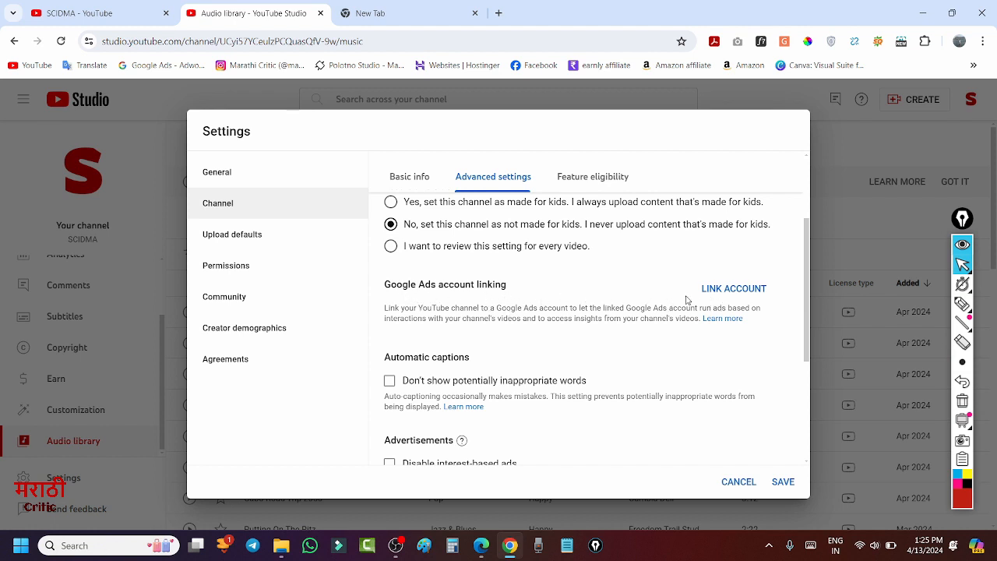
scroll(556, 317, "down", 1)
left_click(594, 177)
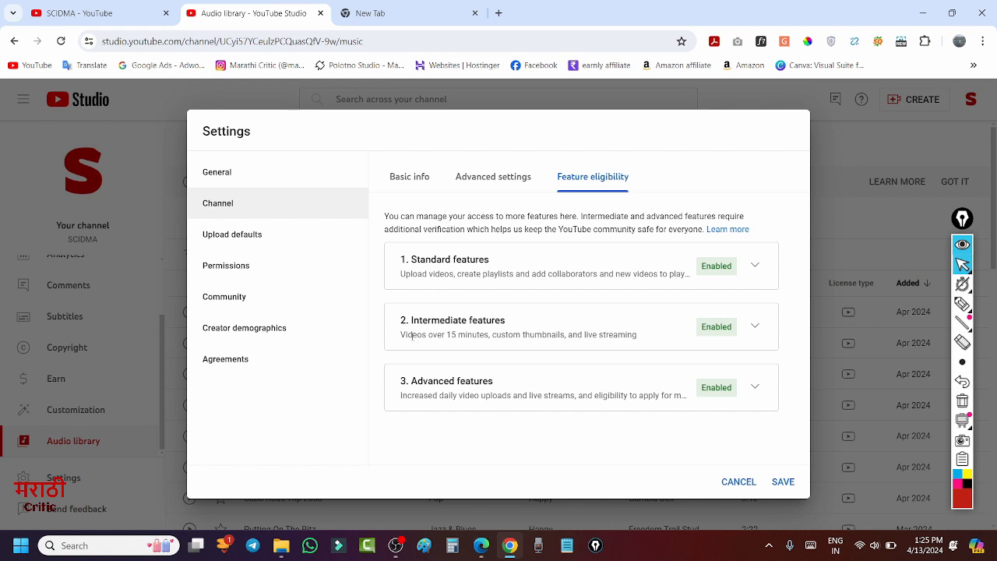
left_click_drag(412, 335, 520, 334)
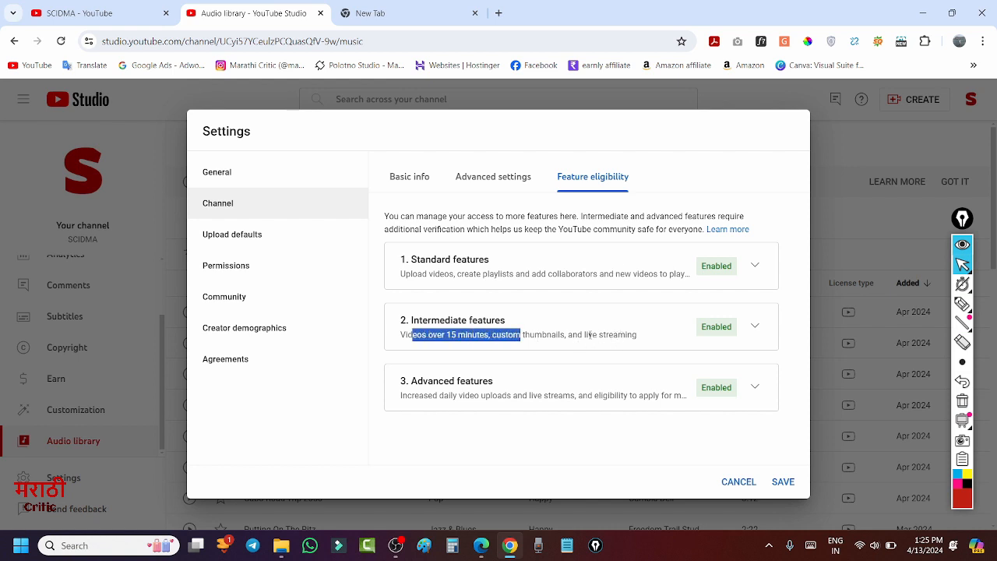
left_click_drag(587, 335, 609, 334)
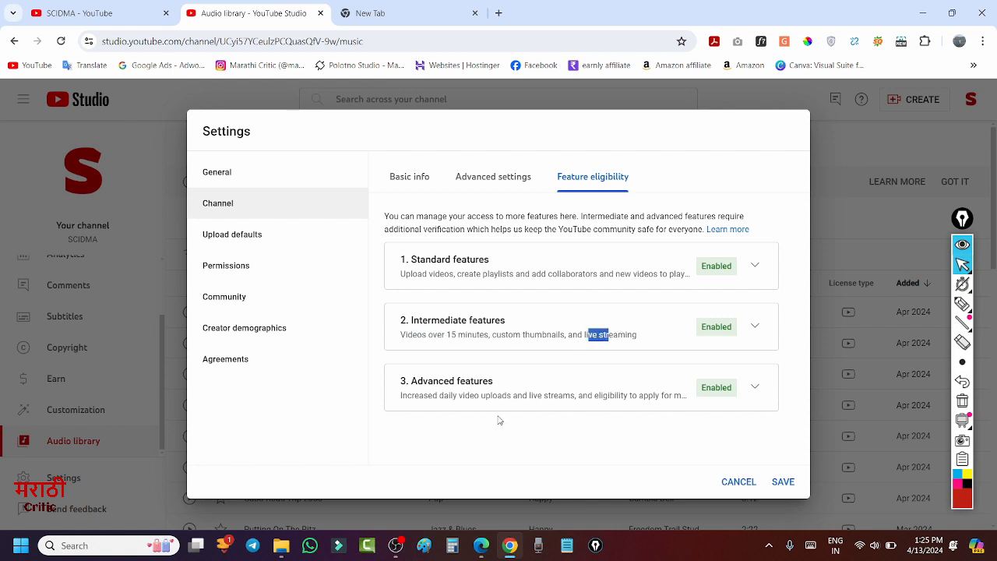
left_click(410, 177)
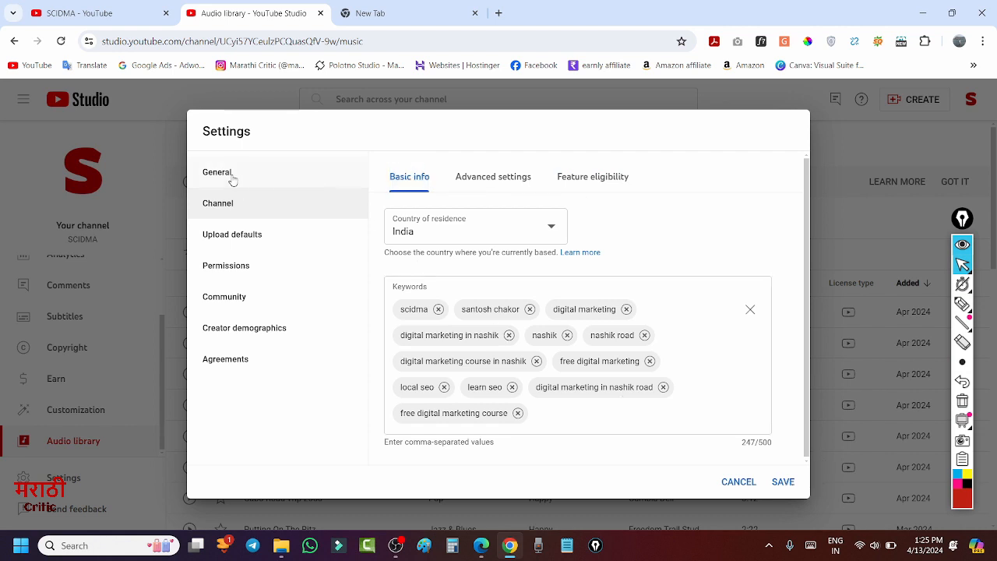
In the upload defaults, enter "Digital Merketing" as the default video description
left_click(229, 236)
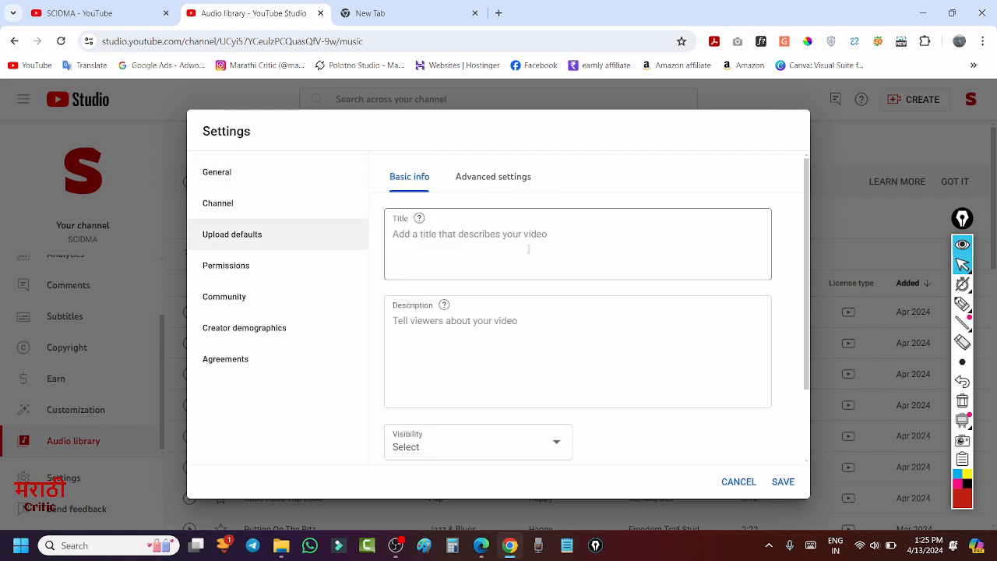
left_click(406, 324)
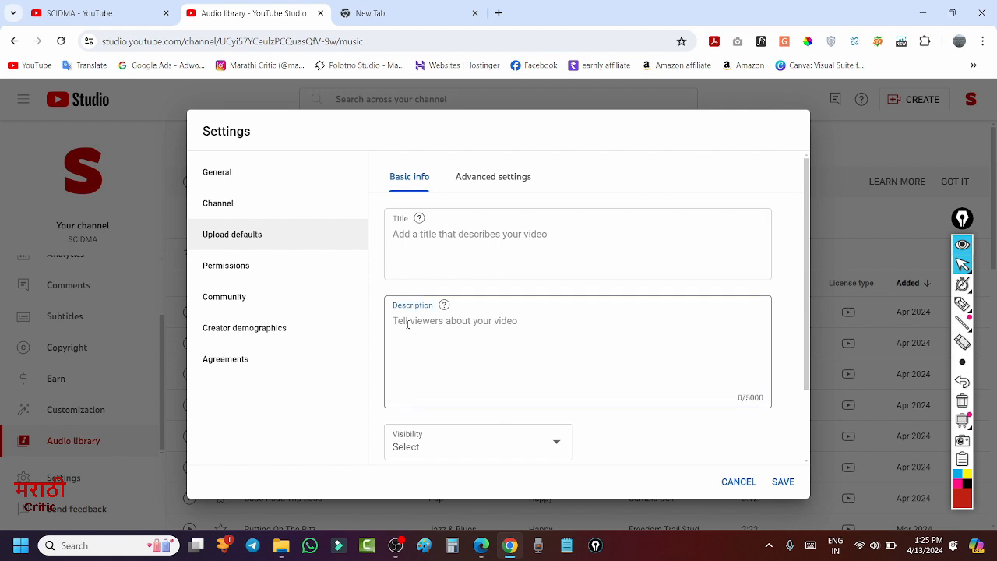
type("https://youtu.be/isNBKVJ_HNM")
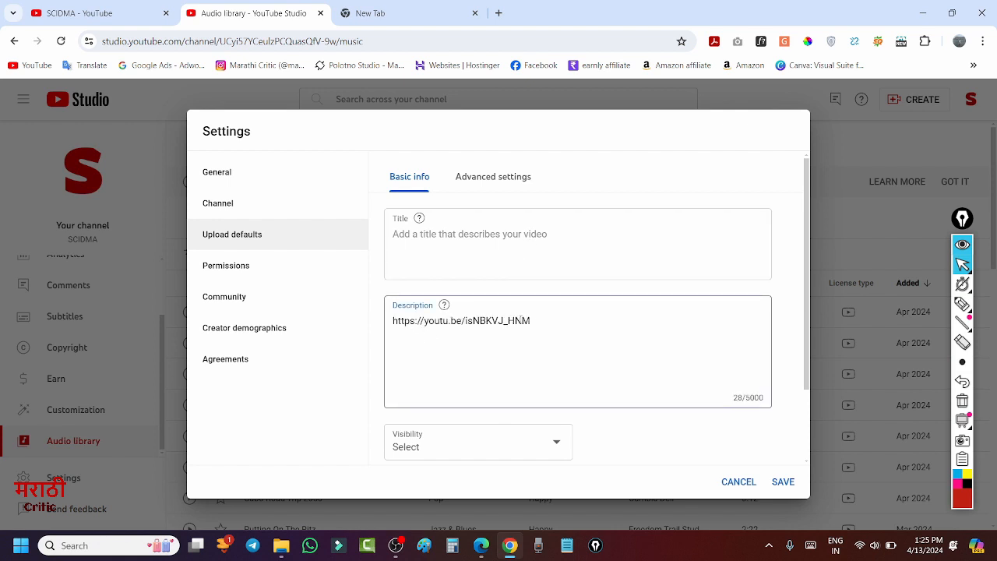
key("ctrl+z")
type("Digit")
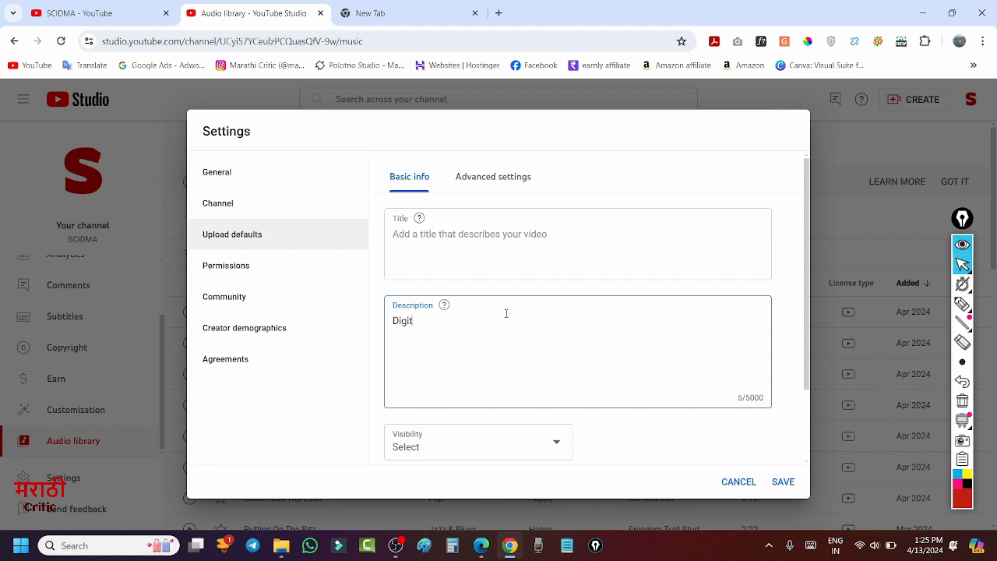
type("al Merketing")
Add the default tag "digital marketing" and set the default visibility to Unlisted
scroll(492, 324, "down", 2)
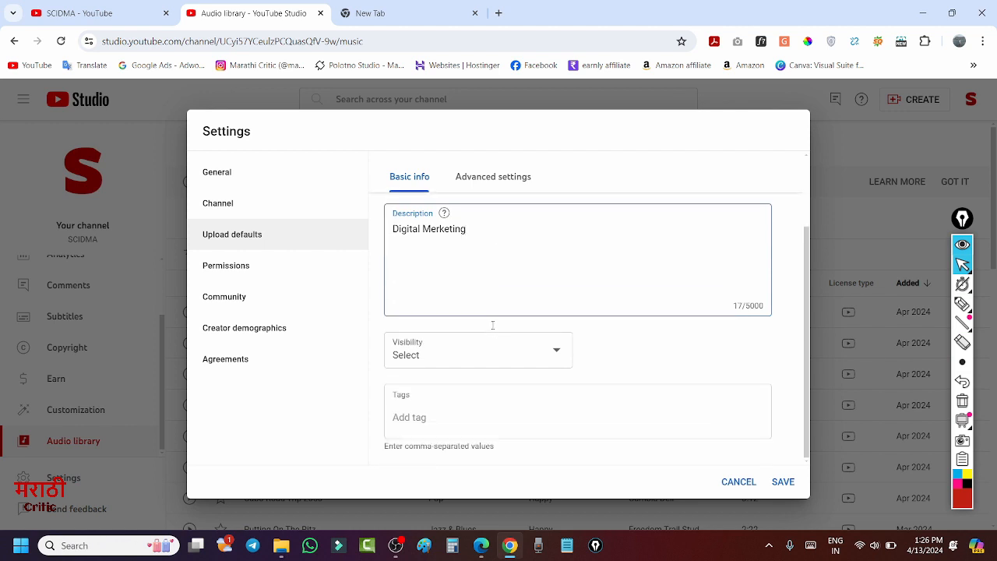
left_click(400, 418)
type("digital marketing")
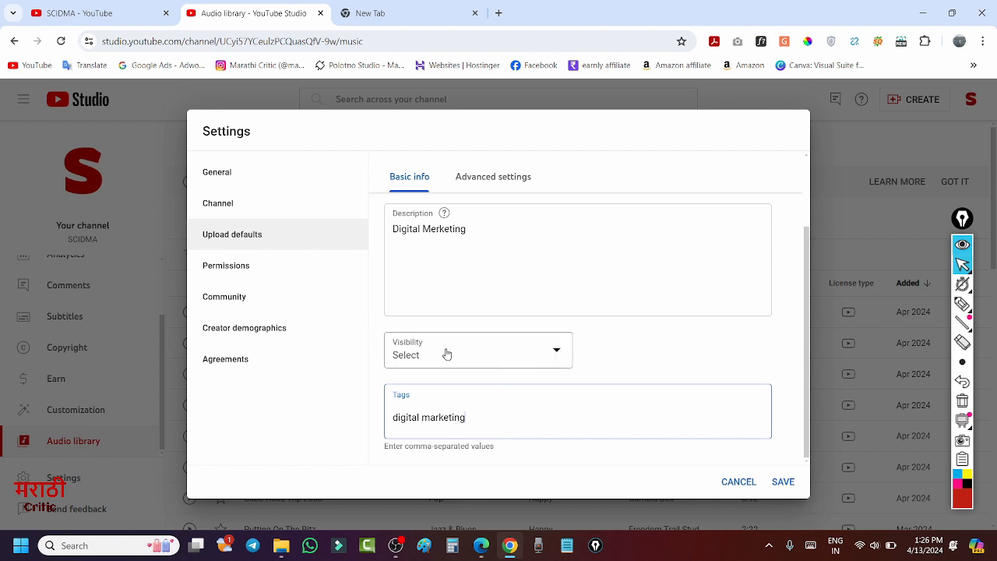
left_click(416, 354)
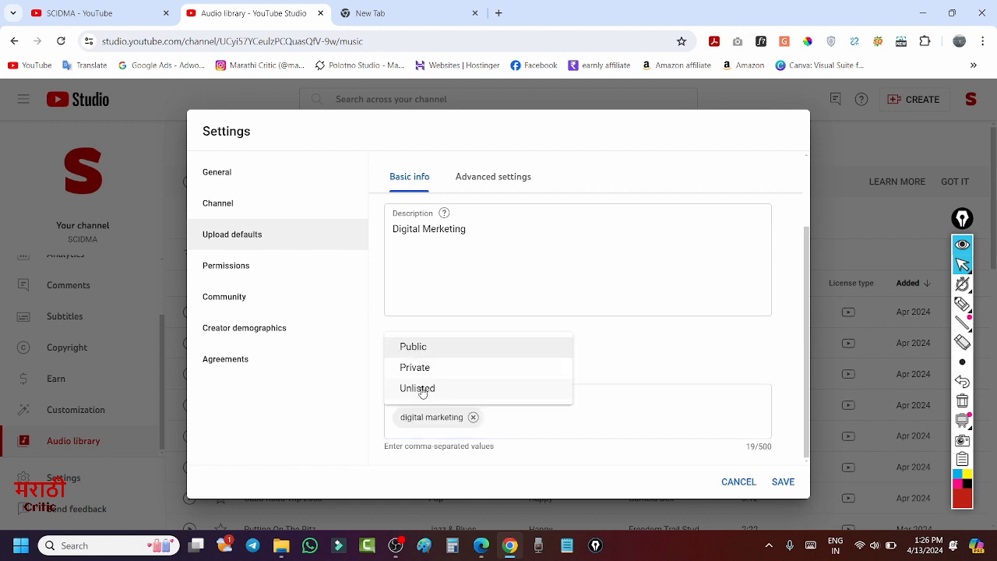
left_click(421, 390)
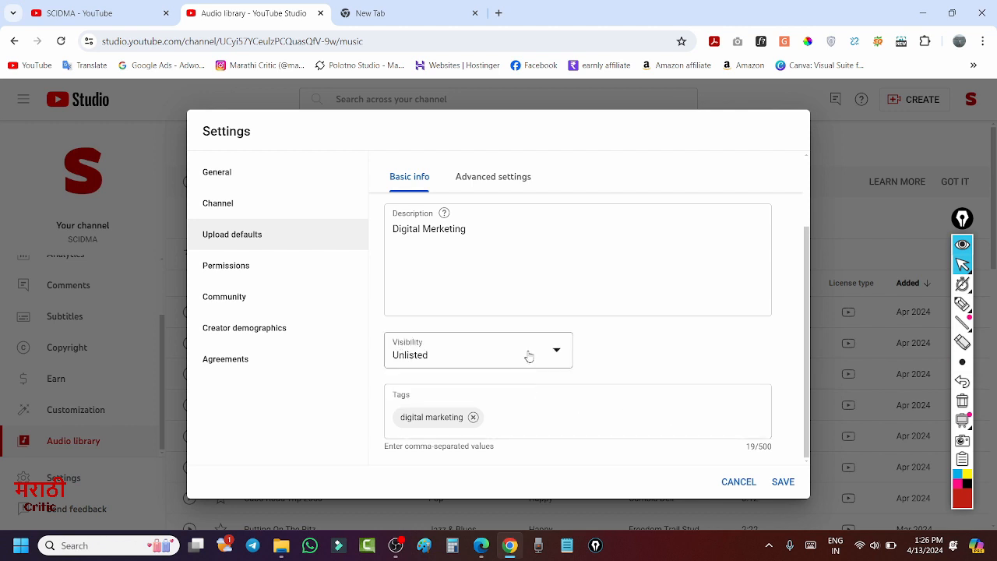
In the advanced upload defaults, set the default video category to Howto & Style
scroll(527, 350, "up", 2)
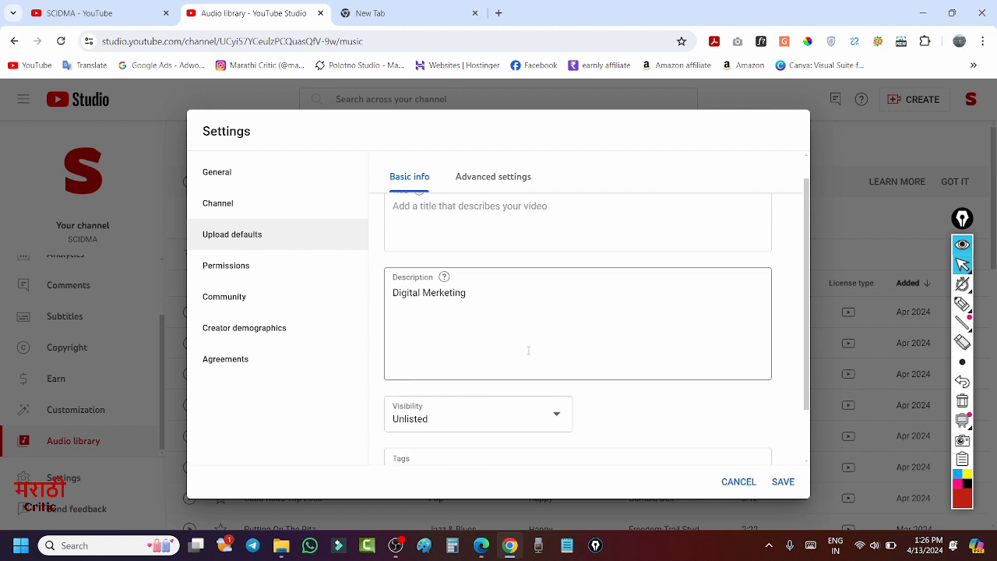
left_click(491, 176)
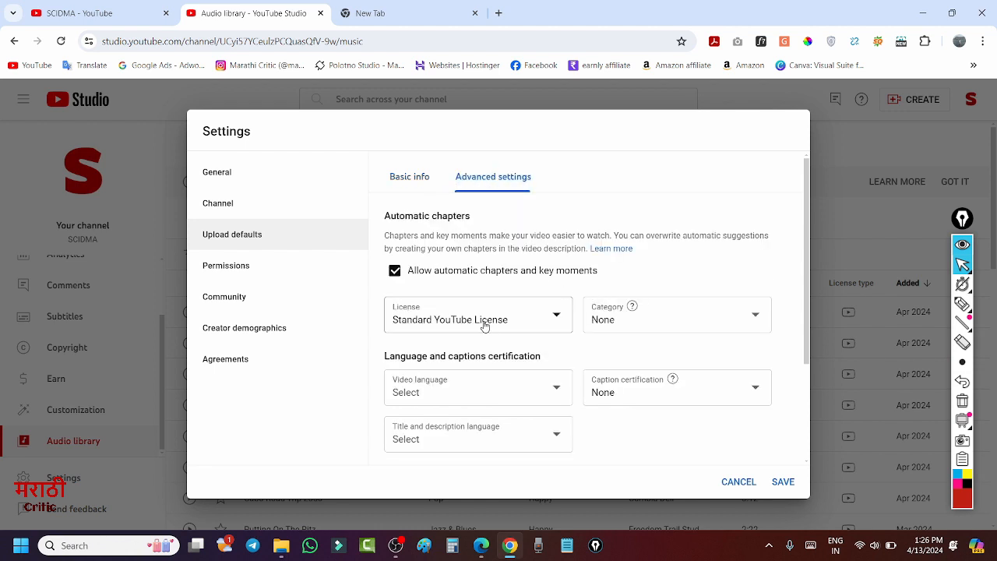
left_click(610, 327)
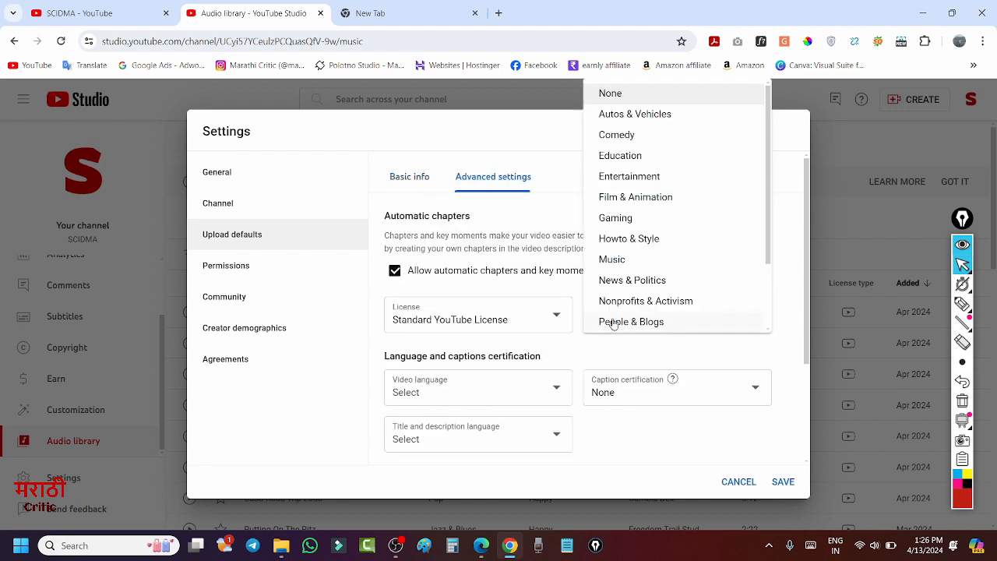
left_click(630, 238)
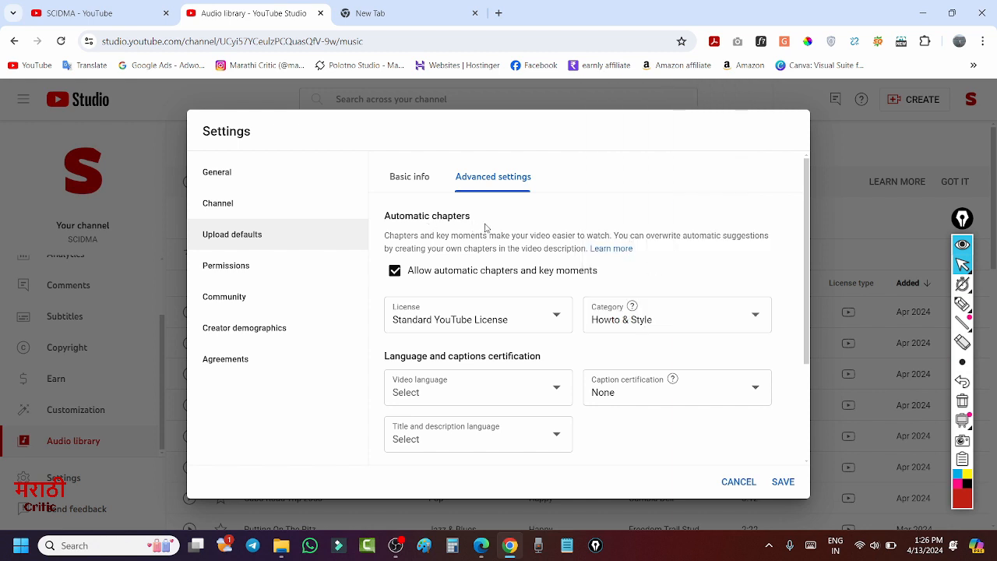
Set the default video language to Hindi in the language and captions certification section
scroll(486, 227, "down", 2)
scroll(584, 294, "up", 2)
scroll(547, 316, "down", 2)
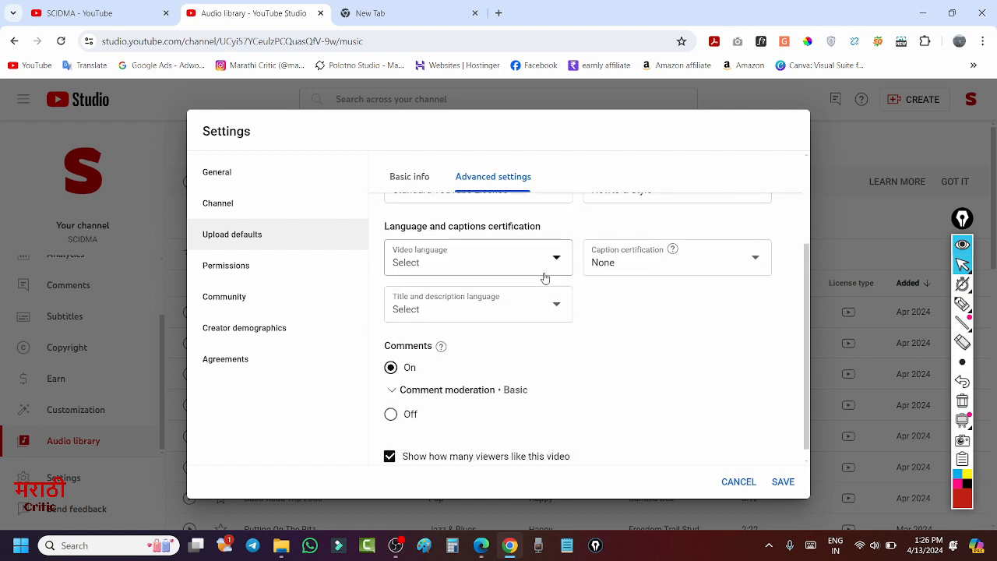
left_click(450, 269)
scroll(441, 345, "down", 10)
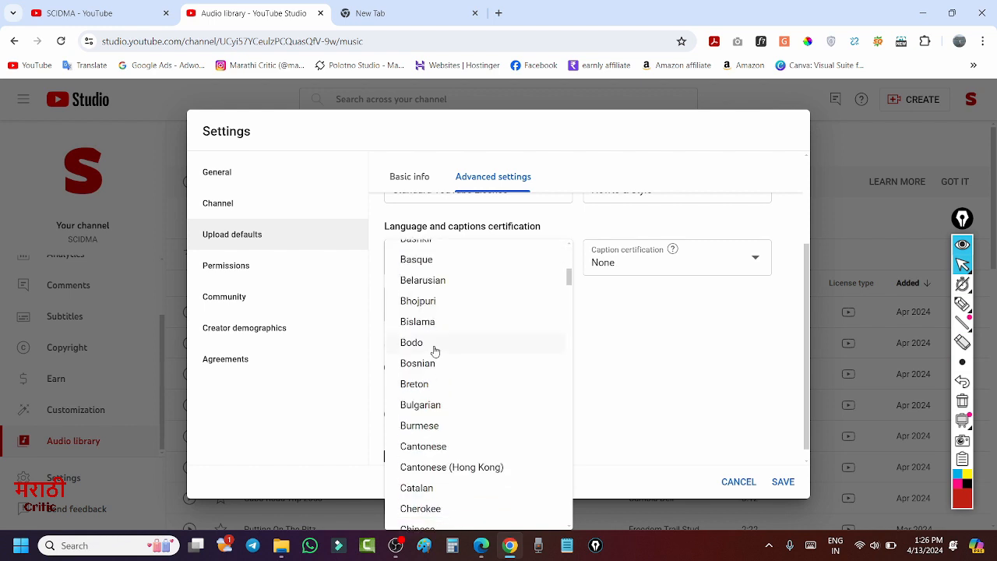
scroll(447, 343, "down", 5)
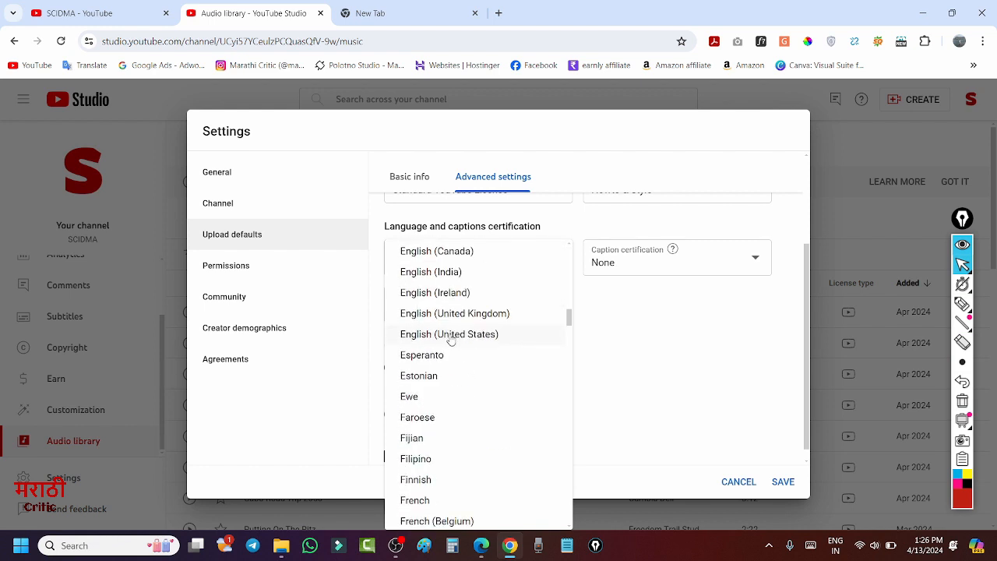
scroll(446, 346, "down", 5)
scroll(446, 346, "down", 2)
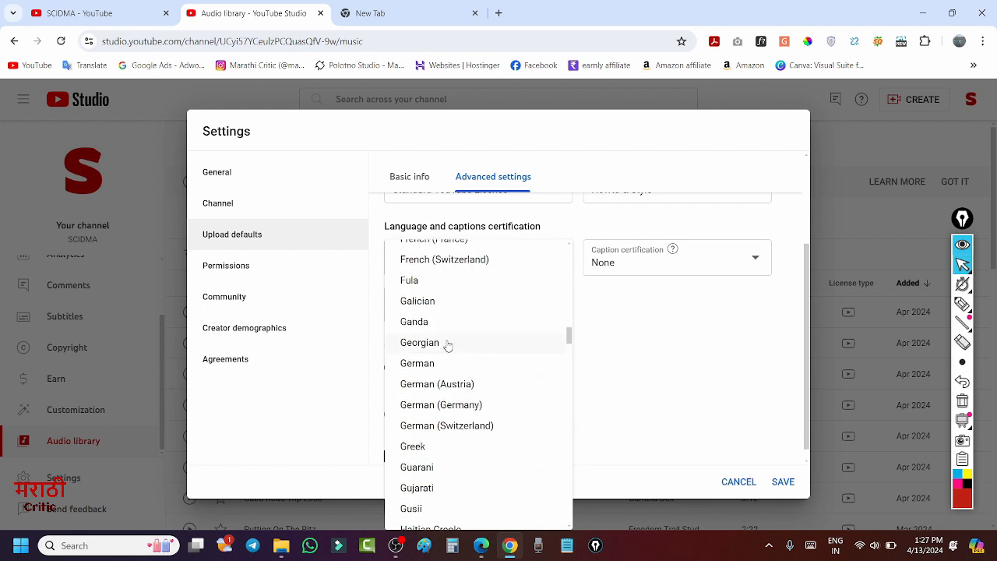
scroll(448, 345, "down", 5)
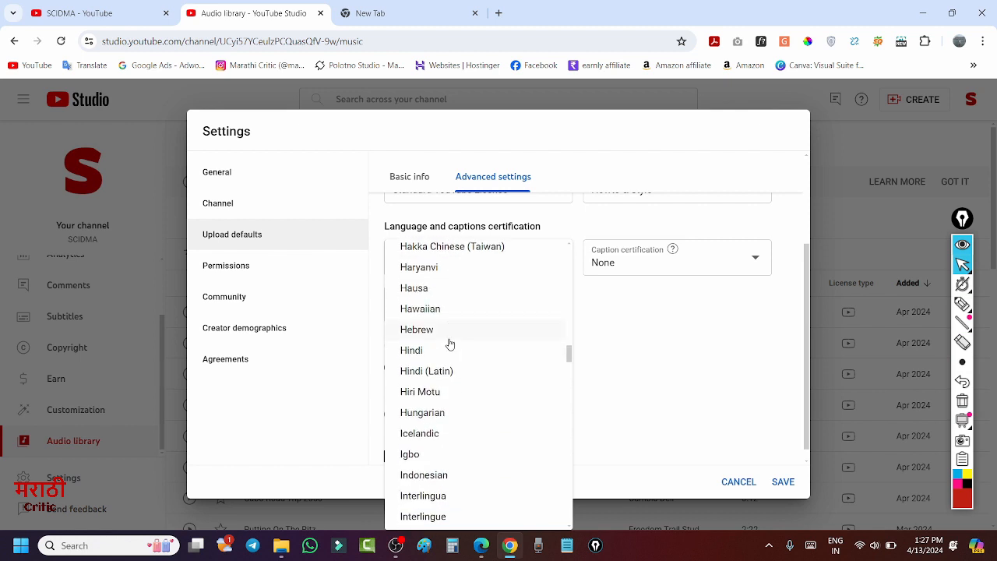
left_click(424, 352)
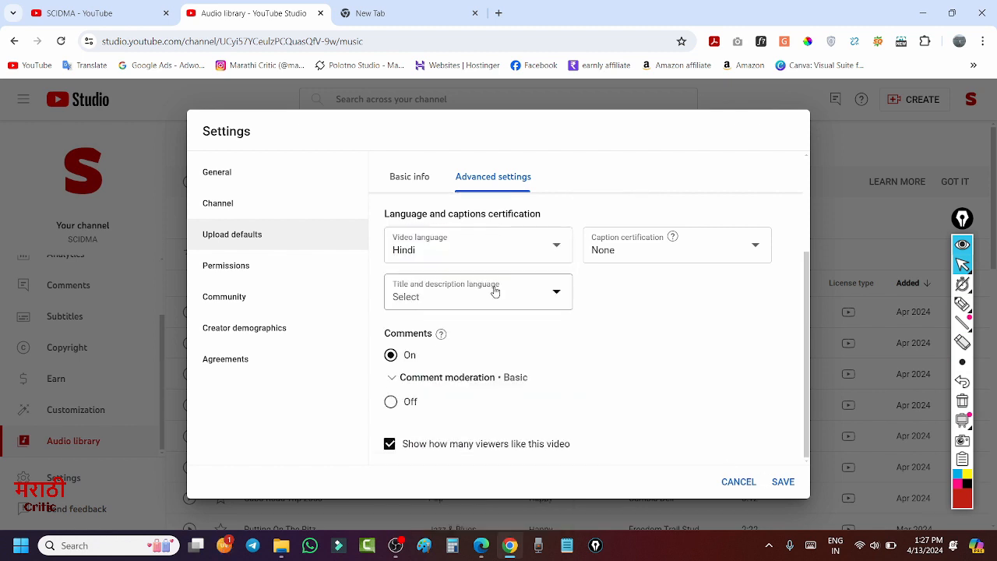
Review the community settings' automated filters and comment defaults, and save the Studio settings
left_click(226, 297)
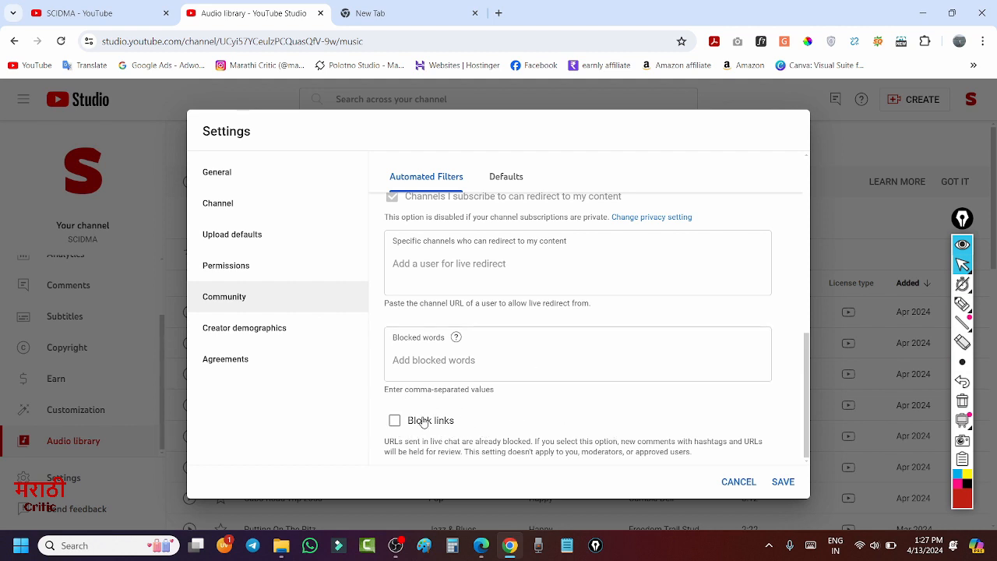
scroll(503, 279, "up", 3)
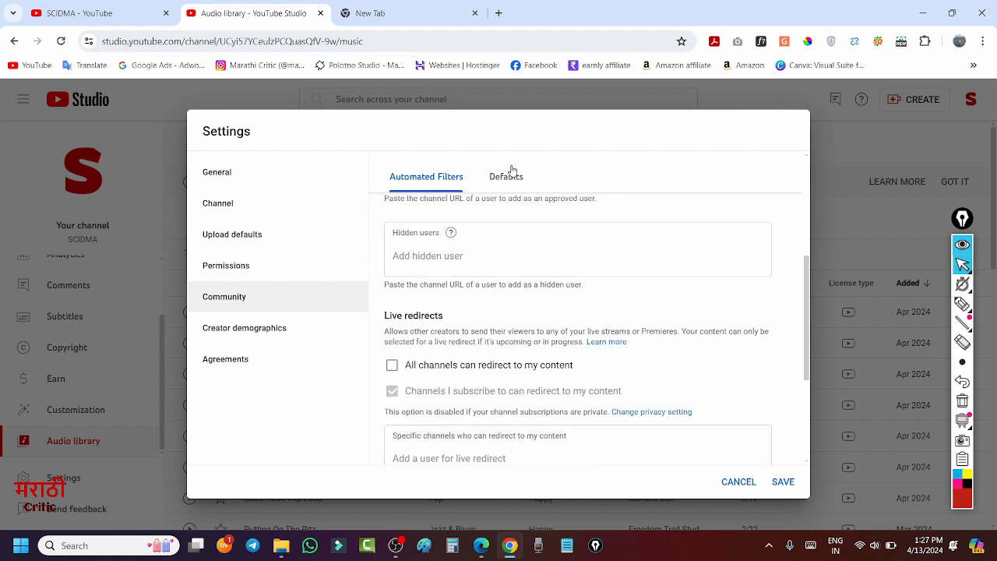
left_click(508, 176)
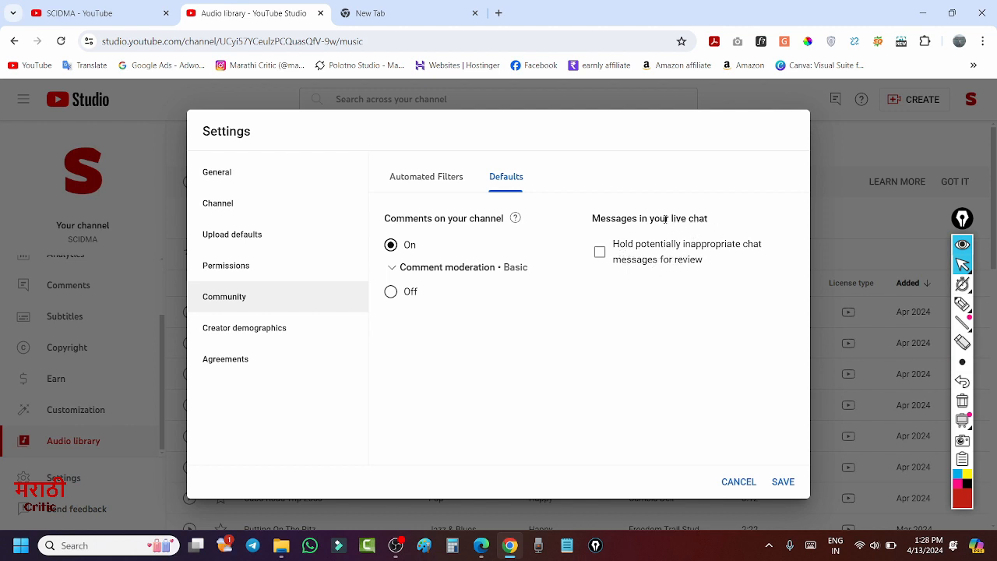
left_click(228, 178)
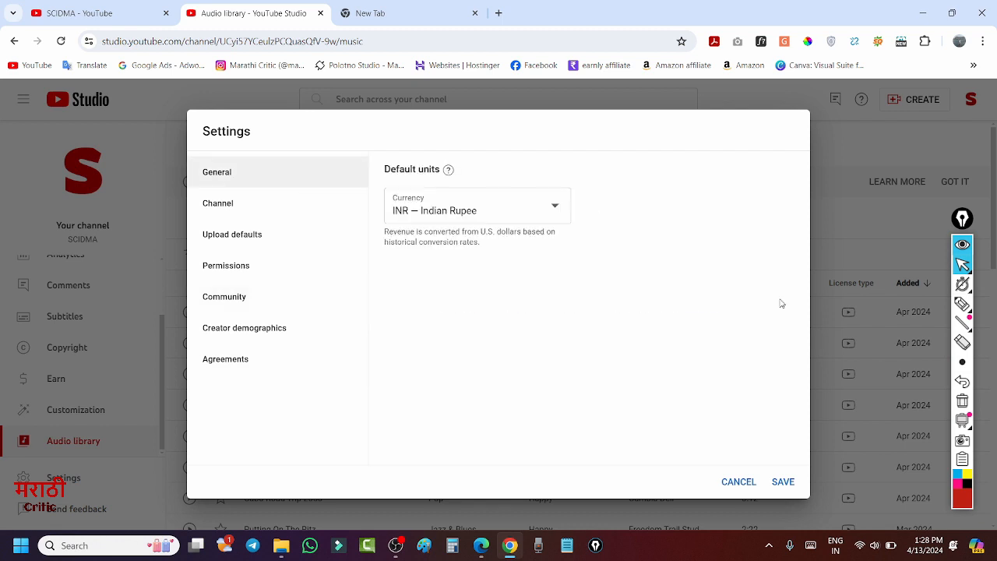
left_click(783, 482)
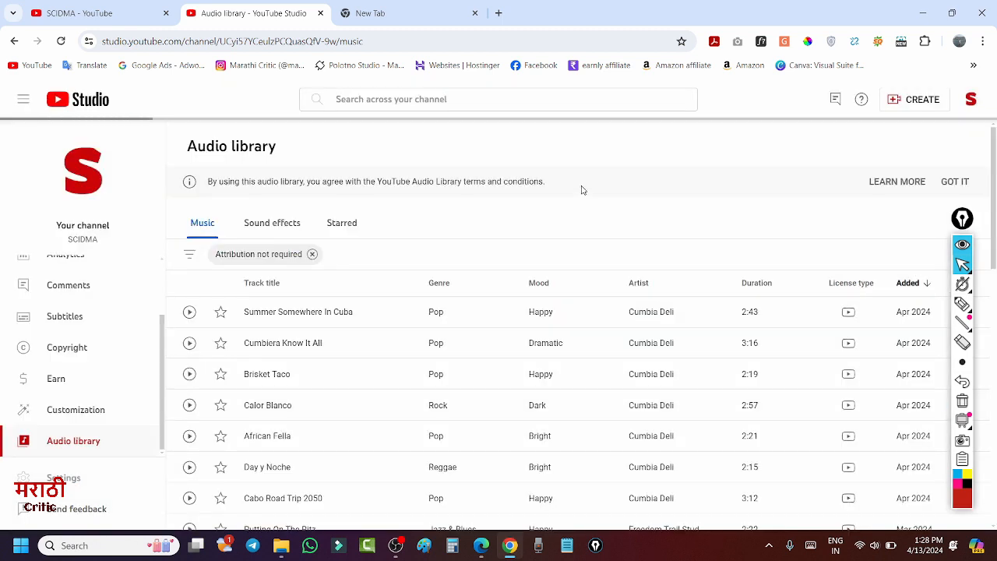
Open the channel dashboard and review its latest video performance, channel analytics and Studio news cards
scroll(67, 311, "up", 2)
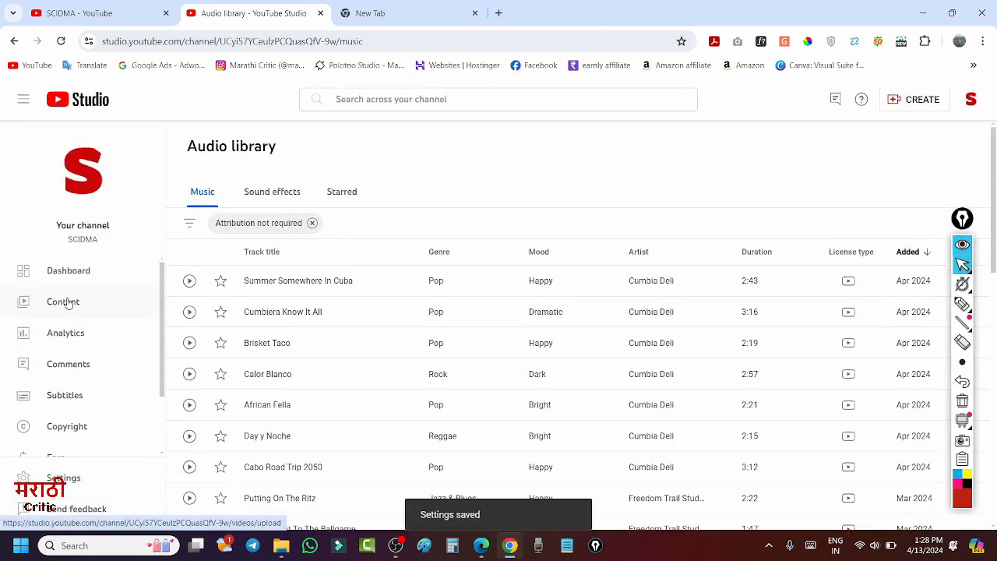
left_click(73, 270)
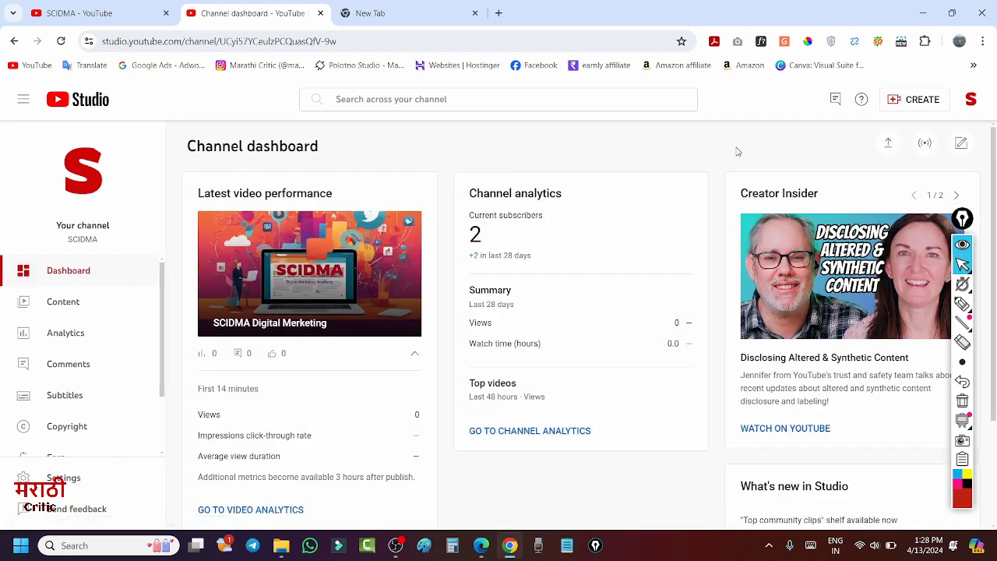
scroll(742, 153, "down", 2)
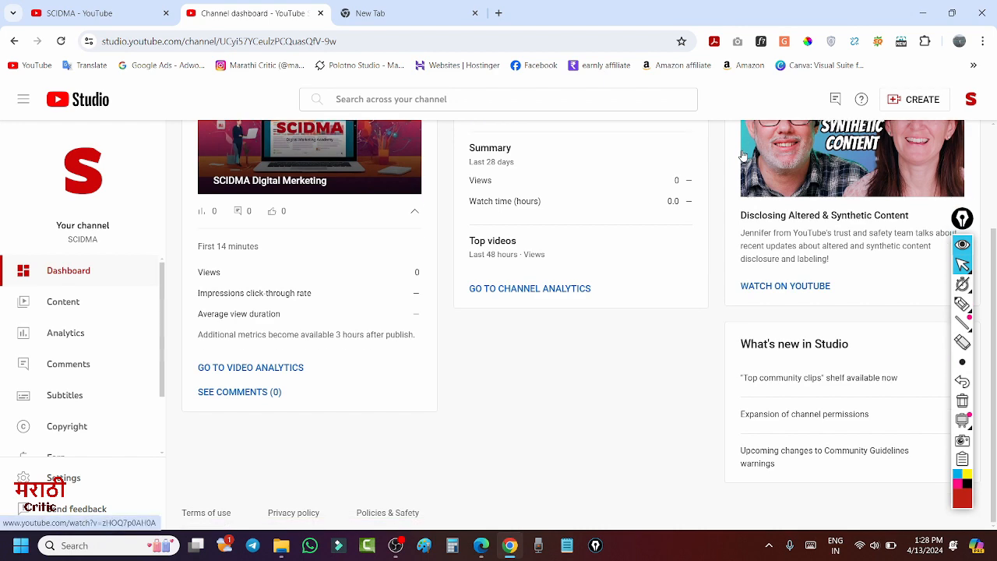
scroll(73, 300, "up", 2)
scroll(70, 301, "down", 1)
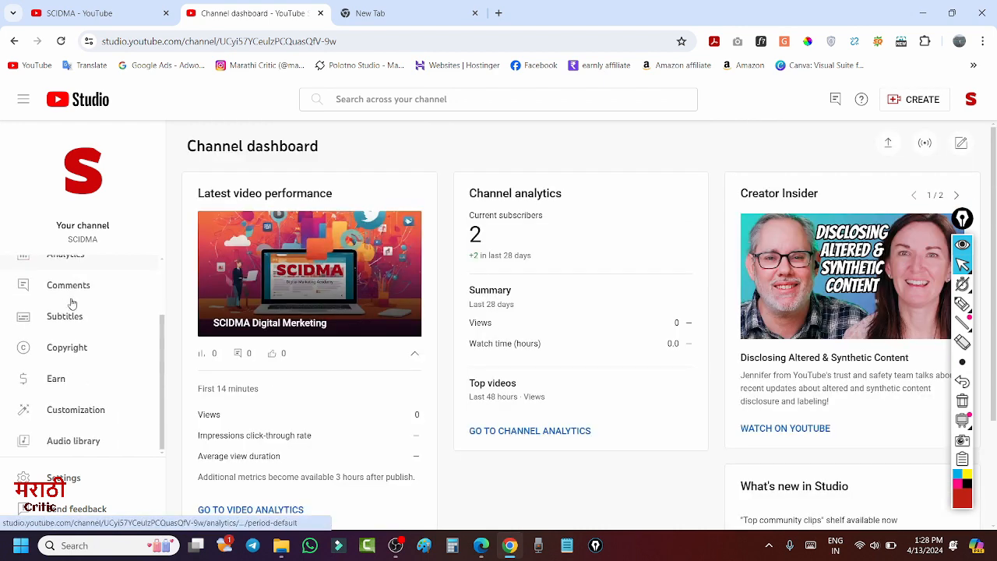
scroll(65, 299, "up", 2)
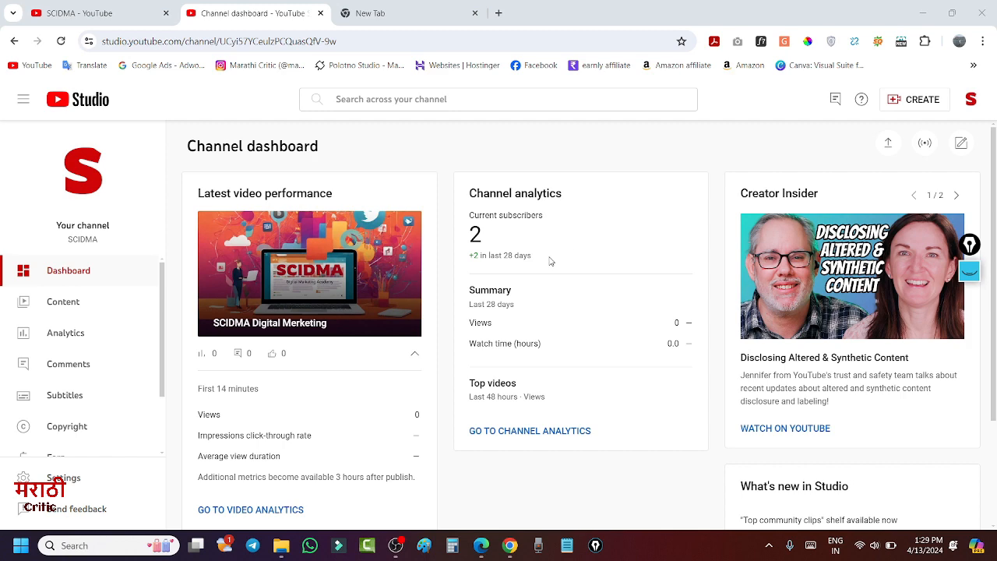
scroll(550, 261, "down", 2)
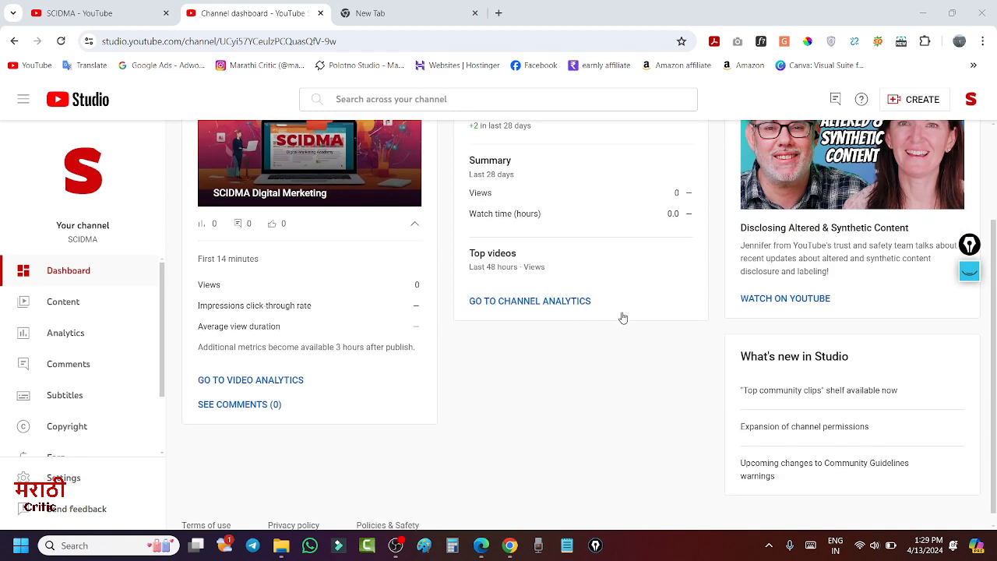
scroll(655, 333, "up", 2)
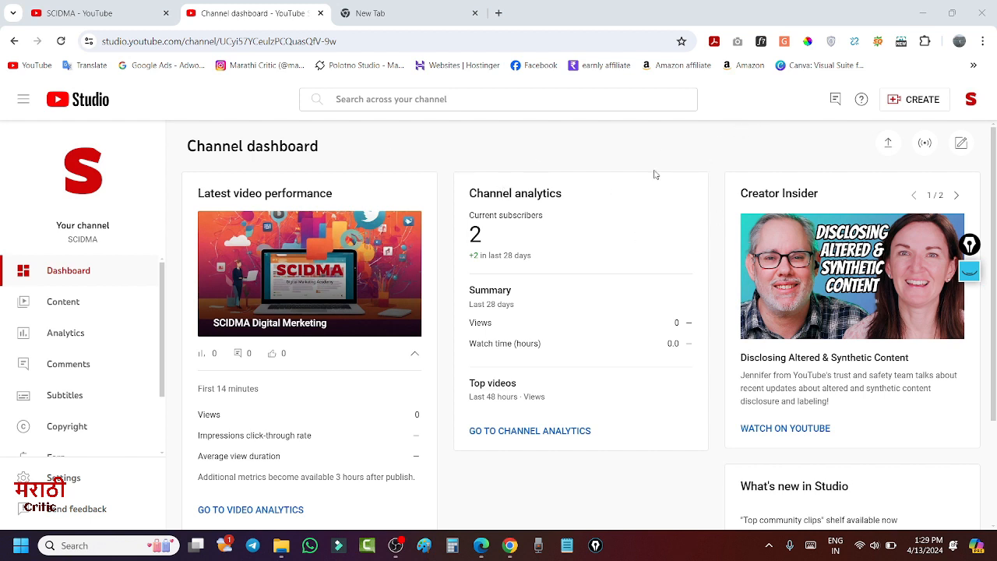
scroll(73, 294, "down", 2)
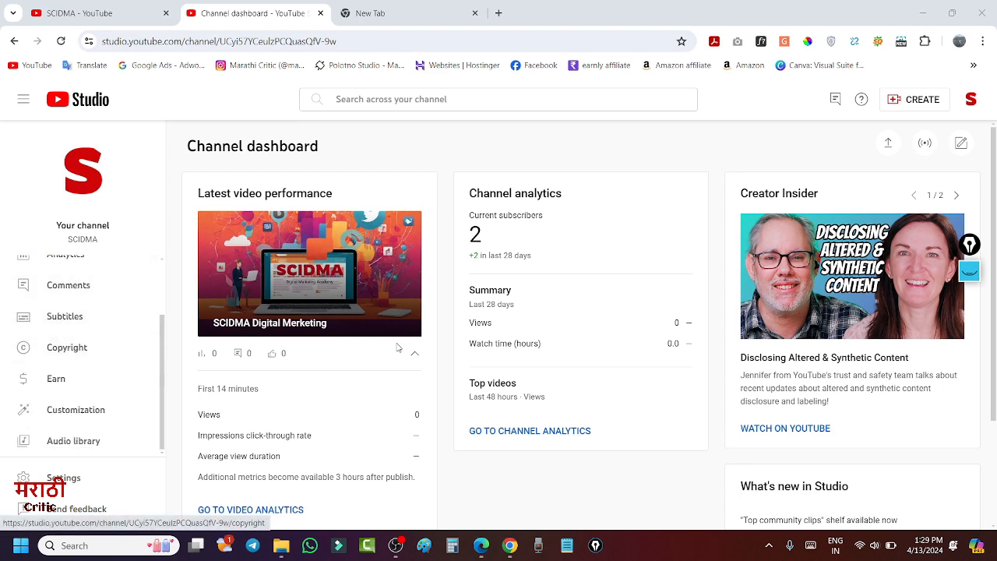